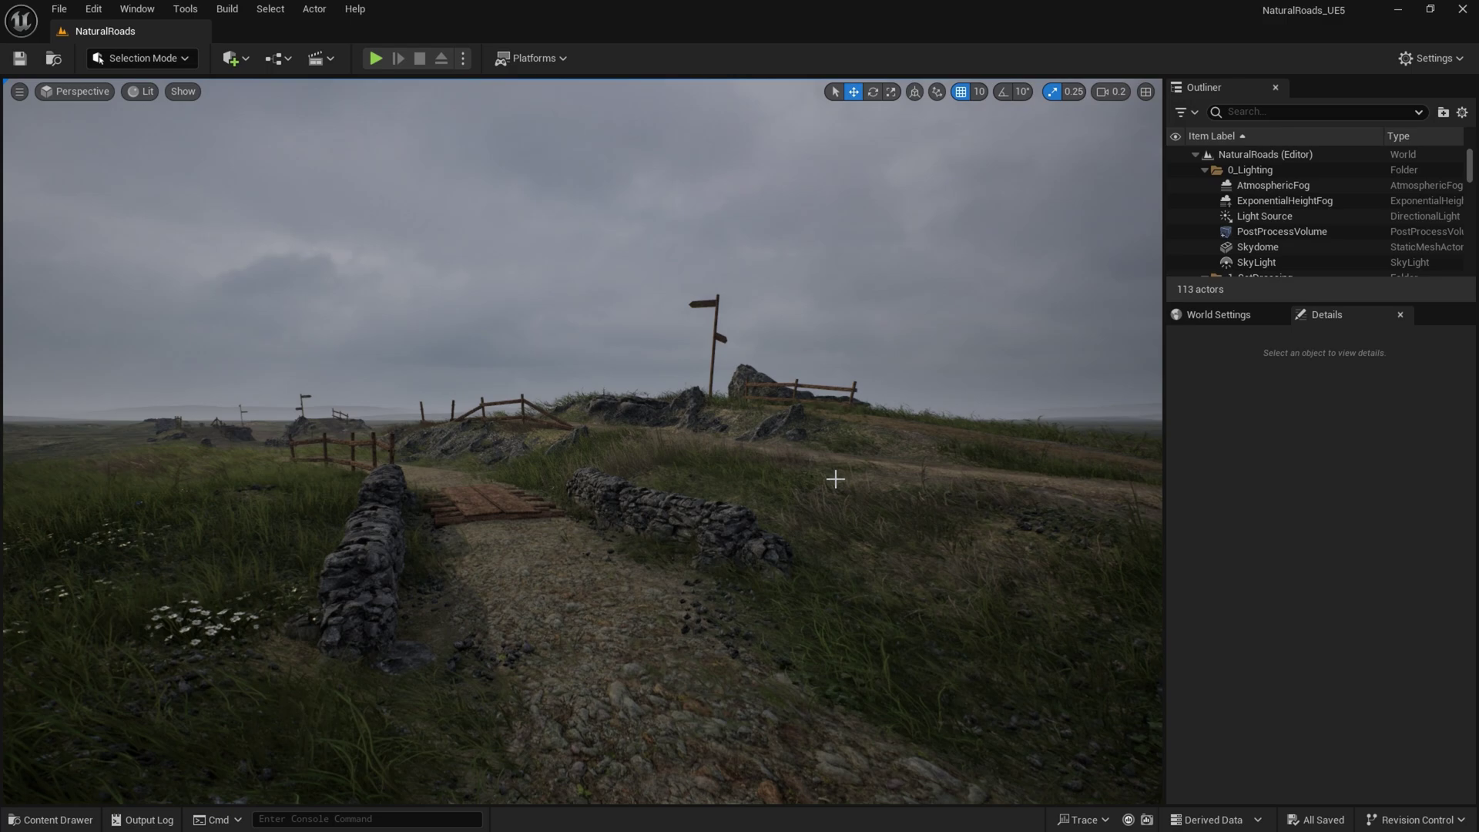
Step: Look over the road scene from camera bookmarks 1 through 8
{"action": "mouse_move", "coordinate": [582, 441]}
{"action": "right_mouse_down"}
{"action": "mouse_move", "coordinate": [369, 448]}
{"action": "mouse_move", "coordinate": [776, 422]}
{"action": "mouse_move", "coordinate": [554, 433]}
{"action": "right_mouse_up"}
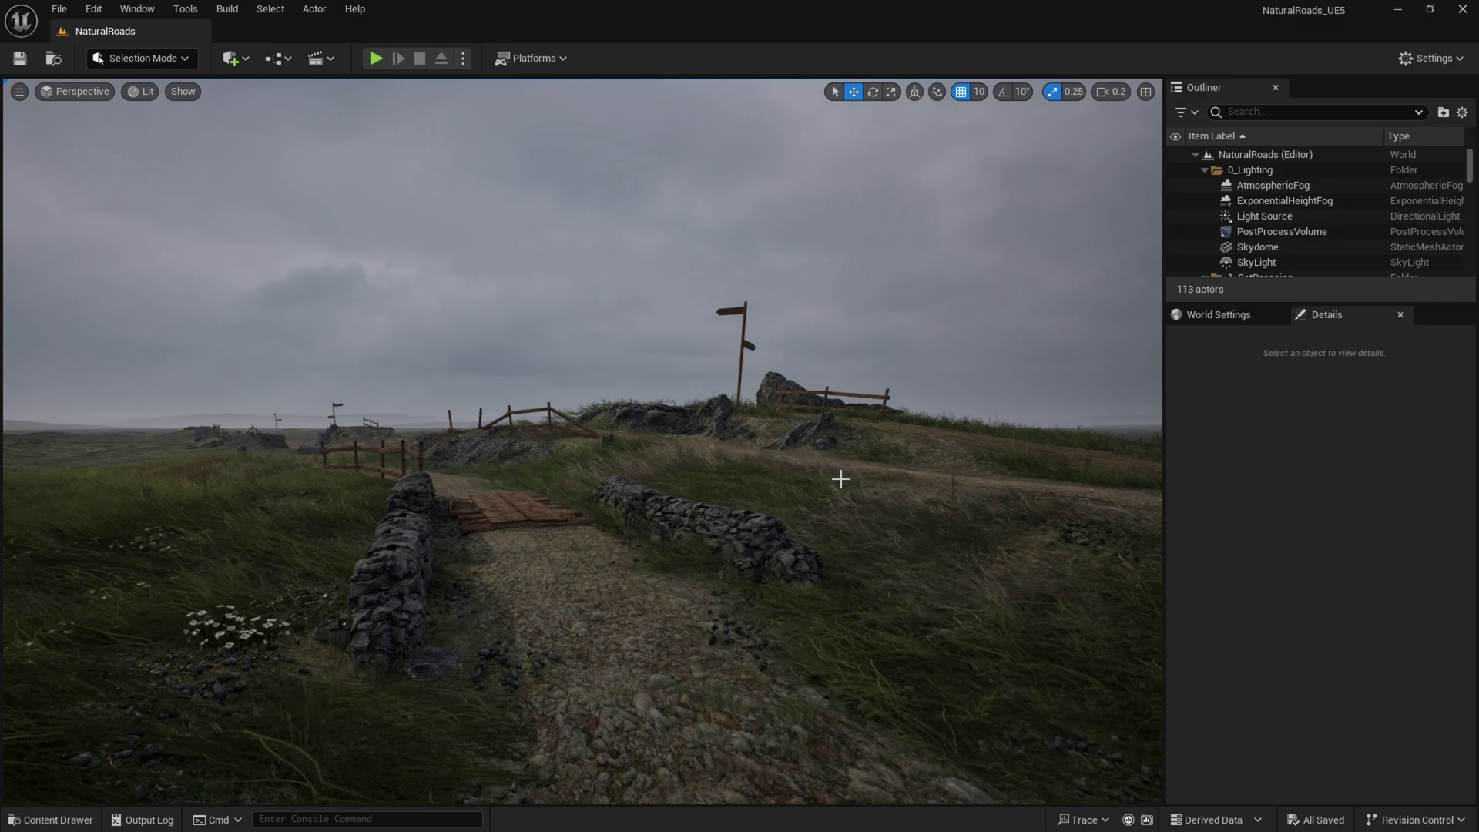
{"action": "key", "text": "1"}
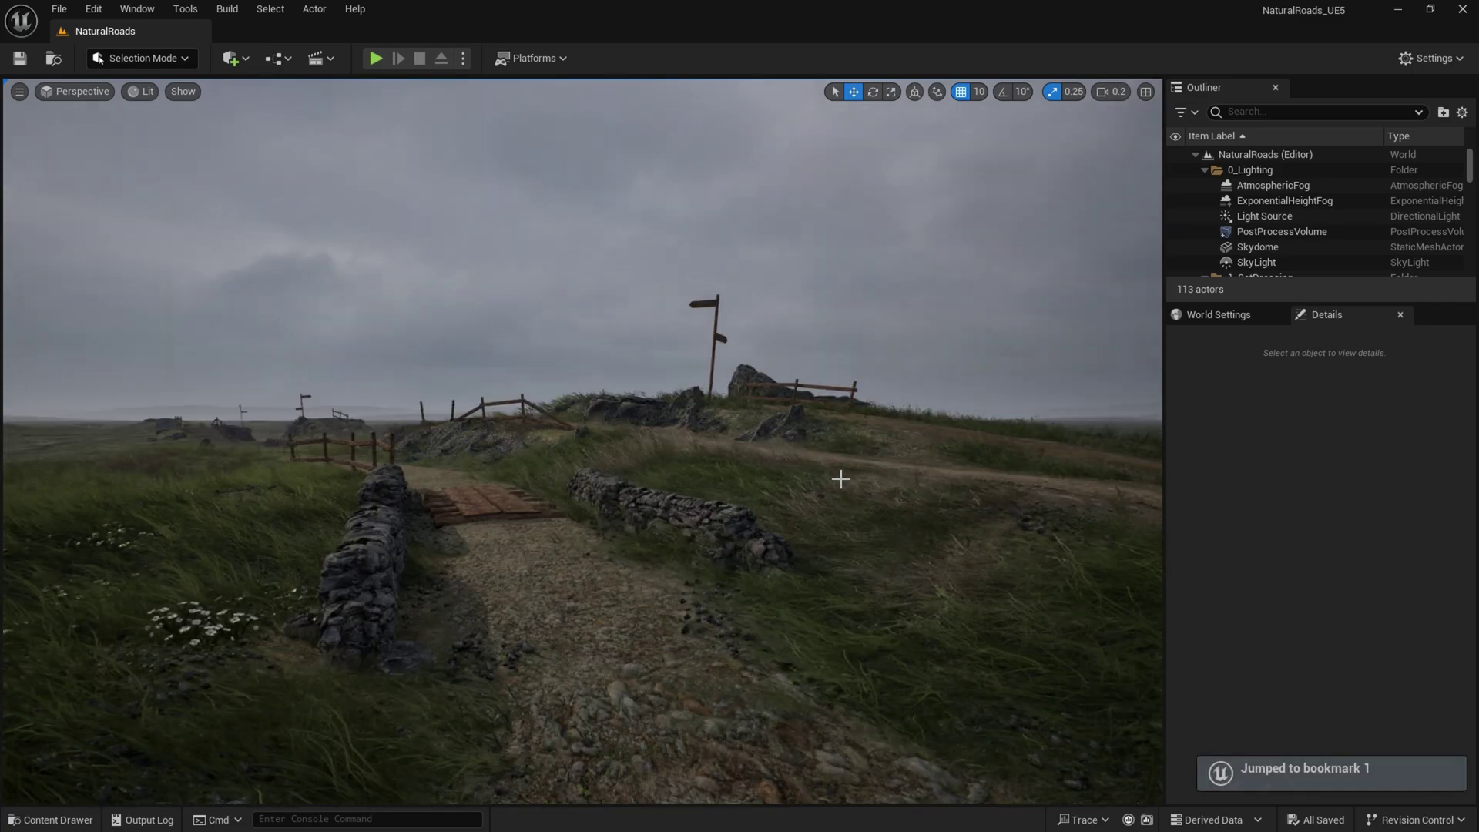
{"action": "key", "text": "2"}
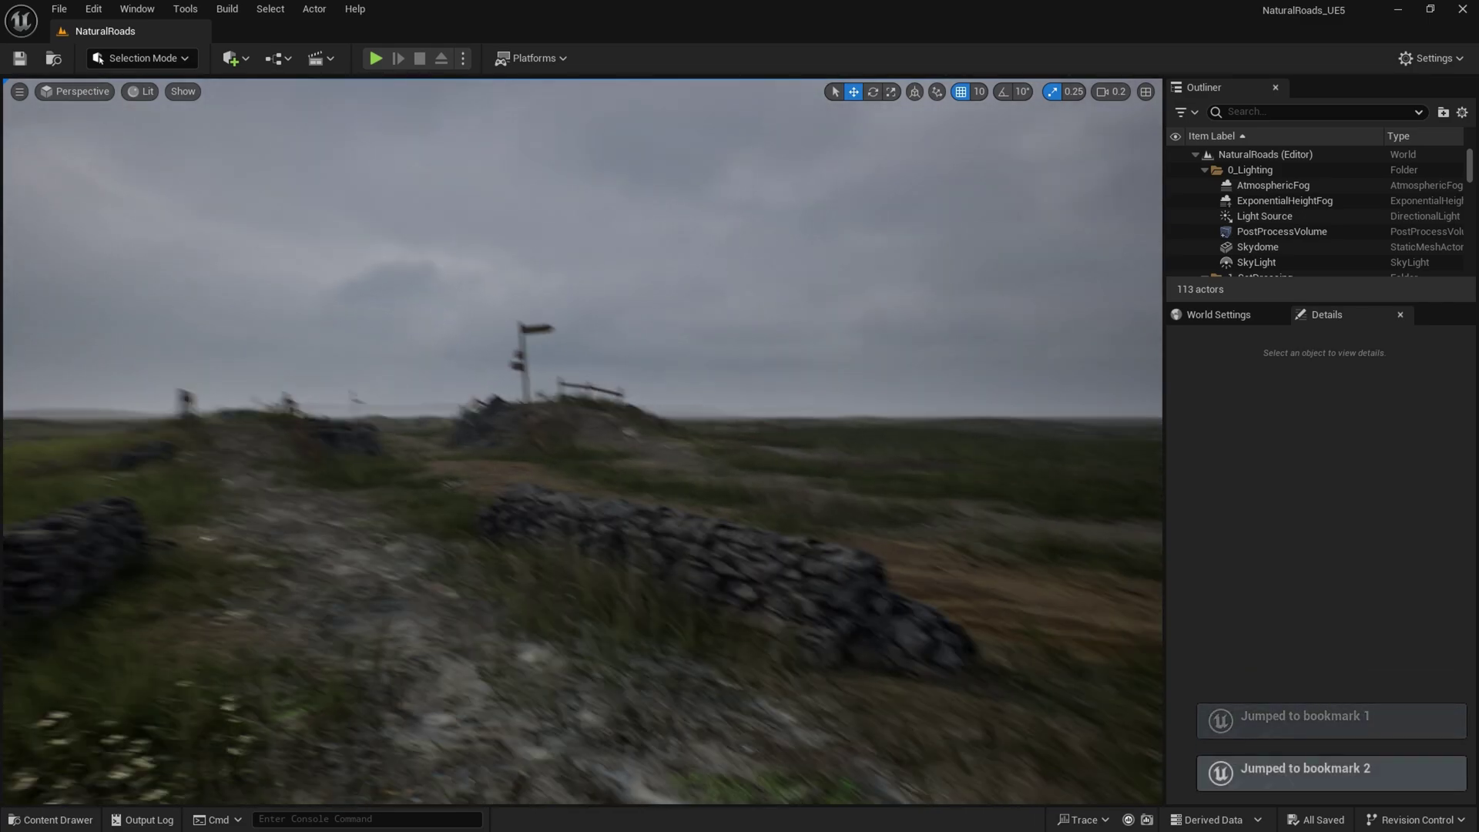
{"action": "key", "text": "3"}
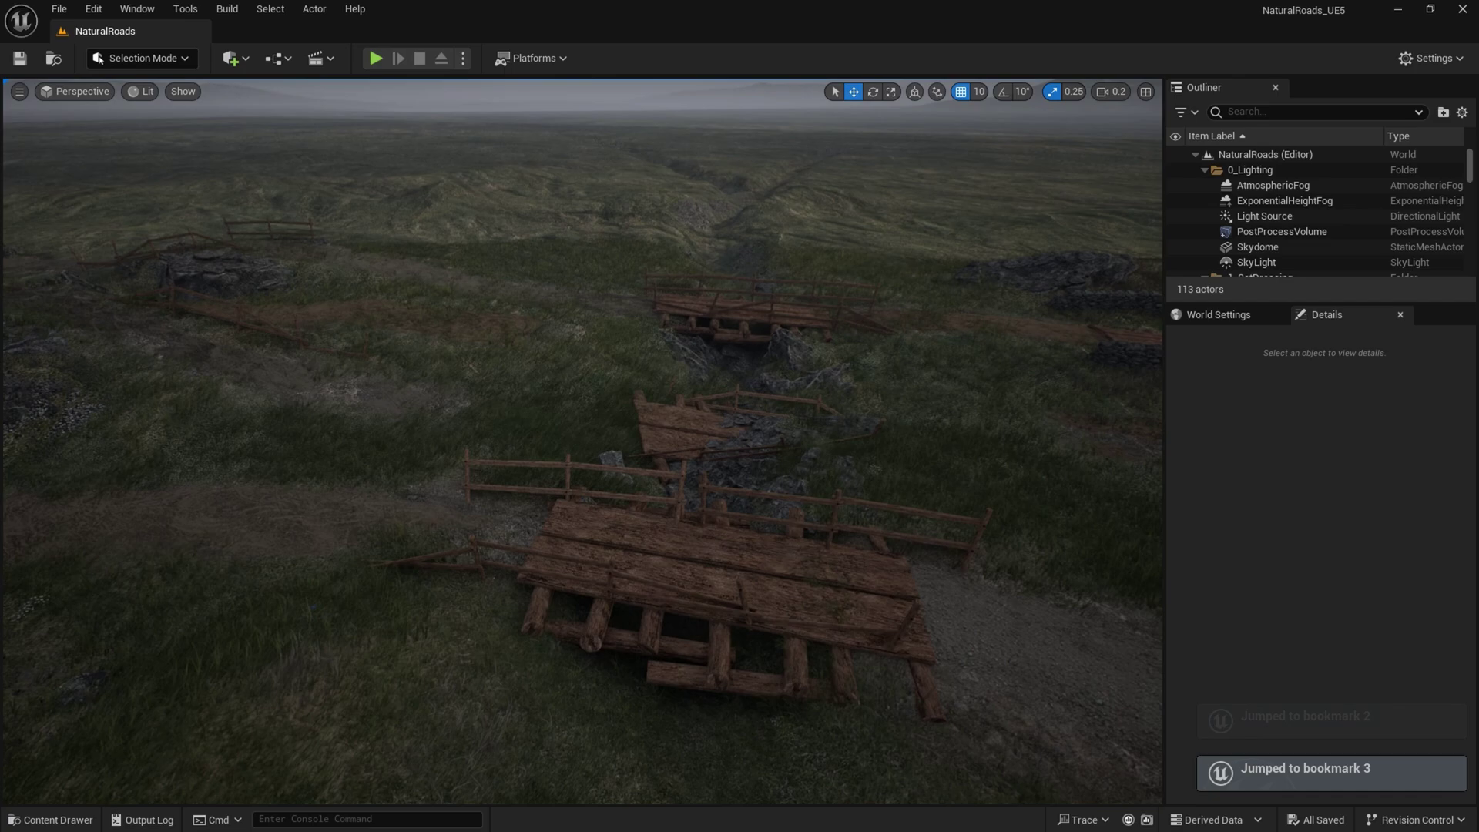
{"action": "key", "text": "4"}
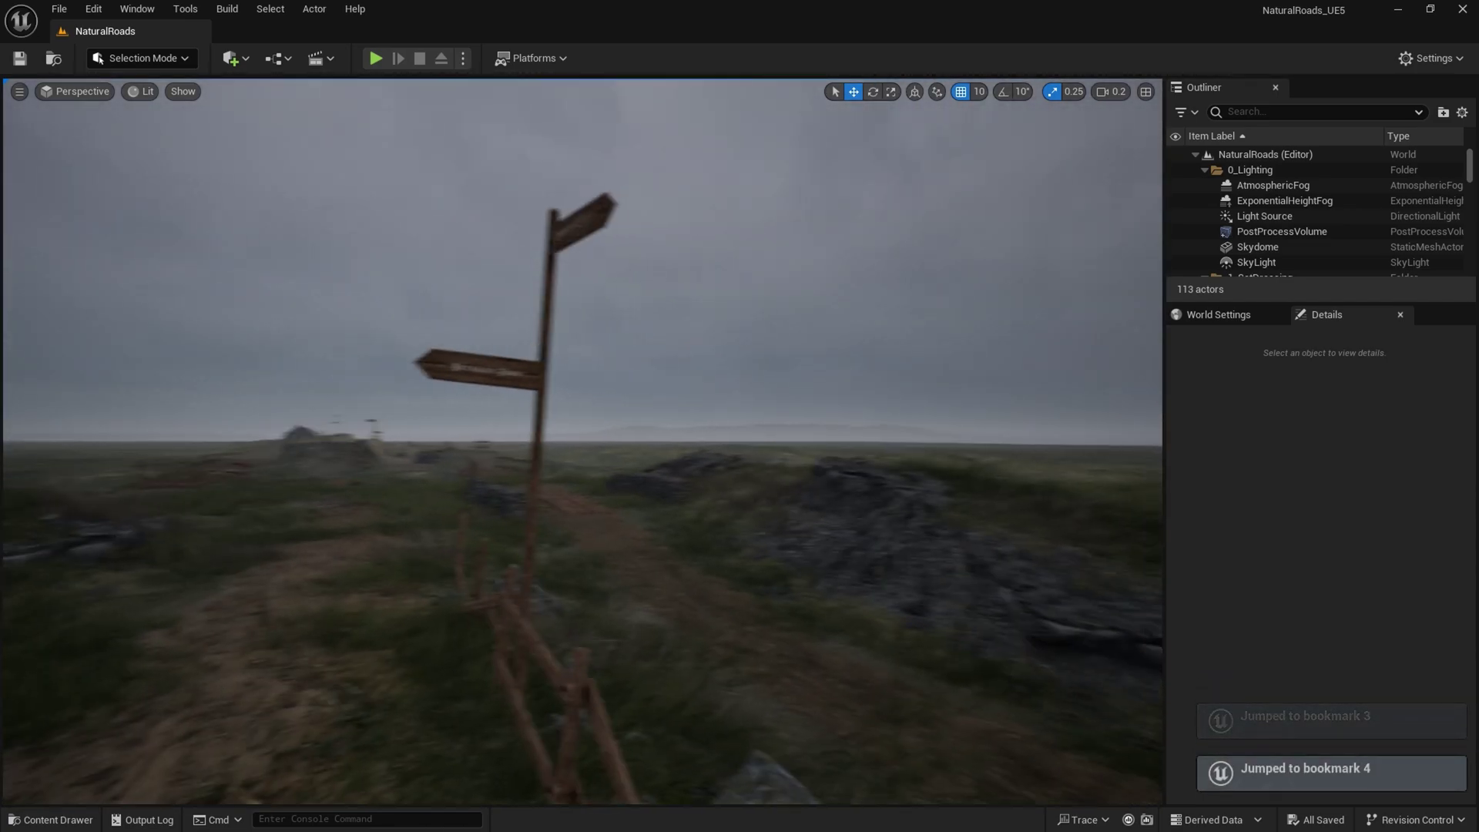
{"action": "key", "text": "5"}
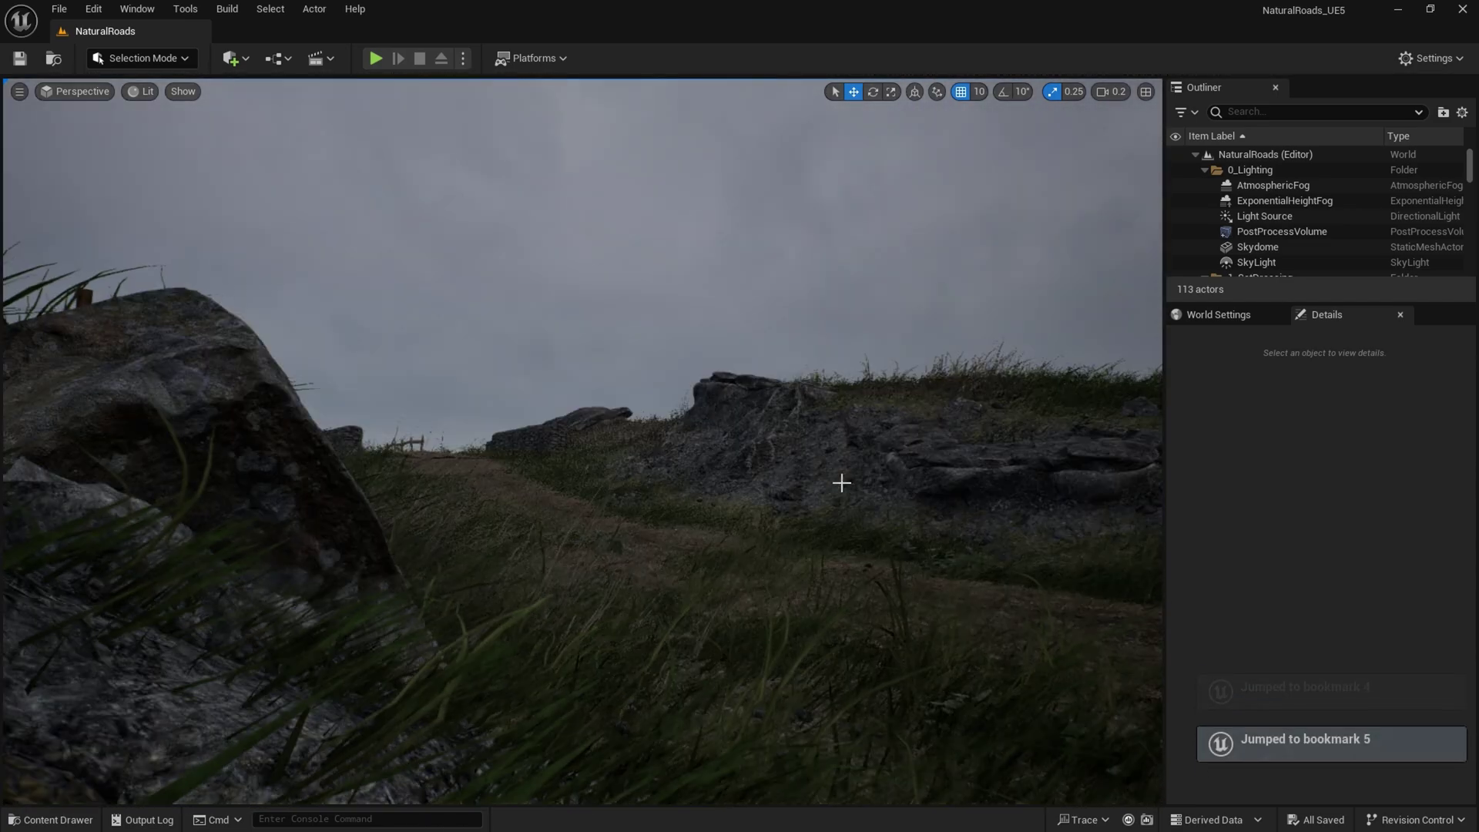
{"action": "key", "text": "6"}
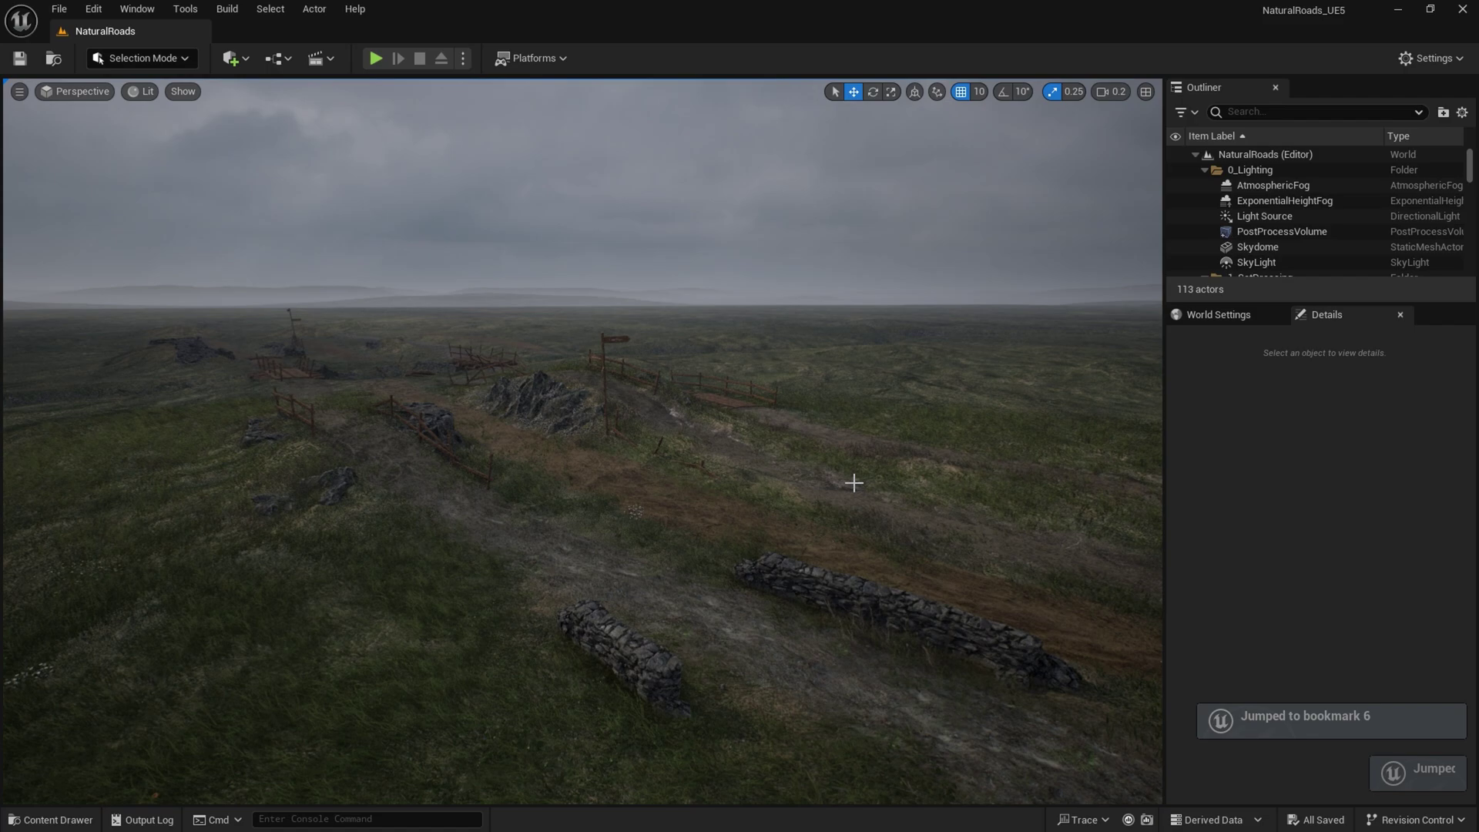
{"action": "key", "text": "7"}
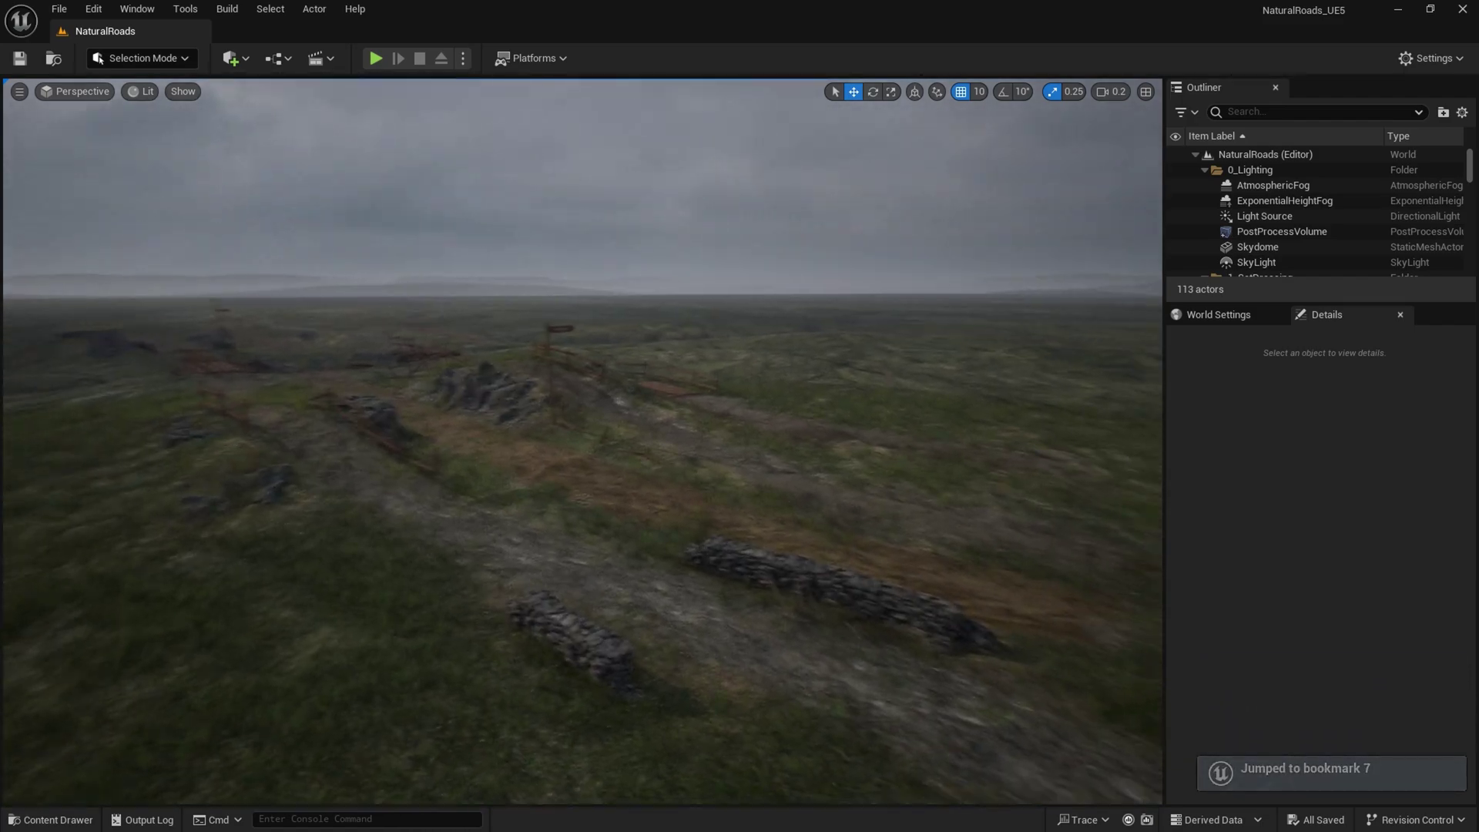
{"action": "key", "text": "8"}
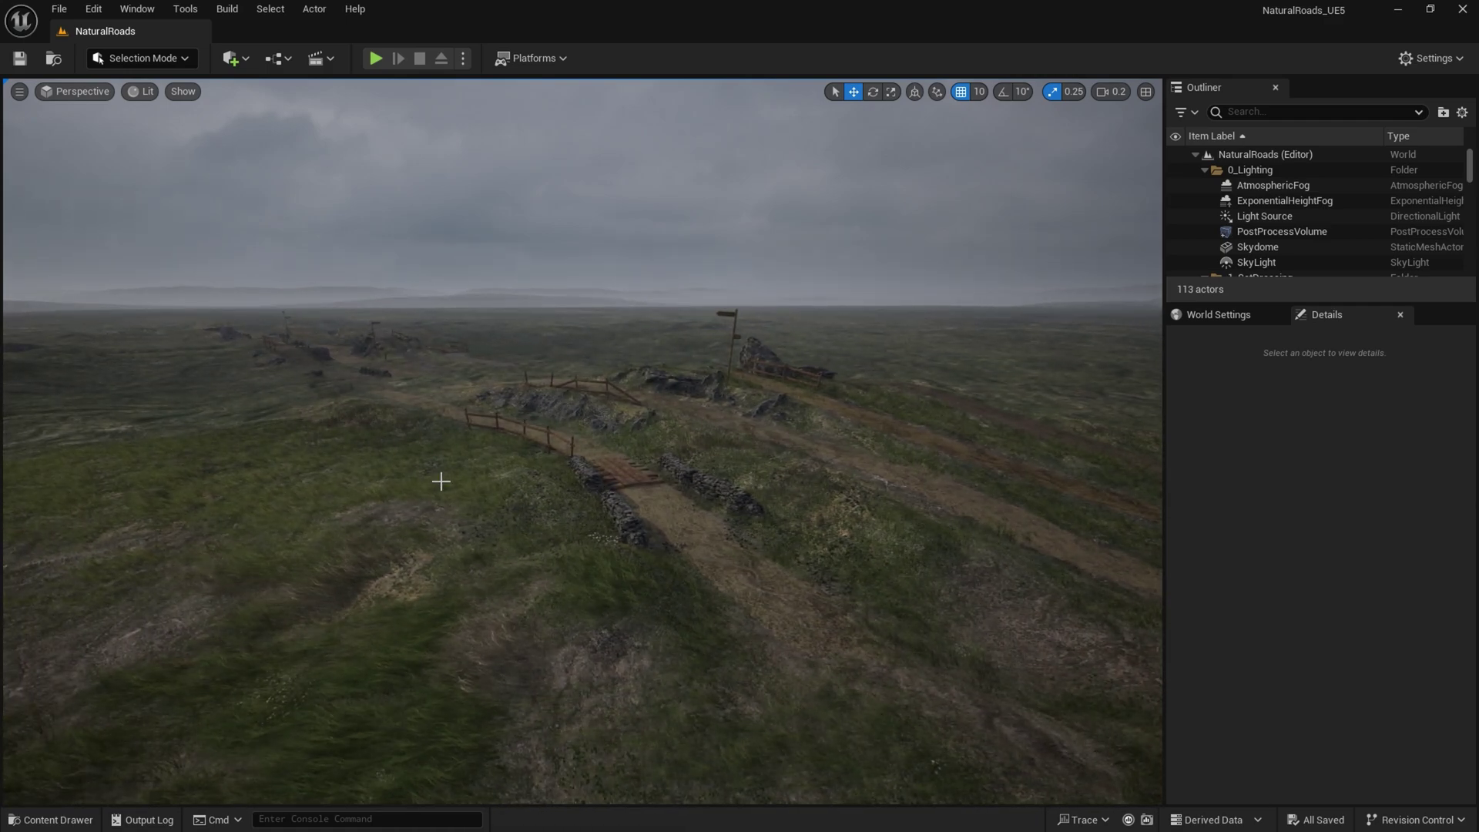
{"action": "right_click_drag", "start_coordinate": [660, 456], "coordinate": [633, 485]}
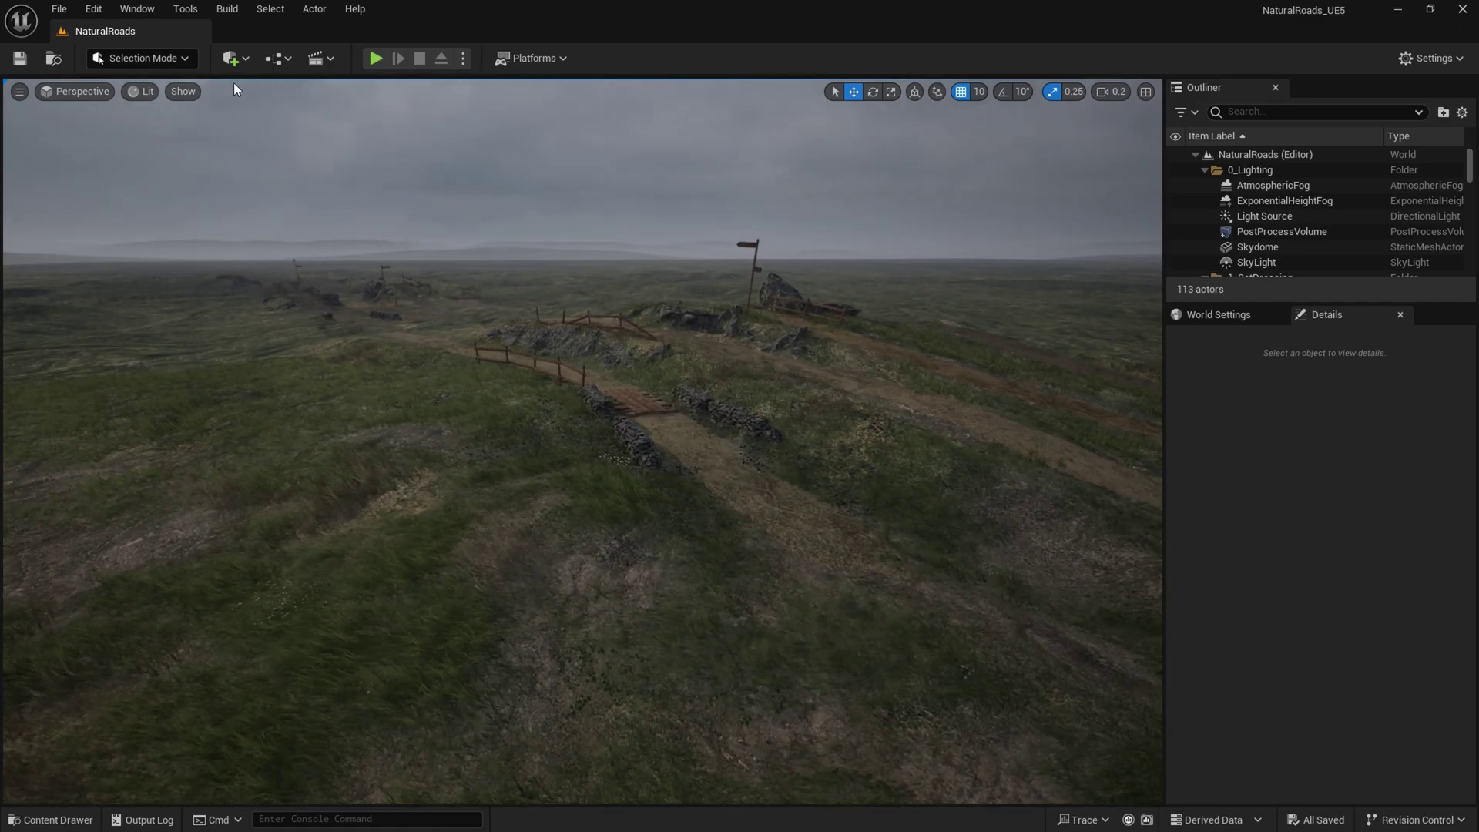
Step: Switch the editor to Landscape mode and turn off Game View to show the existing landscape splines
{"action": "left_click", "coordinate": [177, 62]}
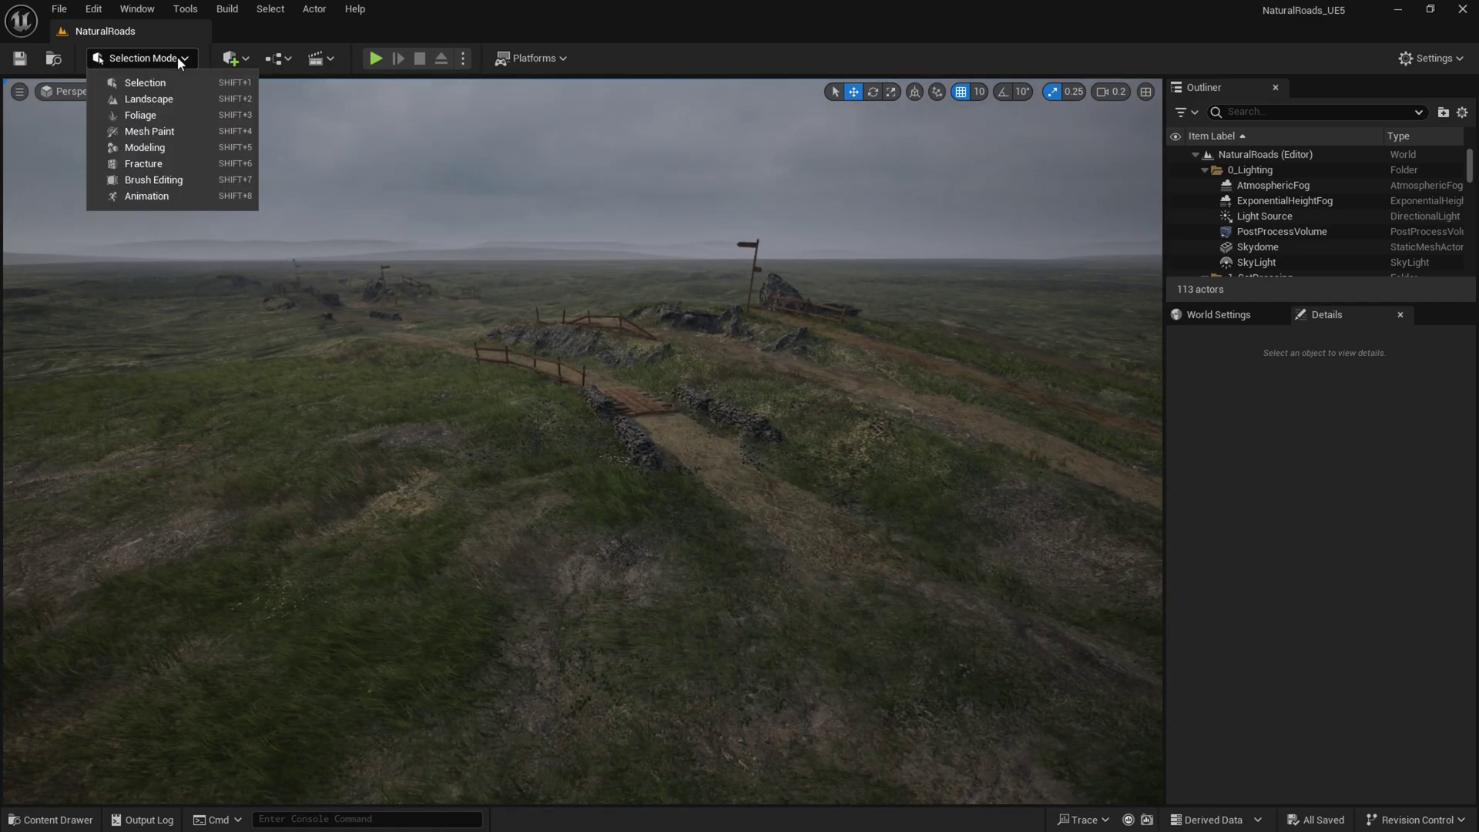
{"action": "left_click", "coordinate": [168, 97]}
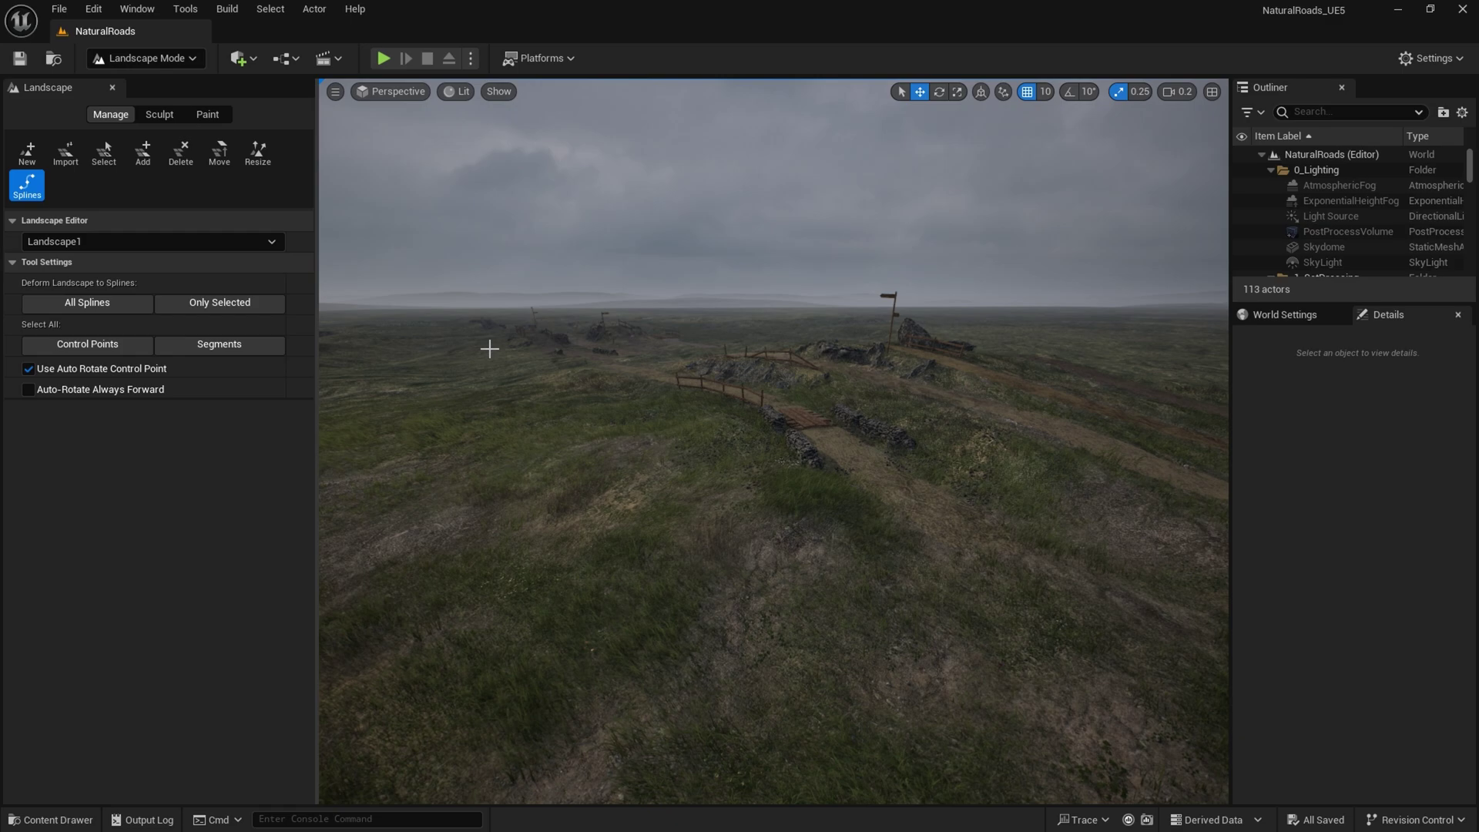
{"action": "right_click_drag", "start_coordinate": [495, 362], "coordinate": [519, 321]}
{"action": "key", "text": "g"}
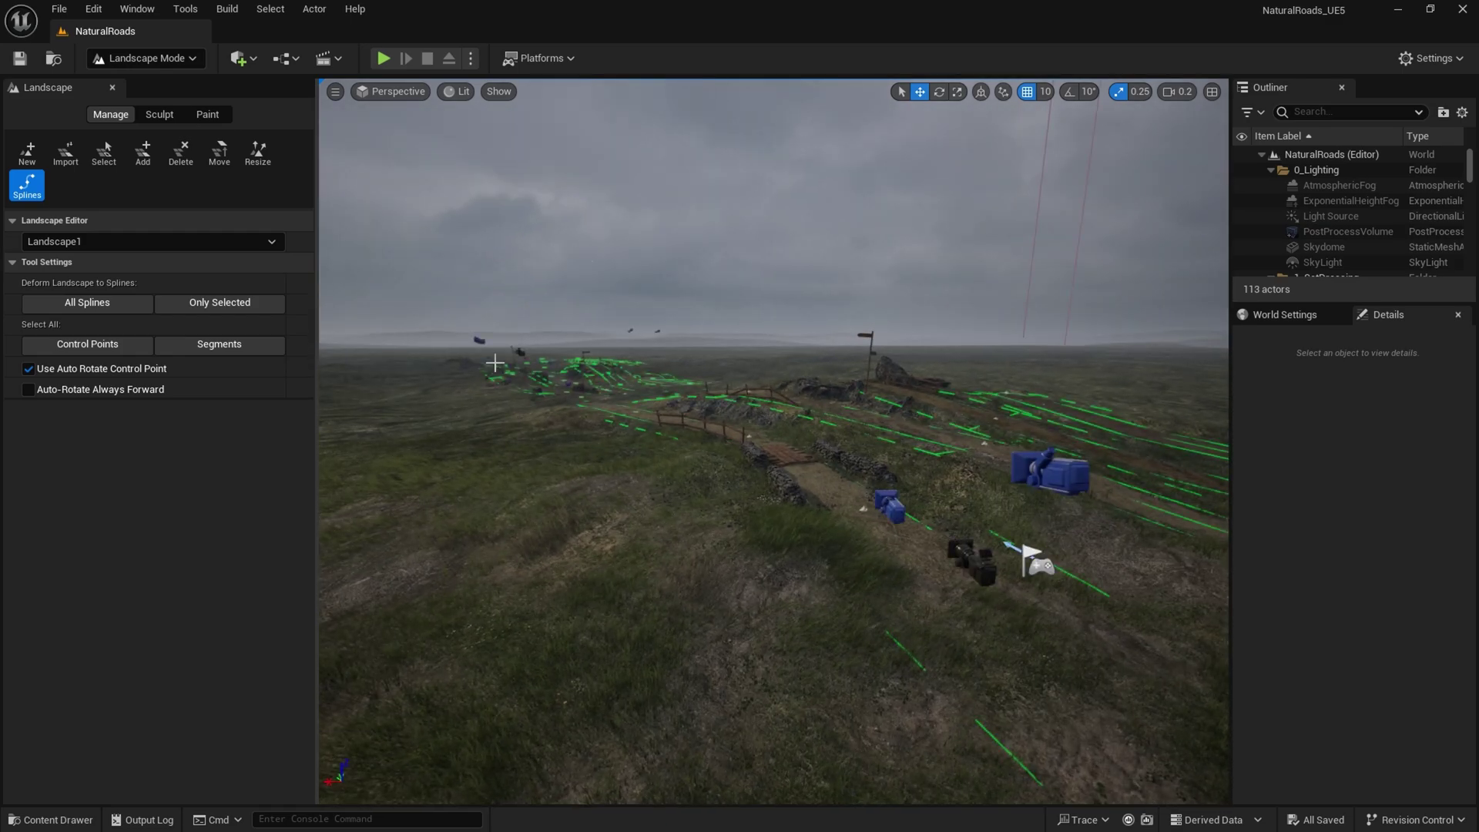
{"action": "right_click_drag", "start_coordinate": [537, 391], "coordinate": [568, 412]}
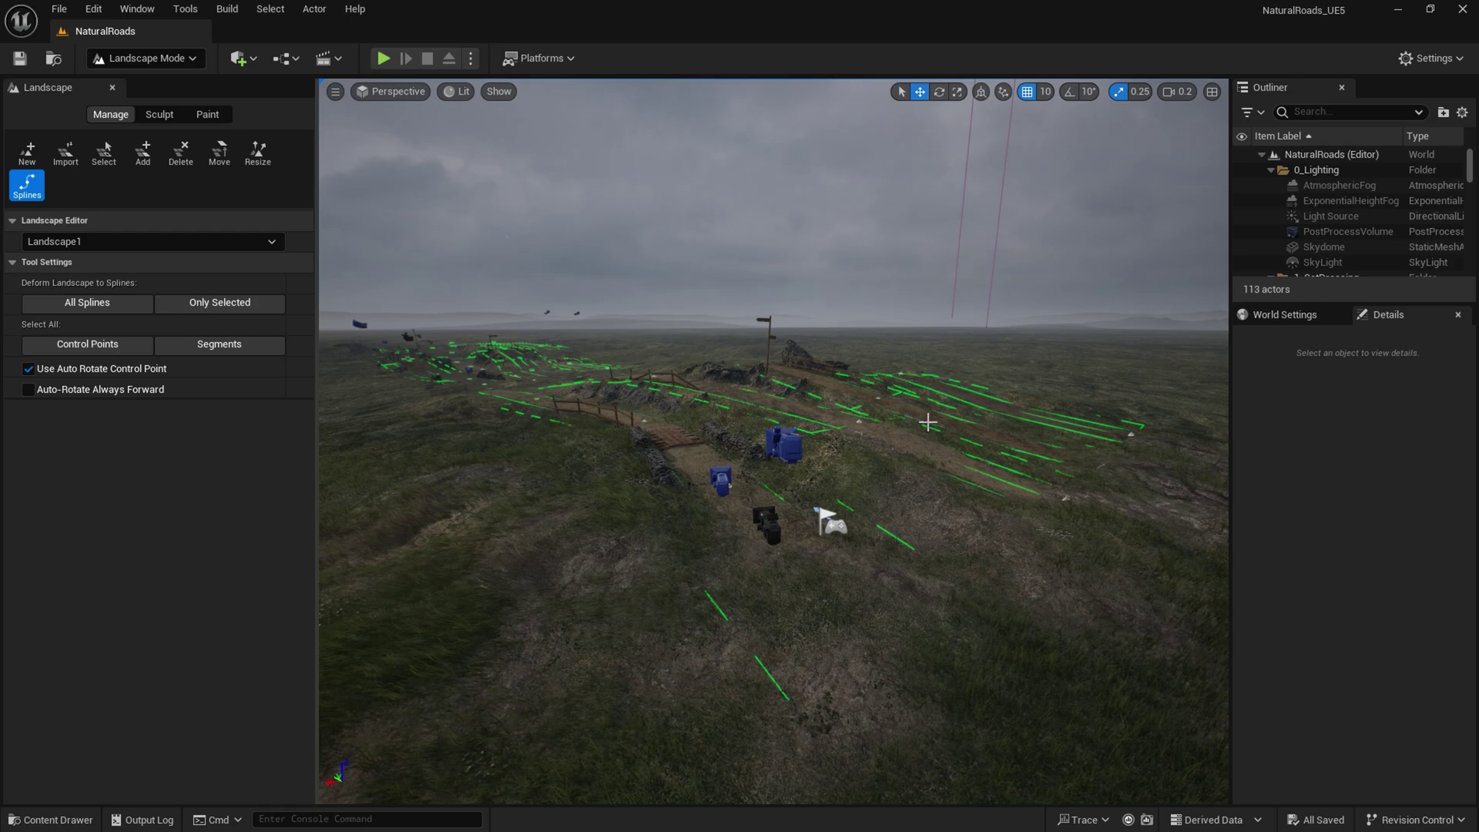
{"action": "key", "text": "g"}
{"action": "key", "text": "g"}
{"action": "key", "text": "g"}
{"action": "key", "text": "g"}
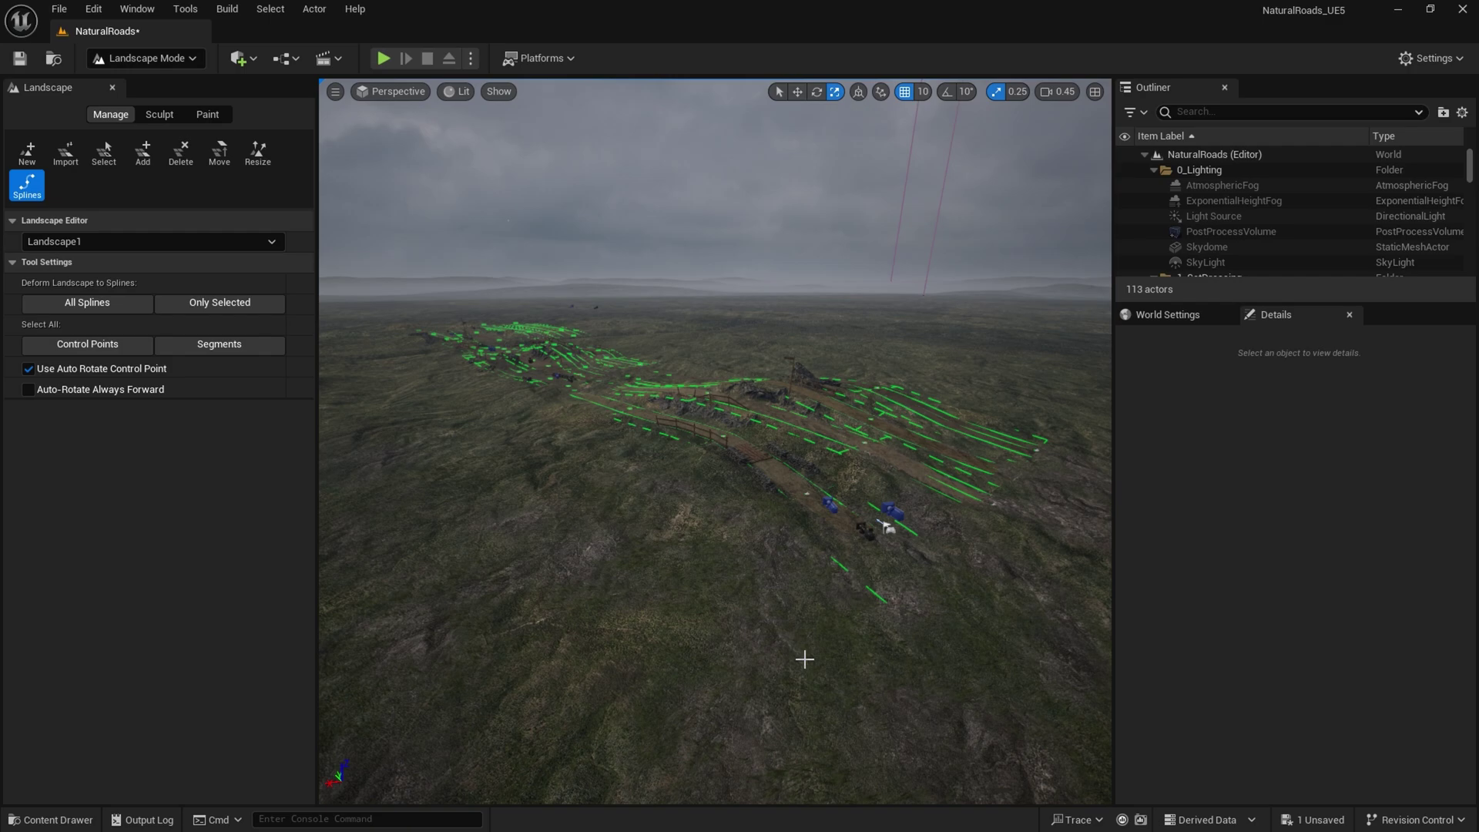
Step: Create a landscape spline from three connected control points running across the grass beside the existing roads
{"action": "left_click", "coordinate": [800, 651], "text": "ctrl"}
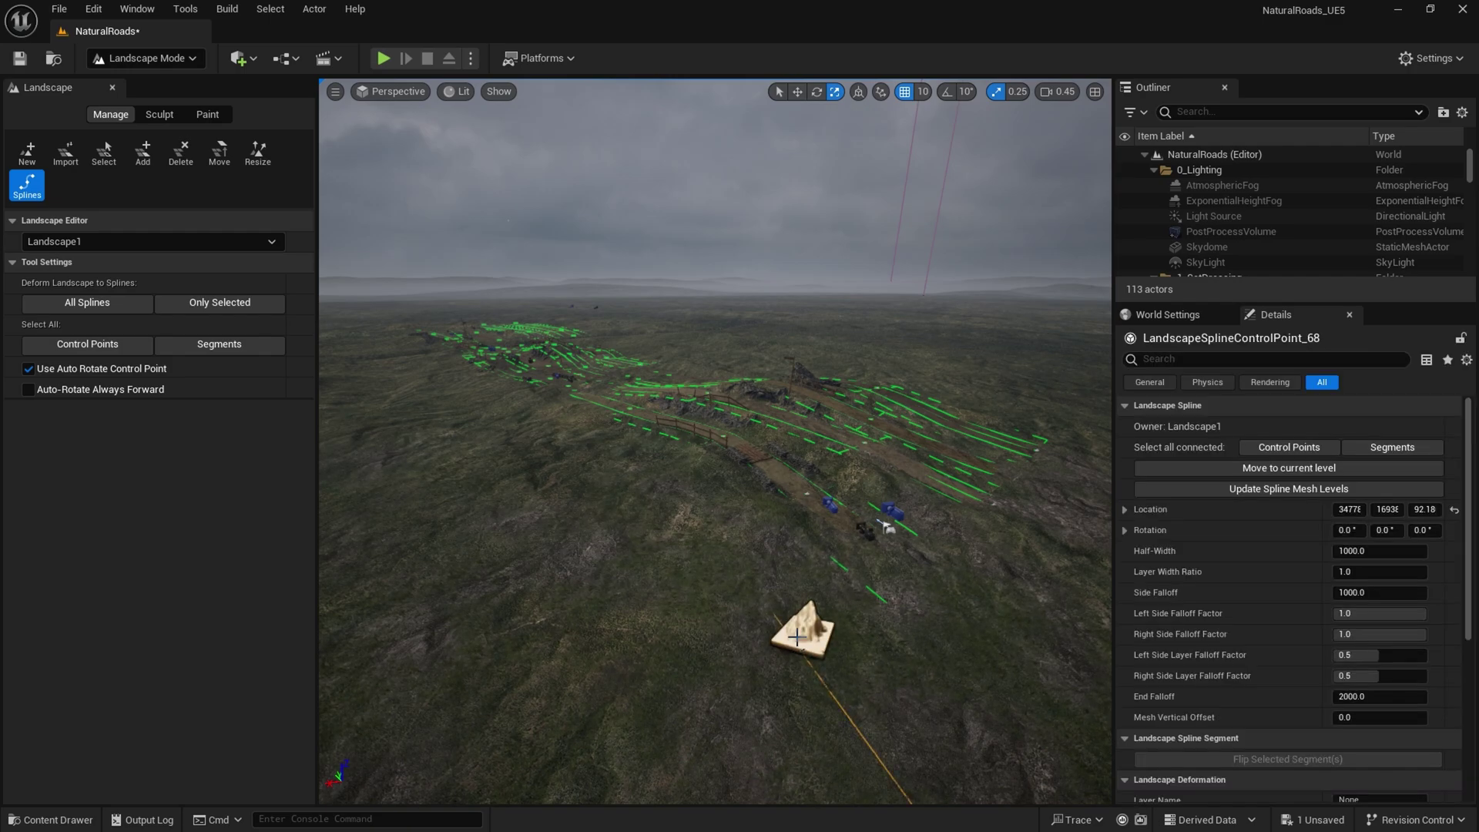
{"action": "left_click", "coordinate": [556, 420], "text": "ctrl"}
{"action": "left_click", "coordinate": [445, 369], "text": "ctrl"}
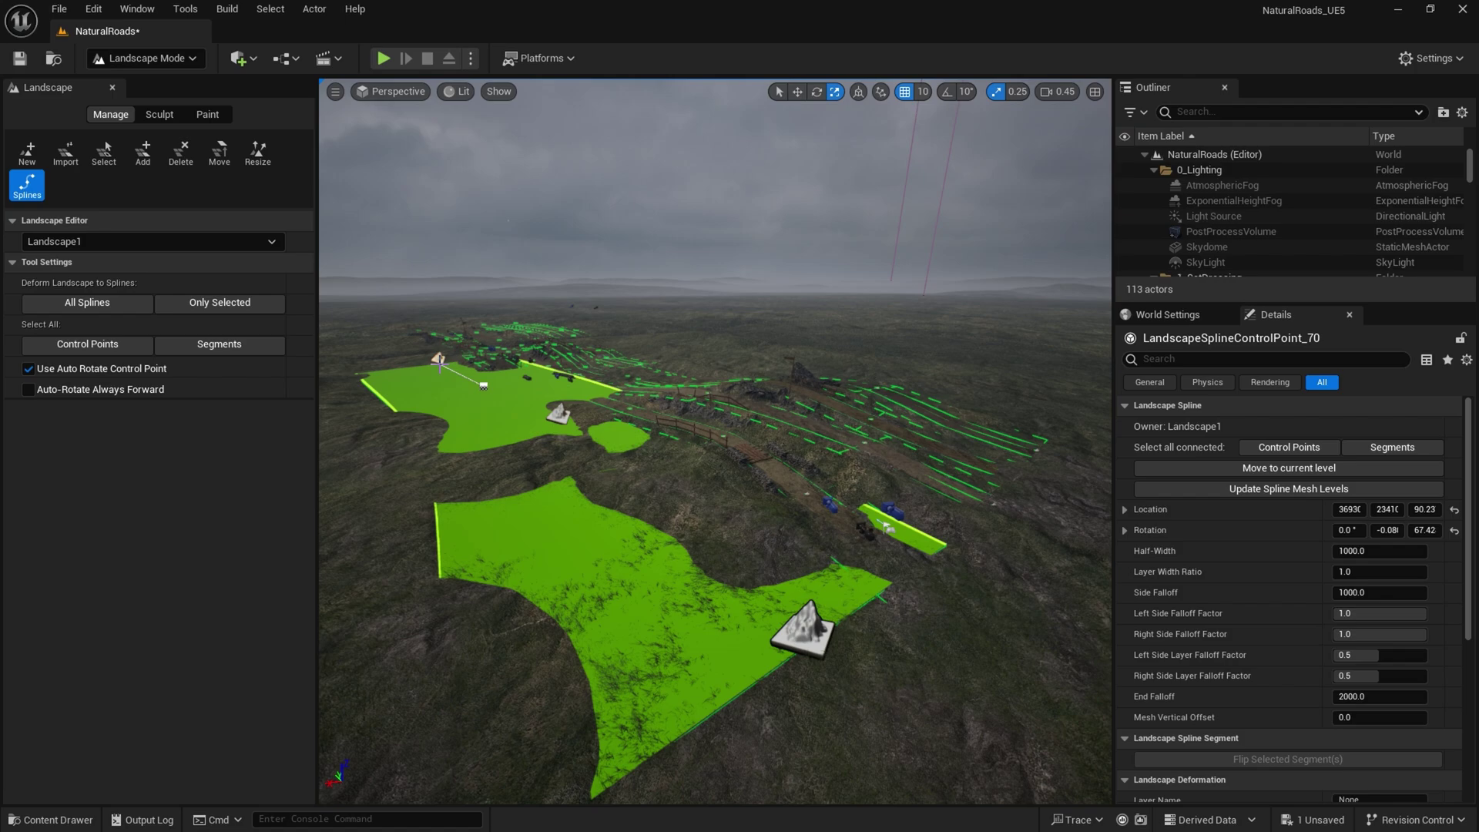
{"action": "right_click_drag", "start_coordinate": [625, 454], "coordinate": [491, 396]}
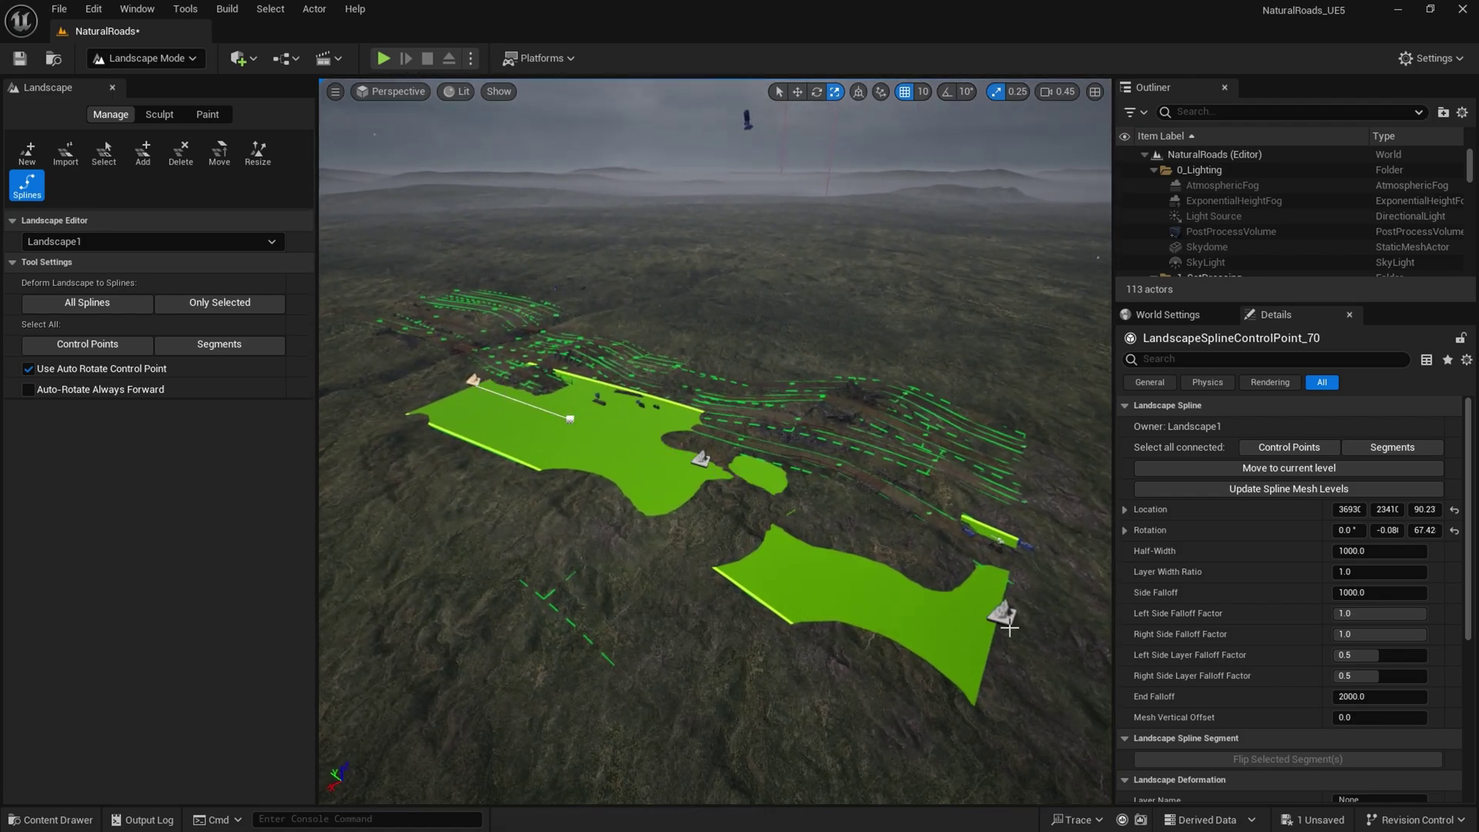
Step: Select all connected control points of the new spline and set Half-Width to 120 and Side Falloff to 100
{"action": "right_click_drag", "start_coordinate": [925, 574], "coordinate": [858, 548]}
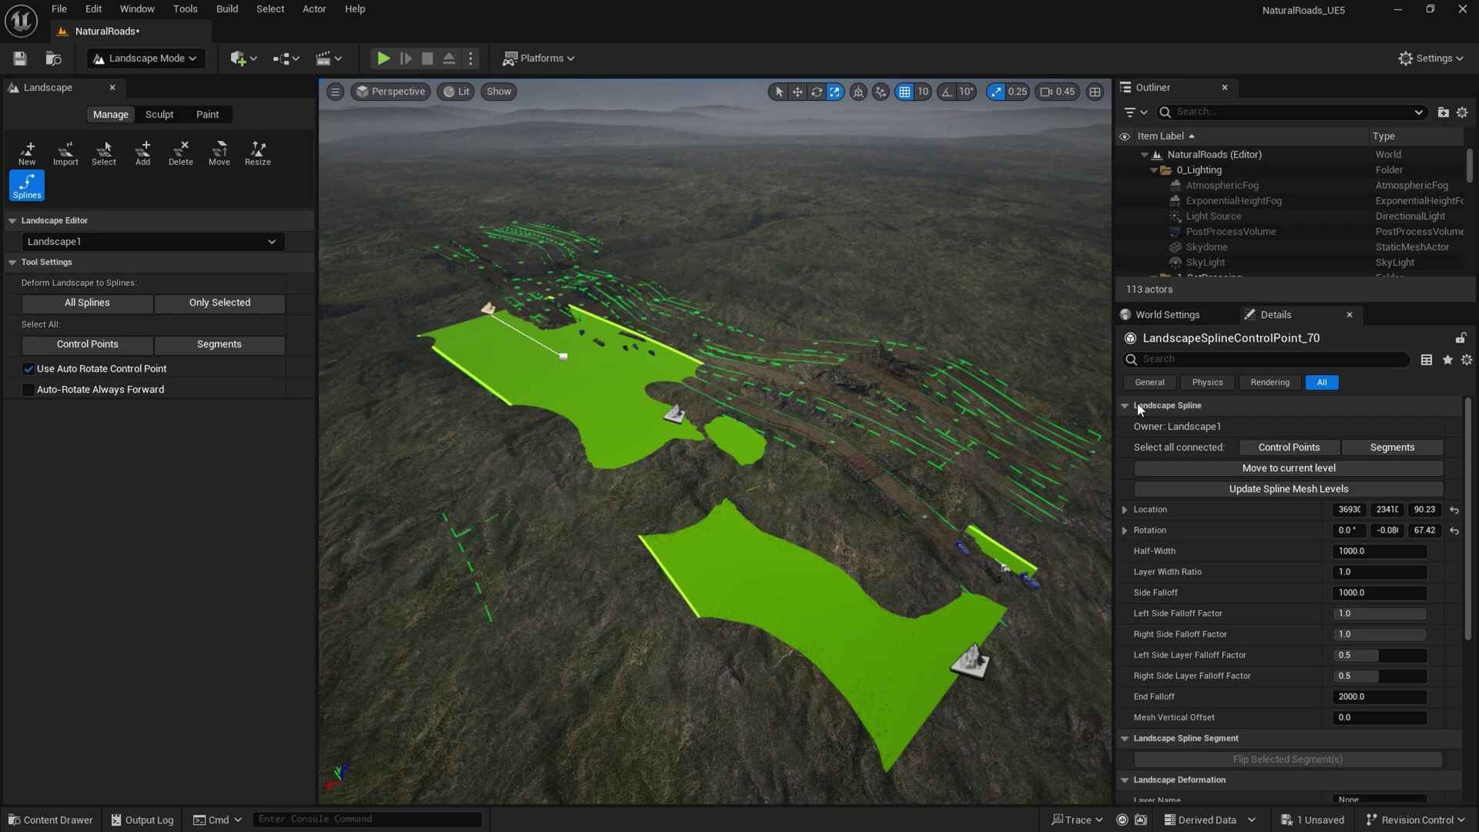
{"action": "left_click", "coordinate": [1281, 449]}
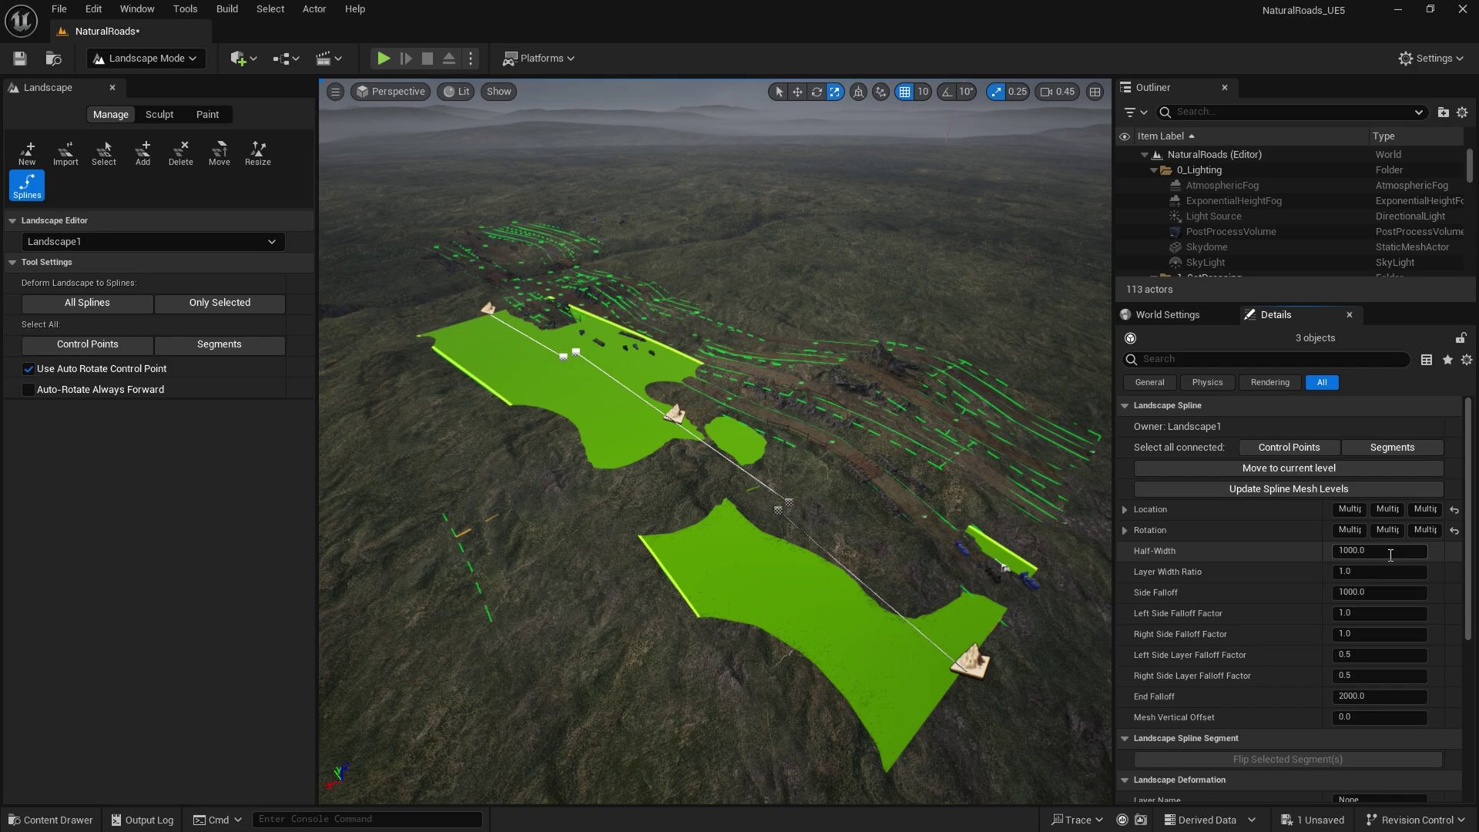
{"action": "key", "text": "Return"}
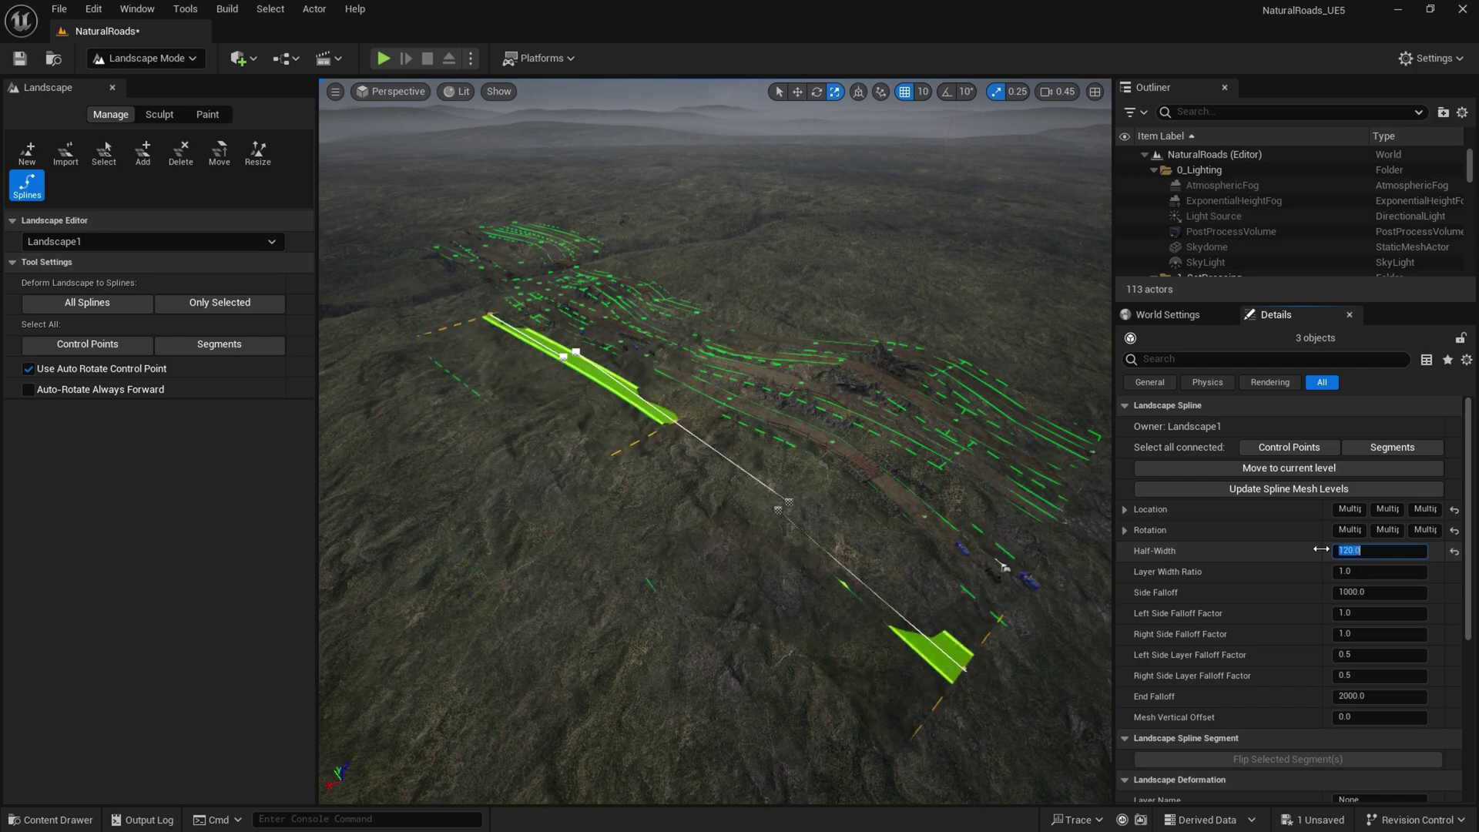
{"action": "left_click", "coordinate": [1356, 591]}
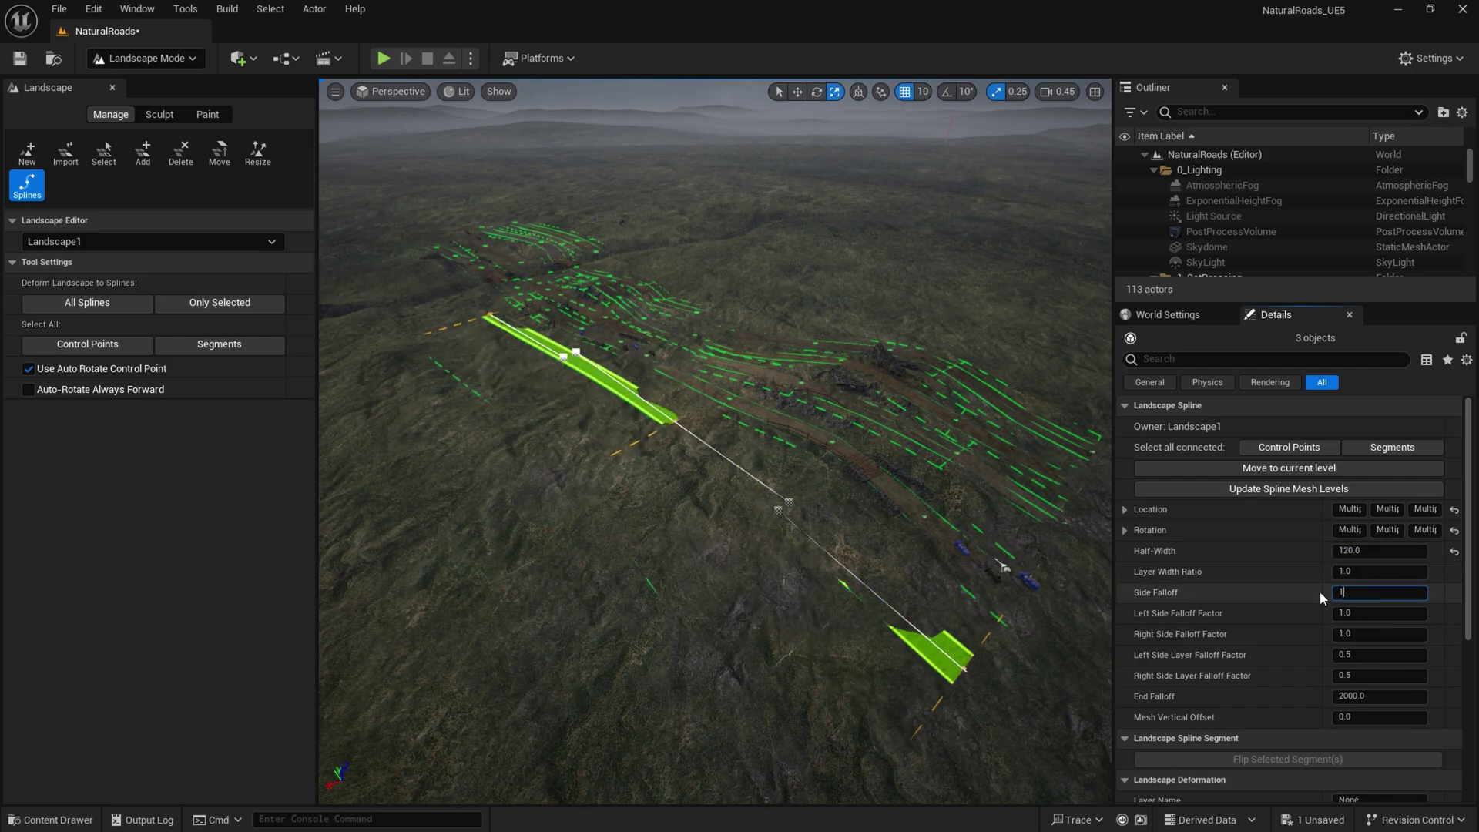
{"action": "type", "text": "100"}
{"action": "key", "text": "Return"}
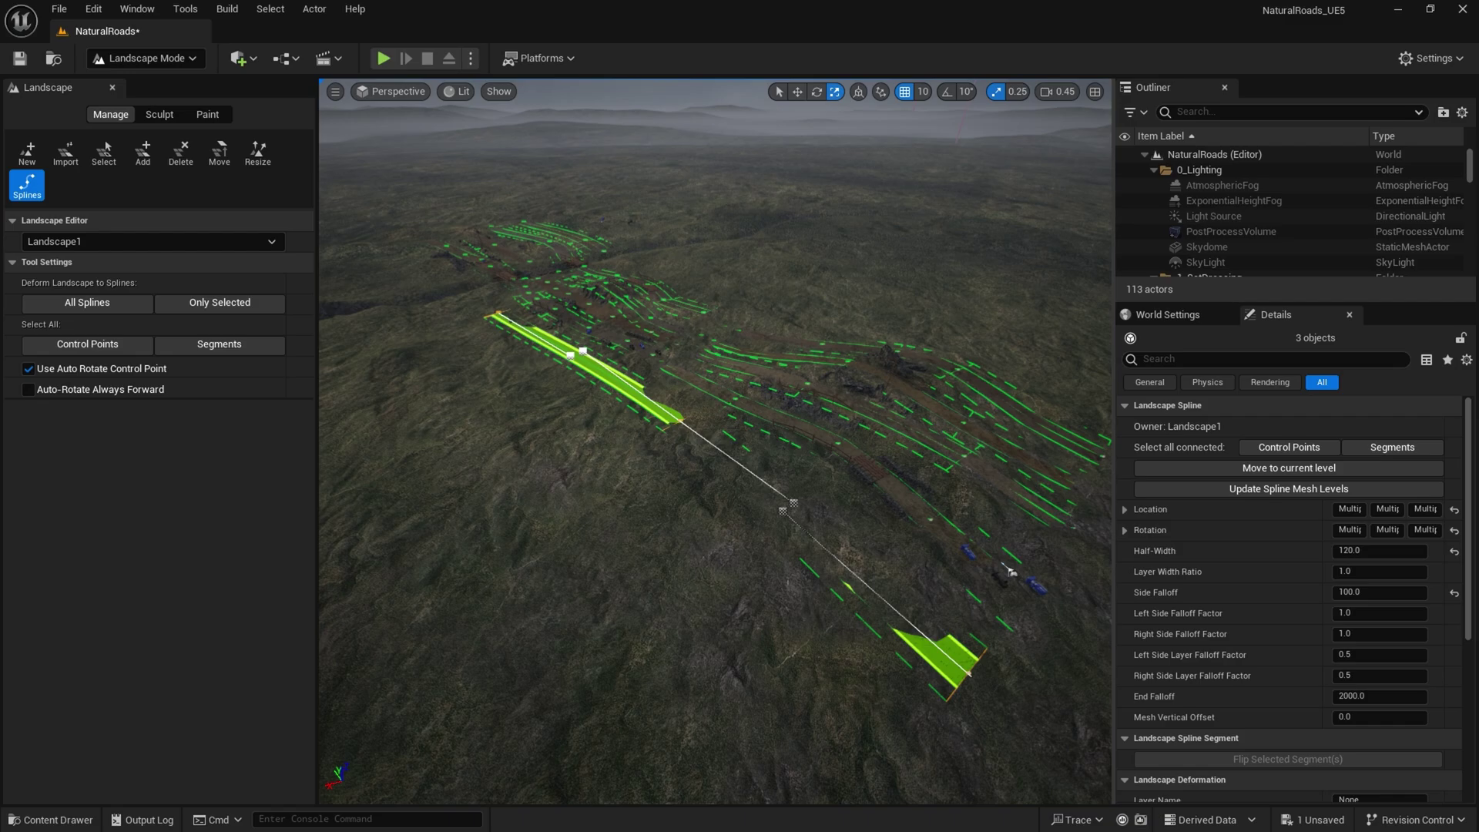
Step: Raise the spline's middle control point to a height of about 146 and shift it slightly sideways to clear the terrain
{"action": "right_click_drag", "start_coordinate": [804, 585], "coordinate": [804, 508]}
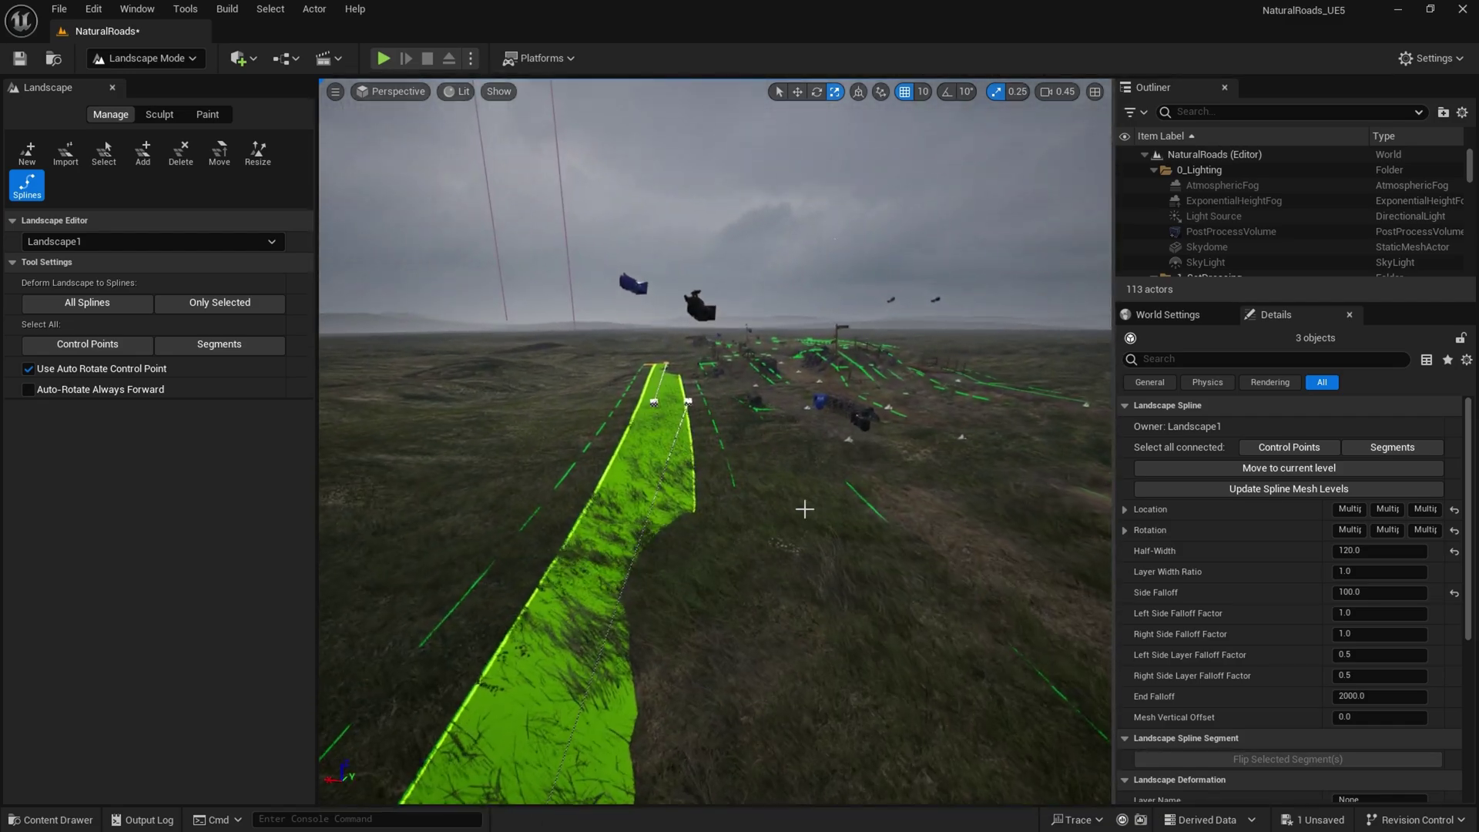
{"action": "right_click_drag", "start_coordinate": [660, 396], "coordinate": [793, 425]}
{"action": "right_click_drag", "start_coordinate": [721, 558], "coordinate": [732, 564]}
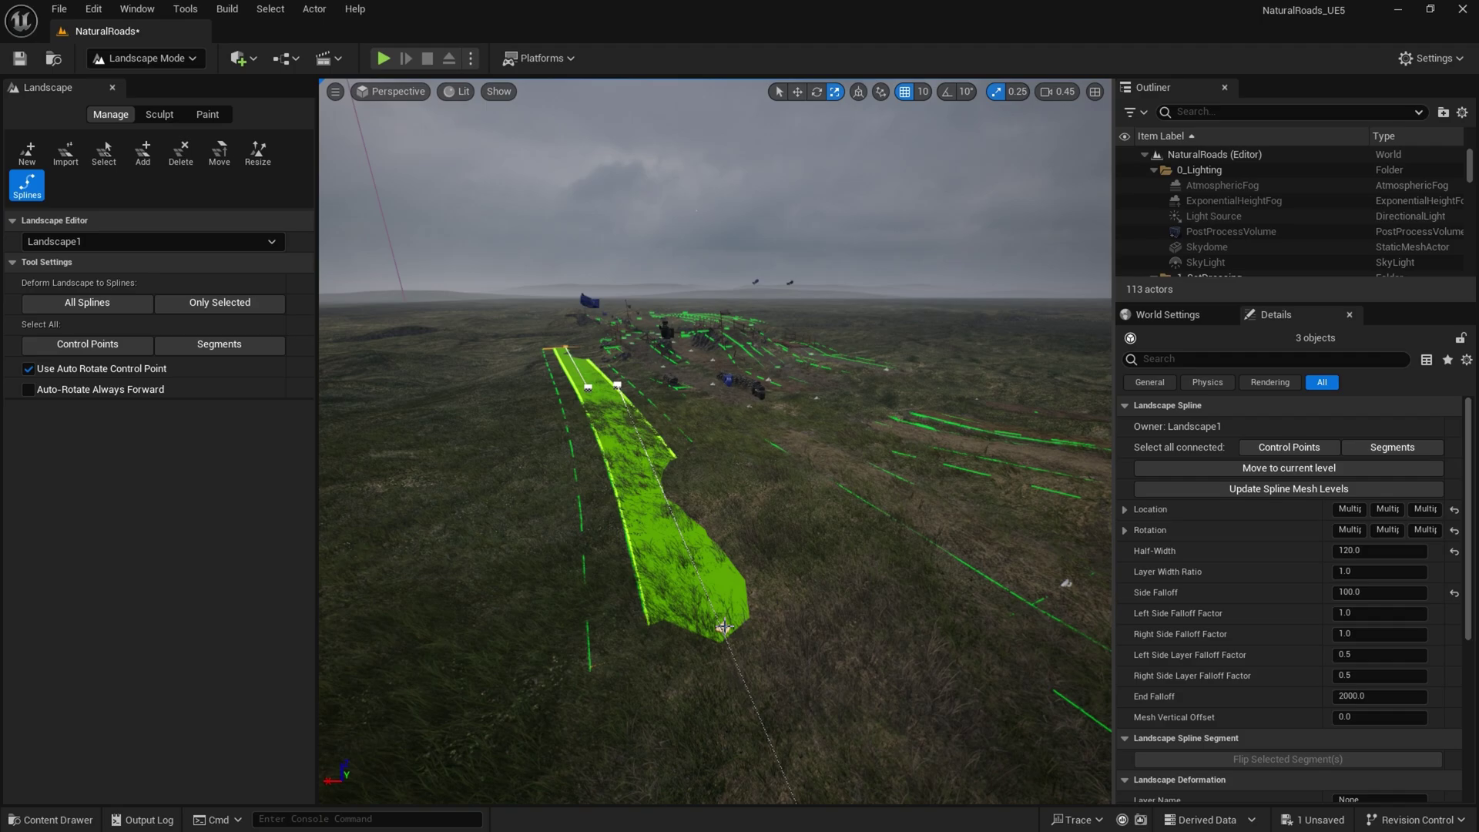
{"action": "left_click", "coordinate": [724, 627]}
{"action": "right_click_drag", "start_coordinate": [724, 626], "coordinate": [759, 569]}
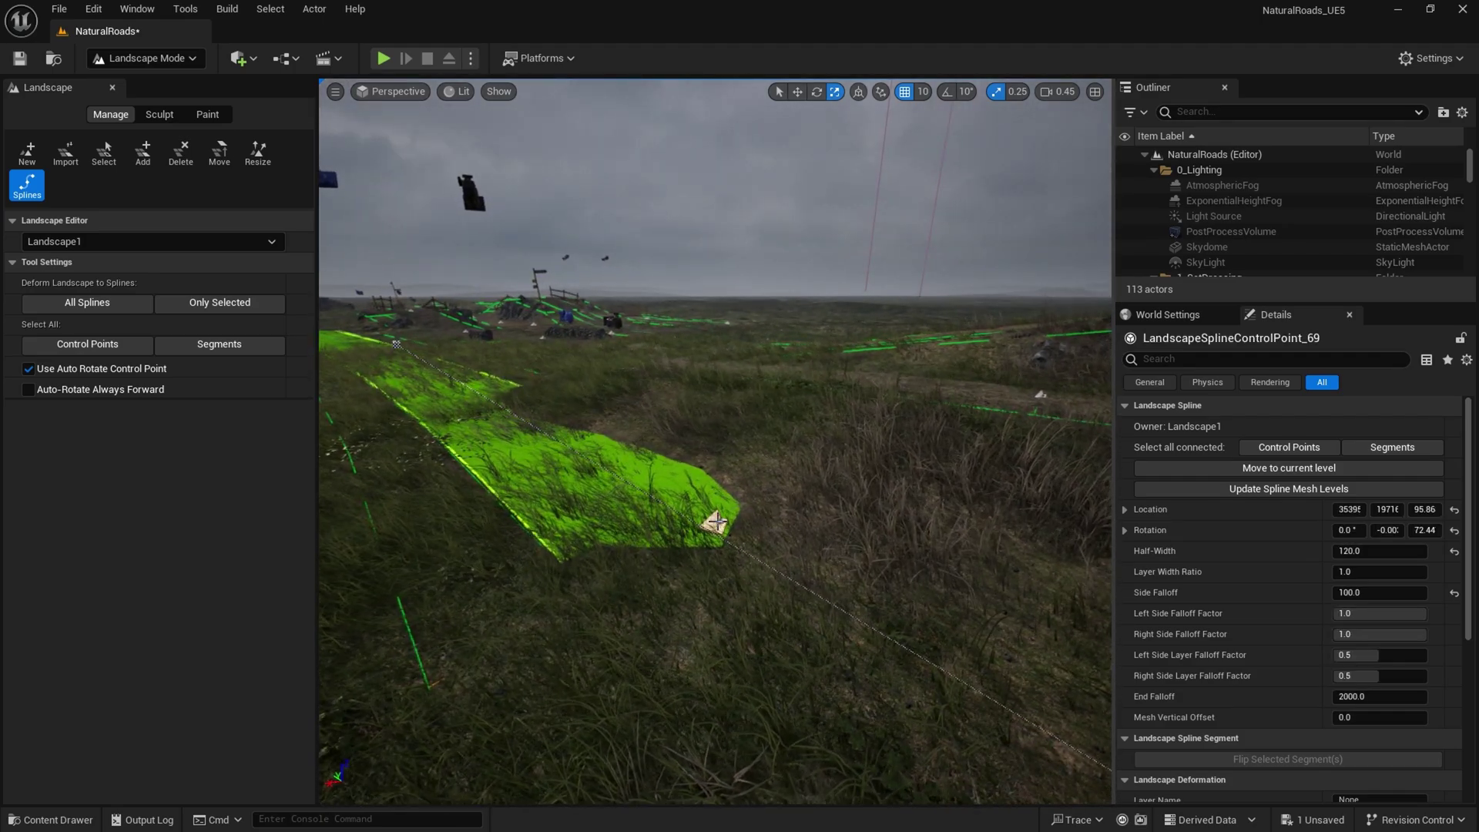
{"action": "right_click_drag", "start_coordinate": [717, 522], "coordinate": [769, 521]}
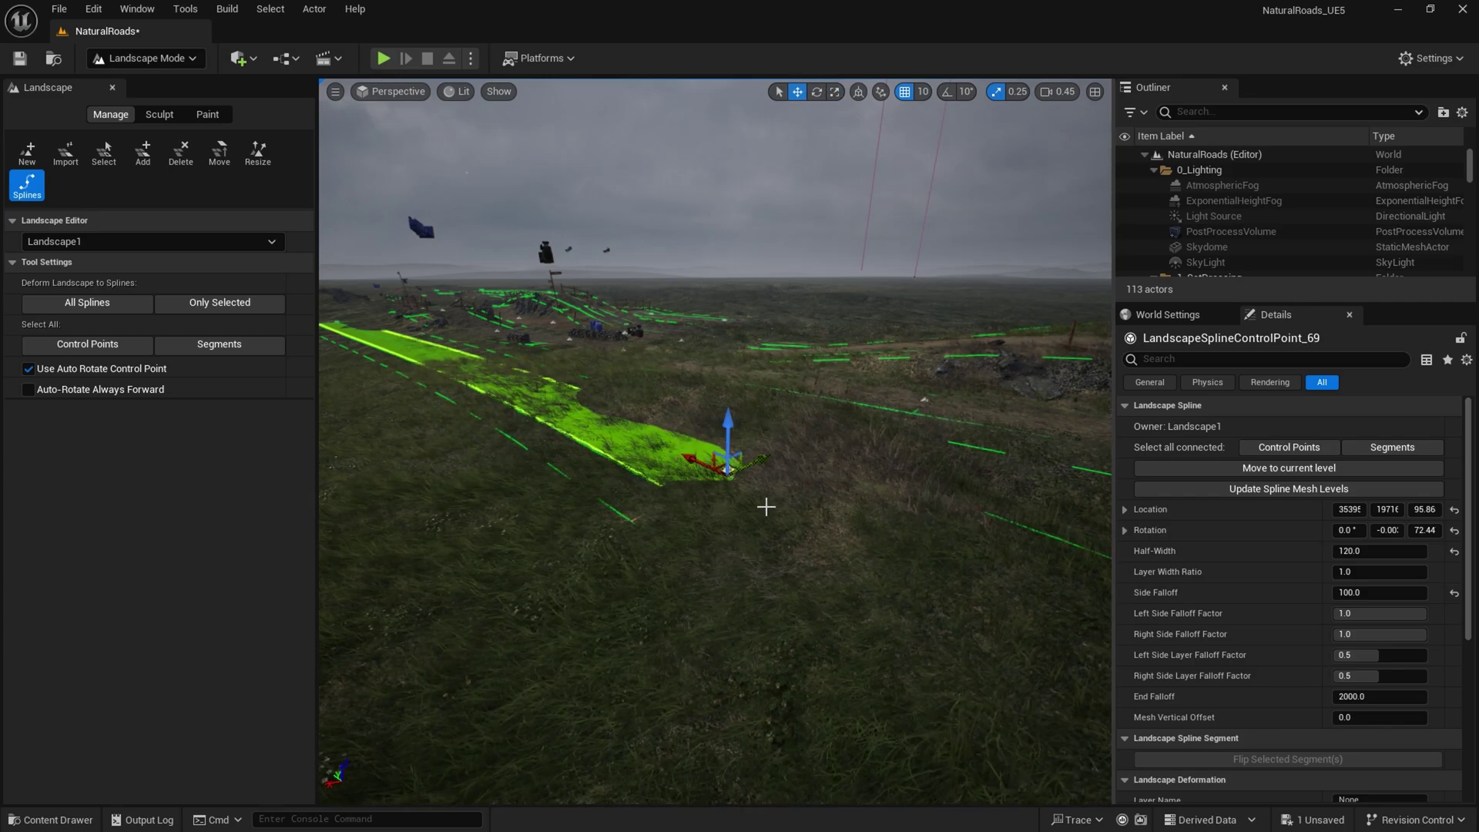
{"action": "left_click_drag", "start_coordinate": [734, 392], "coordinate": [738, 362]}
{"action": "right_click_drag", "start_coordinate": [738, 362], "coordinate": [738, 362]}
{"action": "left_click_drag", "start_coordinate": [622, 361], "coordinate": [673, 379]}
{"action": "key", "text": "w"}
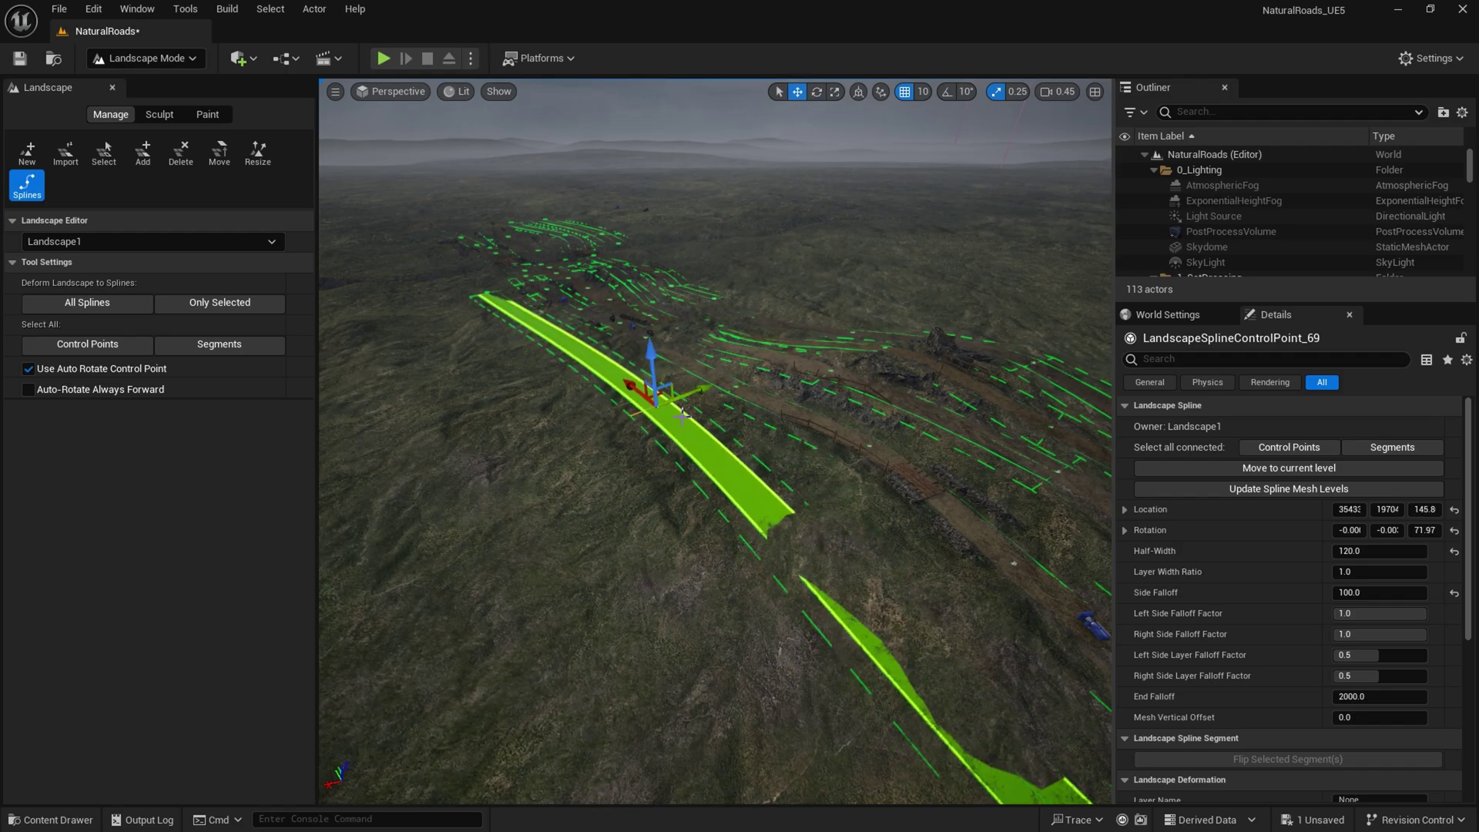
Step: Extend the spline from its first control point with another point farther out across the open grass
{"action": "right_click_drag", "start_coordinate": [681, 416], "coordinate": [809, 424]}
{"action": "left_click", "coordinate": [1053, 597]}
{"action": "right_click_drag", "start_coordinate": [1001, 578], "coordinate": [1029, 556]}
{"action": "key", "text": "d"}
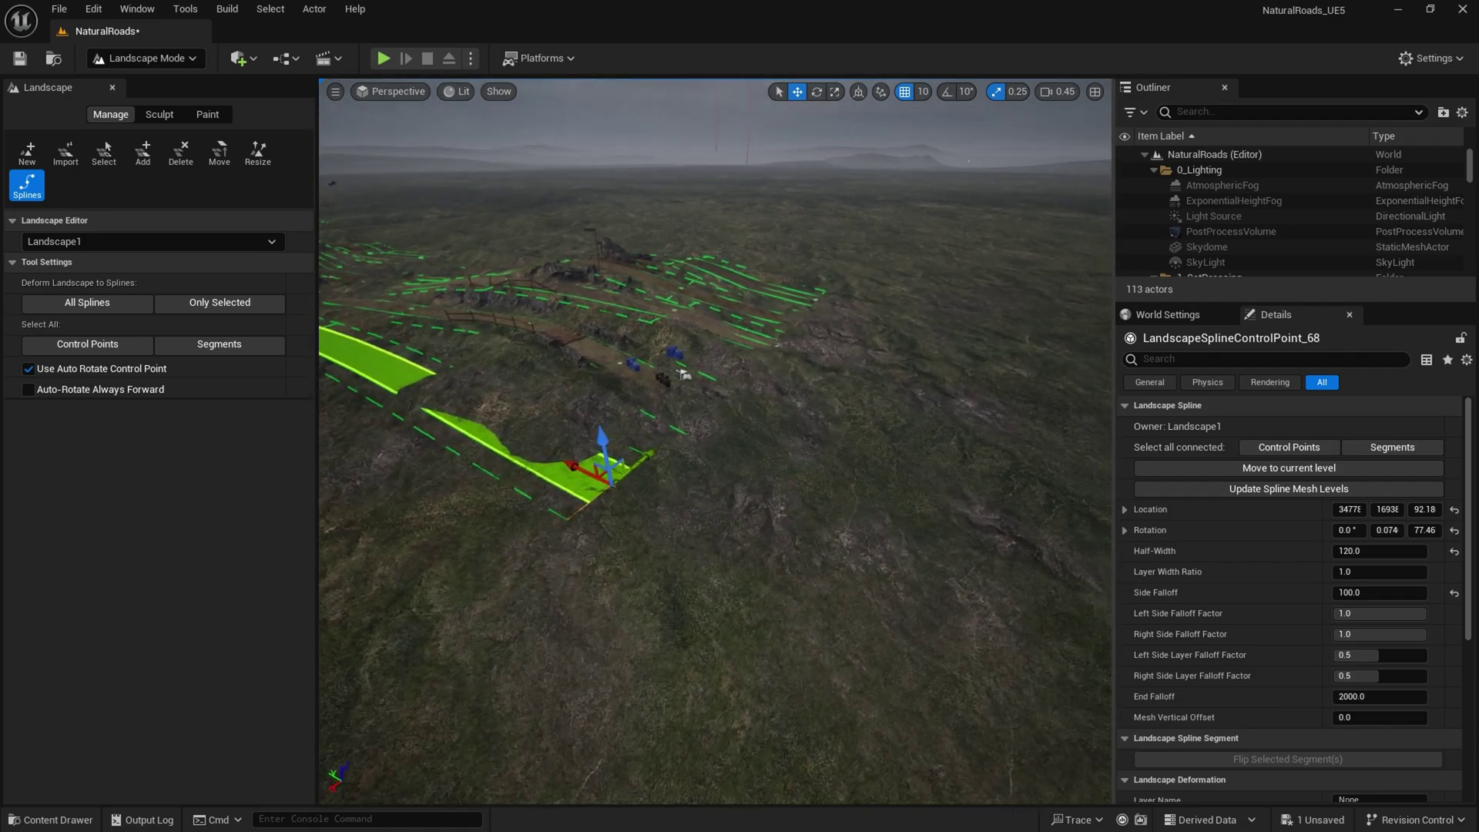
{"action": "right_click_drag", "start_coordinate": [978, 416], "coordinate": [750, 542]}
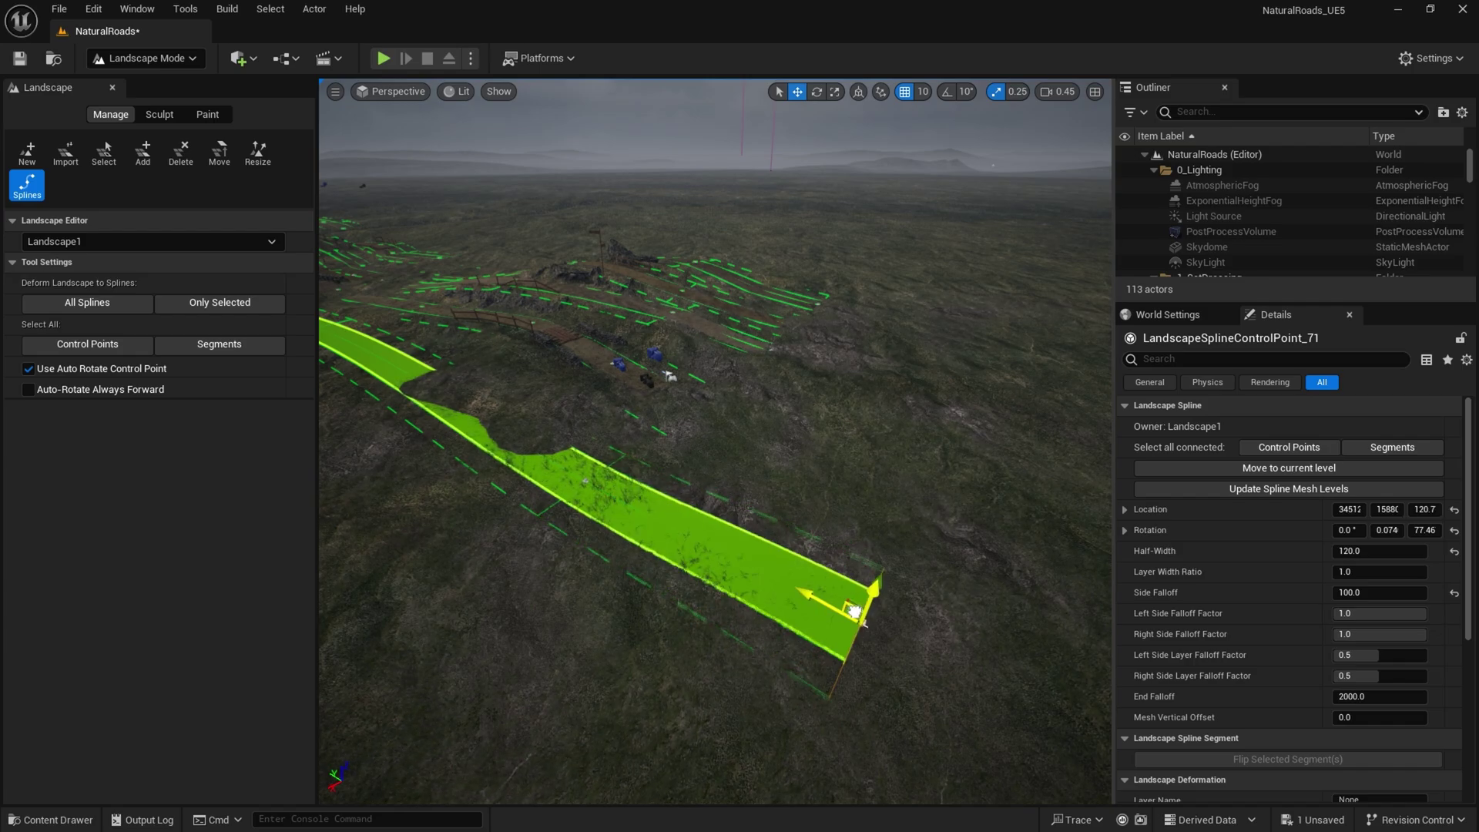
Step: Add further control points beyond the new end point, shaping the spline into an S-shaped bend
{"action": "key", "text": "d"}
{"action": "right_click_drag", "start_coordinate": [854, 611], "coordinate": [746, 472]}
{"action": "key", "text": "ctrl+z"}
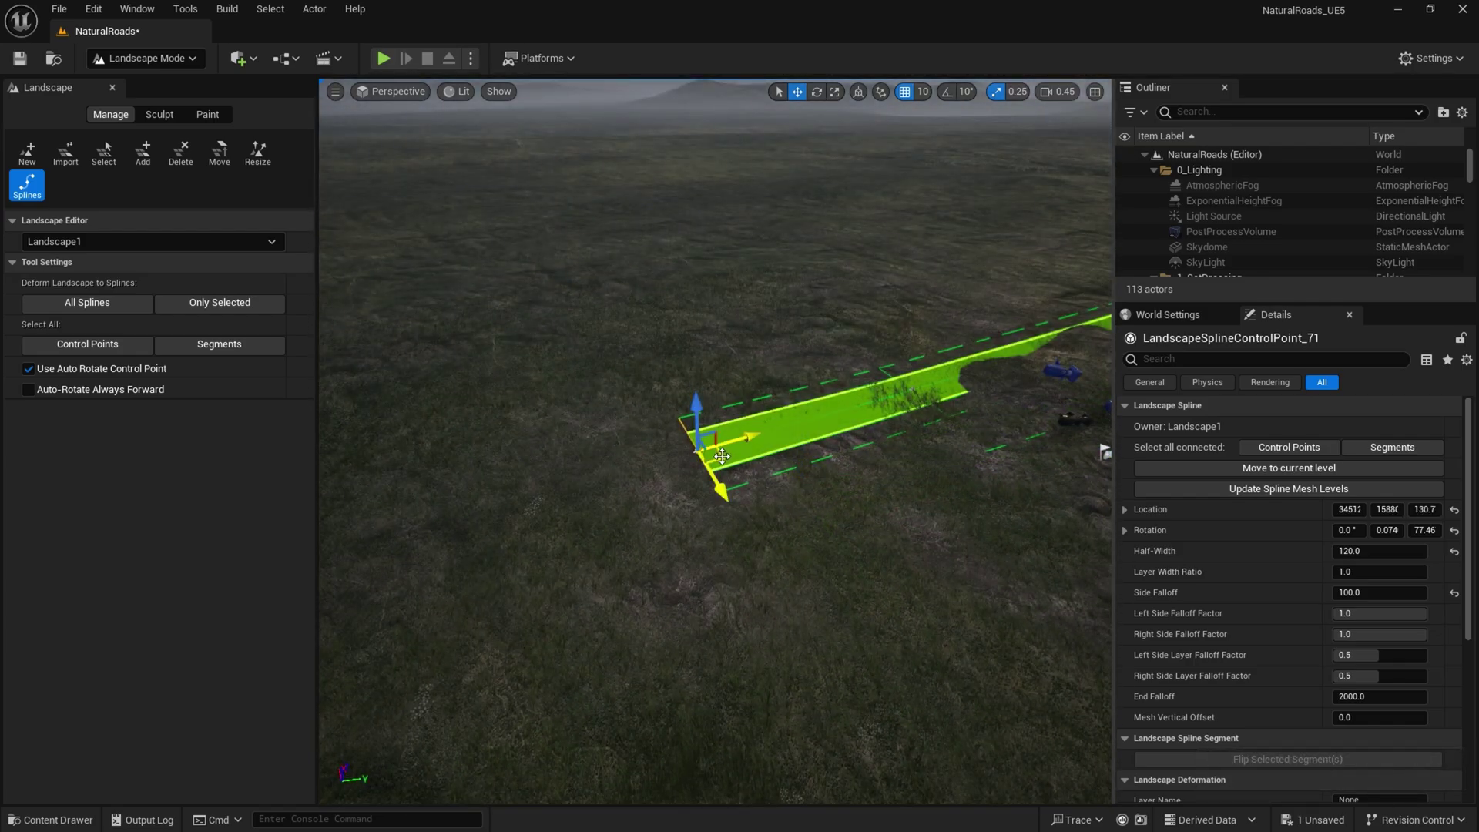
{"action": "left_click_drag", "start_coordinate": [580, 509], "coordinate": [474, 554]}
{"action": "right_click_drag", "start_coordinate": [495, 567], "coordinate": [800, 500]}
{"action": "key", "text": "s"}
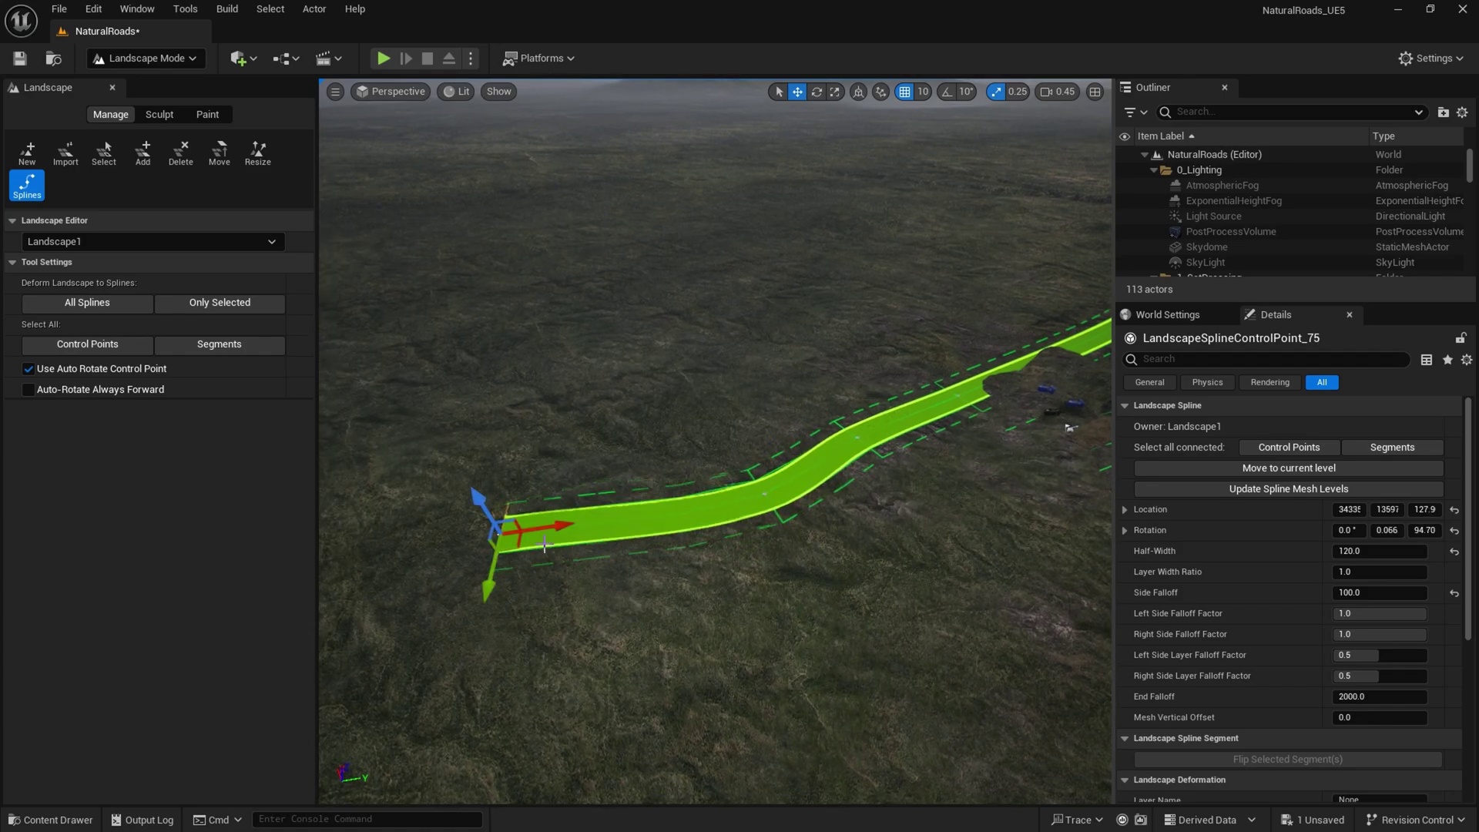
Step: Examine the extended spline along its length, checking where it dips below the terrain
{"action": "key", "text": "a"}
{"action": "right_click_drag", "start_coordinate": [545, 543], "coordinate": [797, 502]}
{"action": "key", "text": "ctrl+z"}
{"action": "key", "text": "r"}
{"action": "key", "text": "s"}
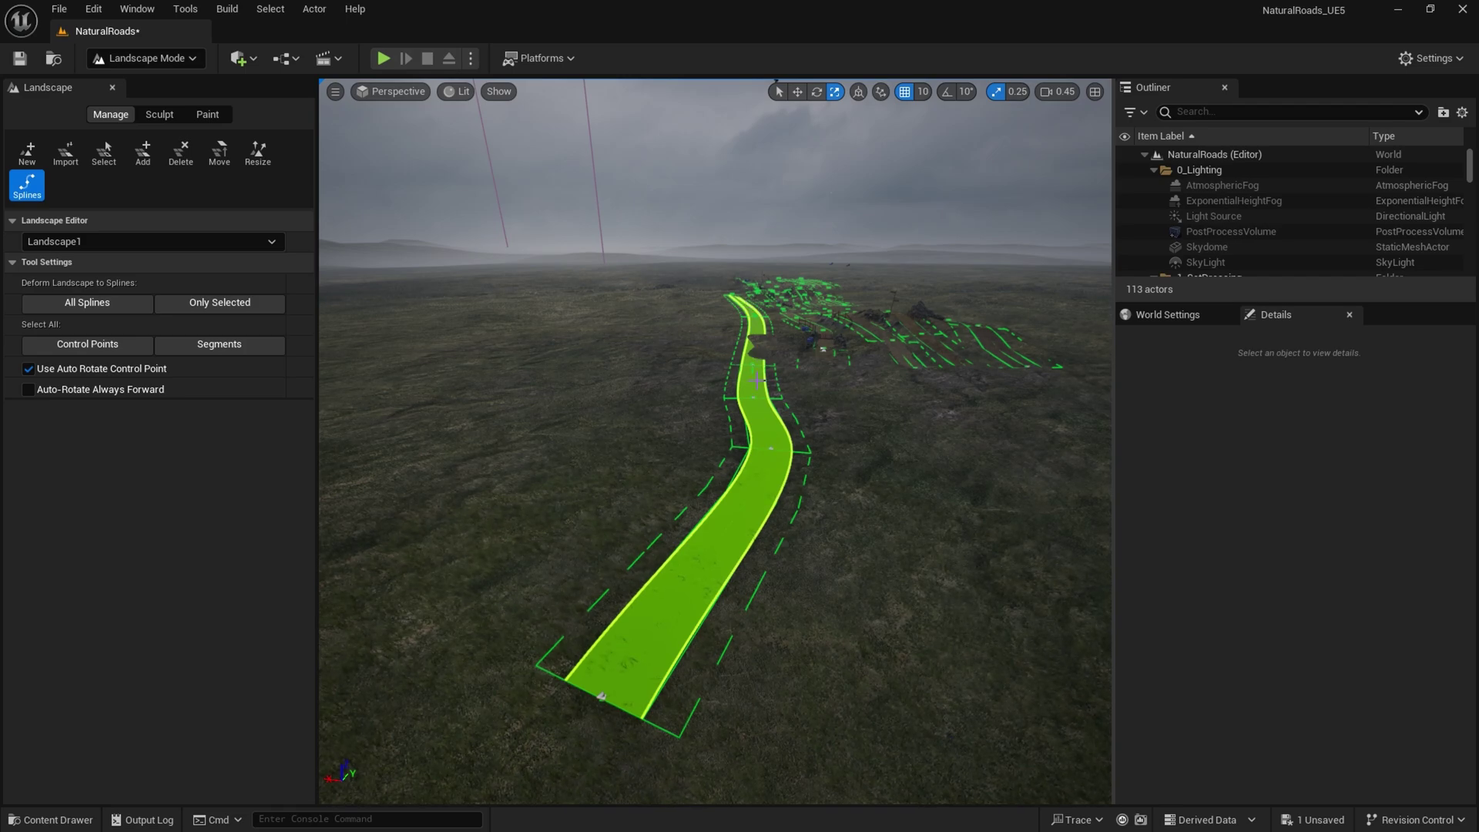
{"action": "key", "text": "w"}
{"action": "right_click_drag", "start_coordinate": [742, 521], "coordinate": [762, 586]}
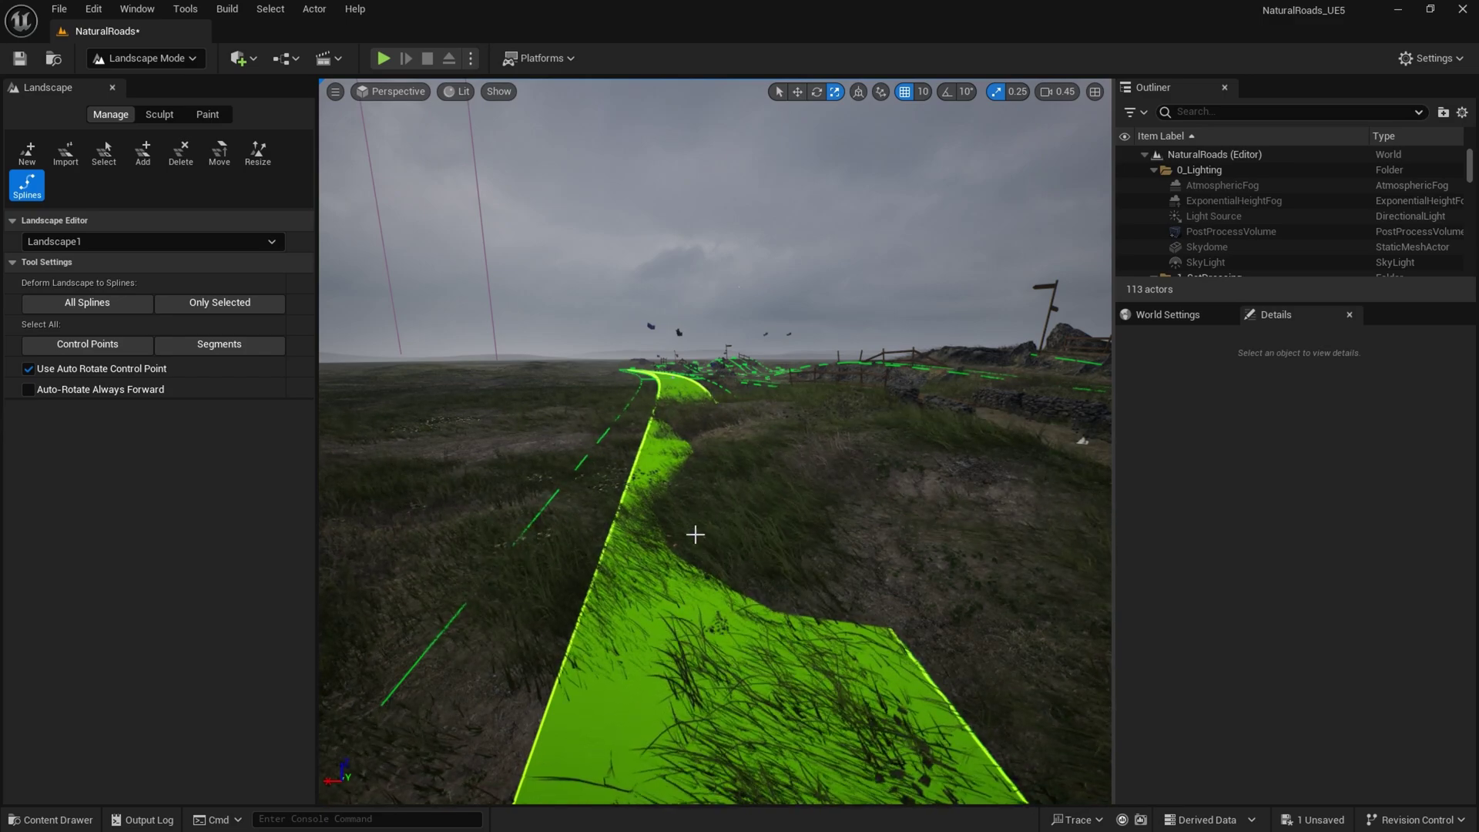
{"action": "right_click_drag", "start_coordinate": [774, 624], "coordinate": [754, 616]}
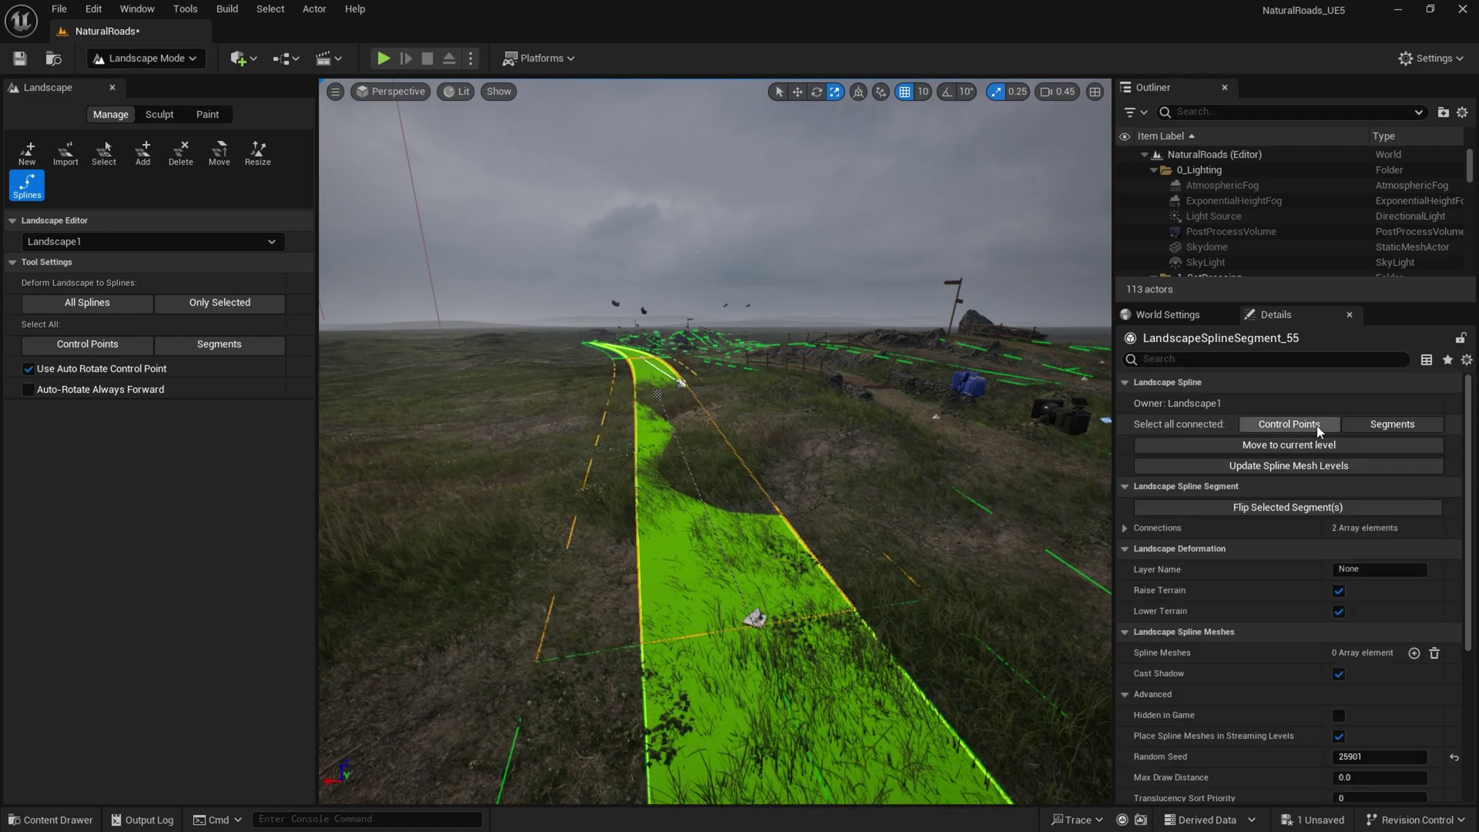
Step: Select all connected segments of the new spline and deform the landscape to only the selected spline
{"action": "left_click", "coordinate": [1393, 424]}
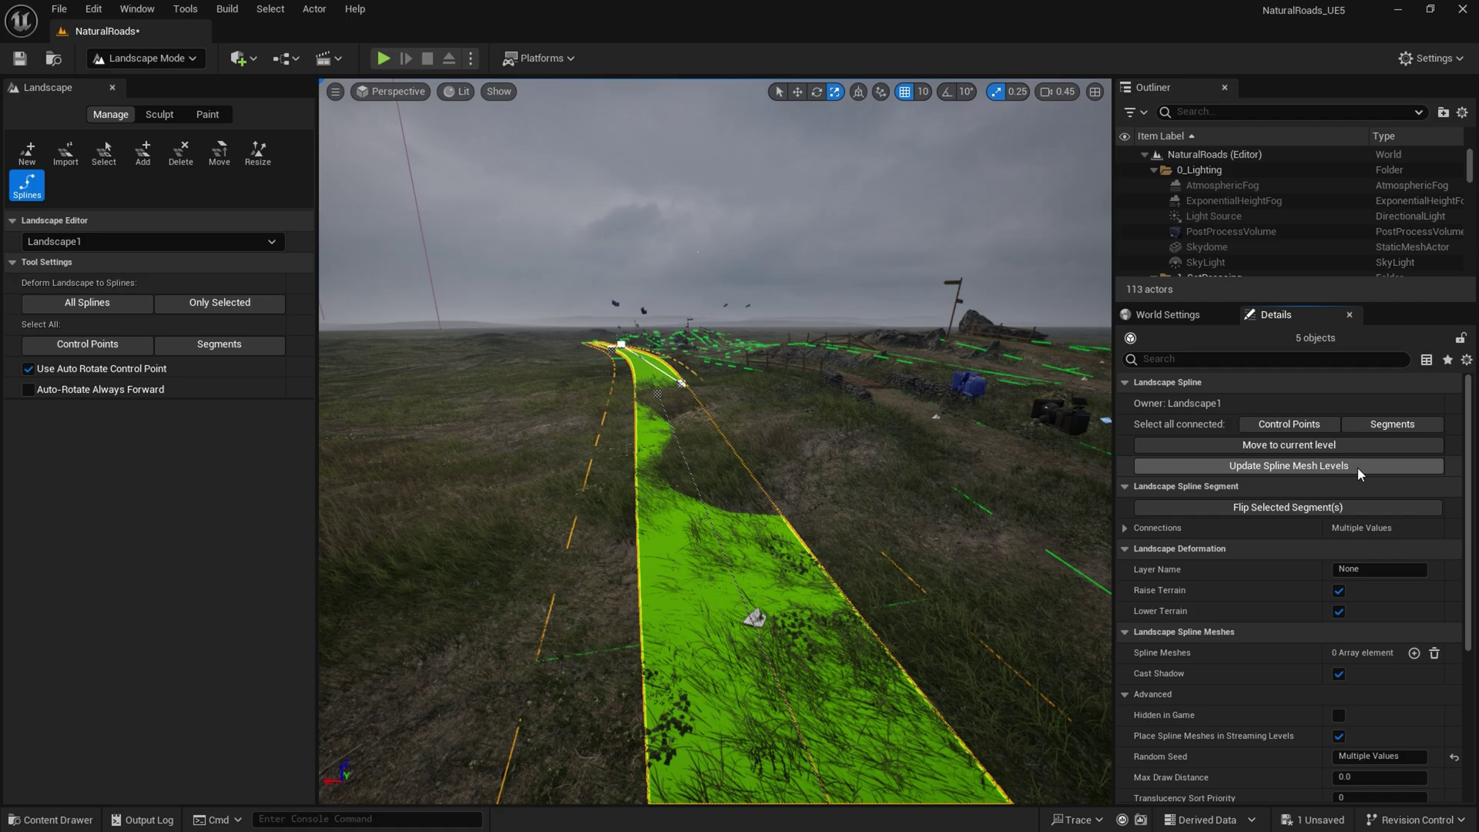
{"action": "key", "text": "f"}
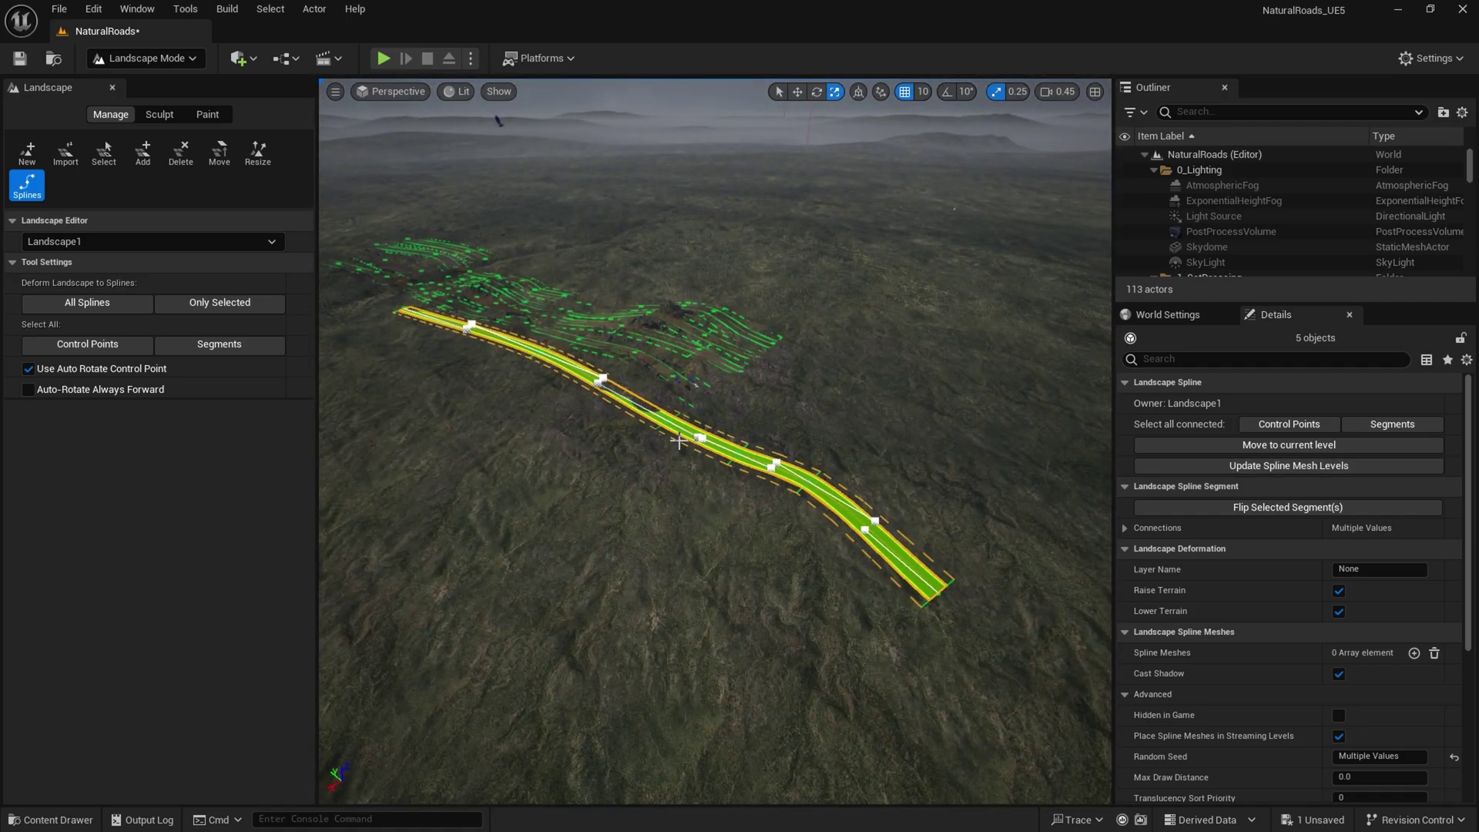
{"action": "key", "text": "w"}
{"action": "right_click_drag", "start_coordinate": [606, 400], "coordinate": [592, 388]}
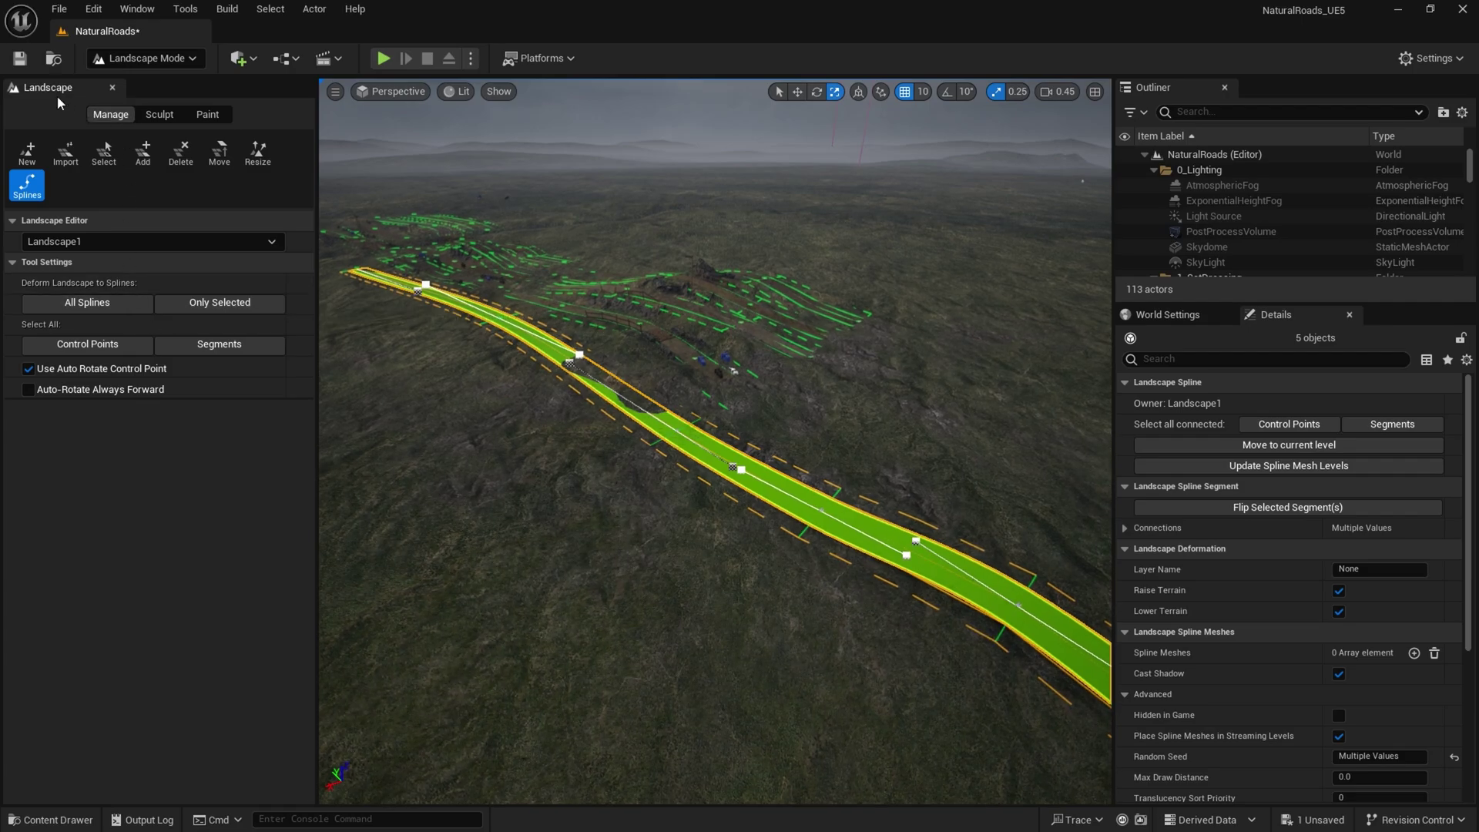
{"action": "key", "text": "w"}
{"action": "right_click_drag", "start_coordinate": [593, 387], "coordinate": [493, 366]}
{"action": "key", "text": "w"}
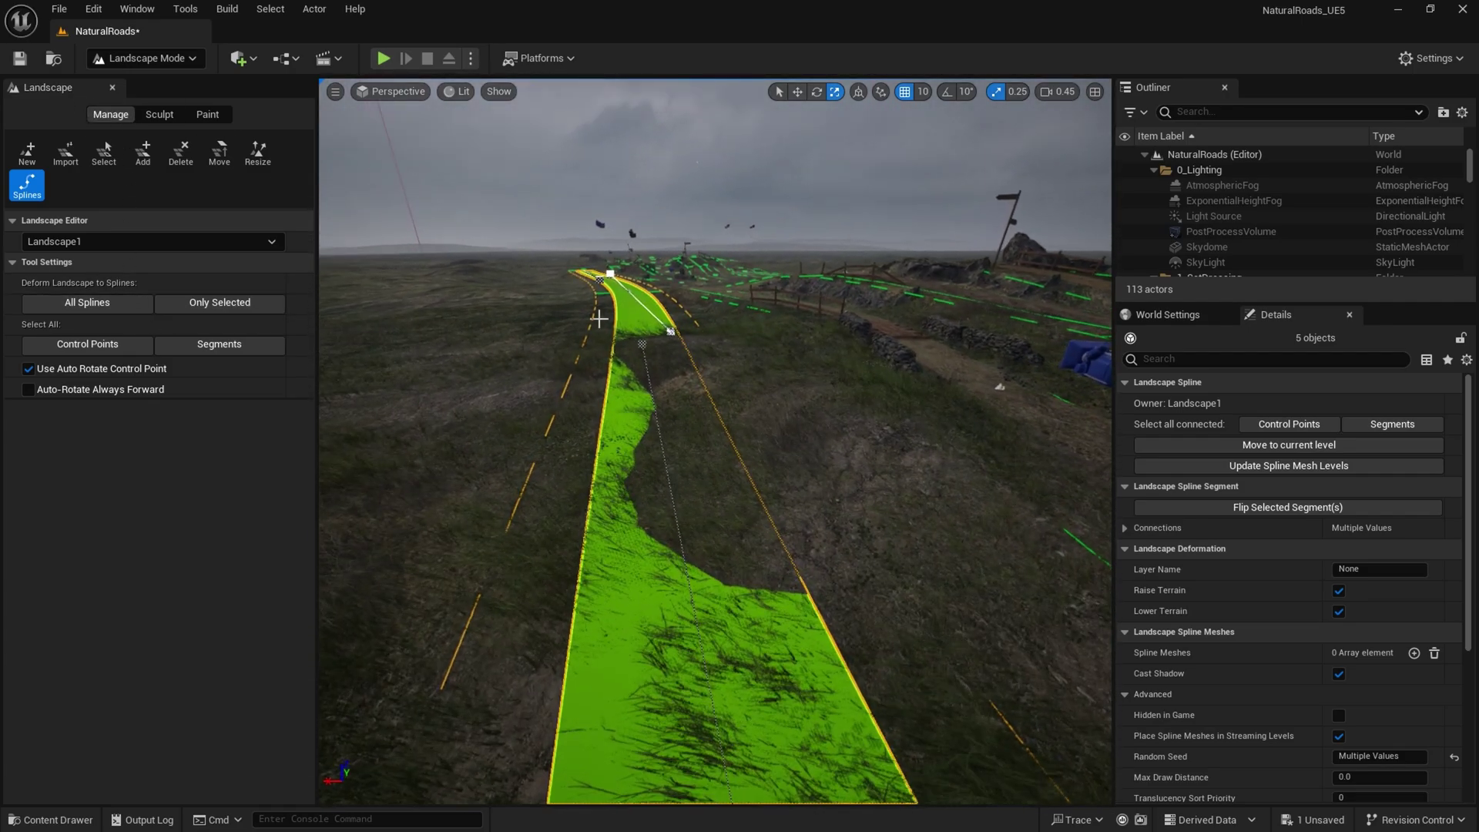
{"action": "left_click", "coordinate": [209, 305]}
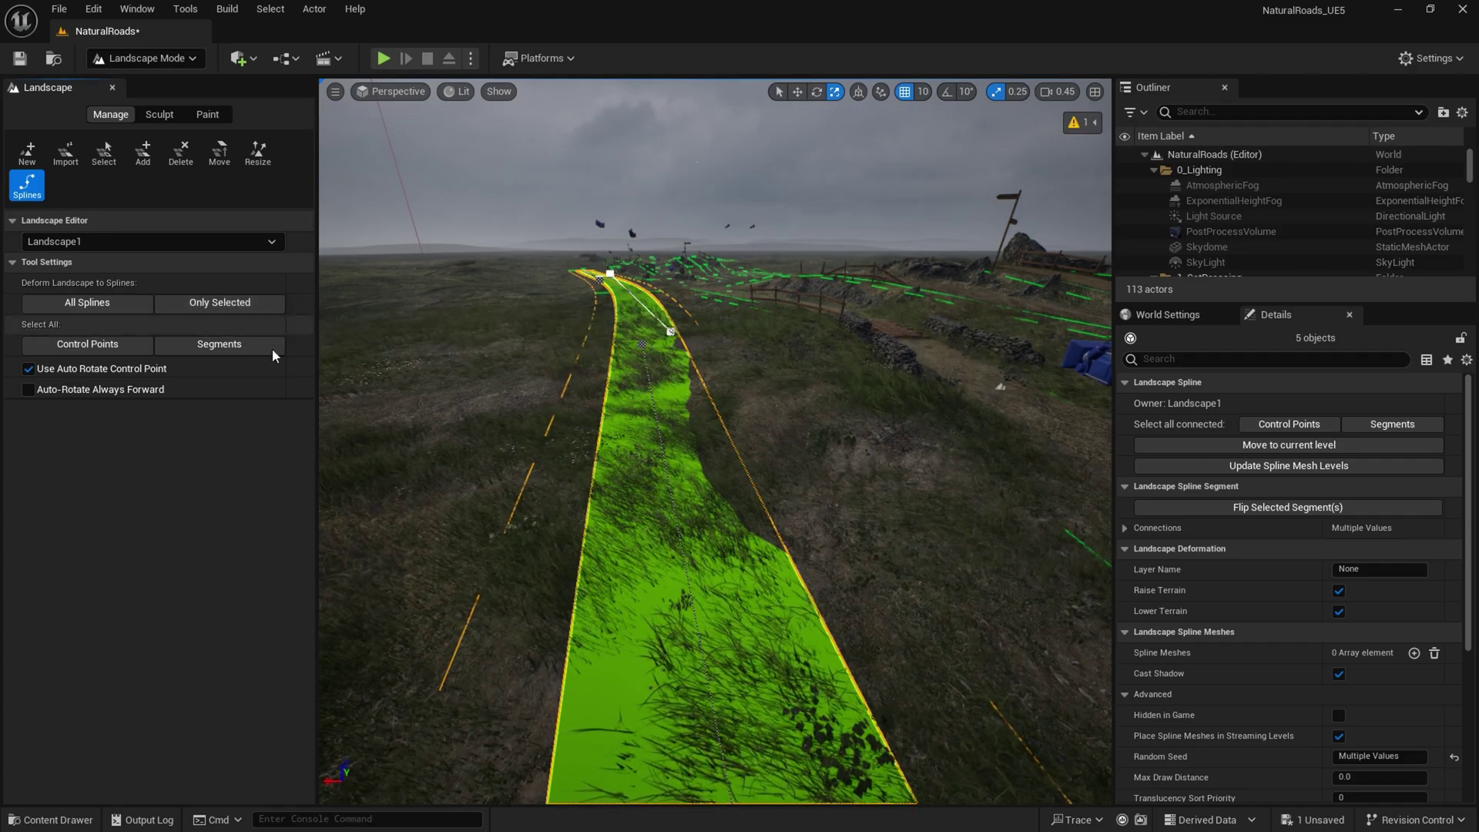
Step: Deselect the spline and examine the deformed terrain along the road for spots that still cover it
{"action": "key", "text": "w"}
{"action": "right_click_drag", "start_coordinate": [493, 362], "coordinate": [515, 378]}
{"action": "right_click_drag", "start_coordinate": [793, 519], "coordinate": [759, 466]}
{"action": "key", "text": "s"}
{"action": "left_click", "coordinate": [860, 539]}
{"action": "right_click_drag", "start_coordinate": [860, 537], "coordinate": [861, 538]}
{"action": "right_click_drag", "start_coordinate": [596, 376], "coordinate": [727, 534]}
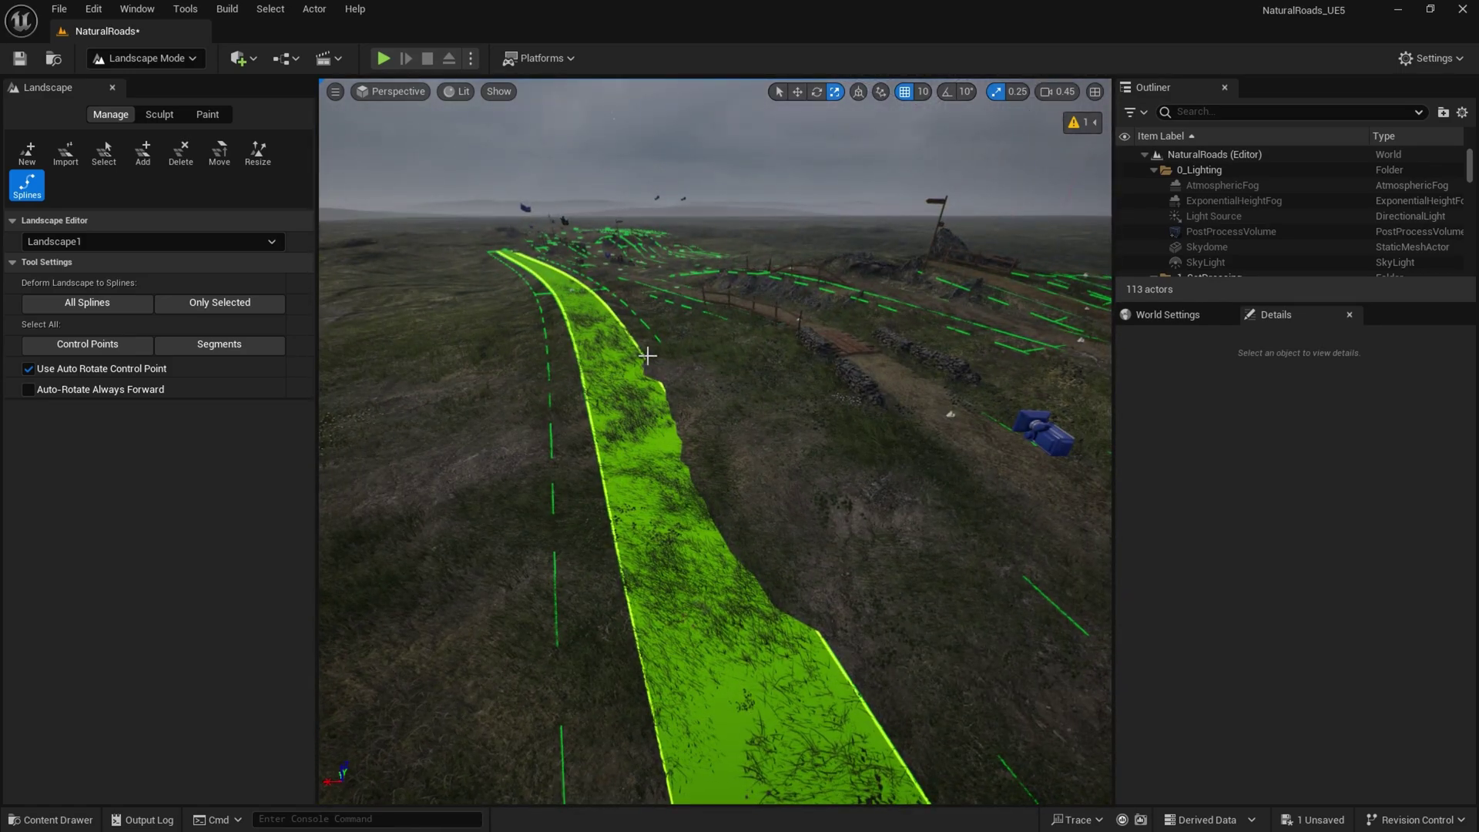
{"action": "right_click_drag", "start_coordinate": [793, 564], "coordinate": [649, 570]}
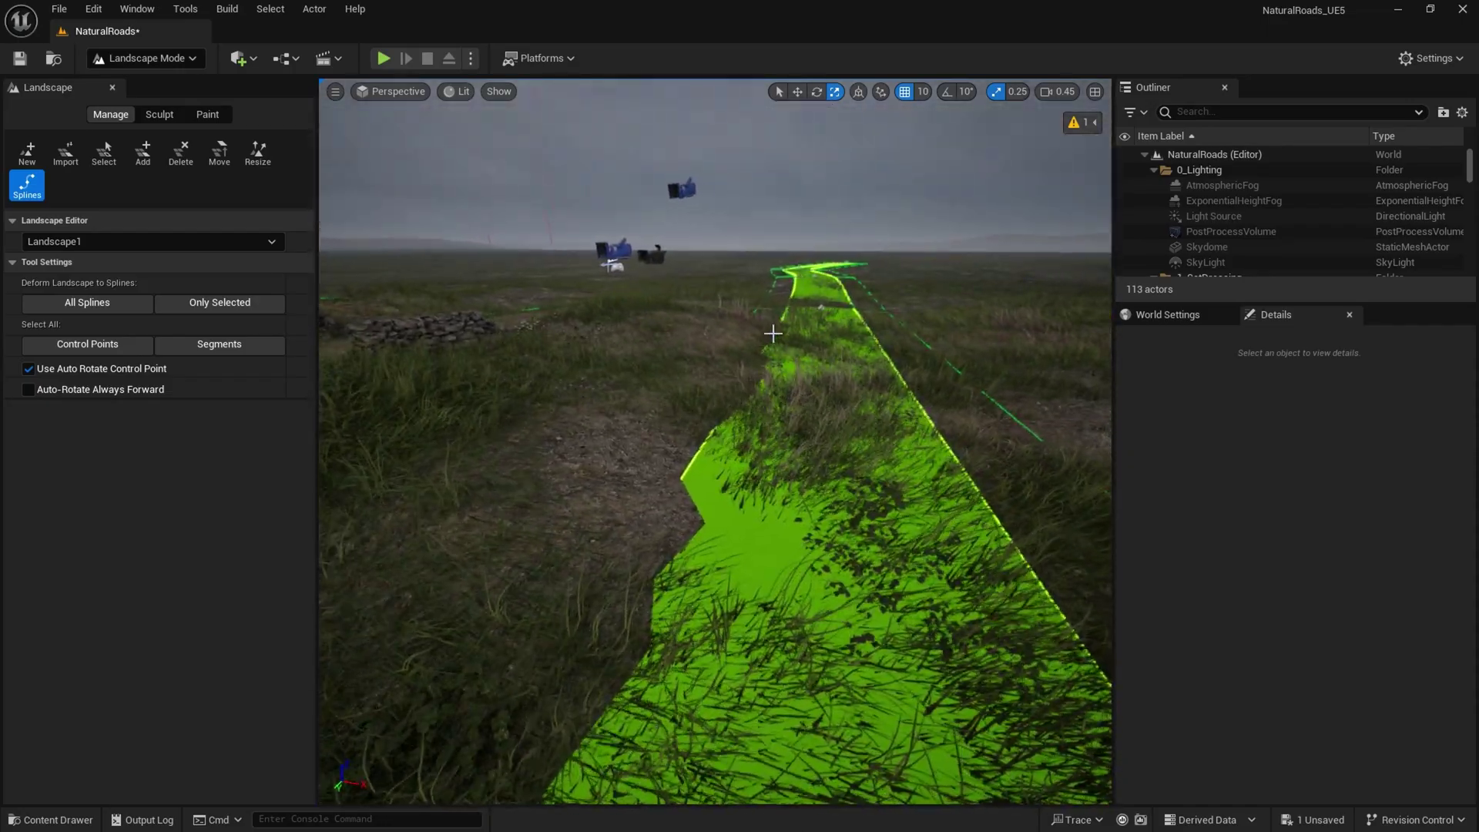
{"action": "right_click_drag", "start_coordinate": [773, 332], "coordinate": [718, 350]}
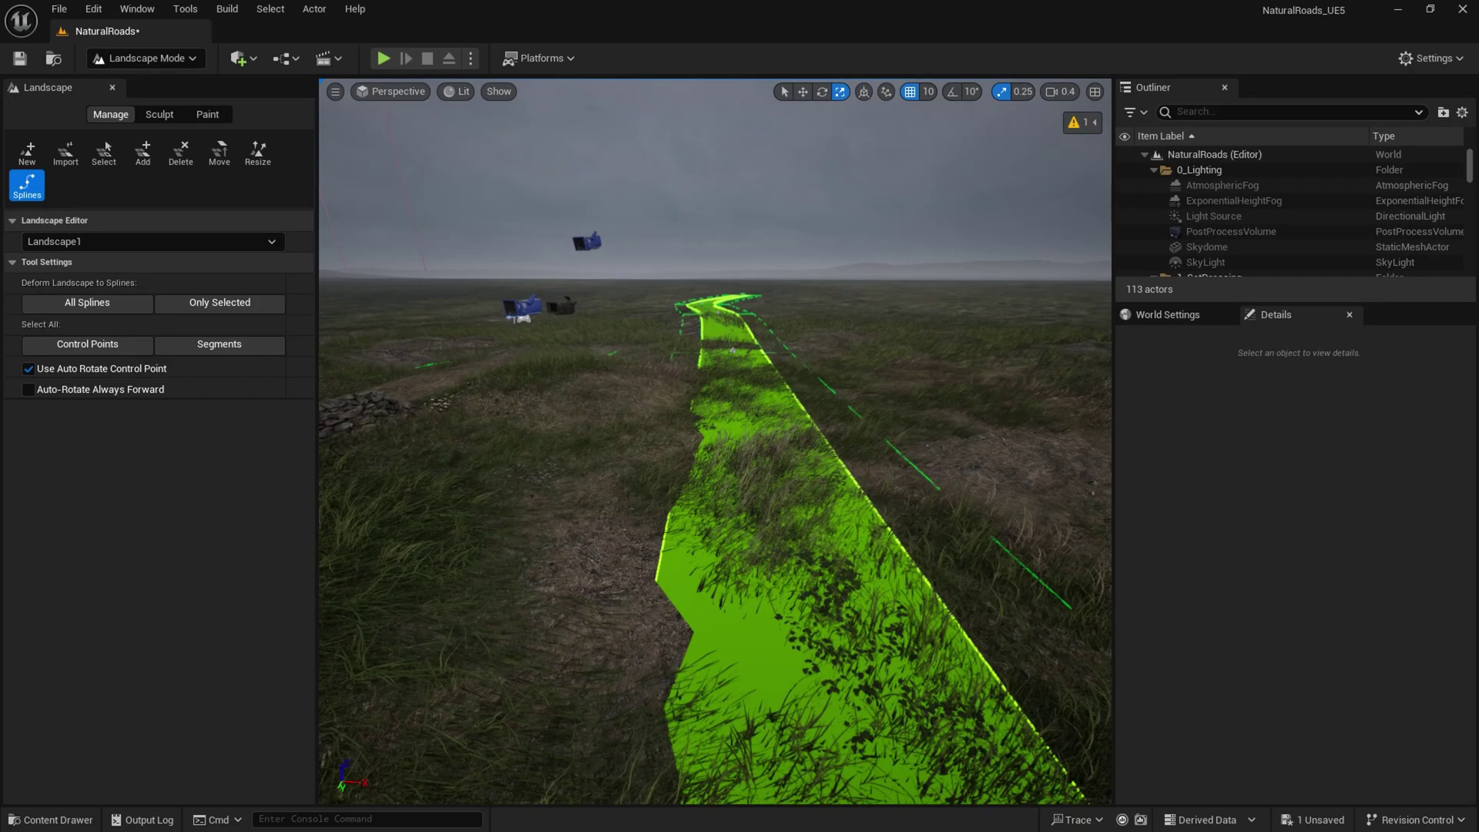
Step: Sculpt down the terrain covering the road with a brush size of about 349, and return to spline editing
{"action": "left_click", "coordinate": [171, 118]}
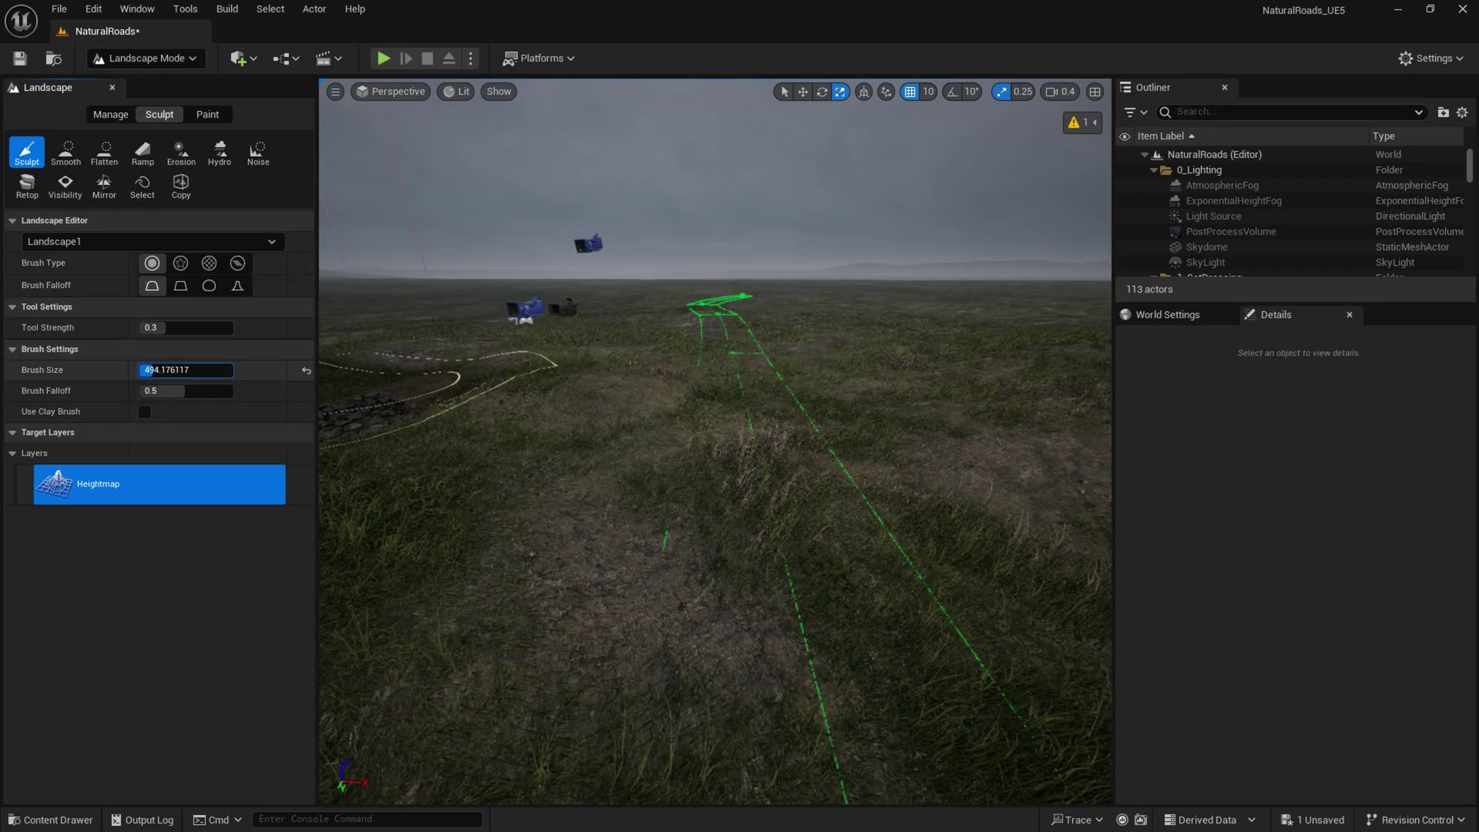
{"action": "left_click_drag", "start_coordinate": [151, 369], "coordinate": [147, 370]}
{"action": "right_click_drag", "start_coordinate": [720, 469], "coordinate": [743, 476]}
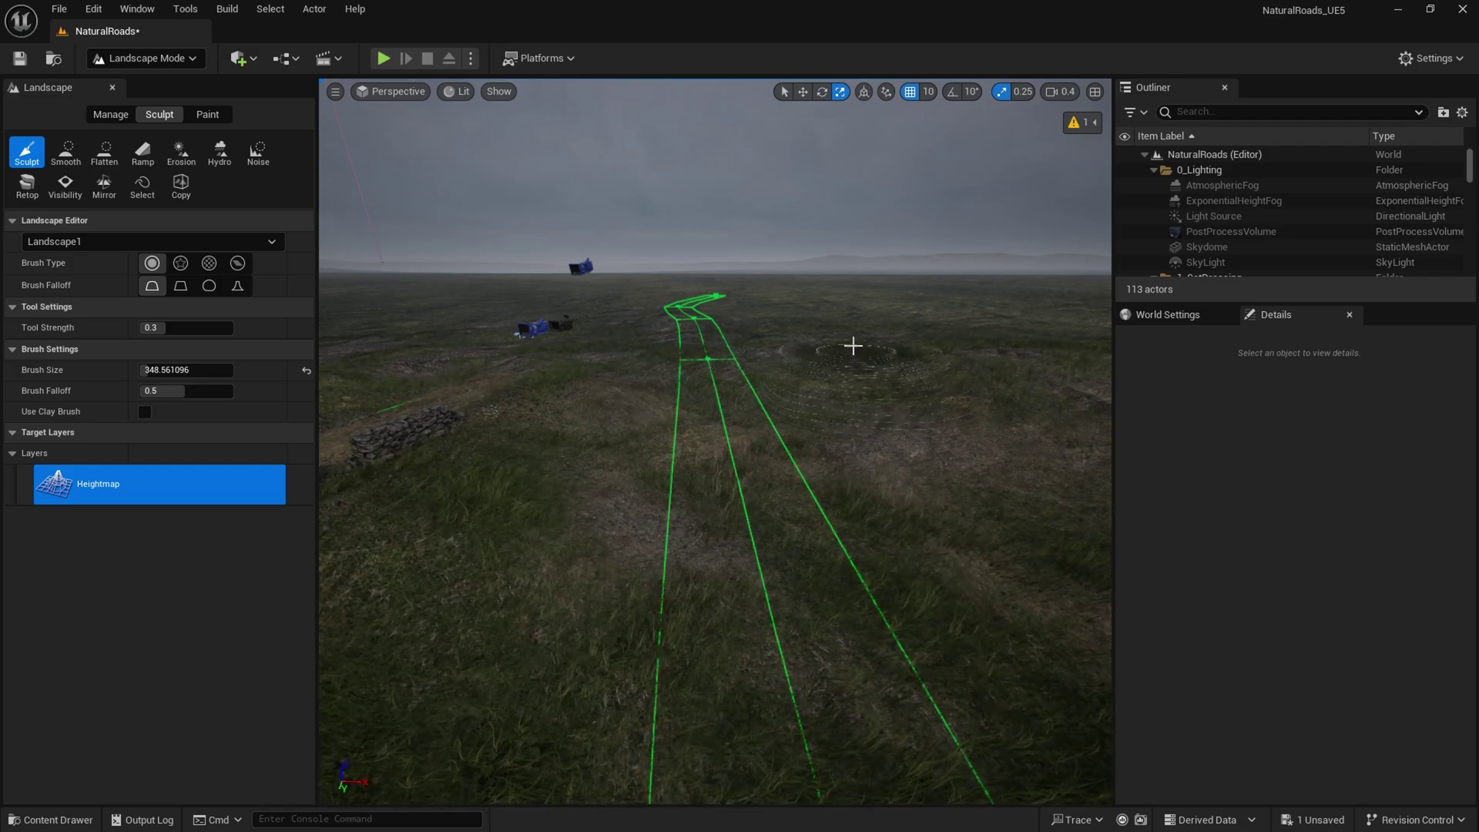
{"action": "right_click_drag", "start_coordinate": [853, 345], "coordinate": [853, 315]}
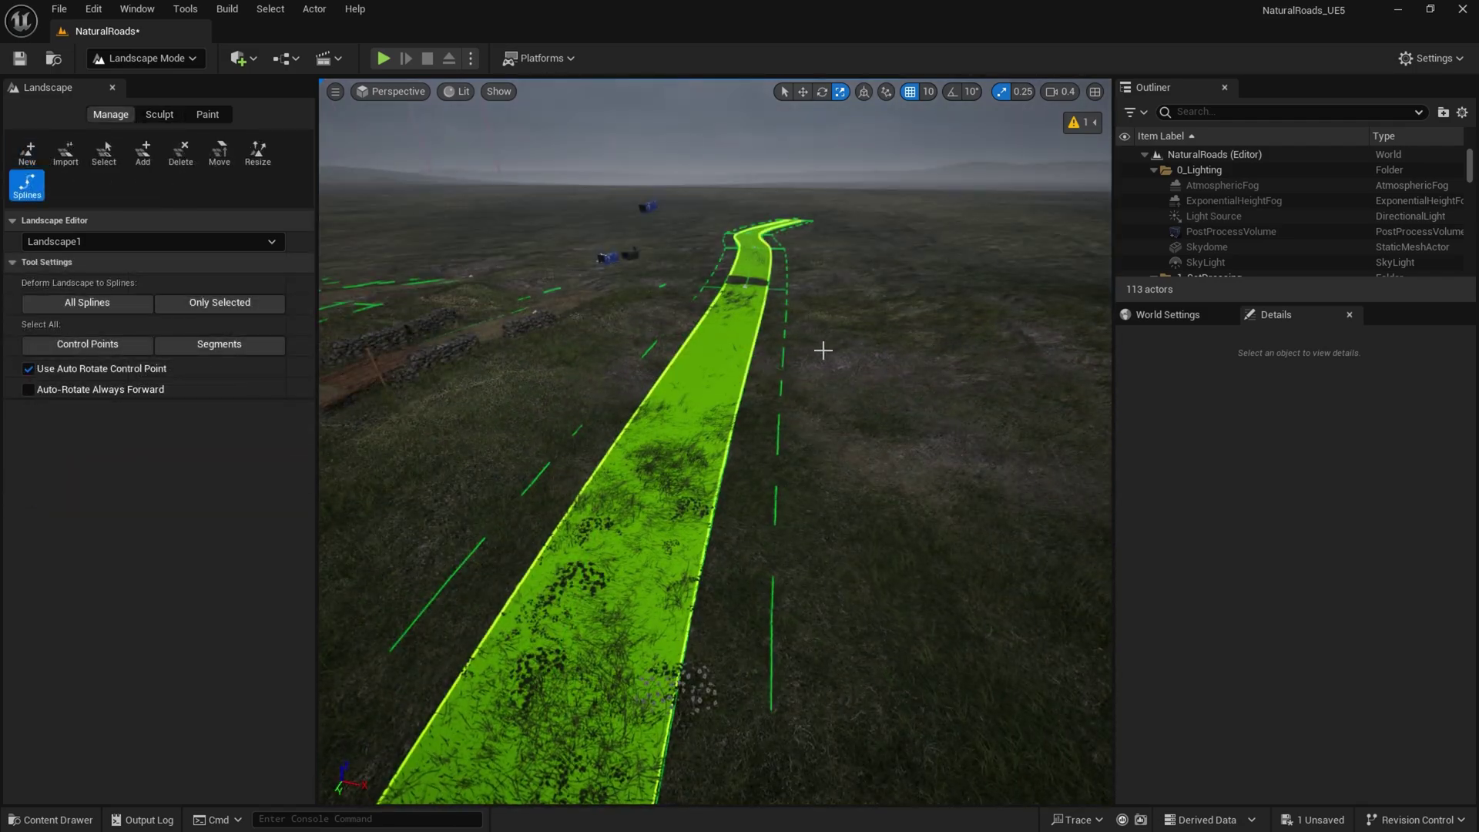
{"action": "mouse_move", "coordinate": [822, 350]}
{"action": "right_mouse_down"}
{"action": "mouse_move", "coordinate": [924, 351]}
{"action": "mouse_move", "coordinate": [822, 350]}
{"action": "right_mouse_up"}
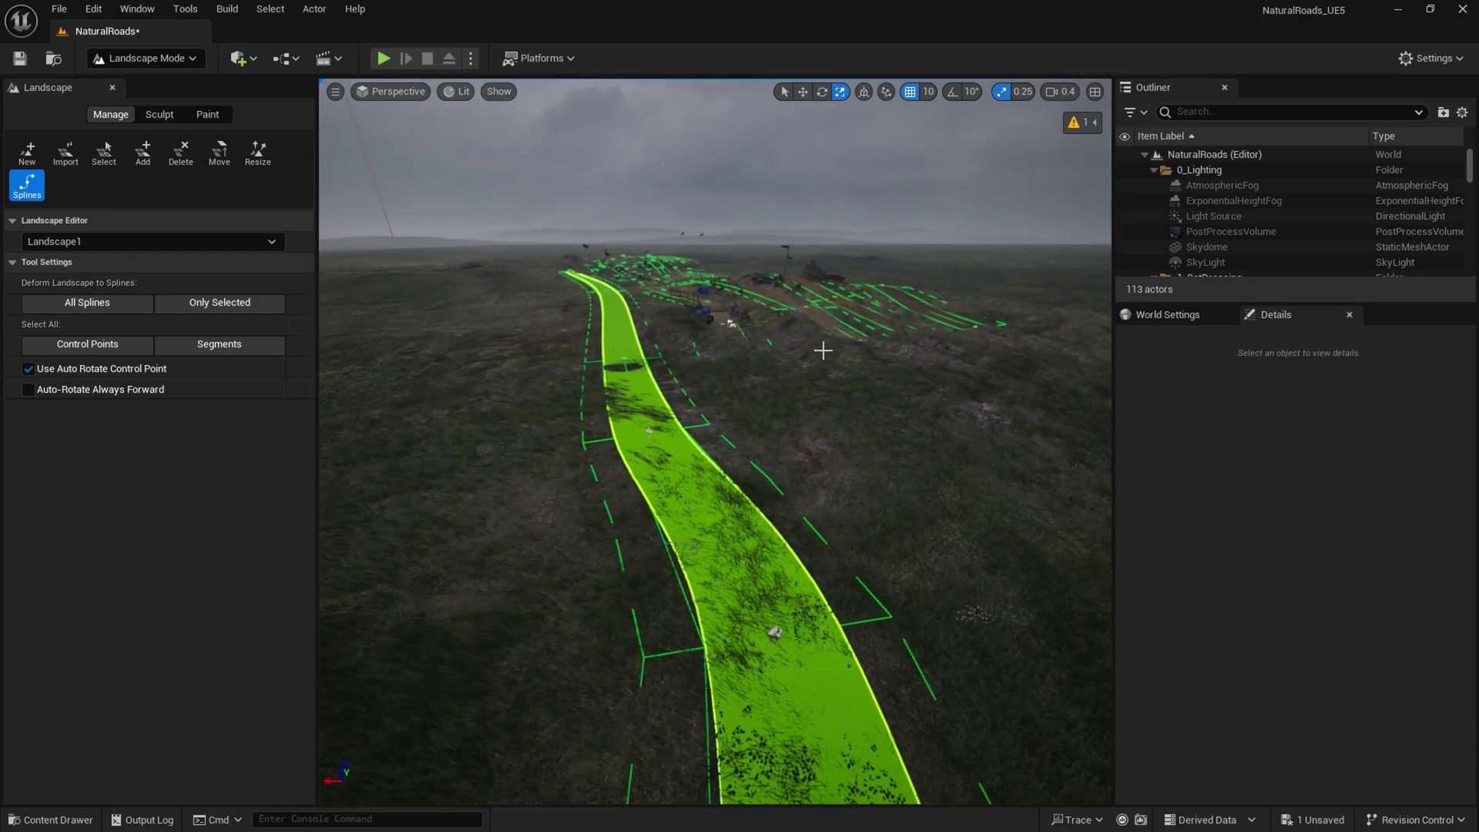
Step: Examine the mesh settings of the spline's connected segments and of its connected control points
{"action": "left_click", "coordinate": [626, 429]}
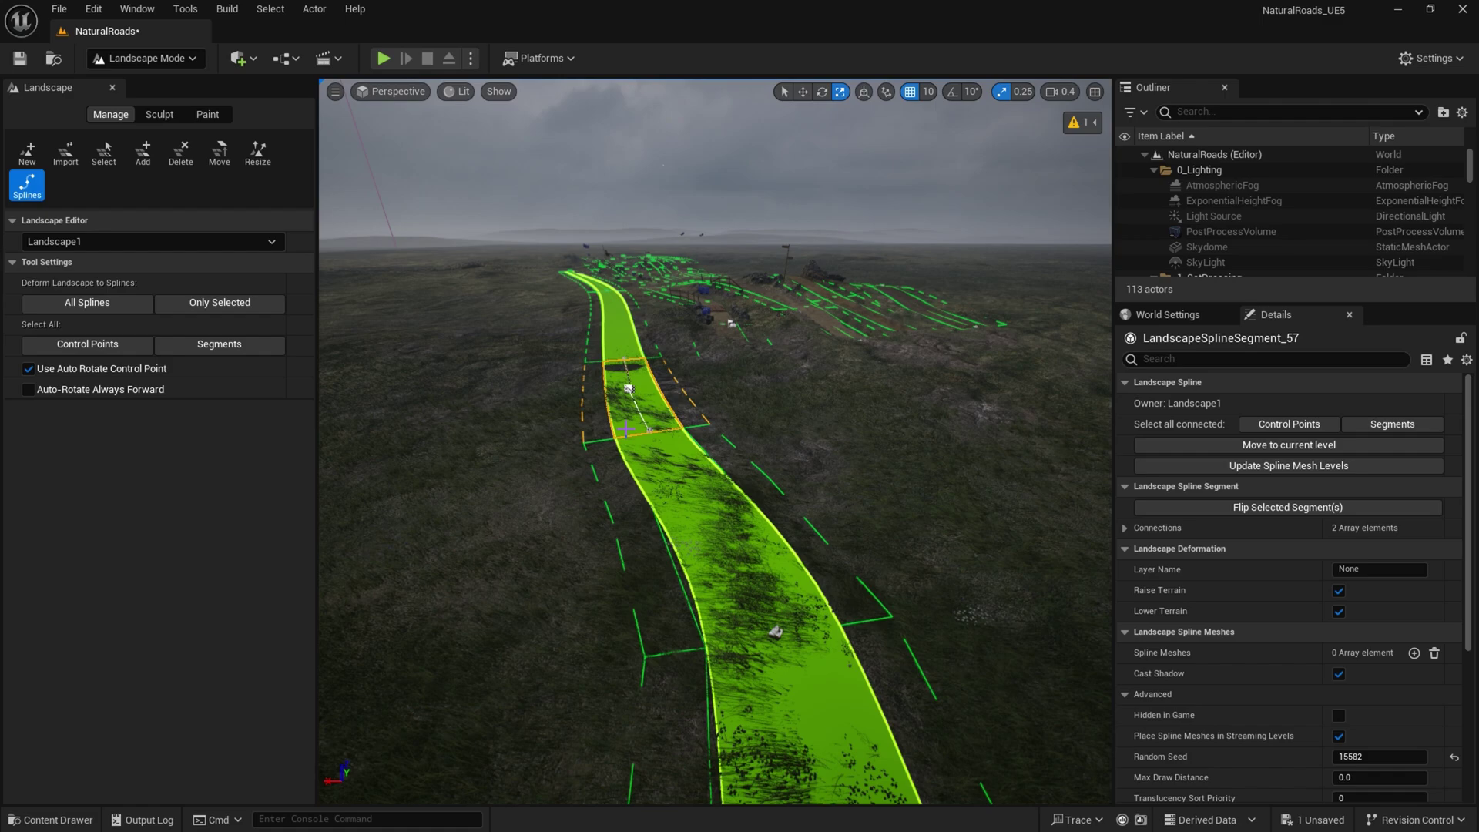
{"action": "left_click", "coordinate": [1379, 424]}
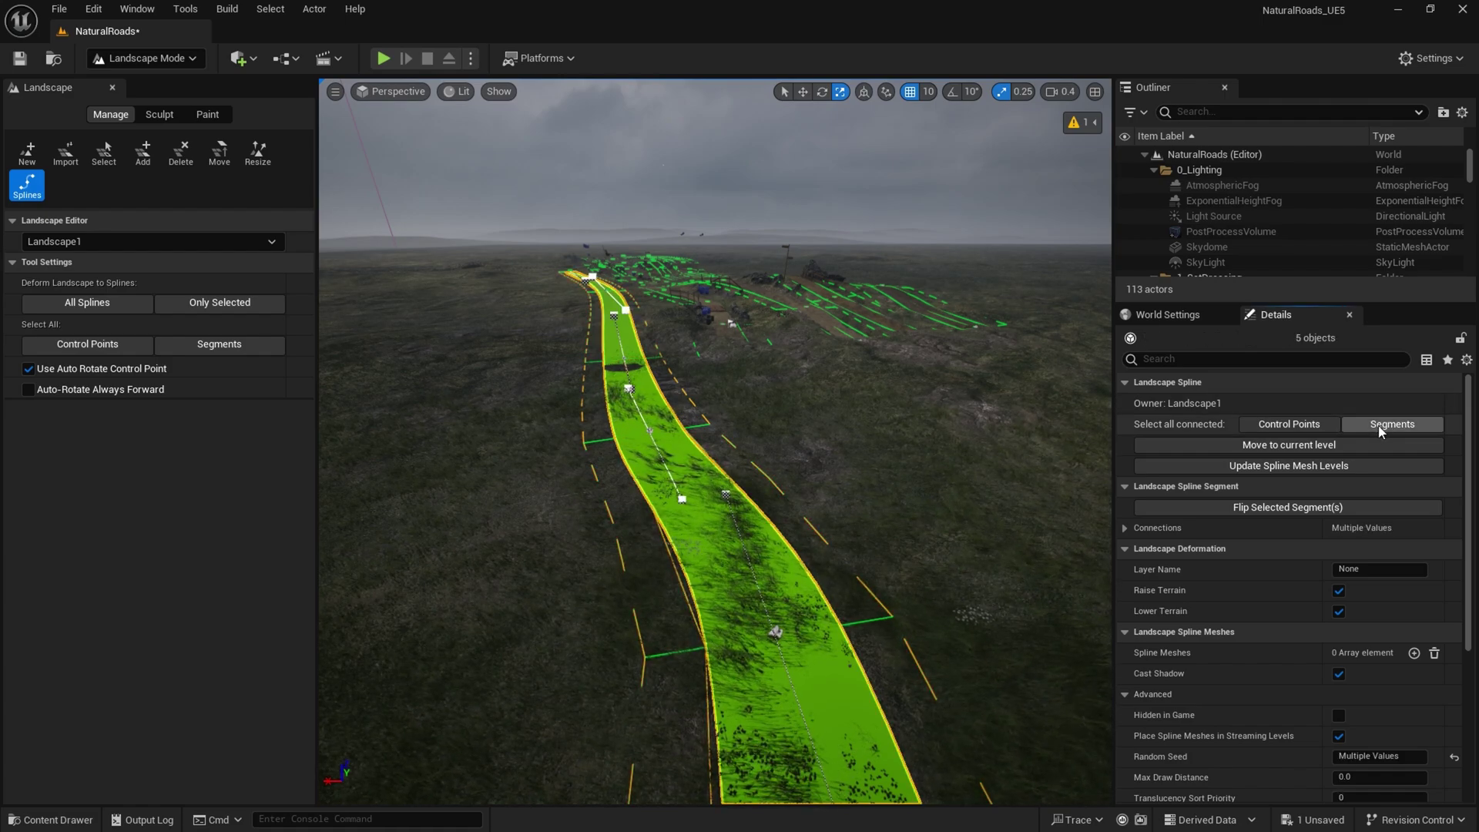
{"action": "scroll", "coordinate": [1253, 592], "scroll_direction": "down", "scroll_amount": 3}
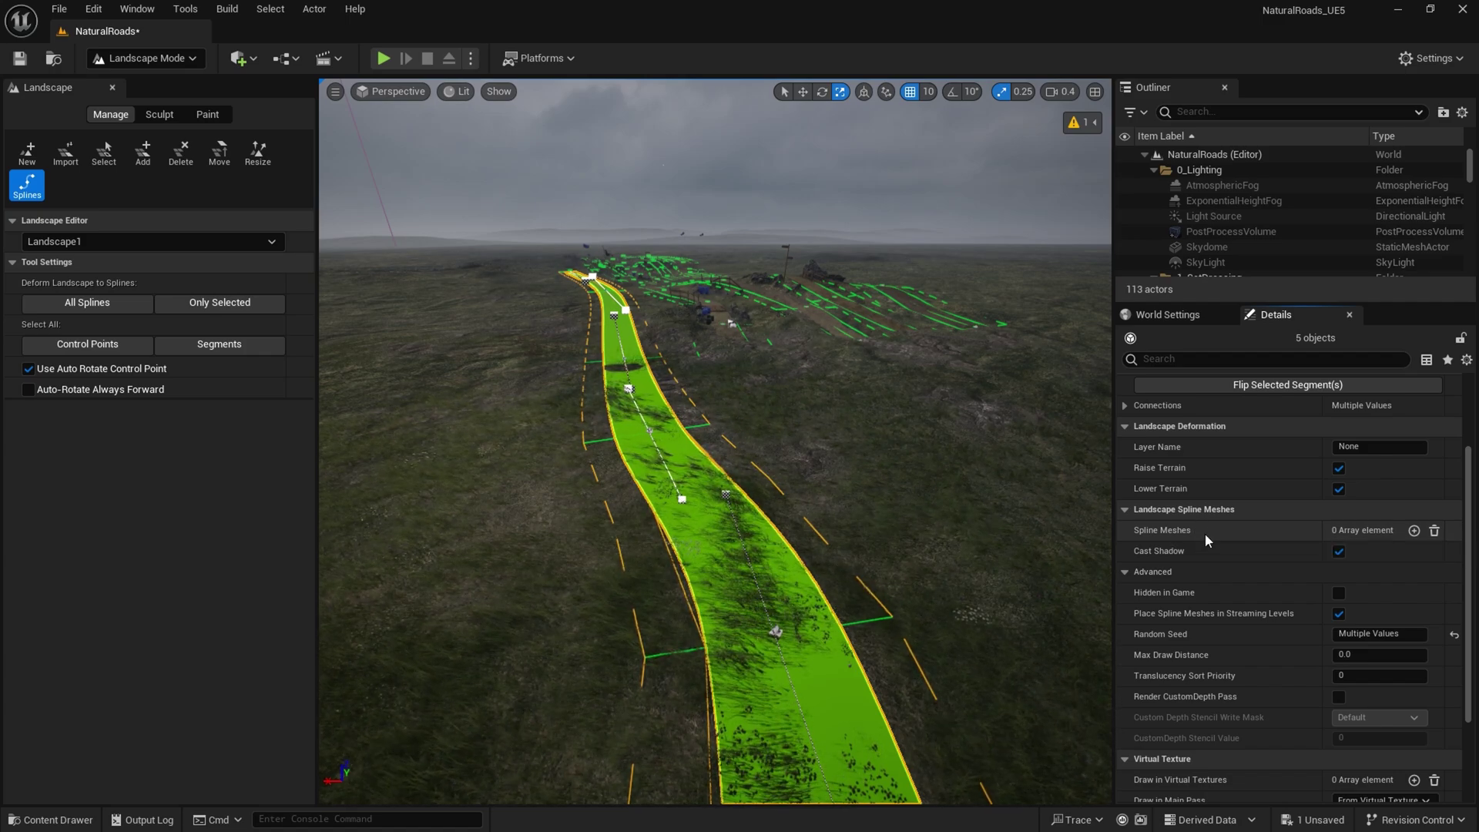
{"action": "scroll", "coordinate": [1205, 533], "scroll_direction": "up", "scroll_amount": 3}
{"action": "left_click", "coordinate": [1291, 426]}
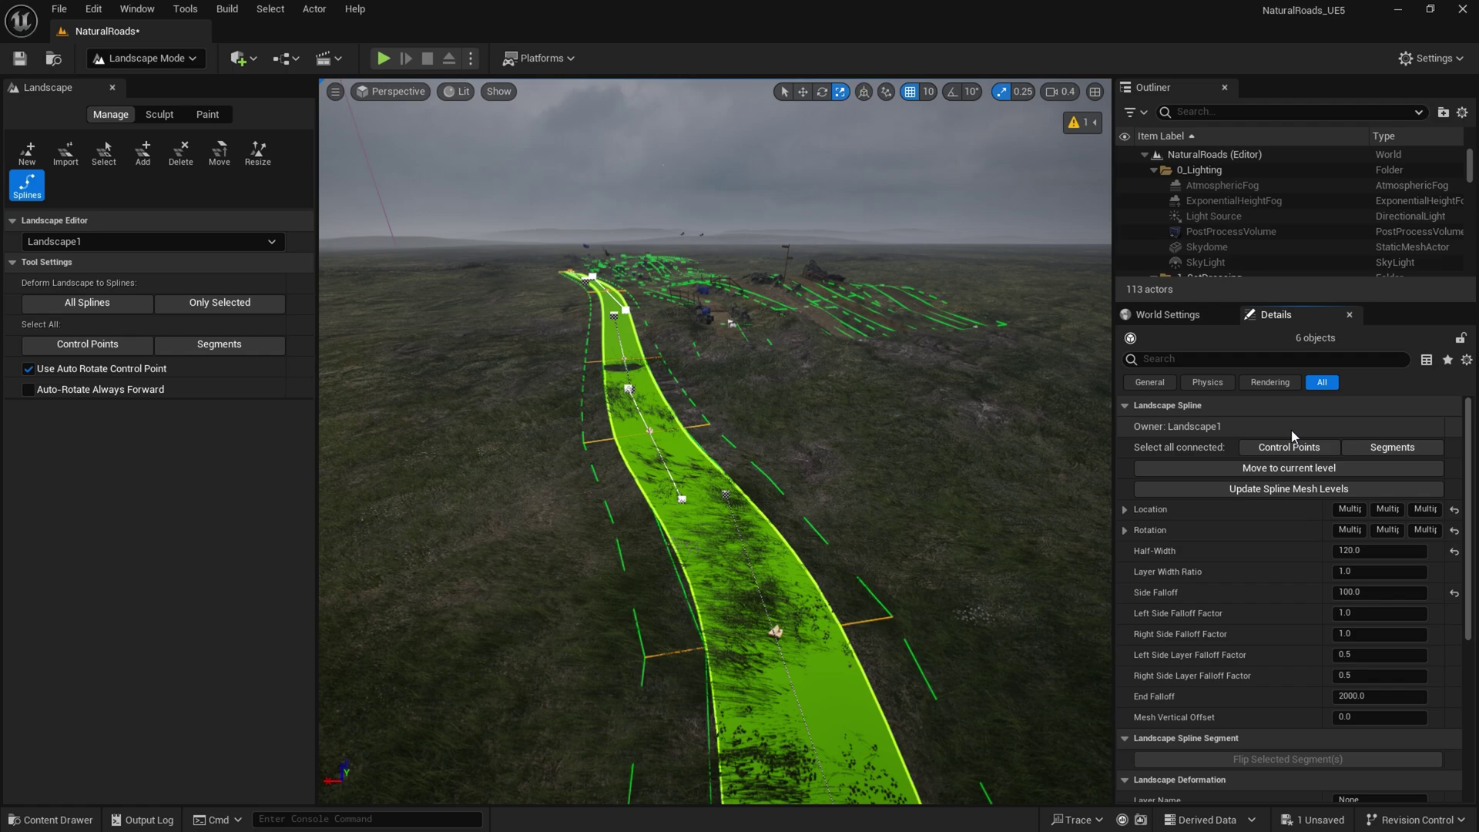
{"action": "scroll", "coordinate": [1299, 576], "scroll_direction": "down", "scroll_amount": 5}
{"action": "scroll", "coordinate": [1299, 576], "scroll_direction": "down", "scroll_amount": 2}
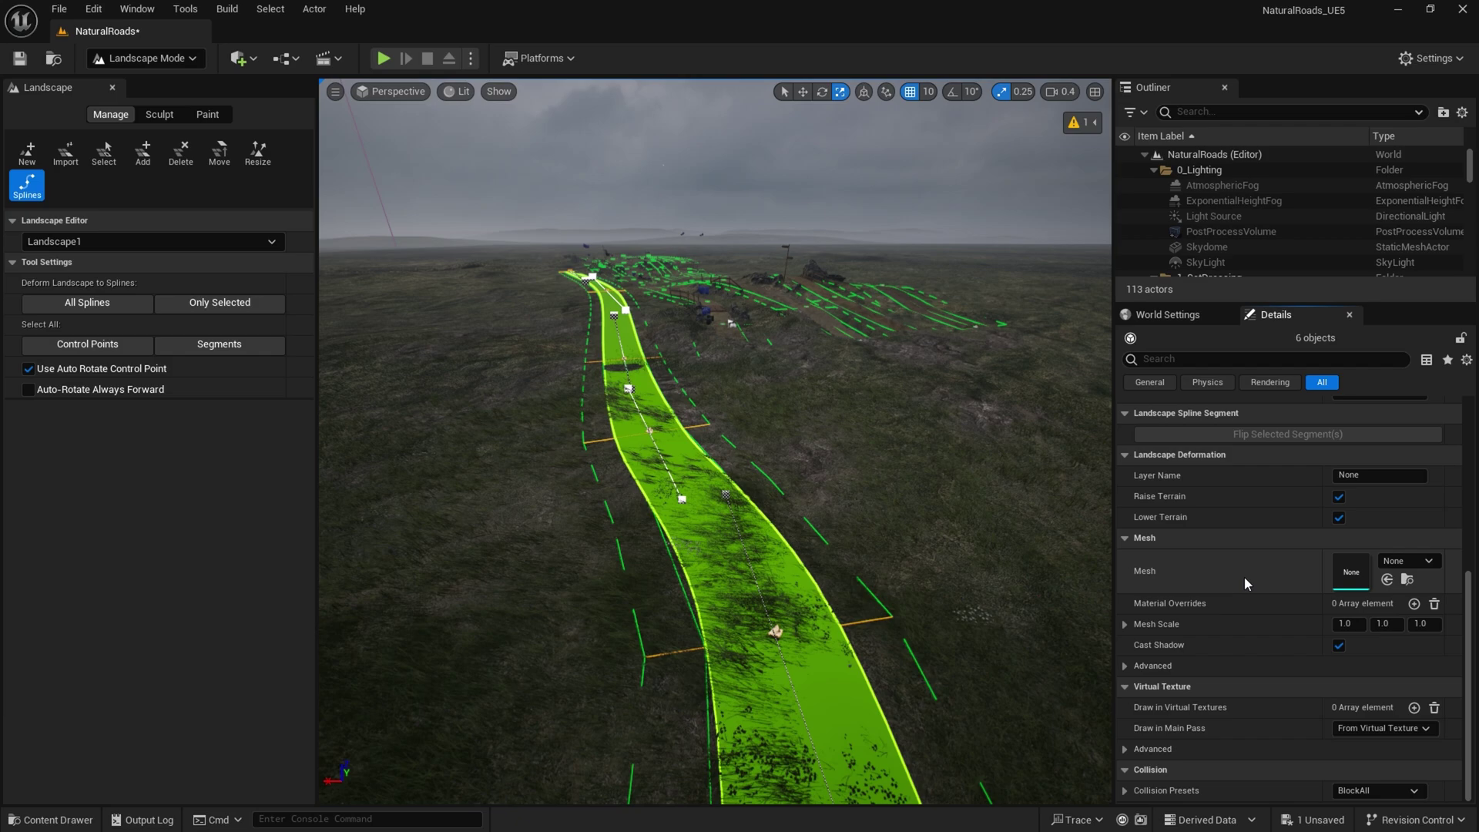
{"action": "scroll", "coordinate": [1241, 590], "scroll_direction": "up", "scroll_amount": 5}
Step: Select all connected segments of the road spline, add one spline mesh entry to them and expand it
{"action": "left_click", "coordinate": [1369, 449]}
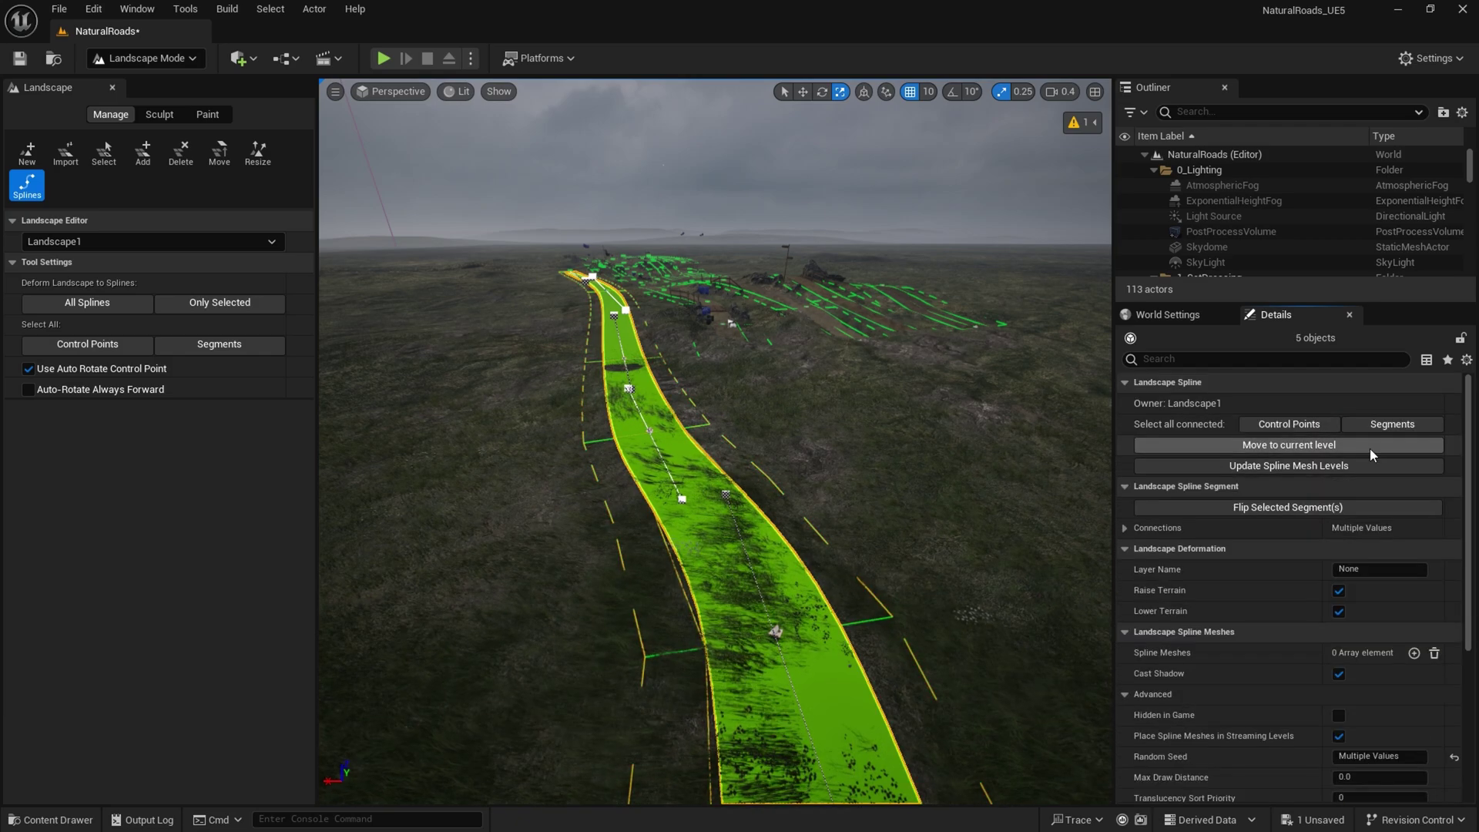
{"action": "scroll", "coordinate": [1297, 576], "scroll_direction": "down", "scroll_amount": 4}
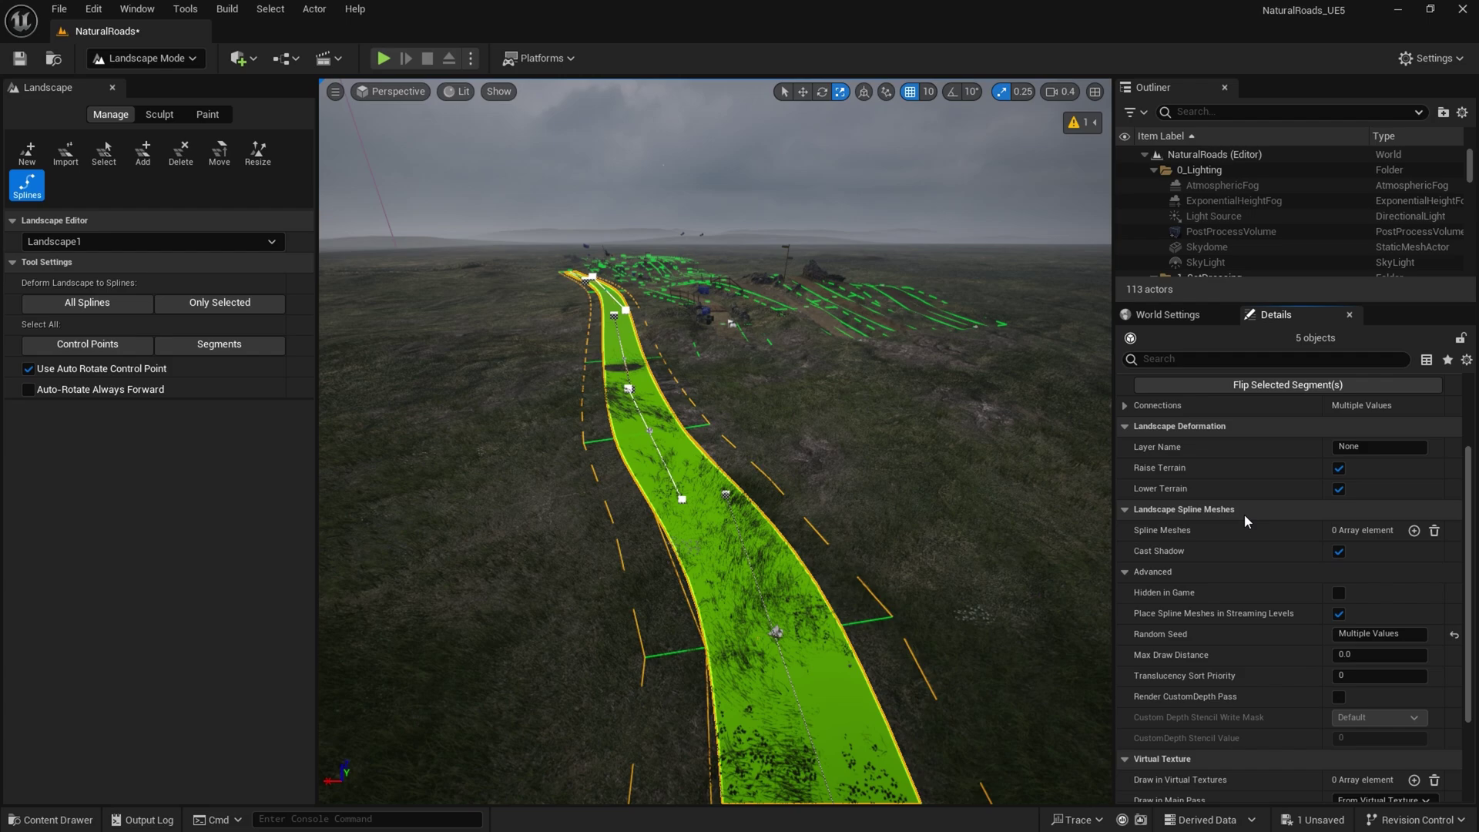
{"action": "left_click", "coordinate": [1415, 531]}
{"action": "left_click", "coordinate": [1138, 551]}
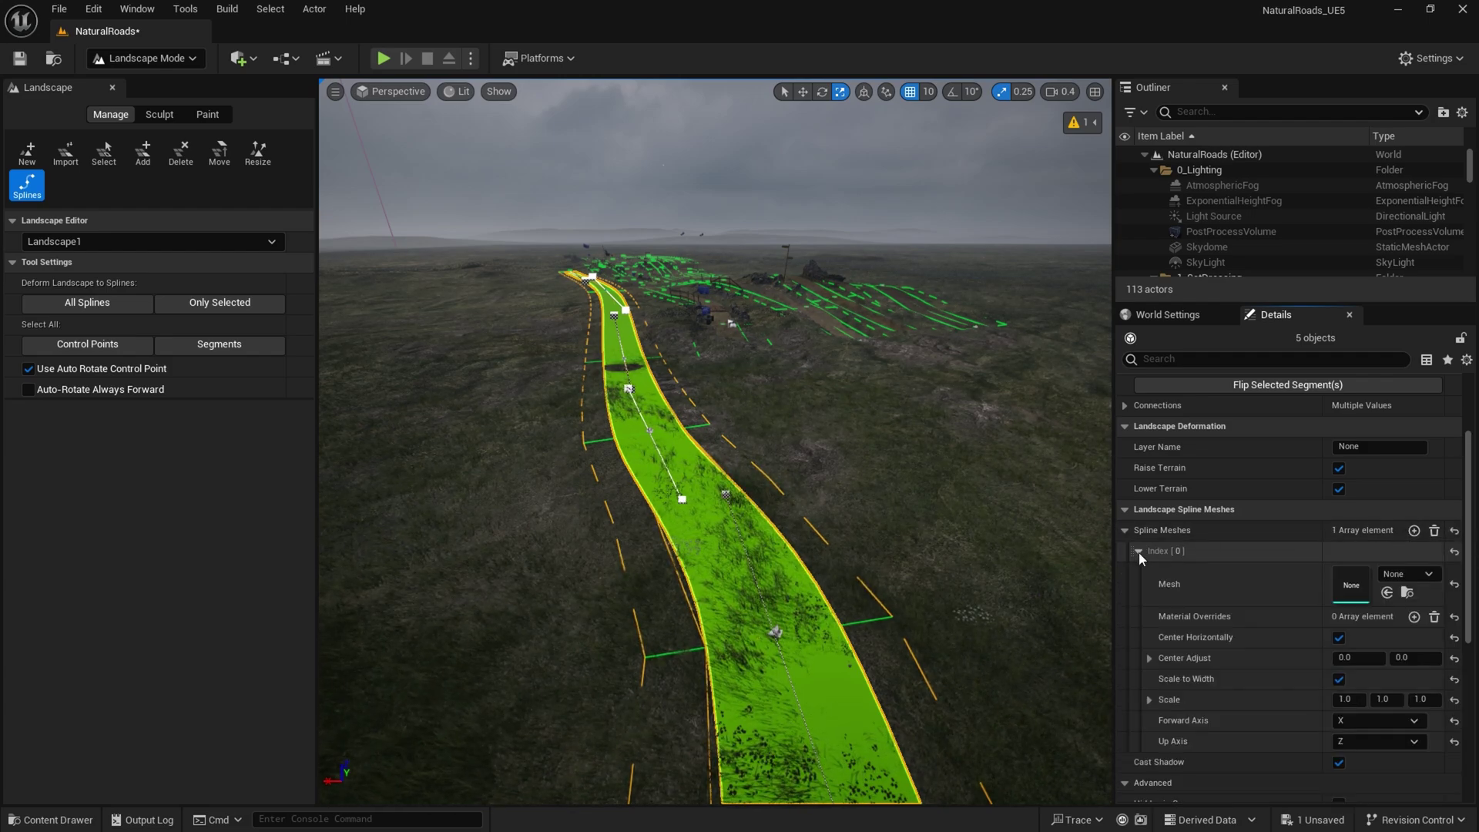
Step: Assign the static mesh S_RoadPlane from the Brushify/Meshes/Roads/Meshes folder to the new spline mesh entry
{"action": "left_click_drag", "start_coordinate": [1321, 599], "coordinate": [1254, 597]}
{"action": "left_click", "coordinate": [1338, 593]}
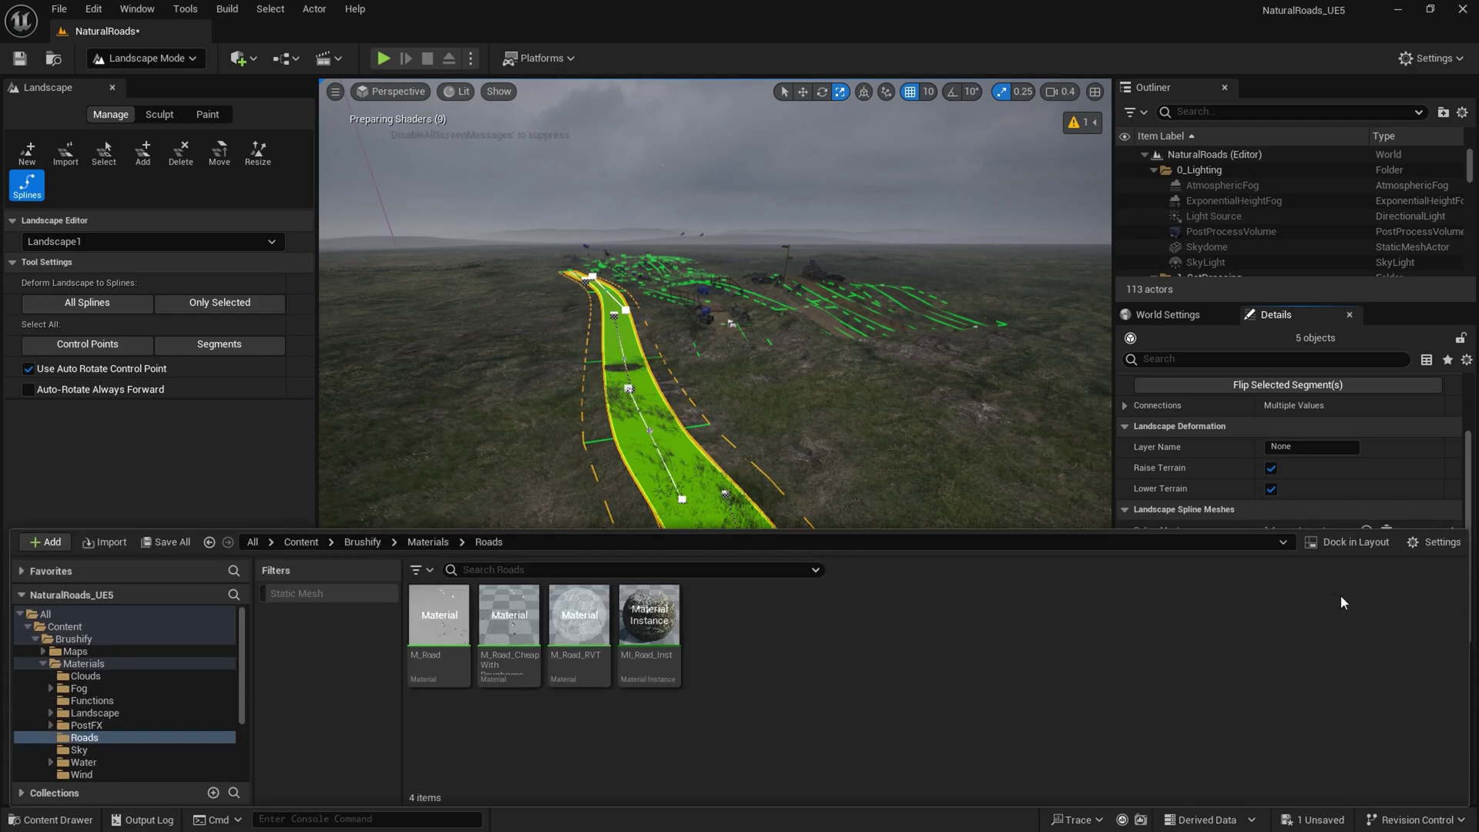
{"action": "left_click", "coordinate": [1348, 541]}
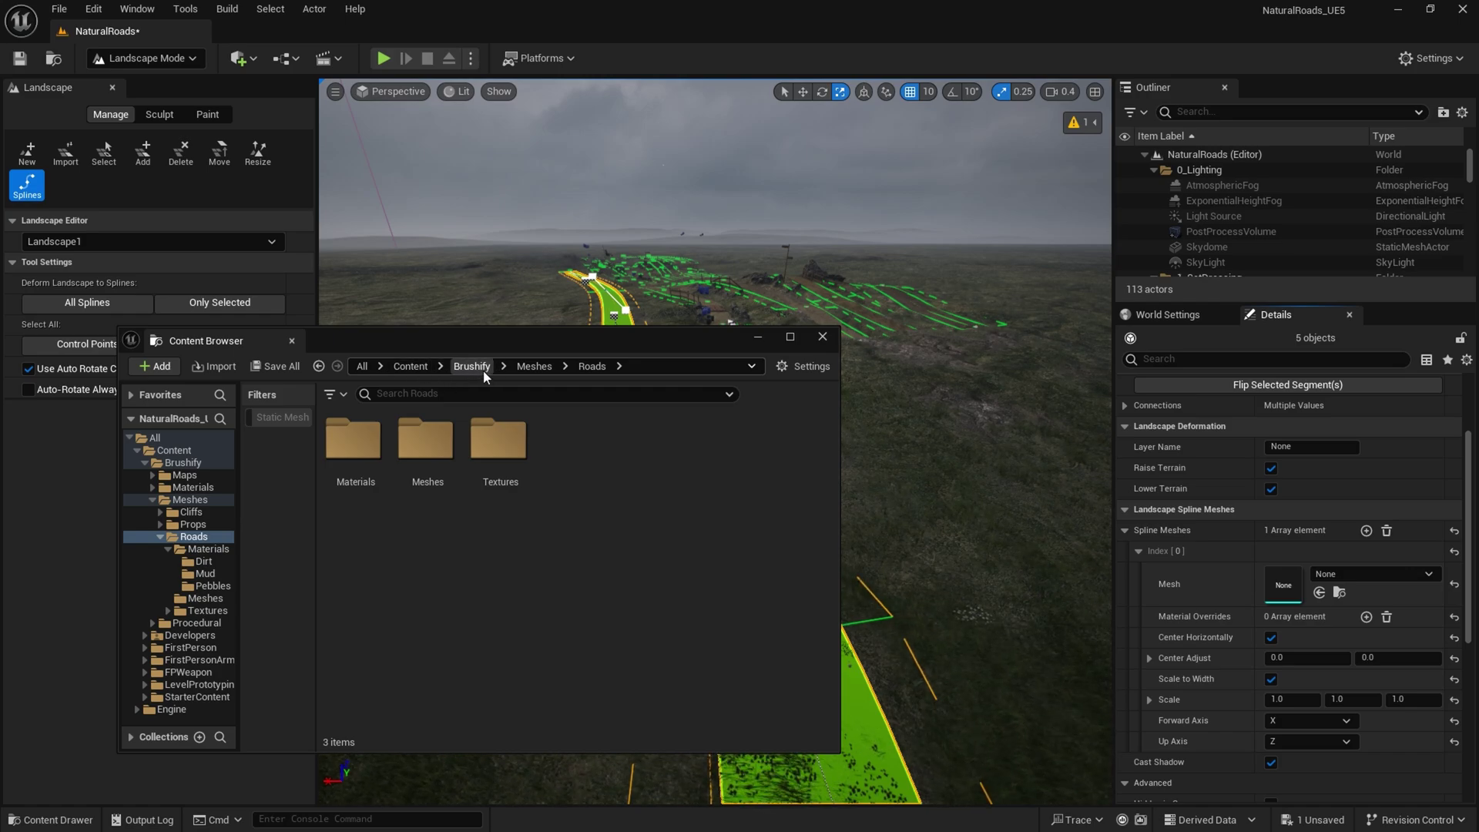
{"action": "double_click", "coordinate": [435, 455]}
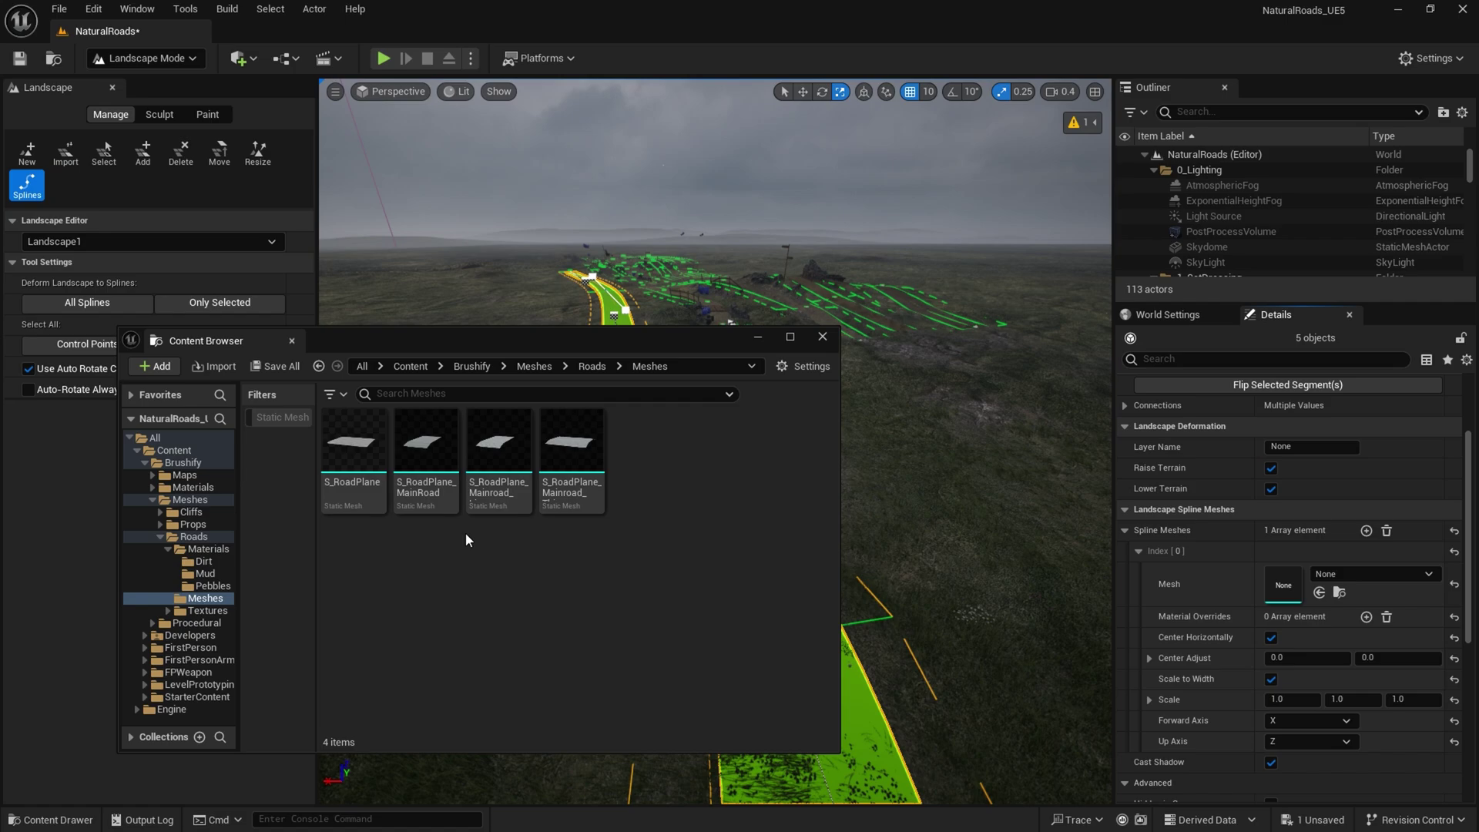
{"action": "mouse_move", "coordinate": [355, 483]}
{"action": "left_click_drag", "start_coordinate": [355, 483], "coordinate": [1355, 584]}
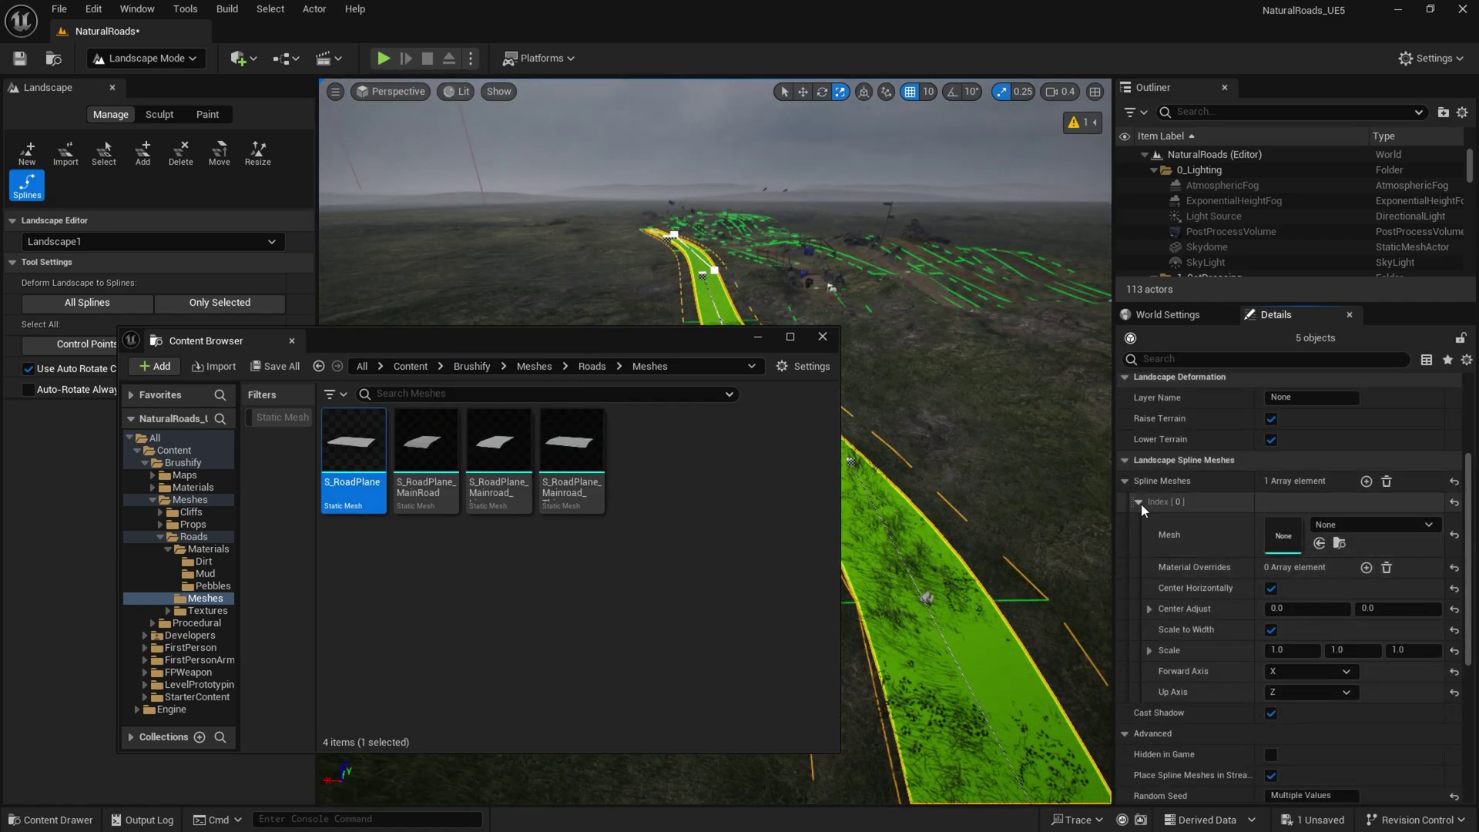
{"action": "left_click", "coordinate": [1319, 543]}
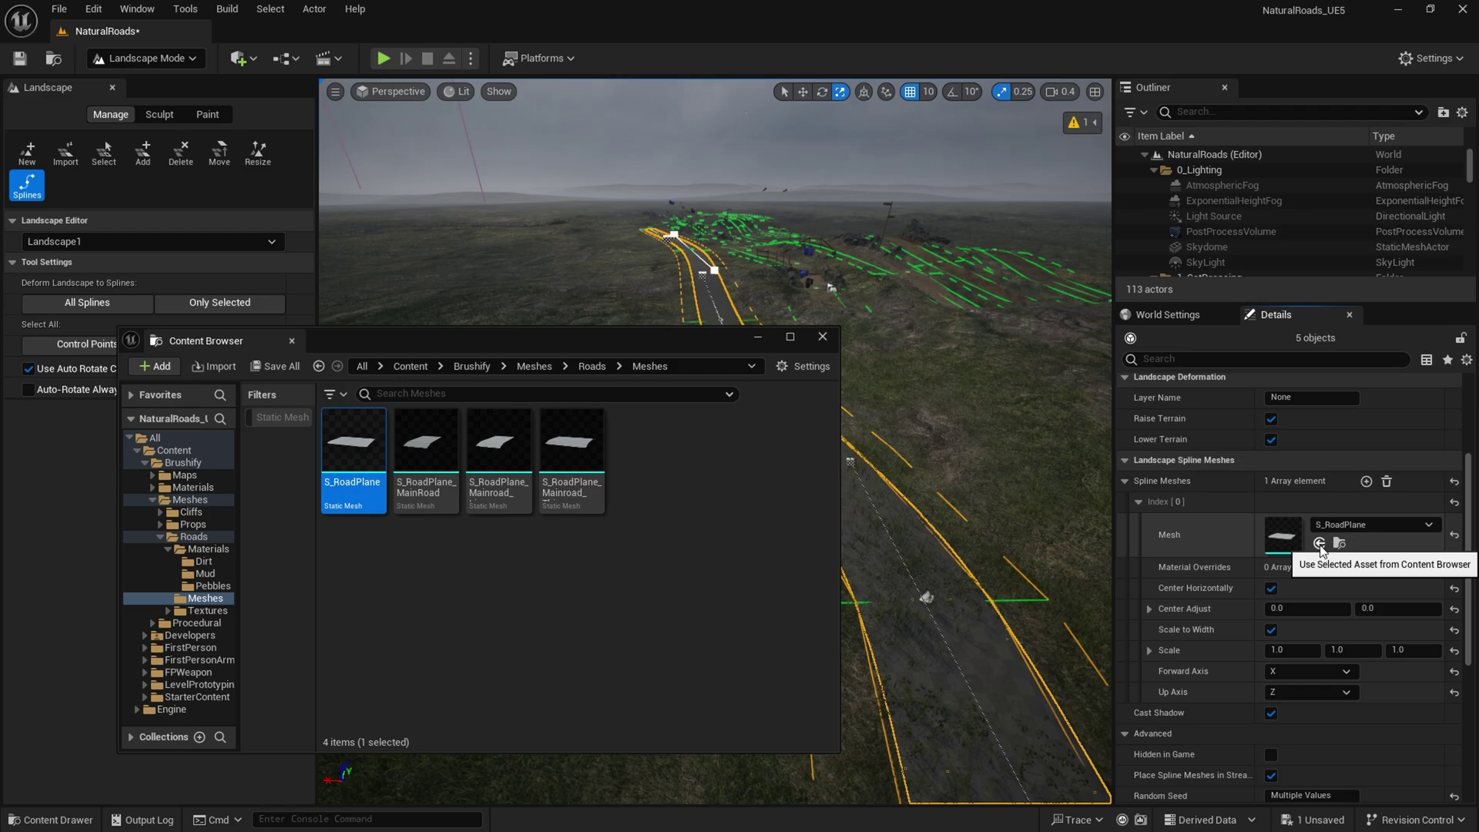
Step: Inspect the road mesh up close and add one material override entry to it
{"action": "left_click", "coordinate": [762, 335]}
{"action": "right_click_drag", "start_coordinate": [779, 361], "coordinate": [692, 357]}
{"action": "key", "text": "w"}
{"action": "scroll", "coordinate": [779, 361], "scroll_direction": "down", "scroll_amount": 1}
{"action": "key", "text": "w"}
{"action": "key", "text": "d"}
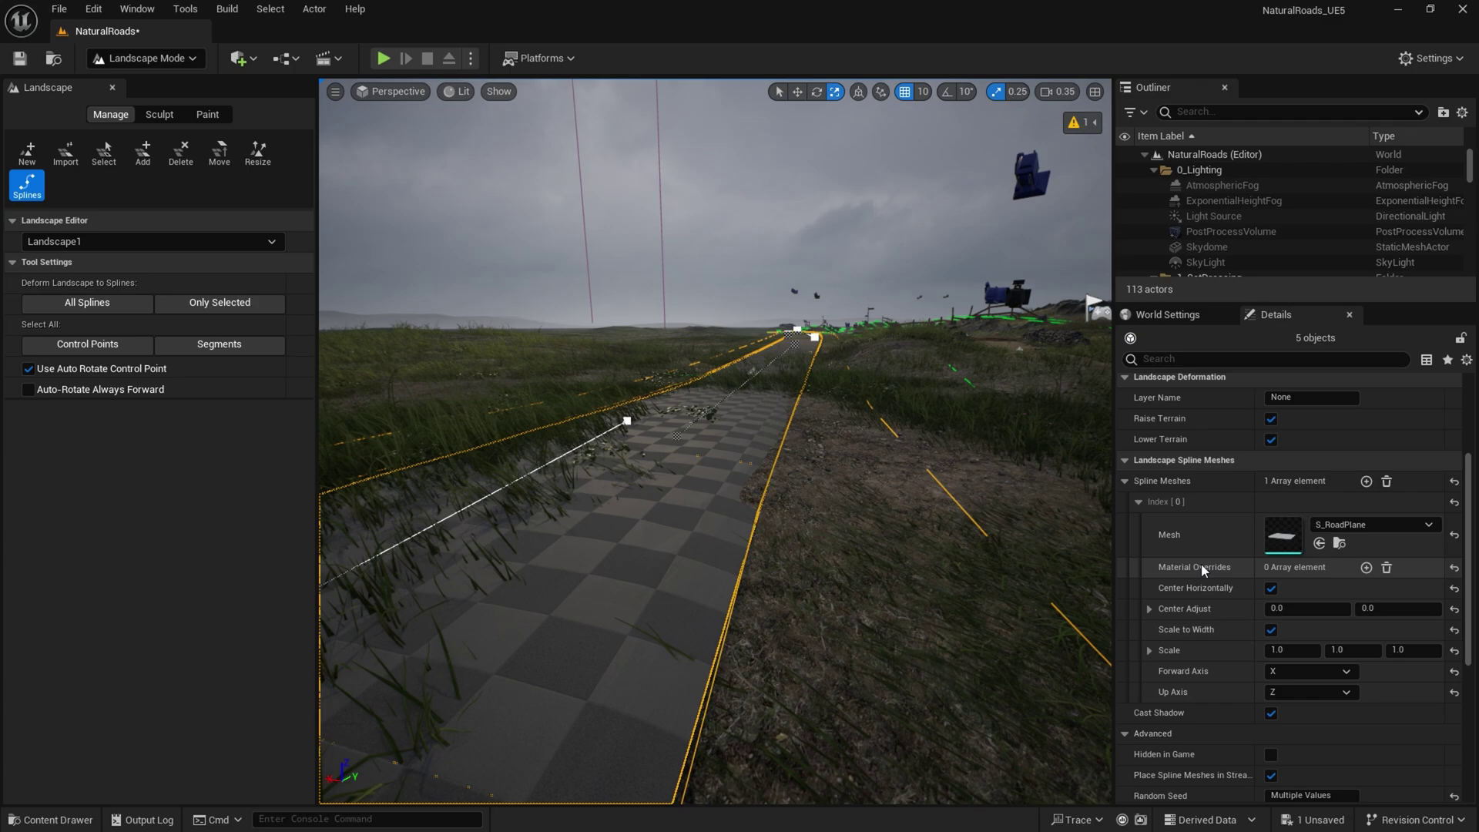
{"action": "left_click", "coordinate": [1366, 568]}
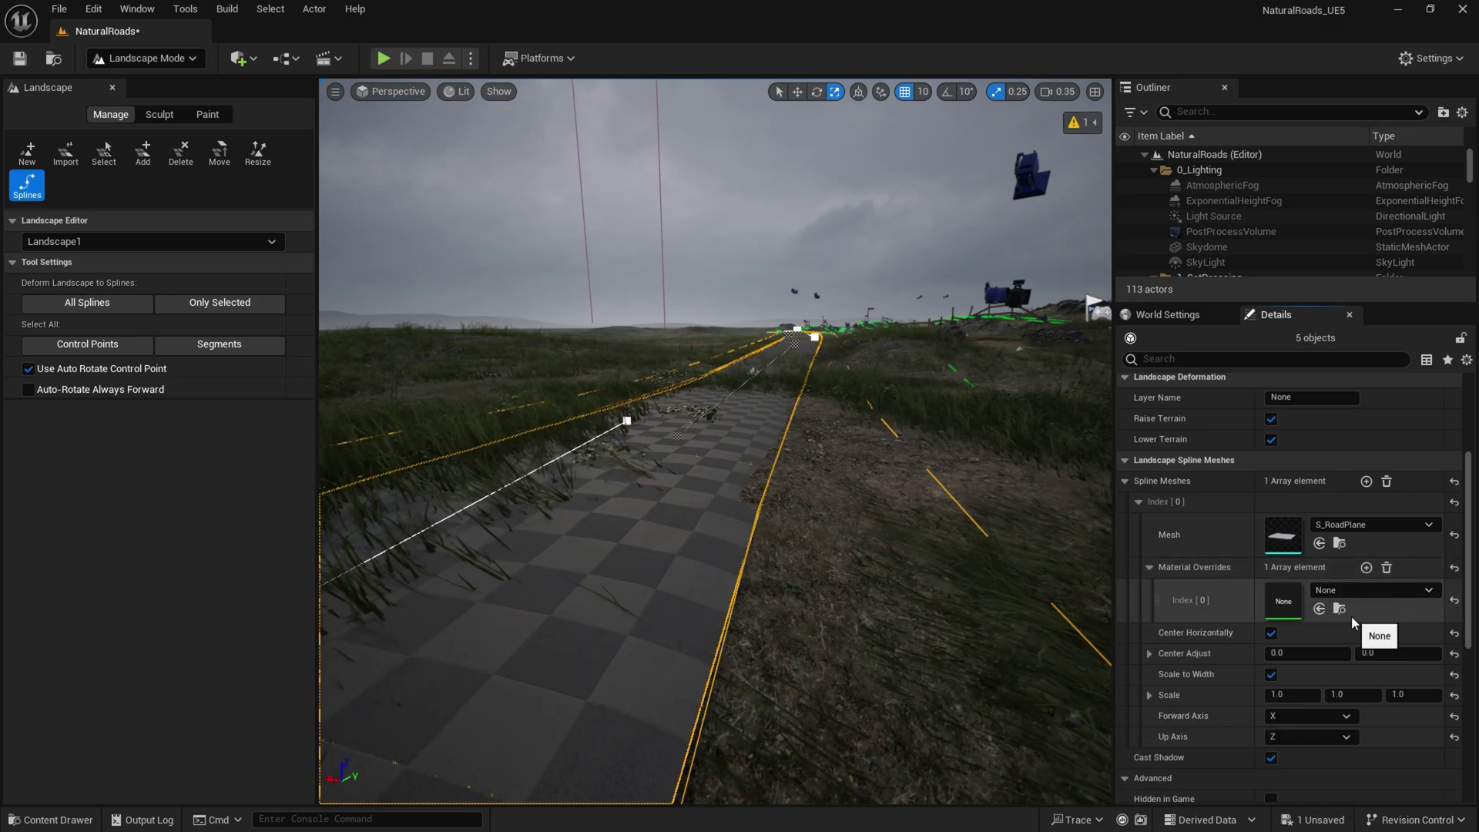
Step: Set the road mesh's material override to MI_Road_Pebbles_04_Inst from the Brushify/Meshes/Roads/Materials/Pebbles folder
{"action": "left_click", "coordinate": [1341, 609]}
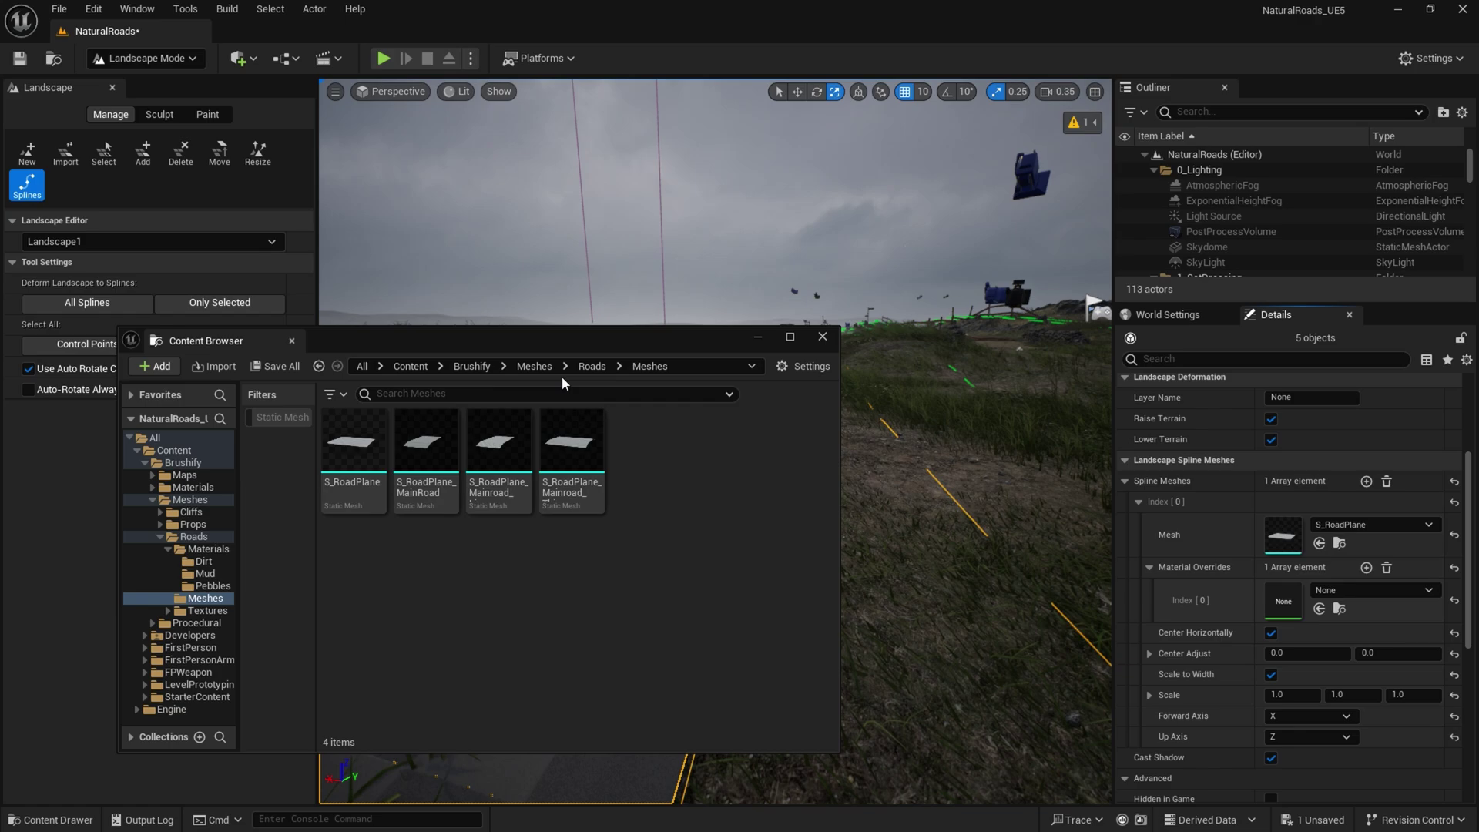
{"action": "left_click", "coordinate": [532, 366]}
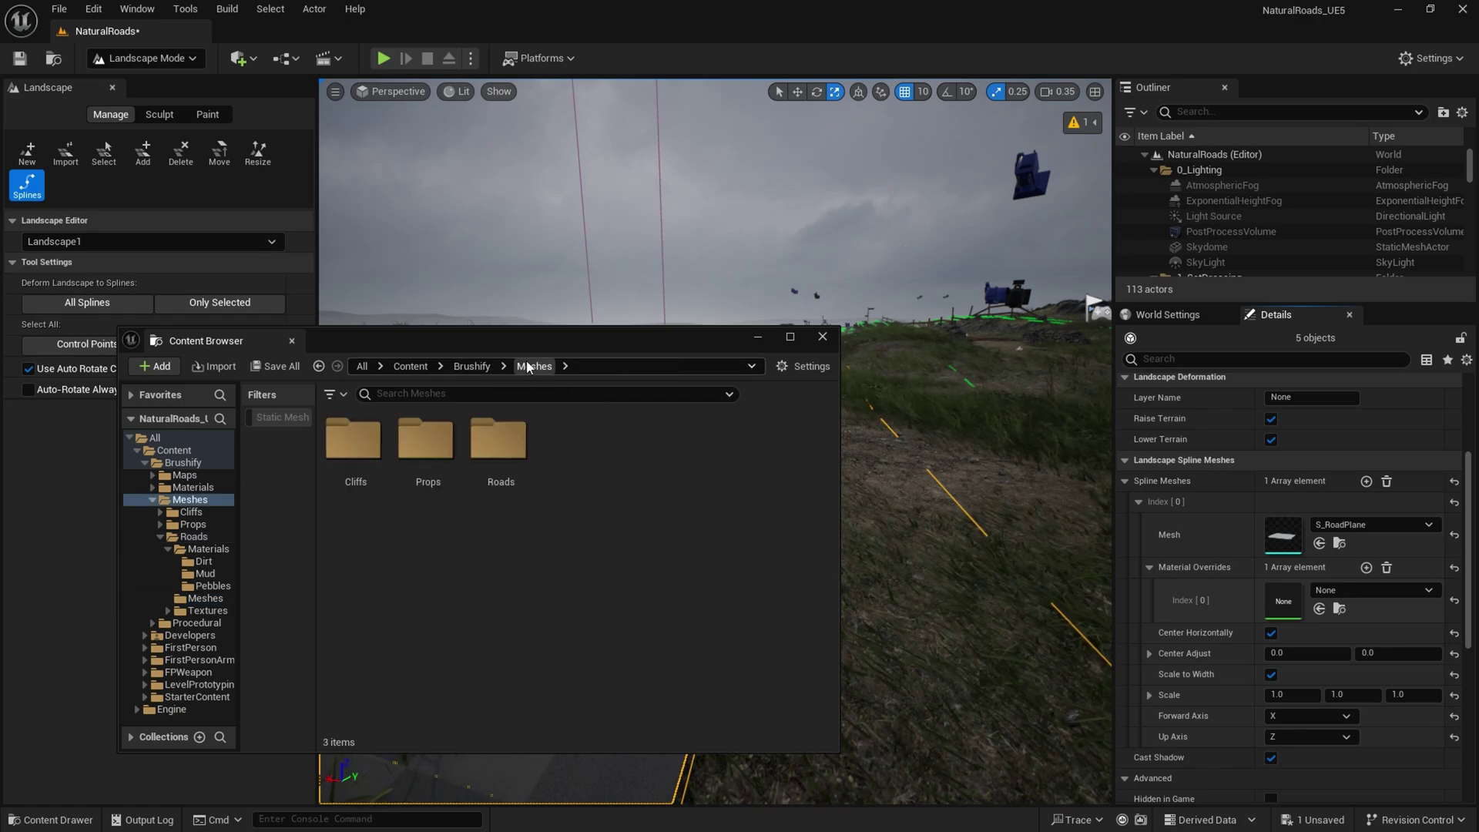
{"action": "double_click", "coordinate": [498, 440]}
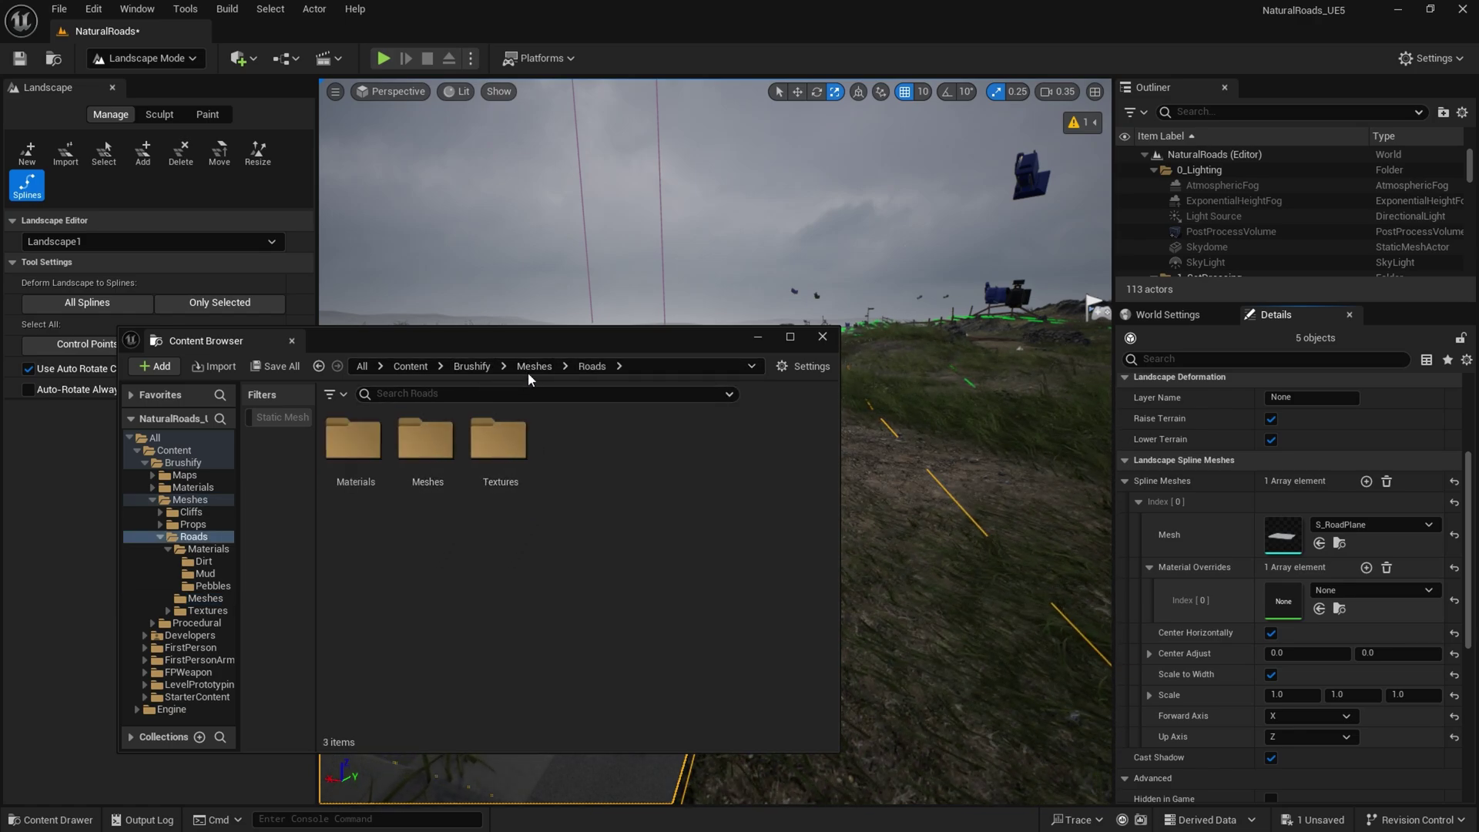
{"action": "double_click", "coordinate": [353, 440]}
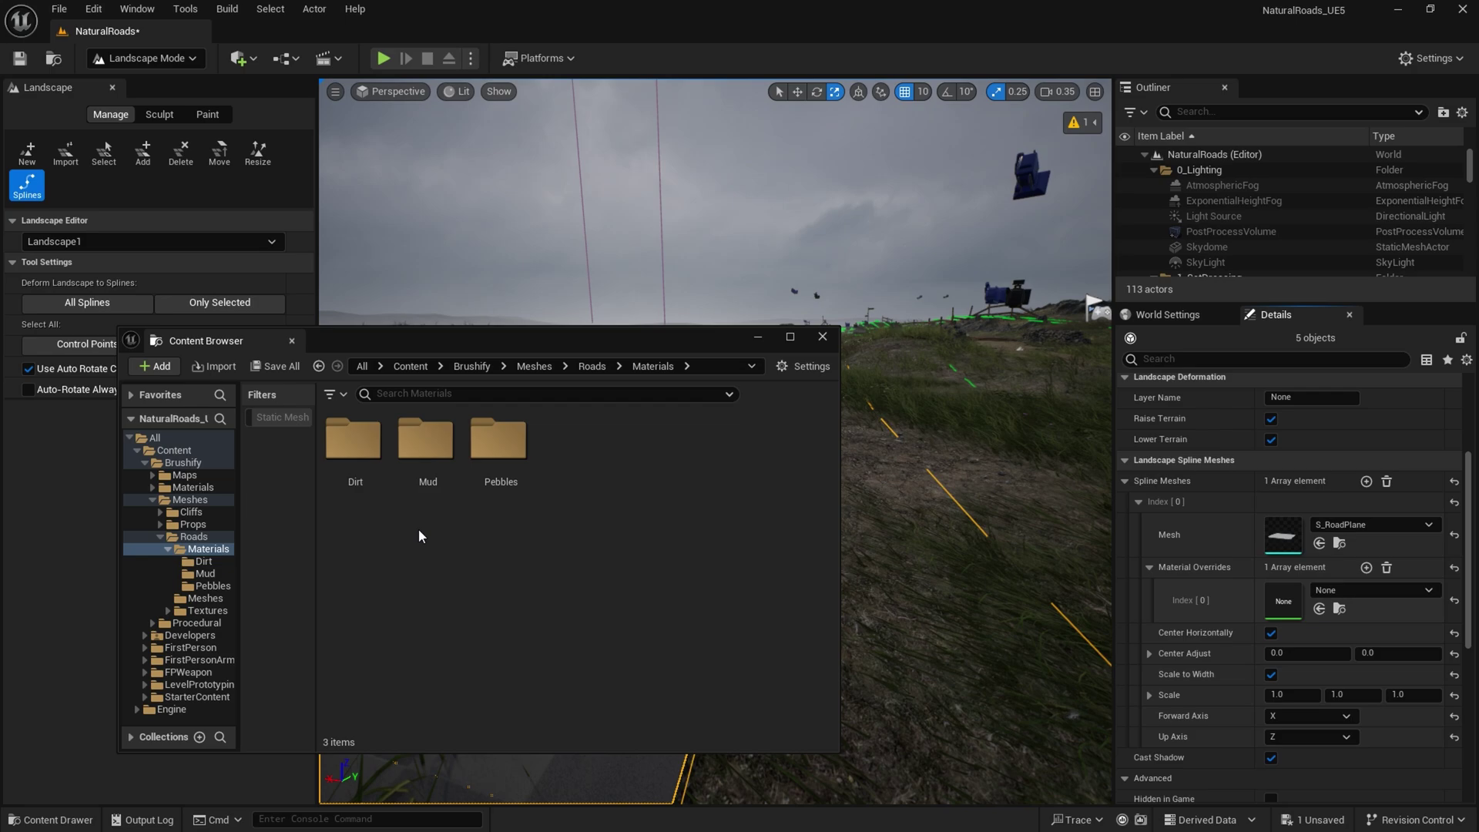
{"action": "left_click_drag", "start_coordinate": [579, 341], "coordinate": [517, 348]}
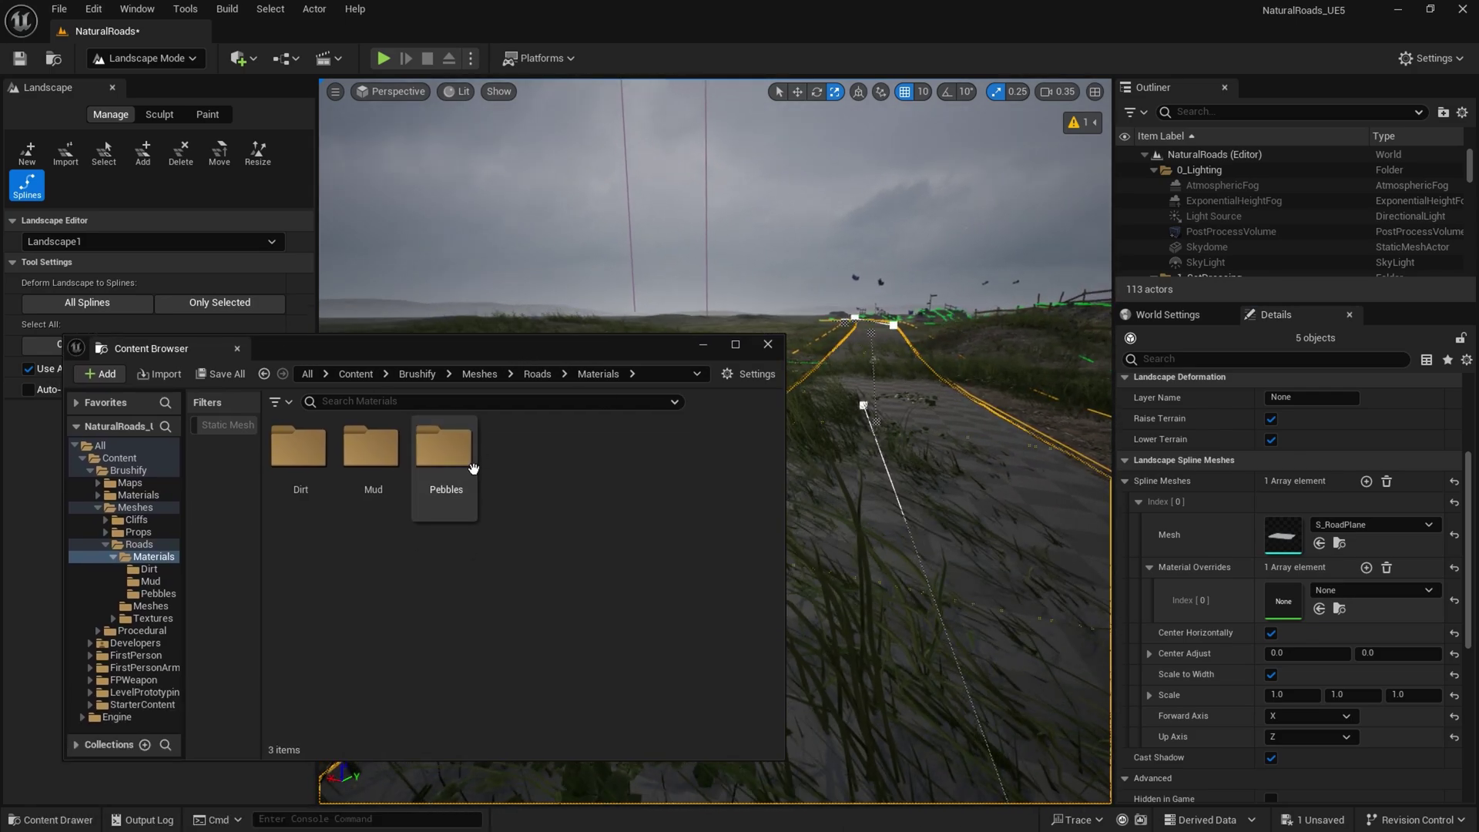
{"action": "double_click", "coordinate": [445, 456]}
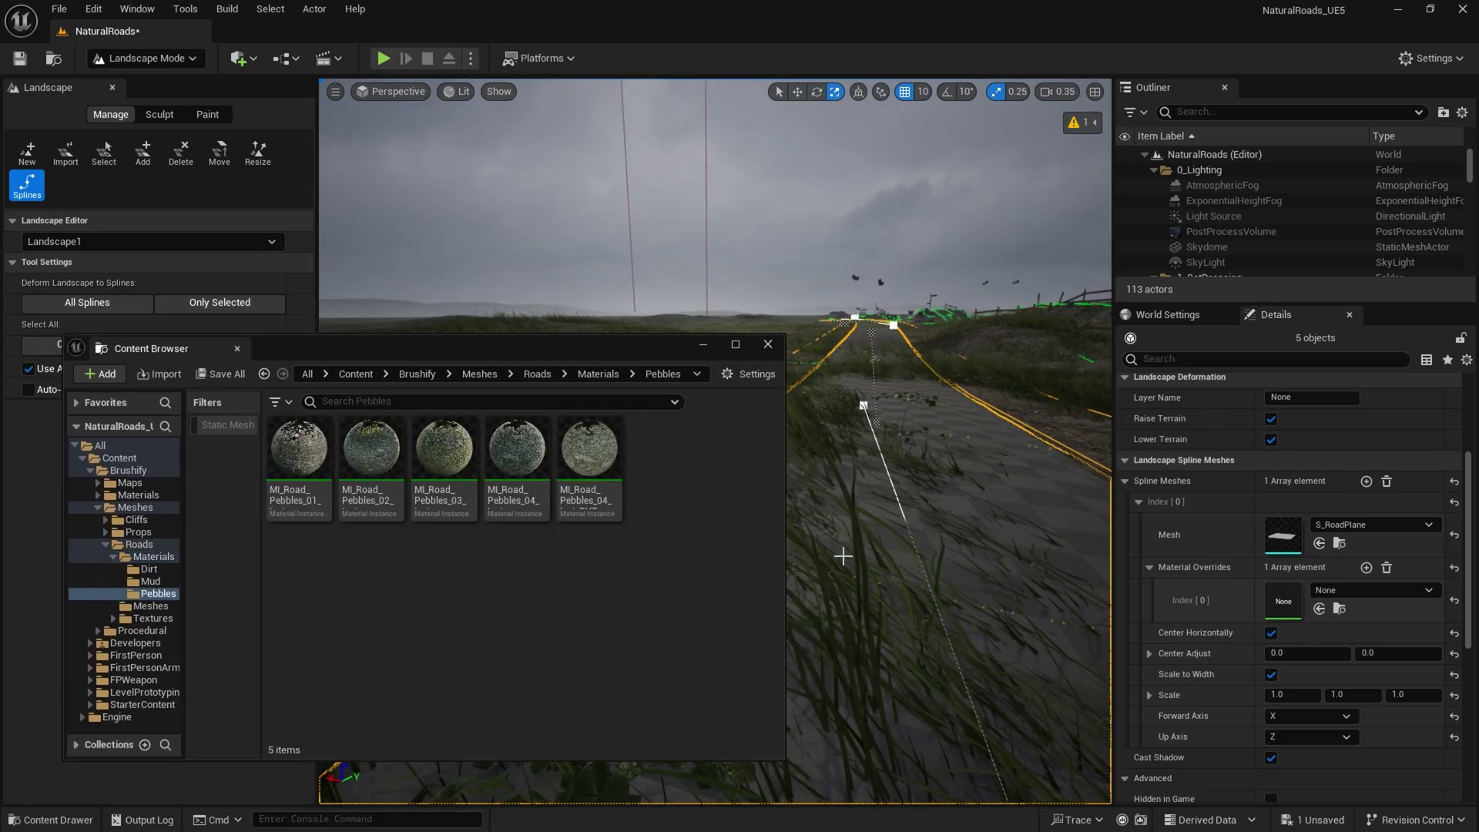
{"action": "left_click", "coordinate": [514, 485]}
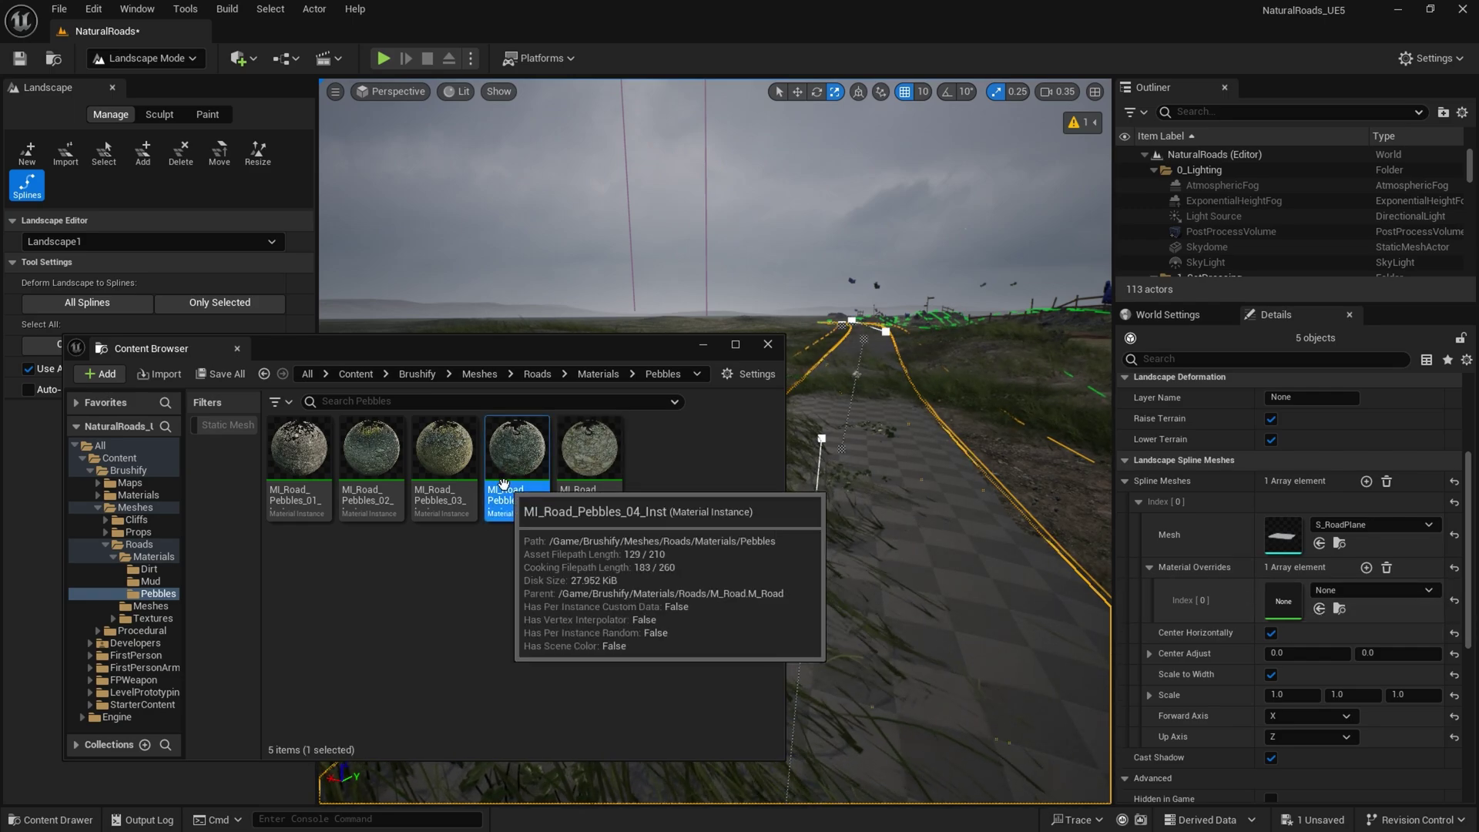
{"action": "left_click", "coordinate": [1319, 609]}
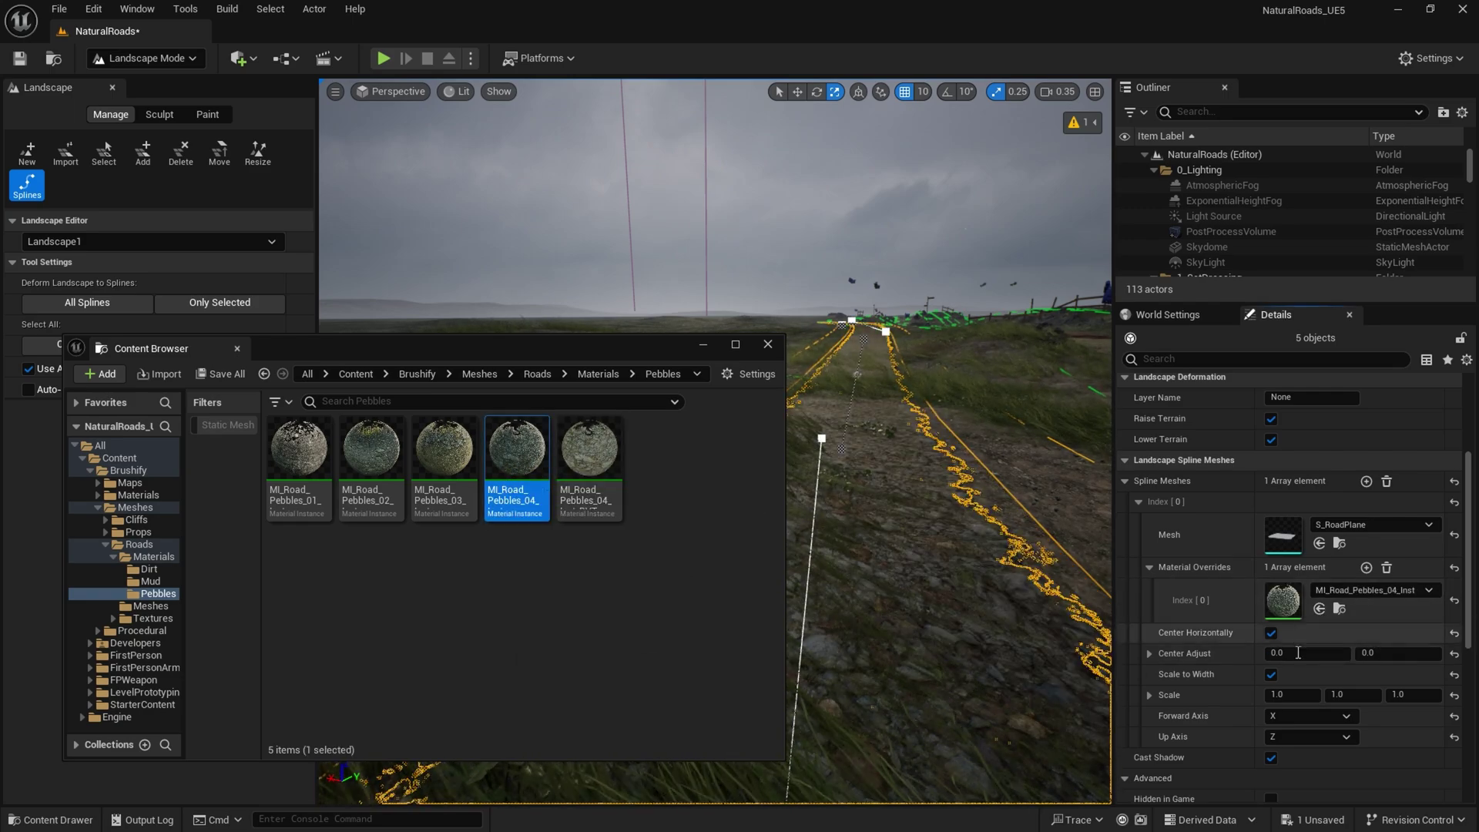
Step: Minimize the floating Content Browser and examine the pebble road along its length from several angles and distances
{"action": "left_click", "coordinate": [706, 347]}
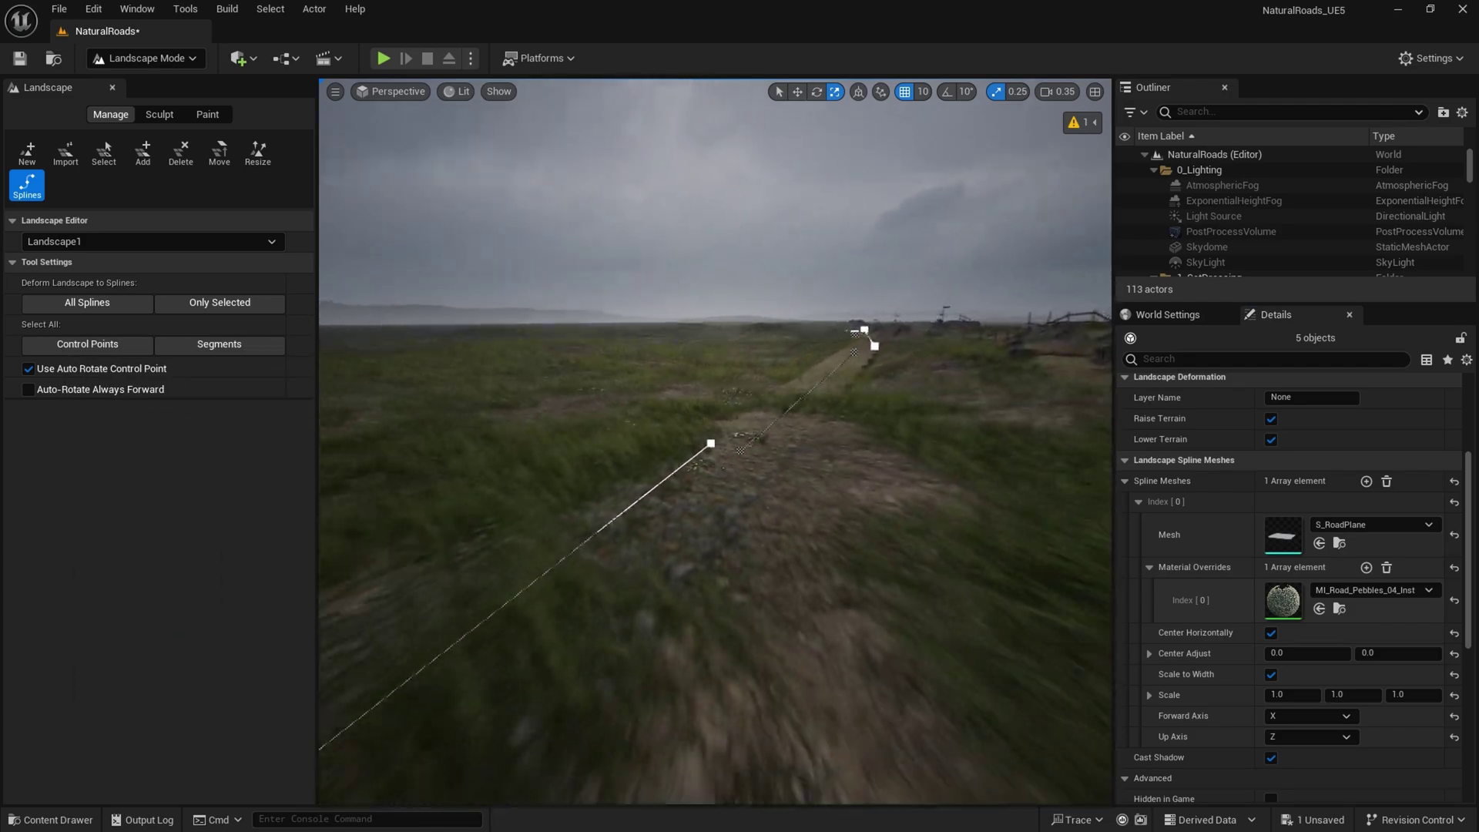
{"action": "key", "text": "w"}
{"action": "scroll", "coordinate": [715, 440], "scroll_direction": "down", "scroll_amount": 2}
{"action": "right_click_drag", "start_coordinate": [714, 441], "coordinate": [966, 324]}
{"action": "key", "text": "w"}
{"action": "key", "text": "w"}
{"action": "key", "text": "s"}
{"action": "key", "text": "w"}
{"action": "key", "text": "s"}
{"action": "key", "text": "w"}
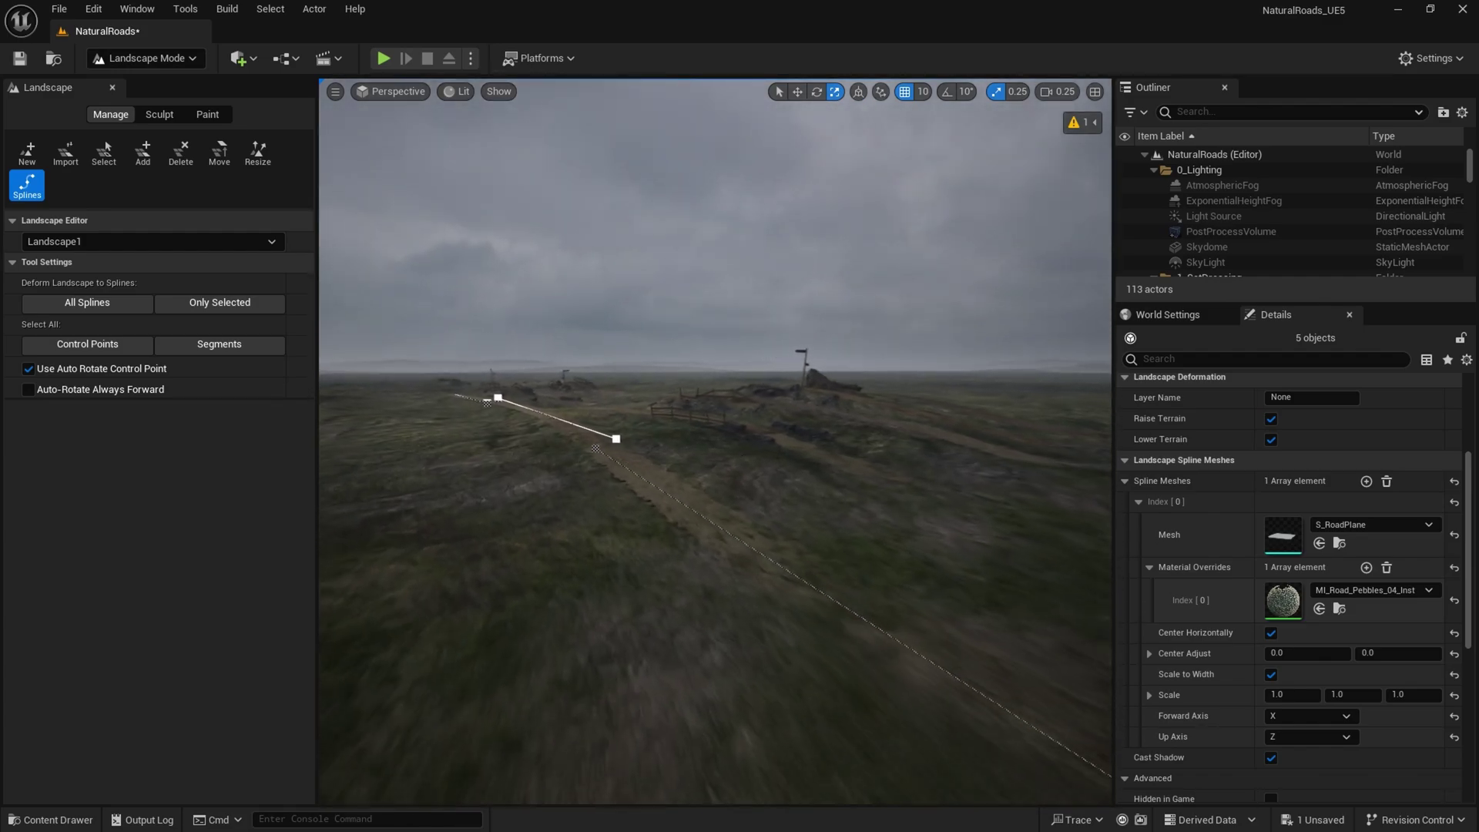
{"action": "right_click_drag", "start_coordinate": [855, 393], "coordinate": [856, 412]}
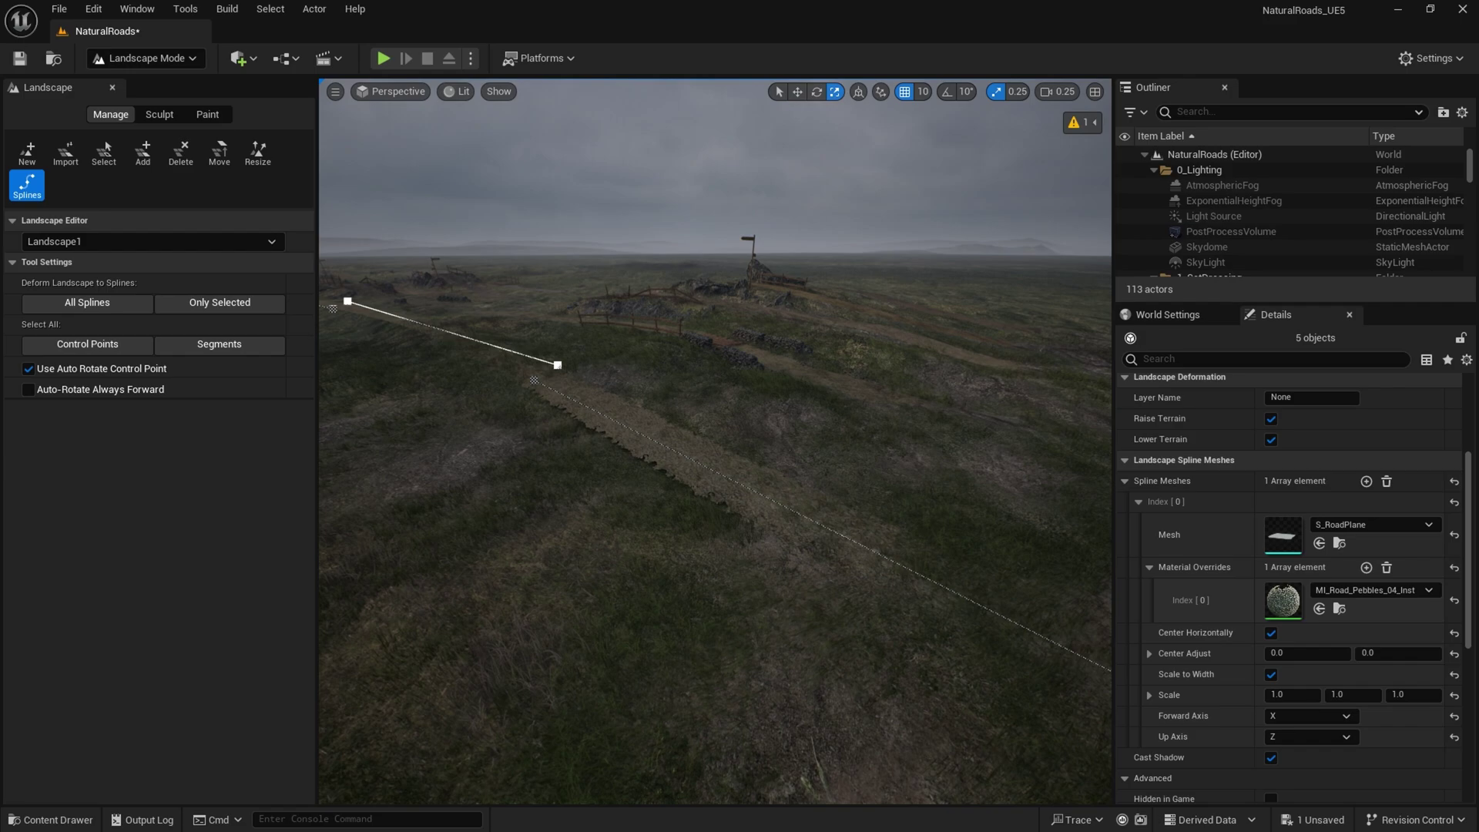
{"action": "right_click_drag", "start_coordinate": [704, 463], "coordinate": [693, 498]}
Step: Select all connected segments of the road spline and disable Cast Shadow for their meshes
{"action": "left_click", "coordinate": [641, 497]}
{"action": "scroll", "coordinate": [1324, 524], "scroll_direction": "up", "scroll_amount": 2}
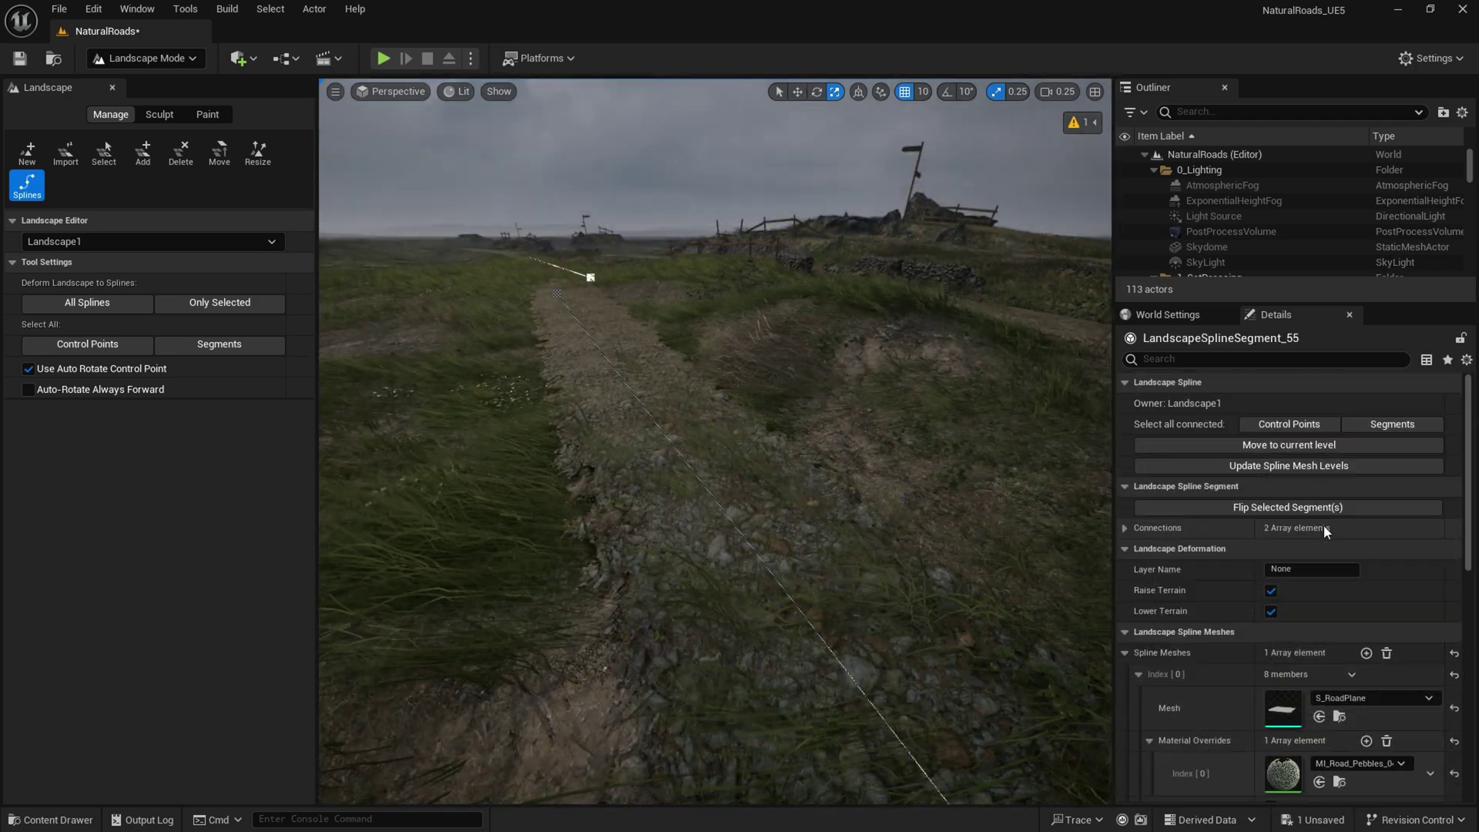
{"action": "left_click", "coordinate": [1373, 424]}
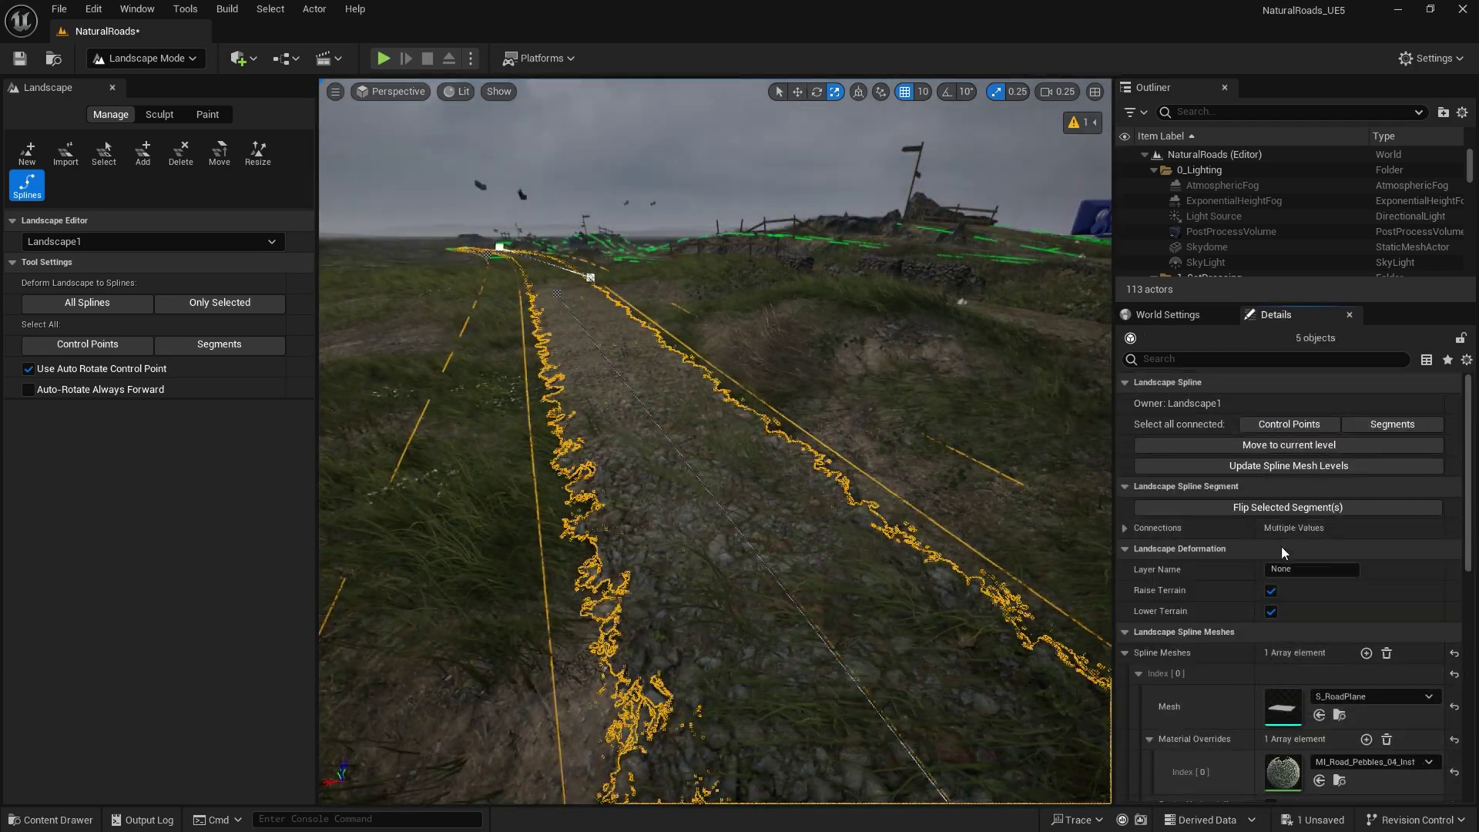
{"action": "scroll", "coordinate": [1240, 553], "scroll_direction": "down", "scroll_amount": 5}
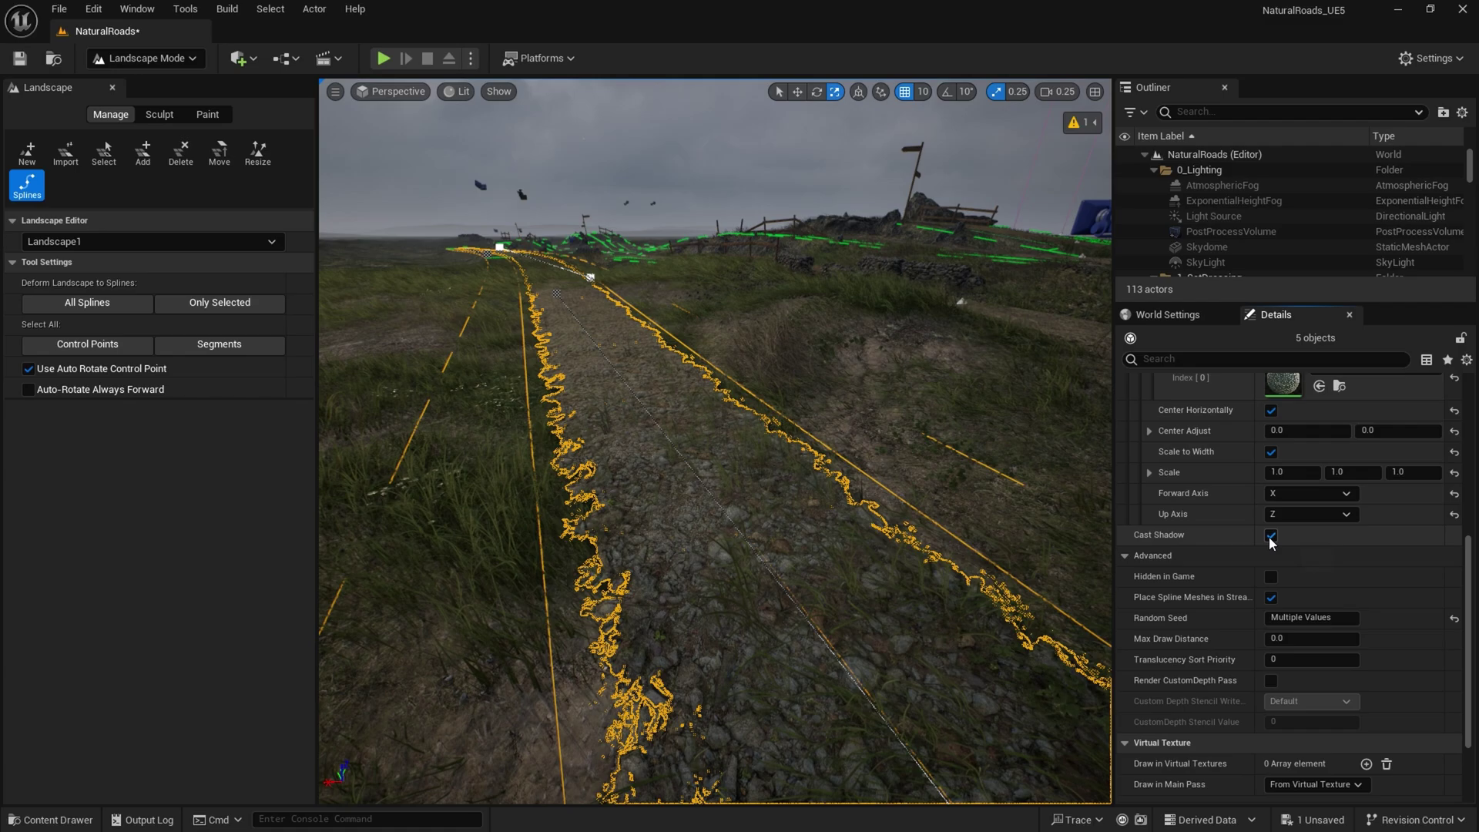
{"action": "right_click_drag", "start_coordinate": [924, 493], "coordinate": [871, 578]}
{"action": "left_click", "coordinate": [1268, 536]}
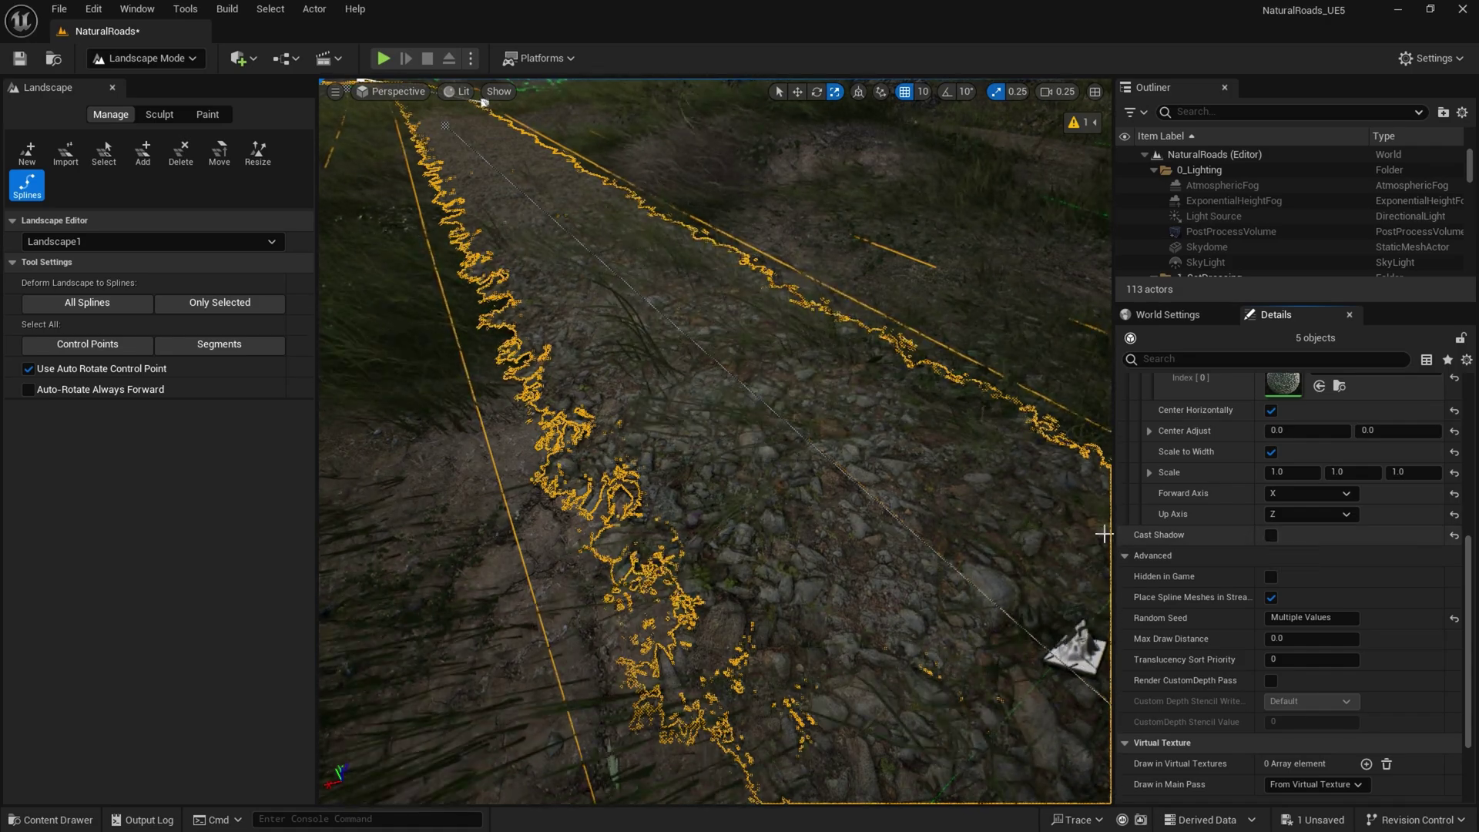
Step: Clear the spline selection, hide the editor overlays and examine the grass growing through the road
{"action": "right_click_drag", "start_coordinate": [1082, 532], "coordinate": [778, 354]}
{"action": "left_click", "coordinate": [891, 426]}
{"action": "key", "text": "g"}
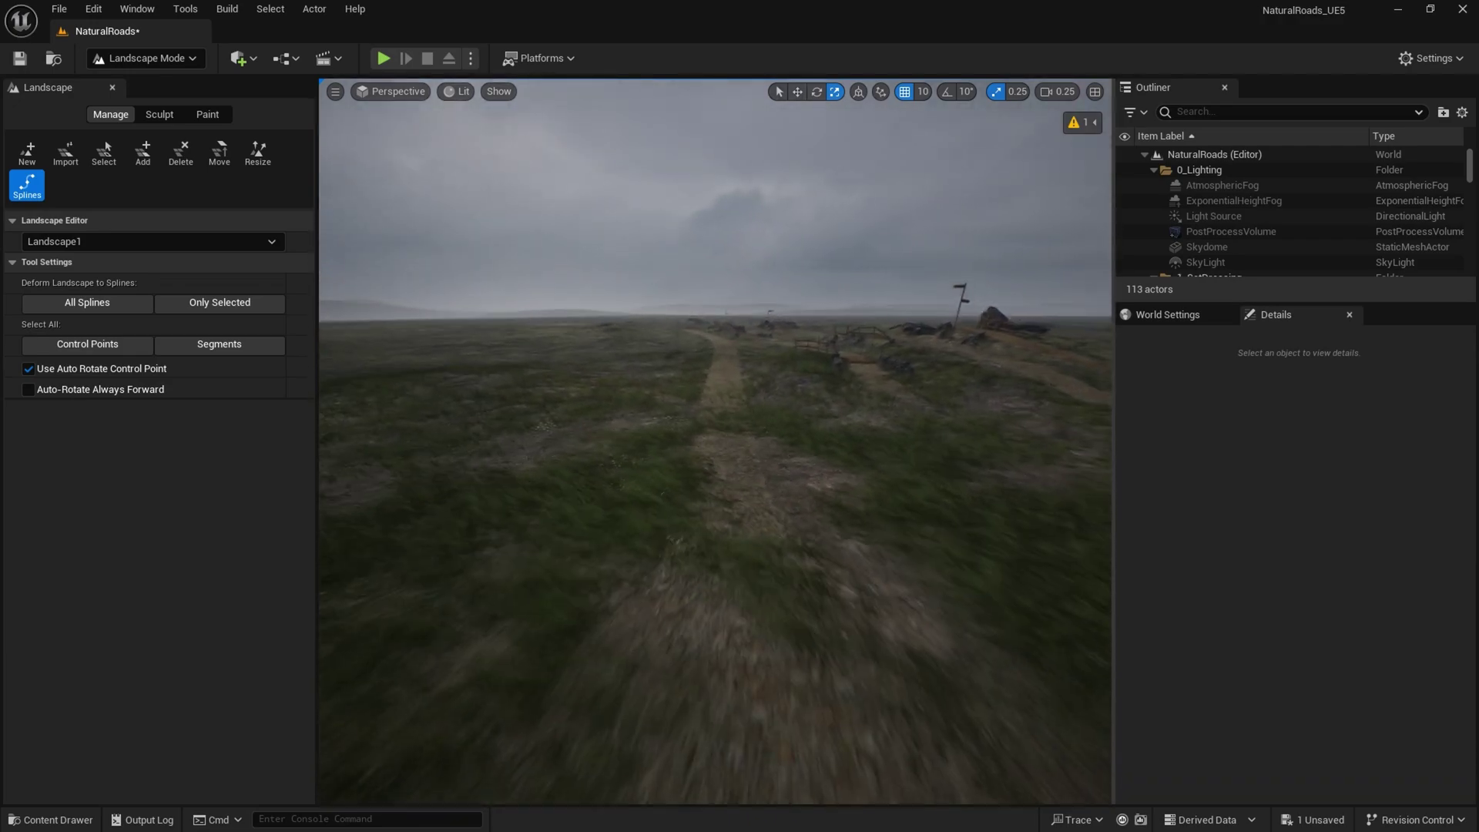
{"action": "right_click_drag", "start_coordinate": [891, 408], "coordinate": [928, 416]}
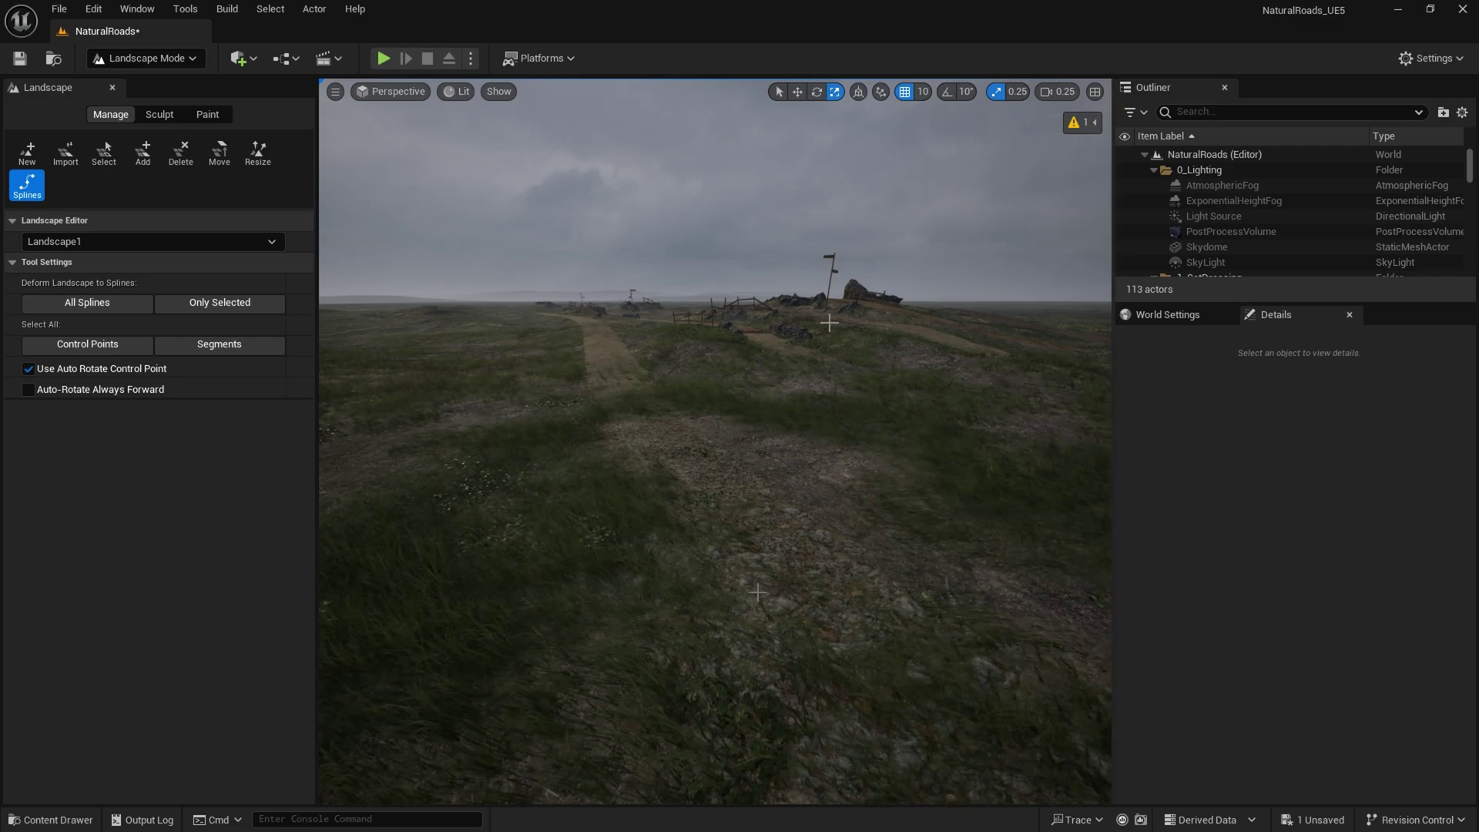
{"action": "right_click_drag", "start_coordinate": [691, 458], "coordinate": [714, 469]}
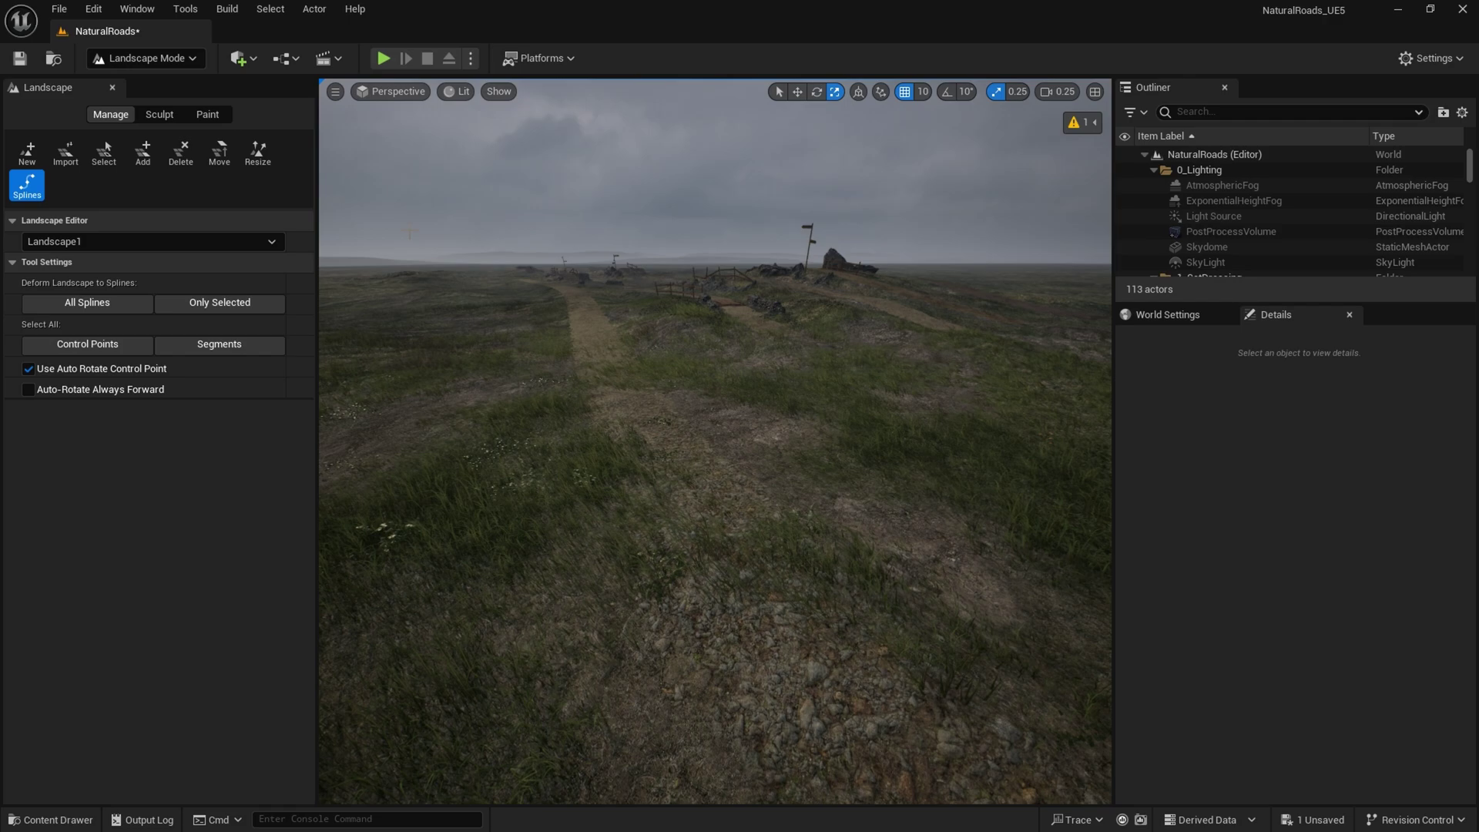
Step: Switch to landscape painting, choose the RemoveProcedural layer and set the brush size to 100
{"action": "left_click", "coordinate": [212, 114]}
{"action": "scroll", "coordinate": [268, 414], "scroll_direction": "down", "scroll_amount": 3}
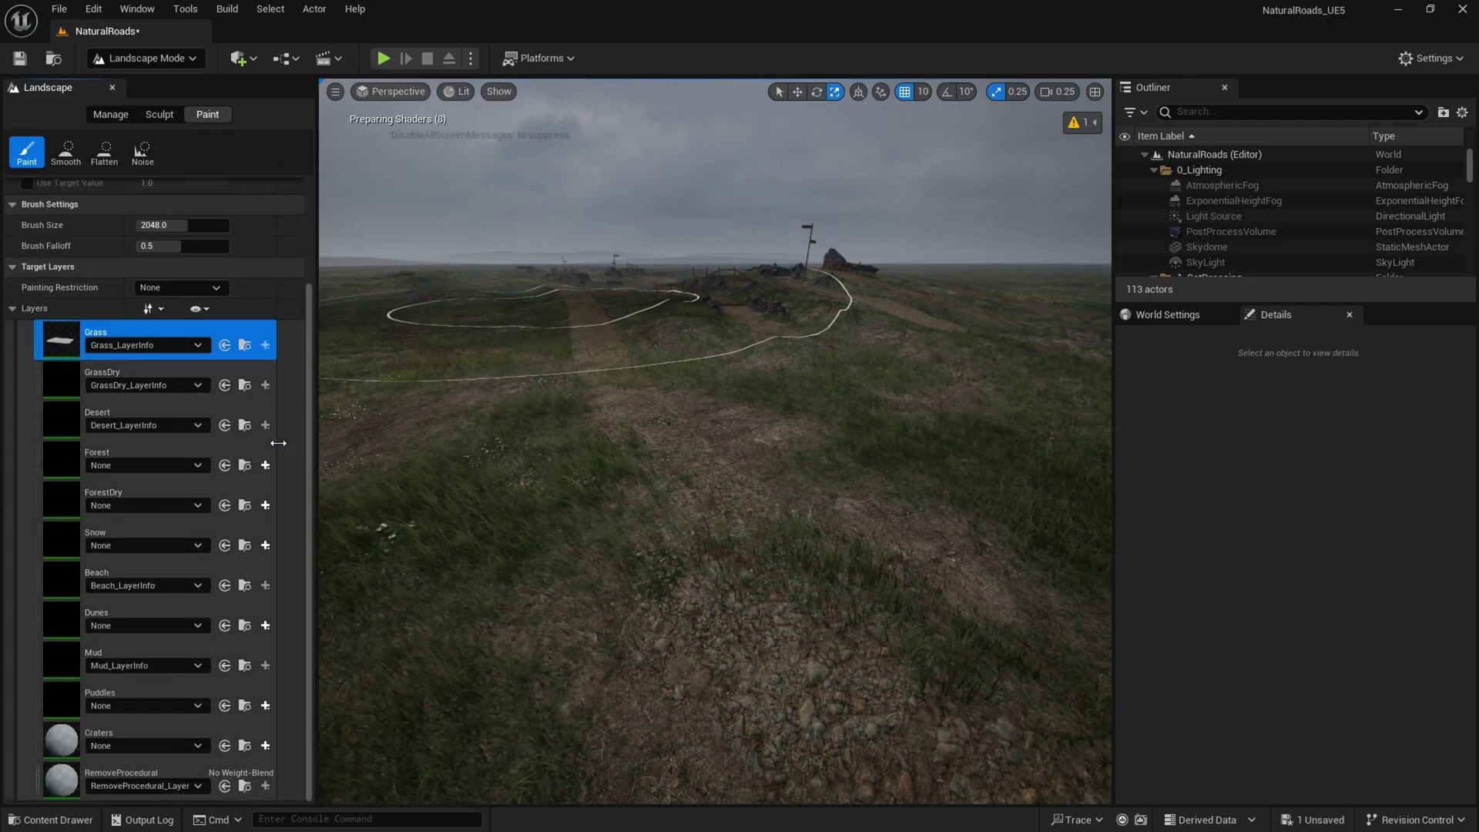
{"action": "left_click", "coordinate": [71, 781]}
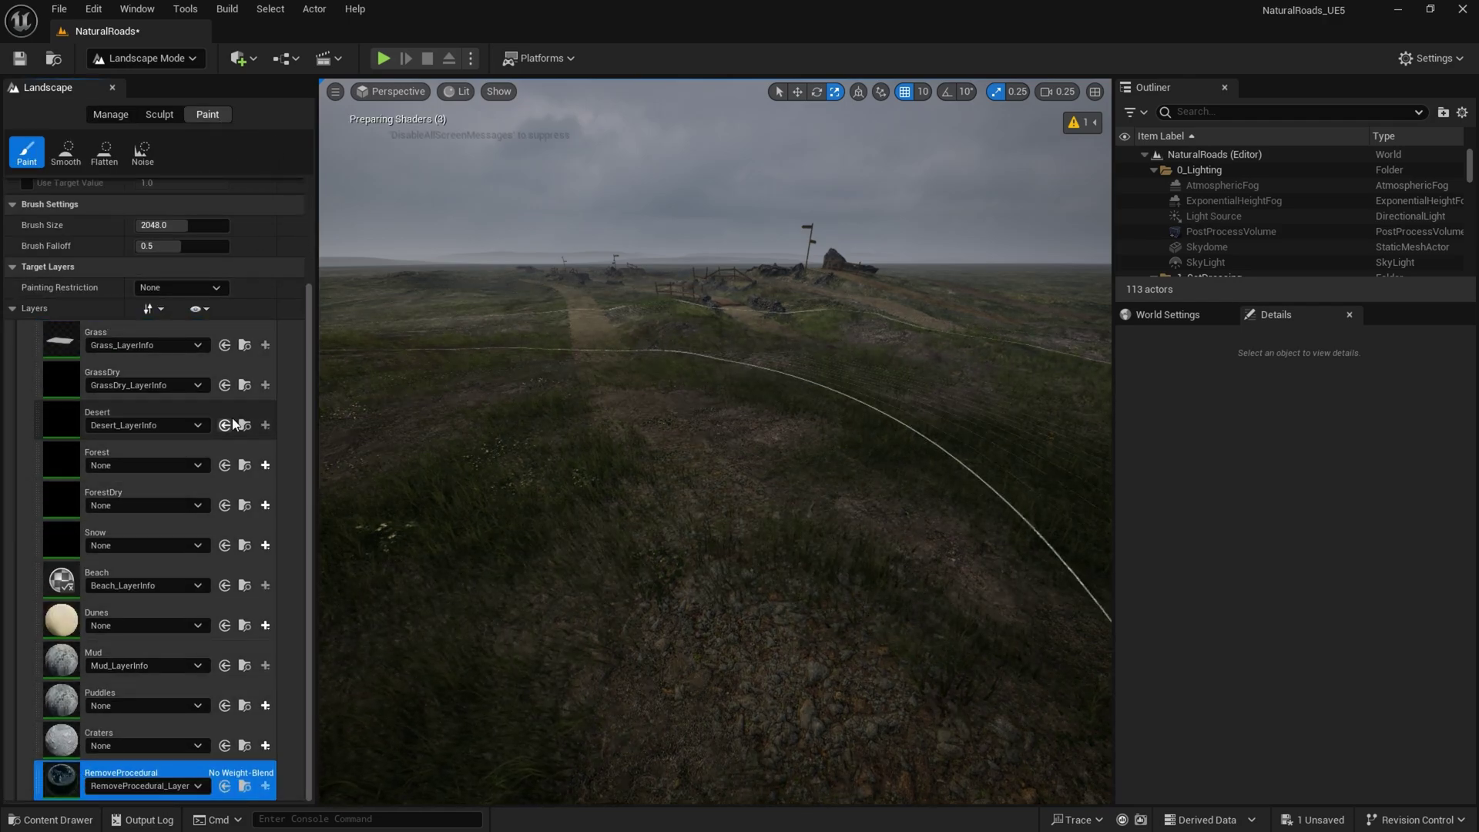
{"action": "scroll", "coordinate": [208, 379], "scroll_direction": "up", "scroll_amount": 3}
{"action": "left_click_drag", "start_coordinate": [185, 348], "coordinate": [134, 348]}
{"action": "left_click", "coordinate": [155, 348]}
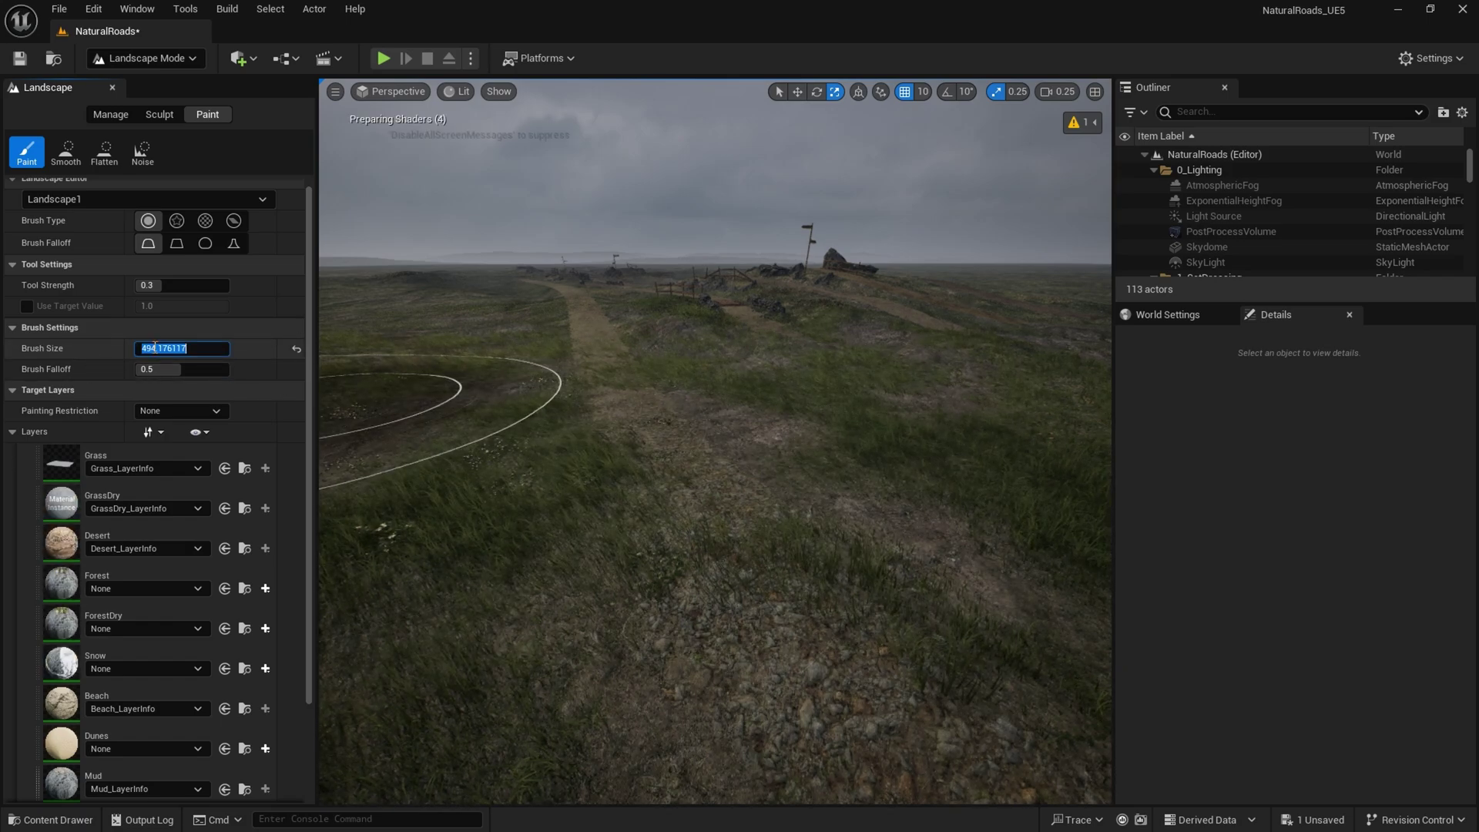
{"action": "type", "text": "100"}
{"action": "key", "text": "Return"}
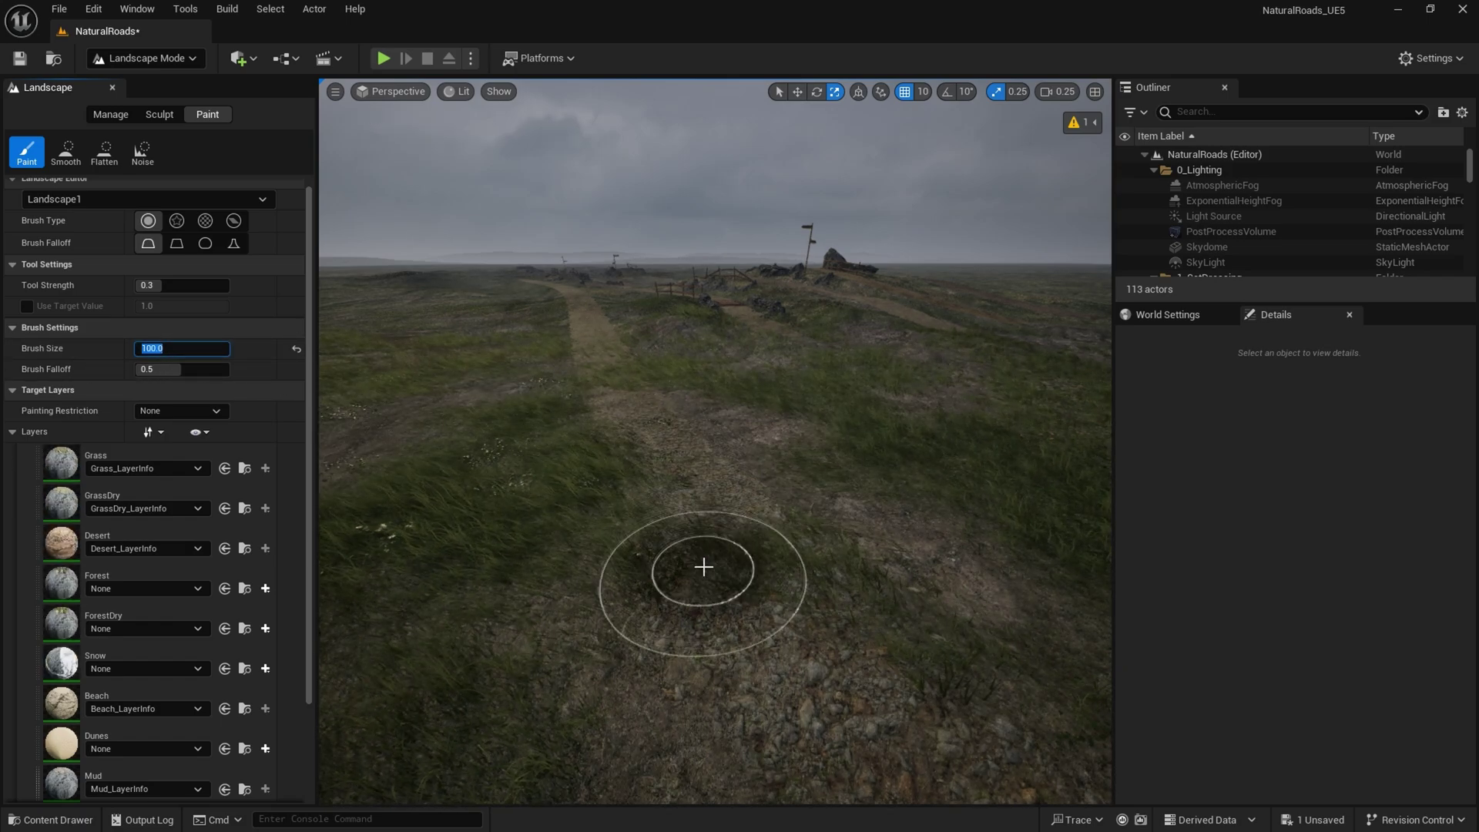
Step: Paint the RemoveProcedural layer over the grass on the near stretch of the road
{"action": "left_click_drag", "start_coordinate": [703, 567], "coordinate": [649, 517]}
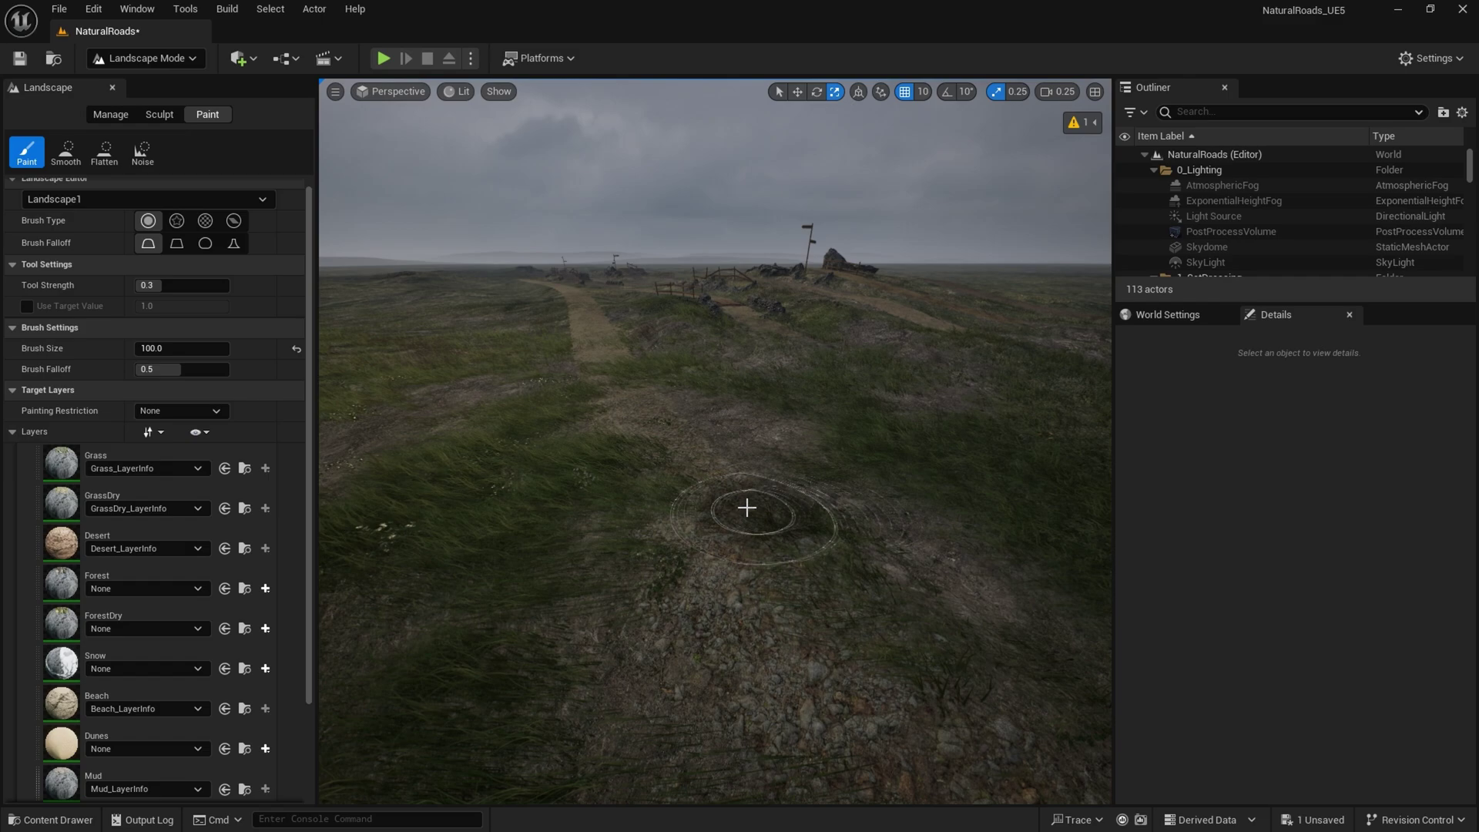
{"action": "scroll", "coordinate": [154, 617], "scroll_direction": "down", "scroll_amount": 3}
{"action": "left_click", "coordinate": [122, 778]}
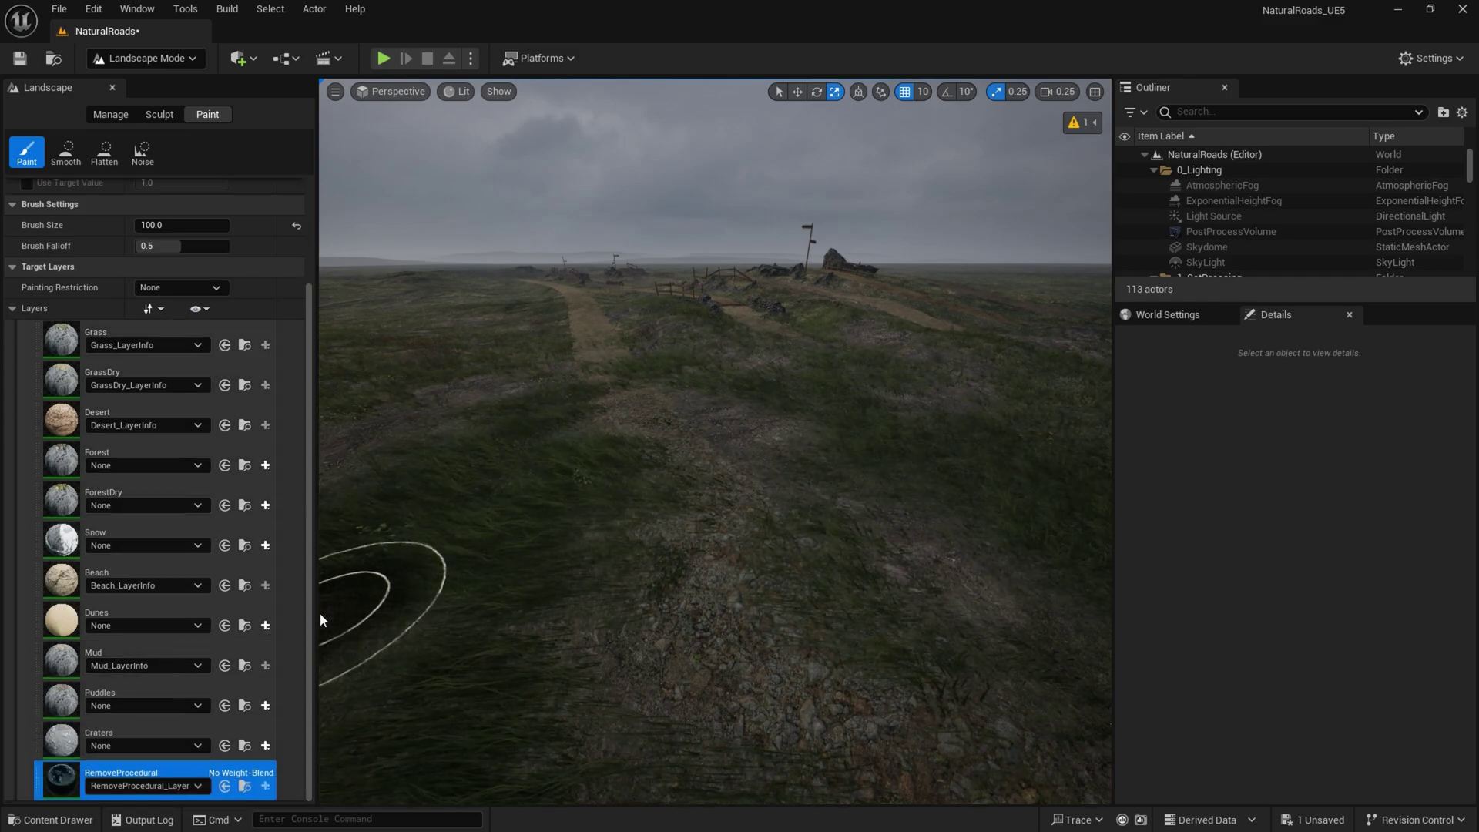
{"action": "mouse_move", "coordinate": [657, 522]}
{"action": "left_mouse_down"}
{"action": "mouse_move", "coordinate": [621, 446]}
{"action": "mouse_move", "coordinate": [591, 492]}
{"action": "mouse_move", "coordinate": [793, 426]}
{"action": "mouse_move", "coordinate": [582, 427]}
{"action": "left_mouse_up"}
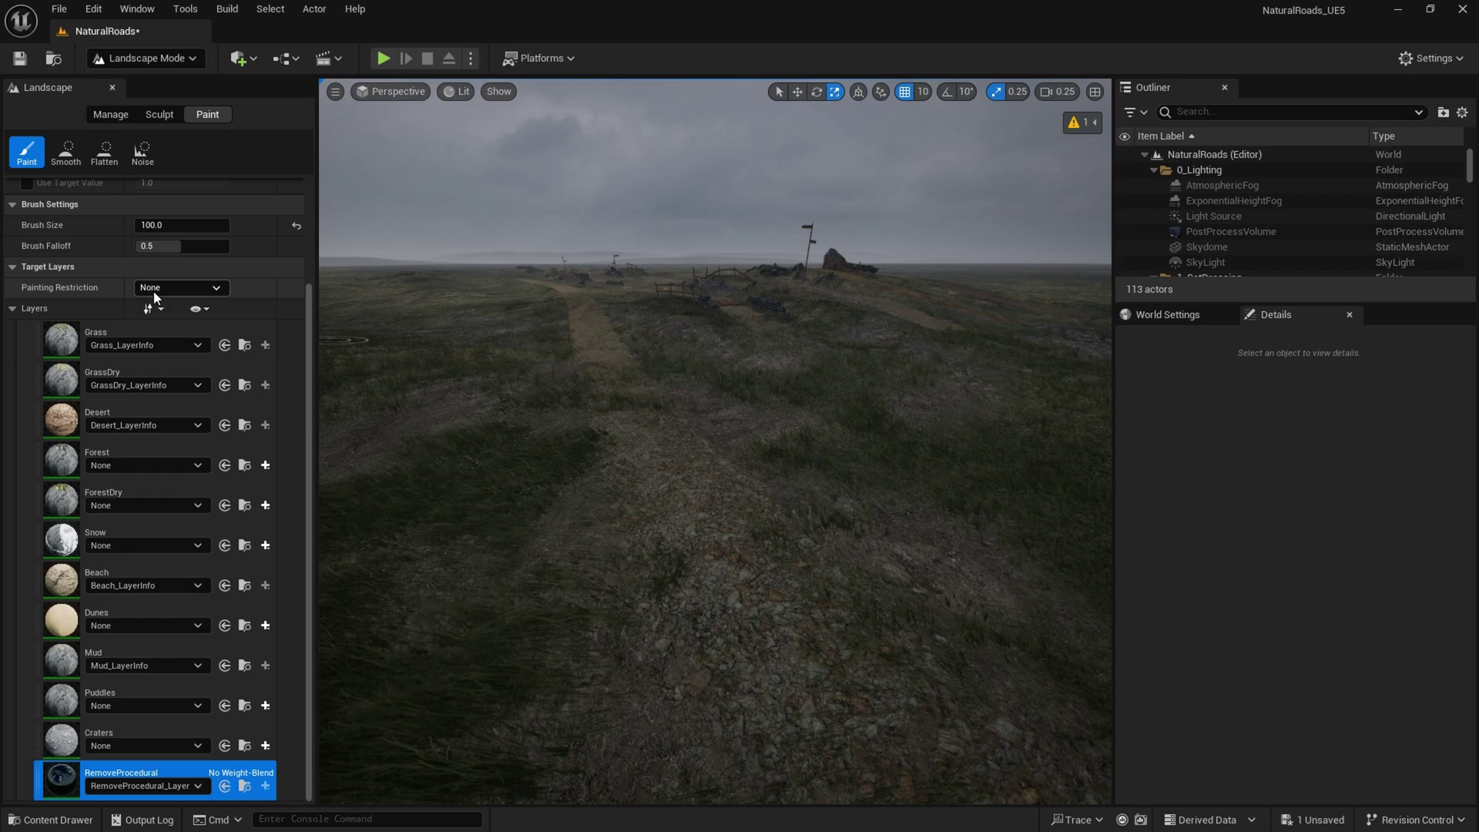
Step: Set the brush size to 200, paint RemoveProcedural over a wider area of the road and inspect the painted stretch
{"action": "scroll", "coordinate": [154, 292], "scroll_direction": "up", "scroll_amount": 3}
{"action": "left_click", "coordinate": [155, 348]}
{"action": "type", "text": "2"}
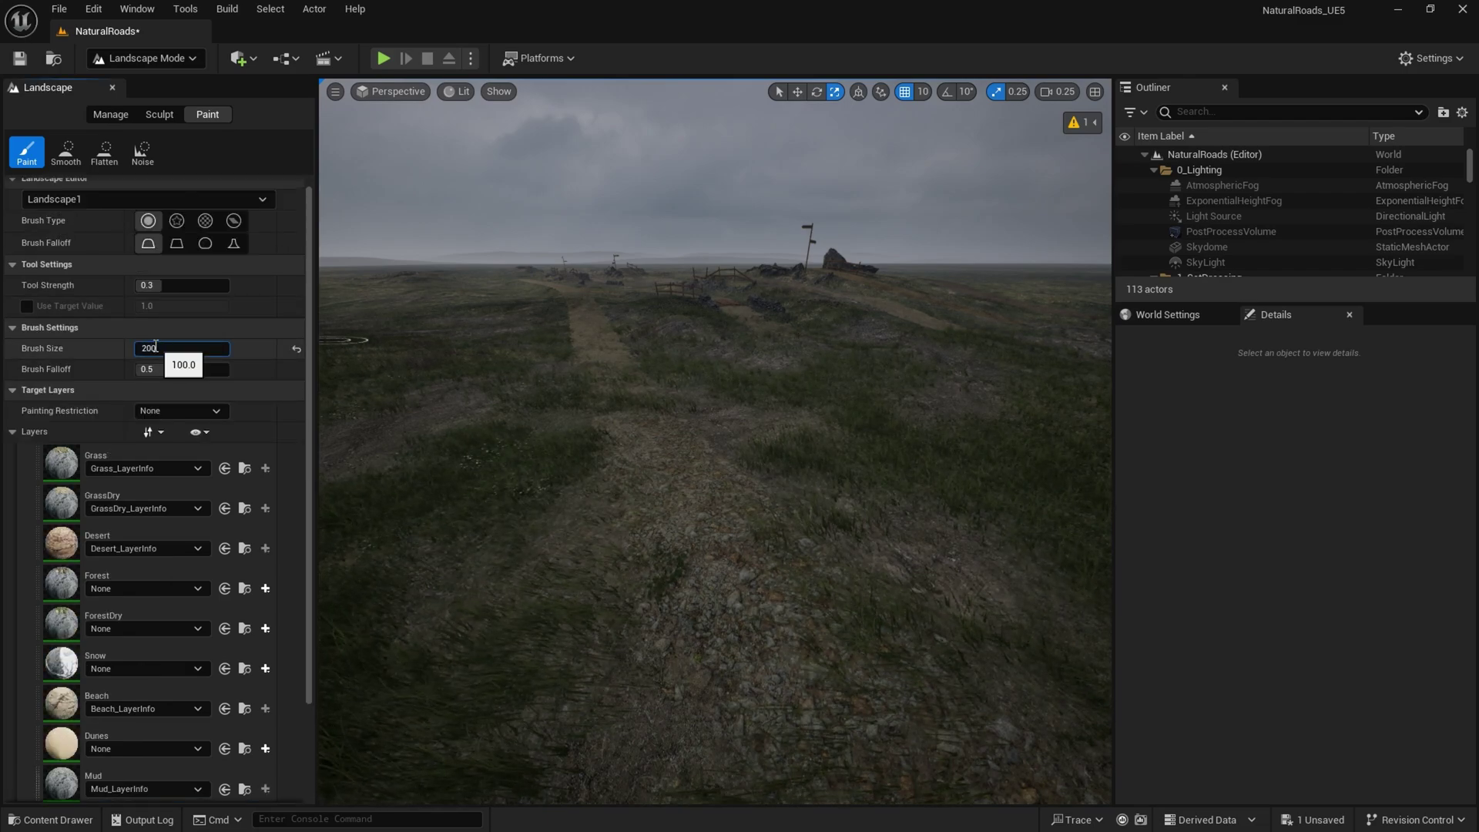
{"action": "type", "text": "00"}
{"action": "key", "text": "Return"}
{"action": "mouse_move", "coordinate": [766, 633]}
{"action": "left_mouse_down"}
{"action": "mouse_move", "coordinate": [870, 315]}
{"action": "mouse_move", "coordinate": [598, 451]}
{"action": "mouse_move", "coordinate": [1040, 324]}
{"action": "left_mouse_up"}
{"action": "mouse_move", "coordinate": [1016, 331]}
{"action": "right_mouse_down"}
{"action": "mouse_move", "coordinate": [1054, 328]}
{"action": "mouse_move", "coordinate": [1023, 361]}
{"action": "right_mouse_up"}
{"action": "key", "text": "w"}
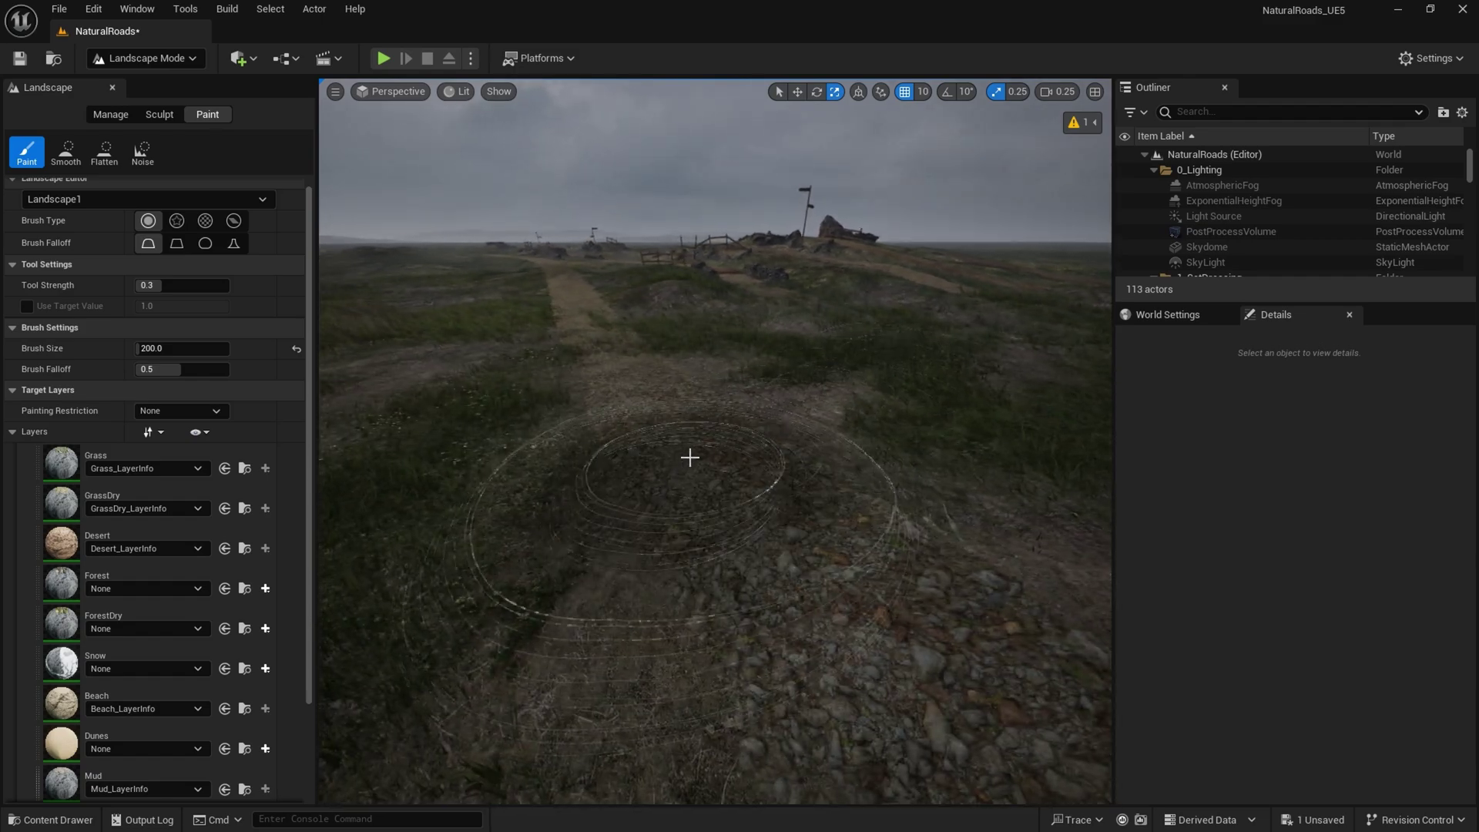
{"action": "scroll", "coordinate": [753, 482], "scroll_direction": "up", "scroll_amount": 3}
{"action": "scroll", "coordinate": [855, 515], "scroll_direction": "up", "scroll_amount": 2}
{"action": "mouse_move", "coordinate": [605, 451]}
{"action": "right_mouse_down"}
{"action": "mouse_move", "coordinate": [678, 462]}
{"action": "mouse_move", "coordinate": [841, 416]}
{"action": "right_mouse_up"}
{"action": "right_click_drag", "start_coordinate": [707, 518], "coordinate": [762, 511]}
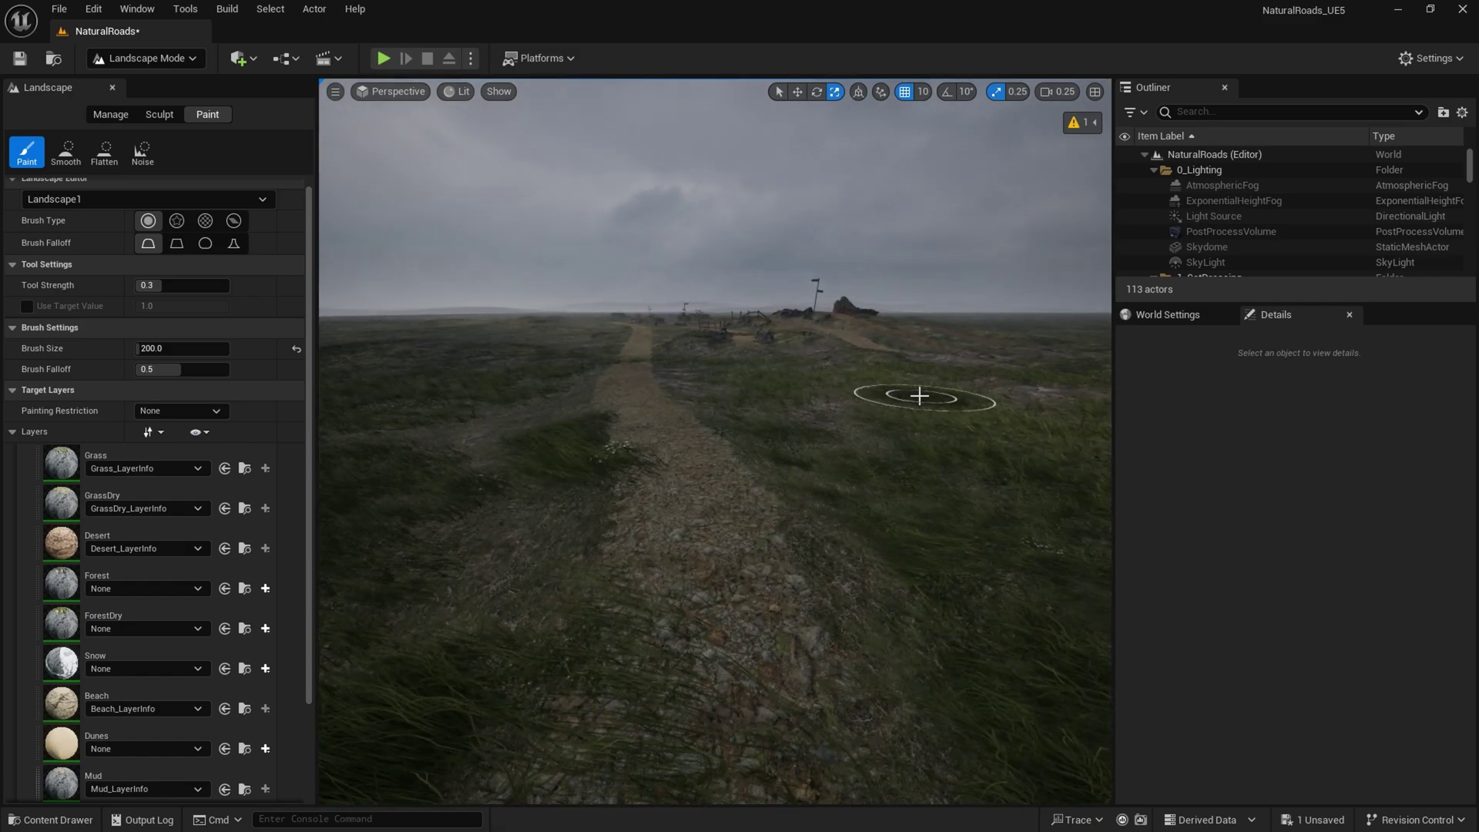
Step: Return to landscape spline editing and select all connected segments of the road spline
{"action": "left_click", "coordinate": [115, 116]}
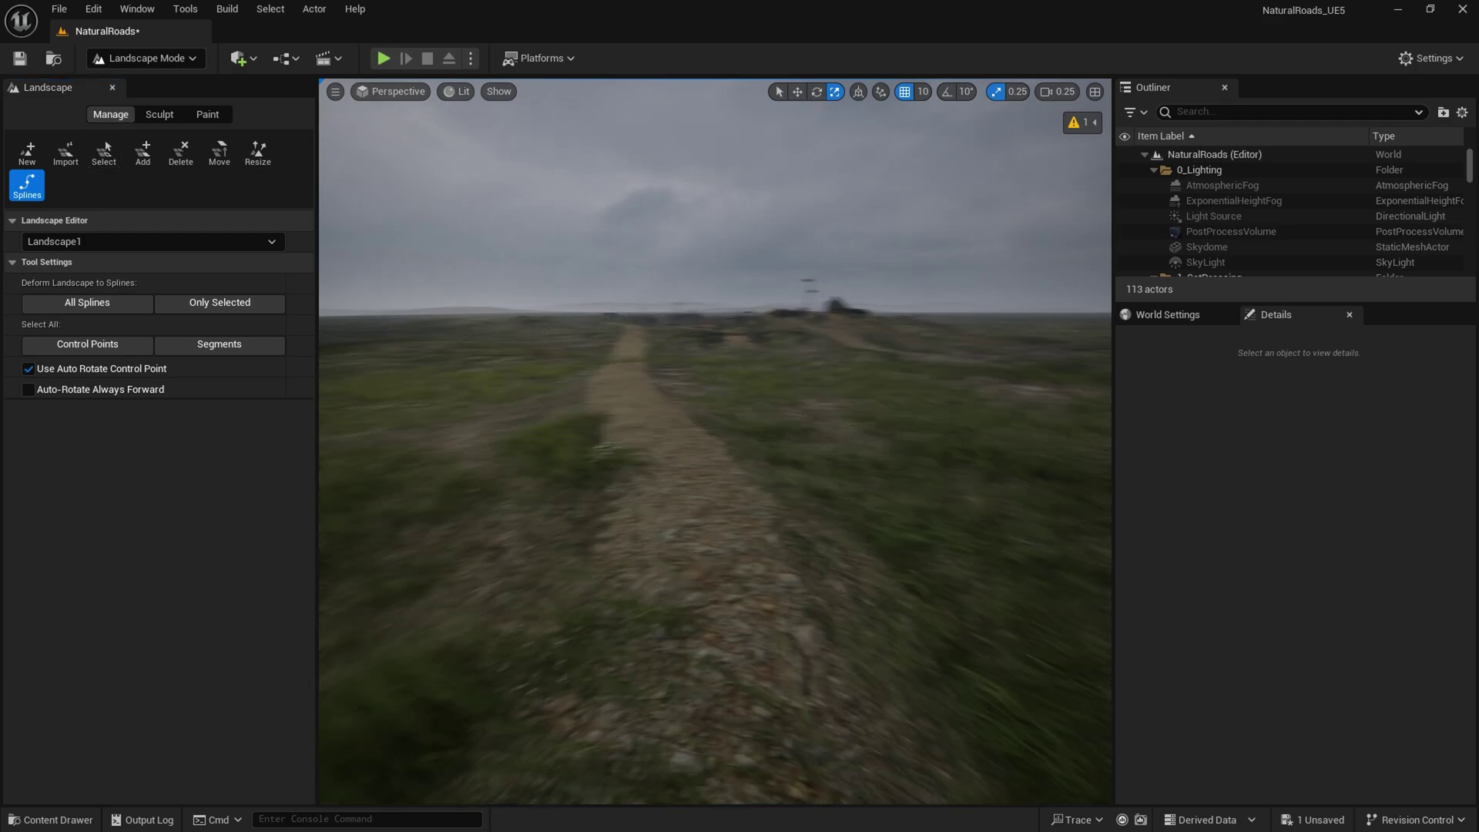
{"action": "left_click", "coordinate": [617, 428]}
{"action": "scroll", "coordinate": [1165, 485], "scroll_direction": "up", "scroll_amount": 10}
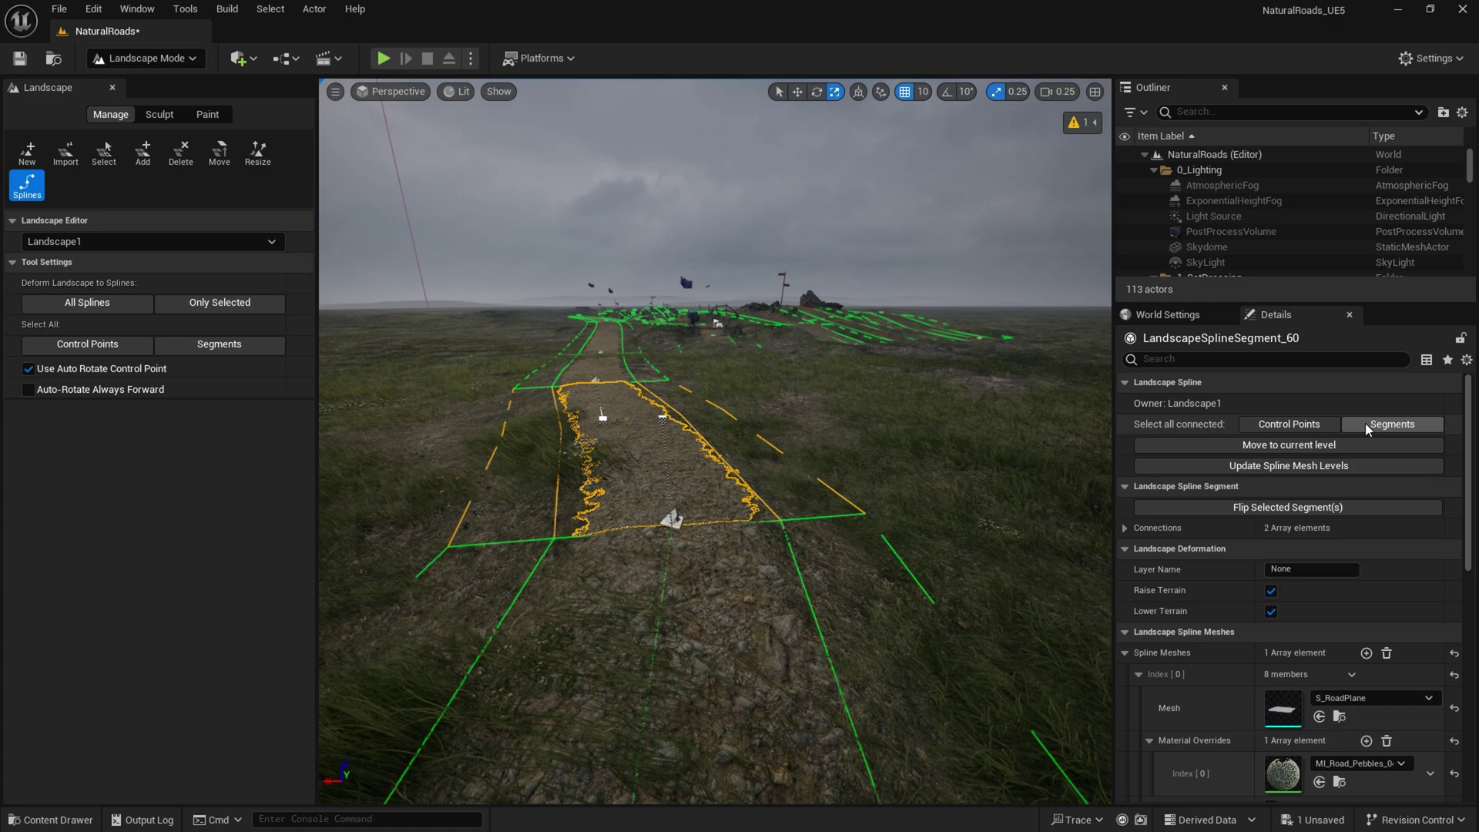
{"action": "left_click", "coordinate": [1365, 423]}
{"action": "scroll", "coordinate": [1265, 544], "scroll_direction": "down", "scroll_amount": 2}
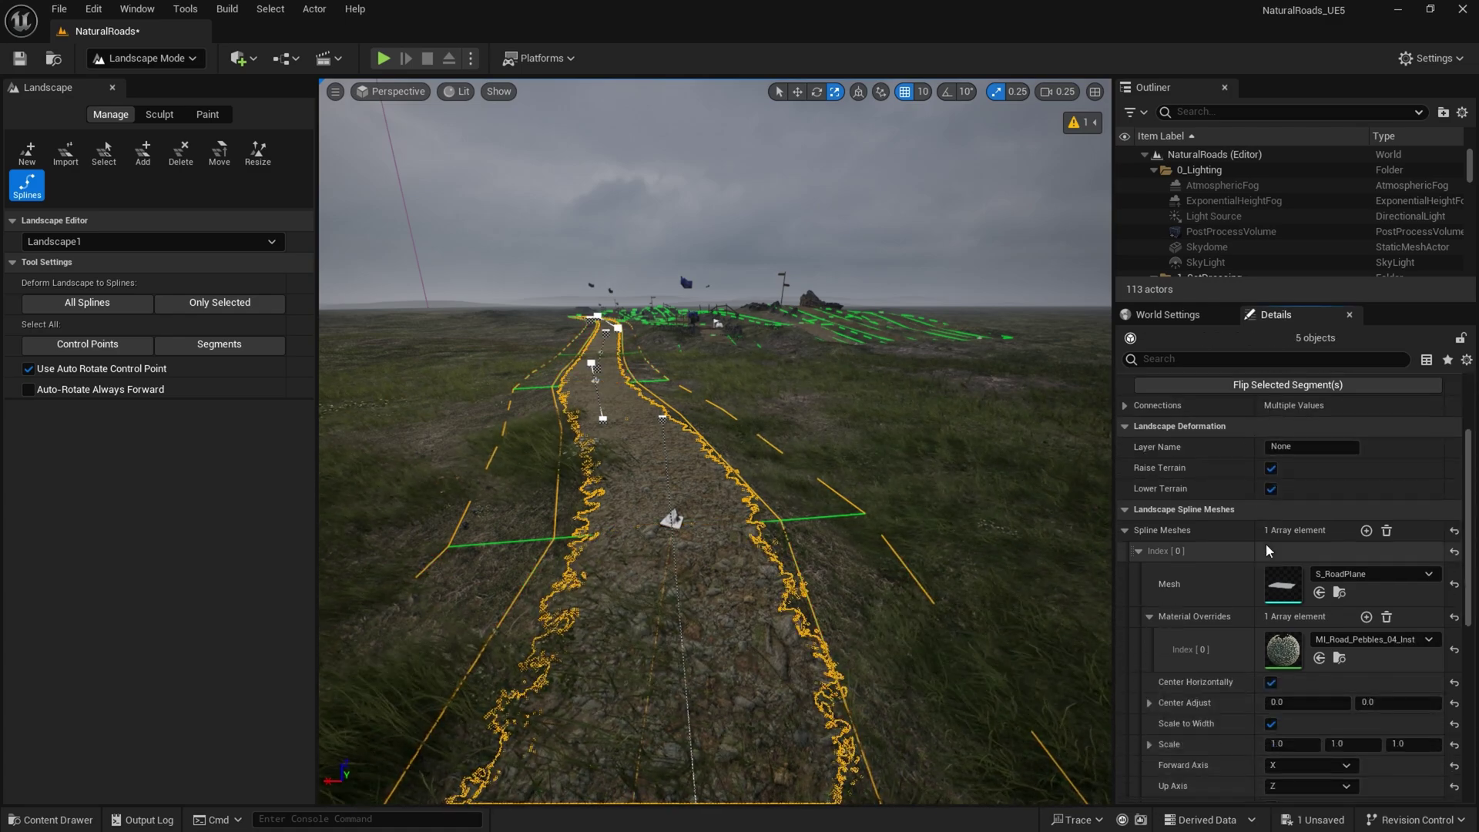
{"action": "scroll", "coordinate": [1265, 544], "scroll_direction": "down", "scroll_amount": 8}
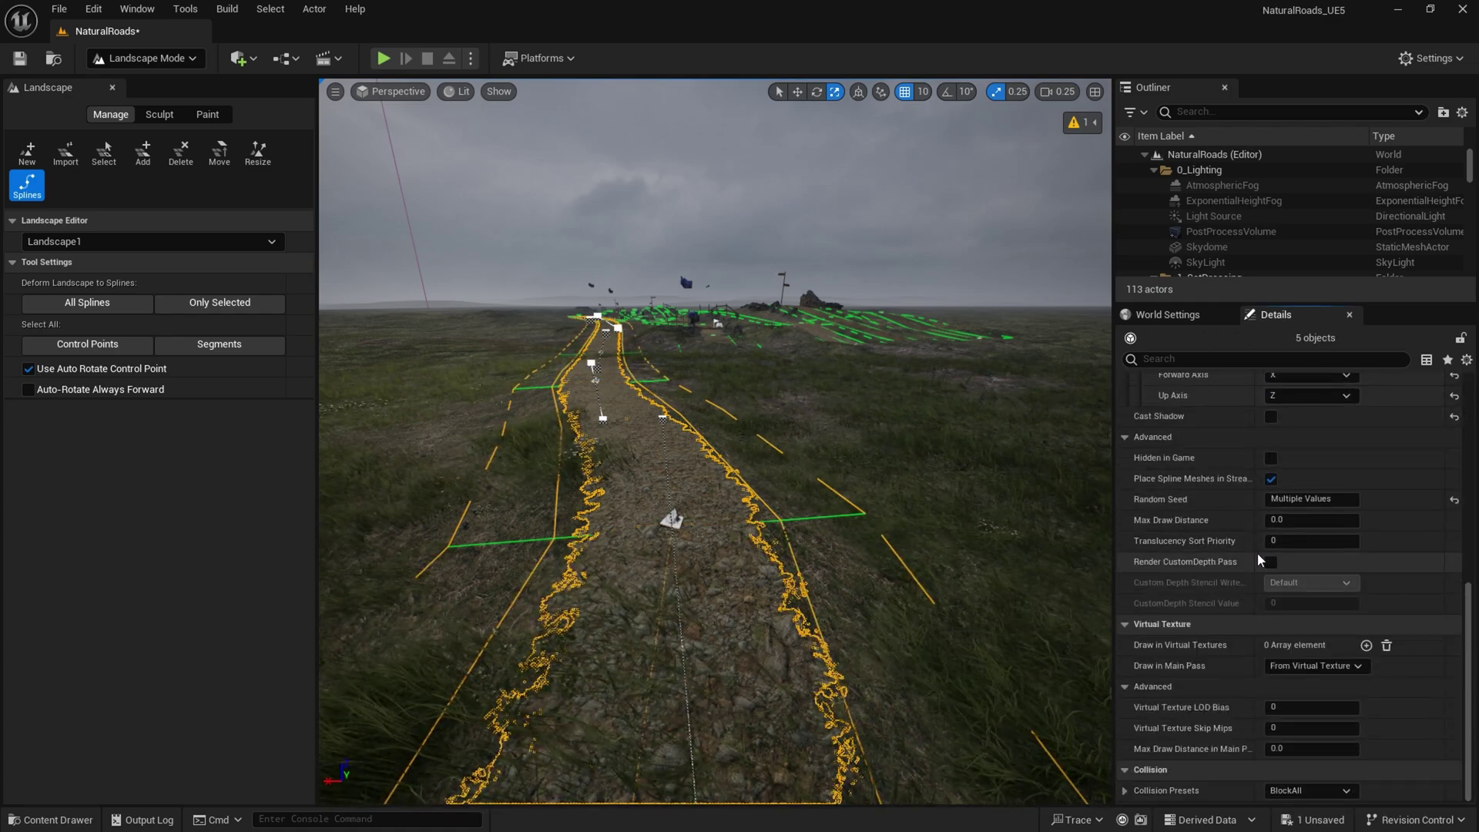
{"action": "scroll", "coordinate": [1258, 552], "scroll_direction": "up", "scroll_amount": 5}
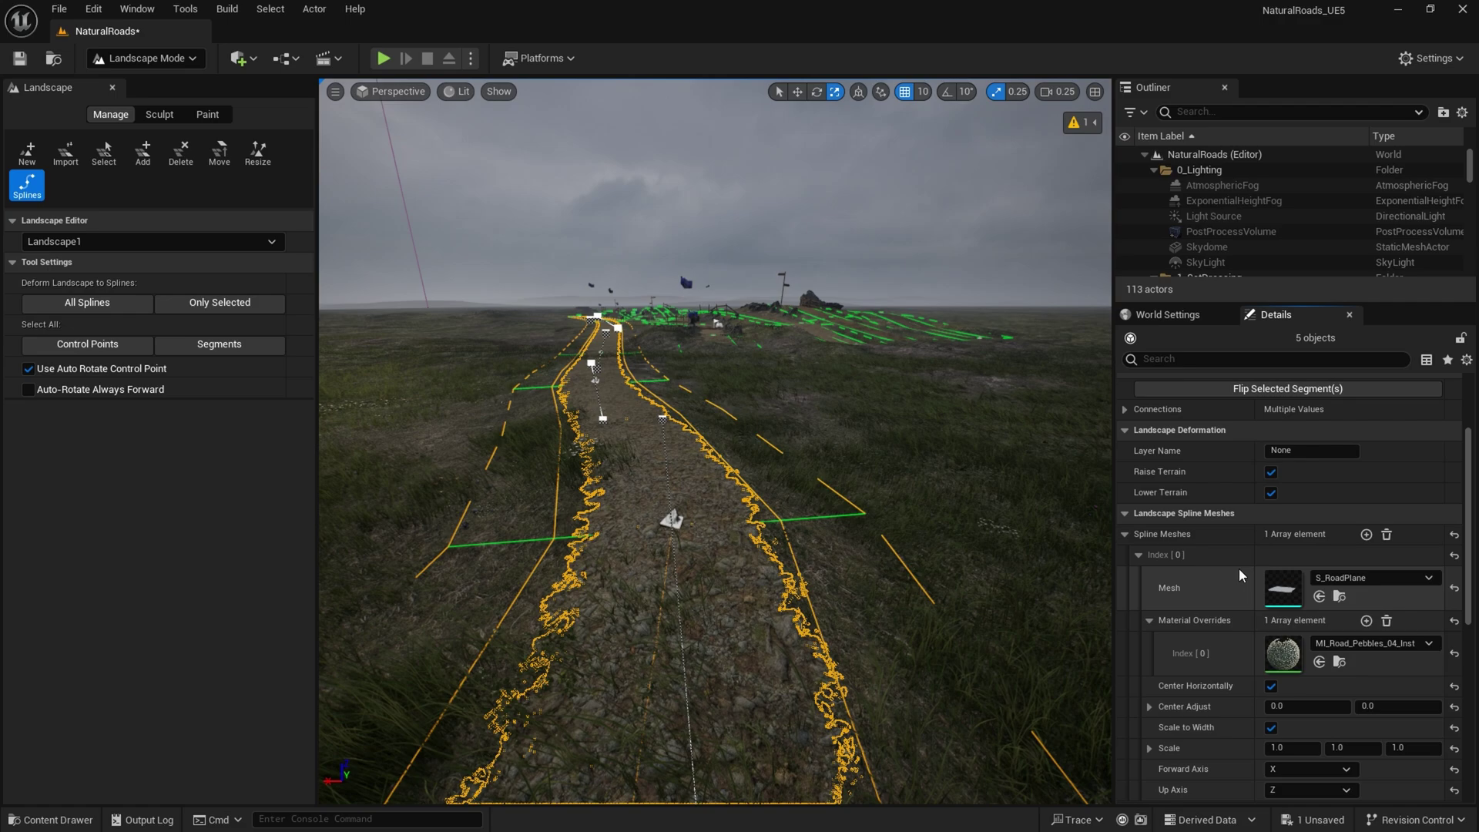
{"action": "scroll", "coordinate": [1239, 567], "scroll_direction": "up", "scroll_amount": 1}
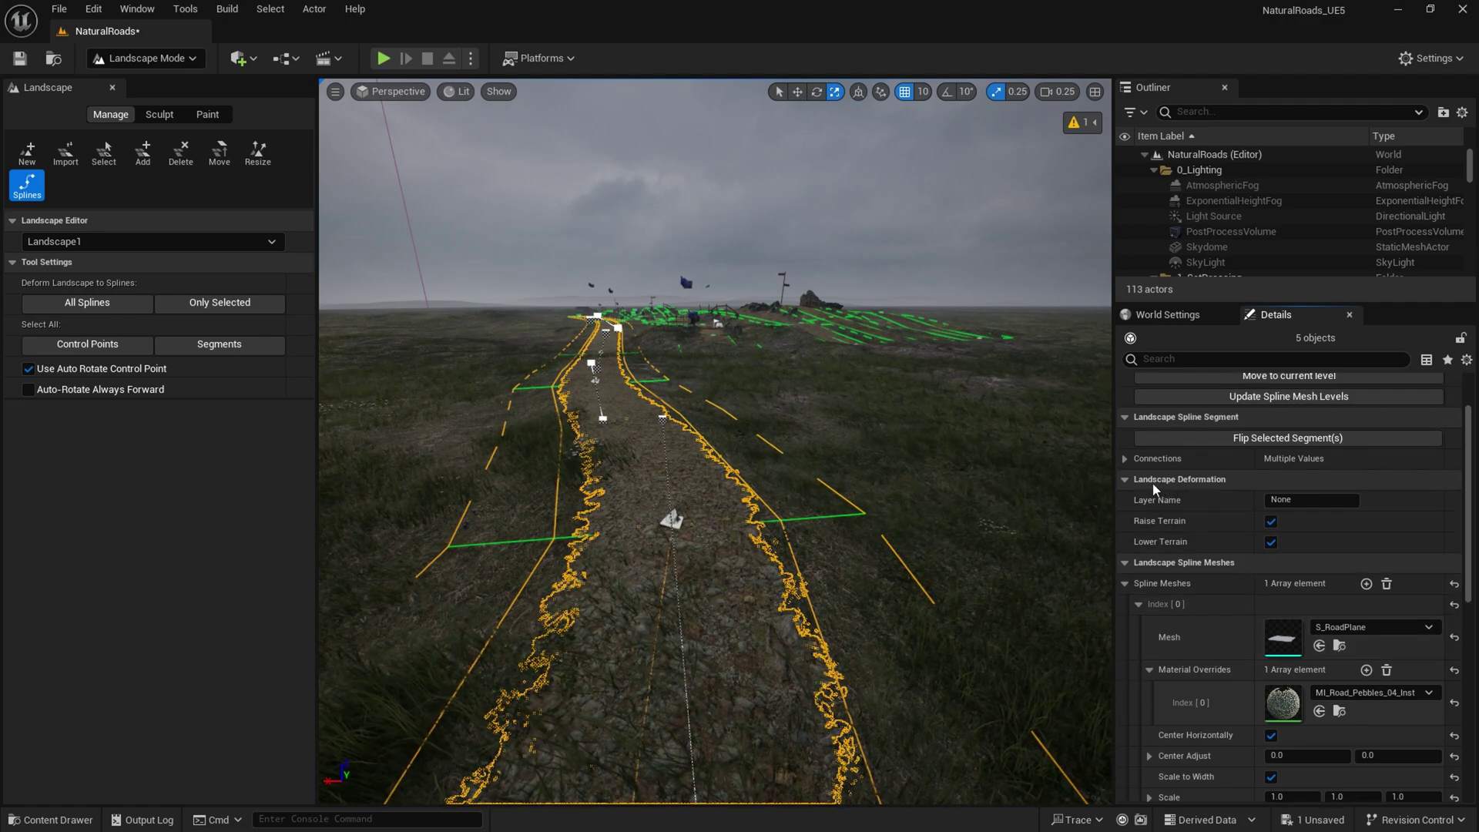
Step: Set the selected segments' deformation layer name to RemoveProcedural and disable Raise Terrain and Lower Terrain
{"action": "mouse_move", "coordinate": [1176, 500]}
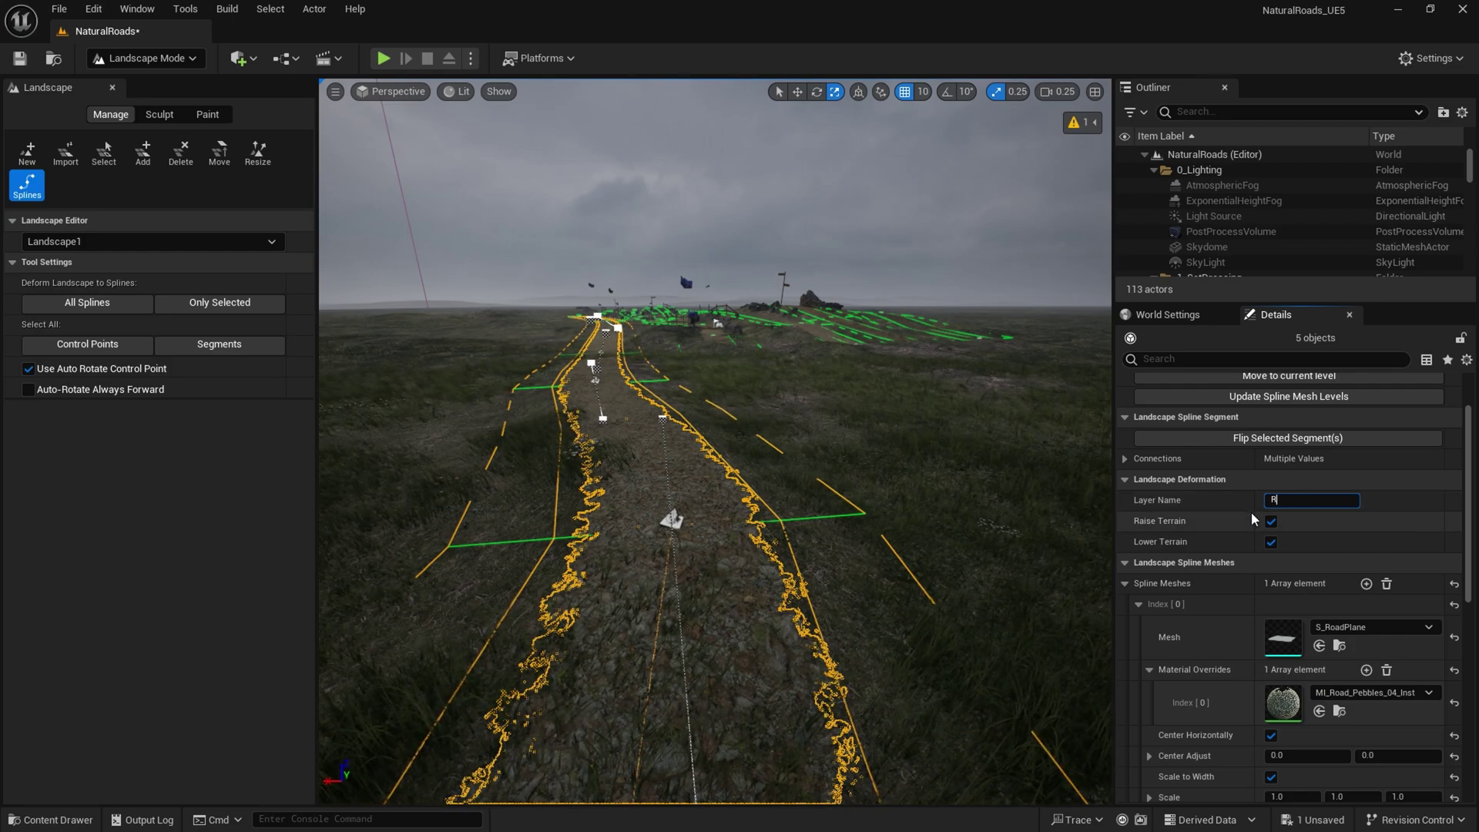
{"action": "type", "text": "move"}
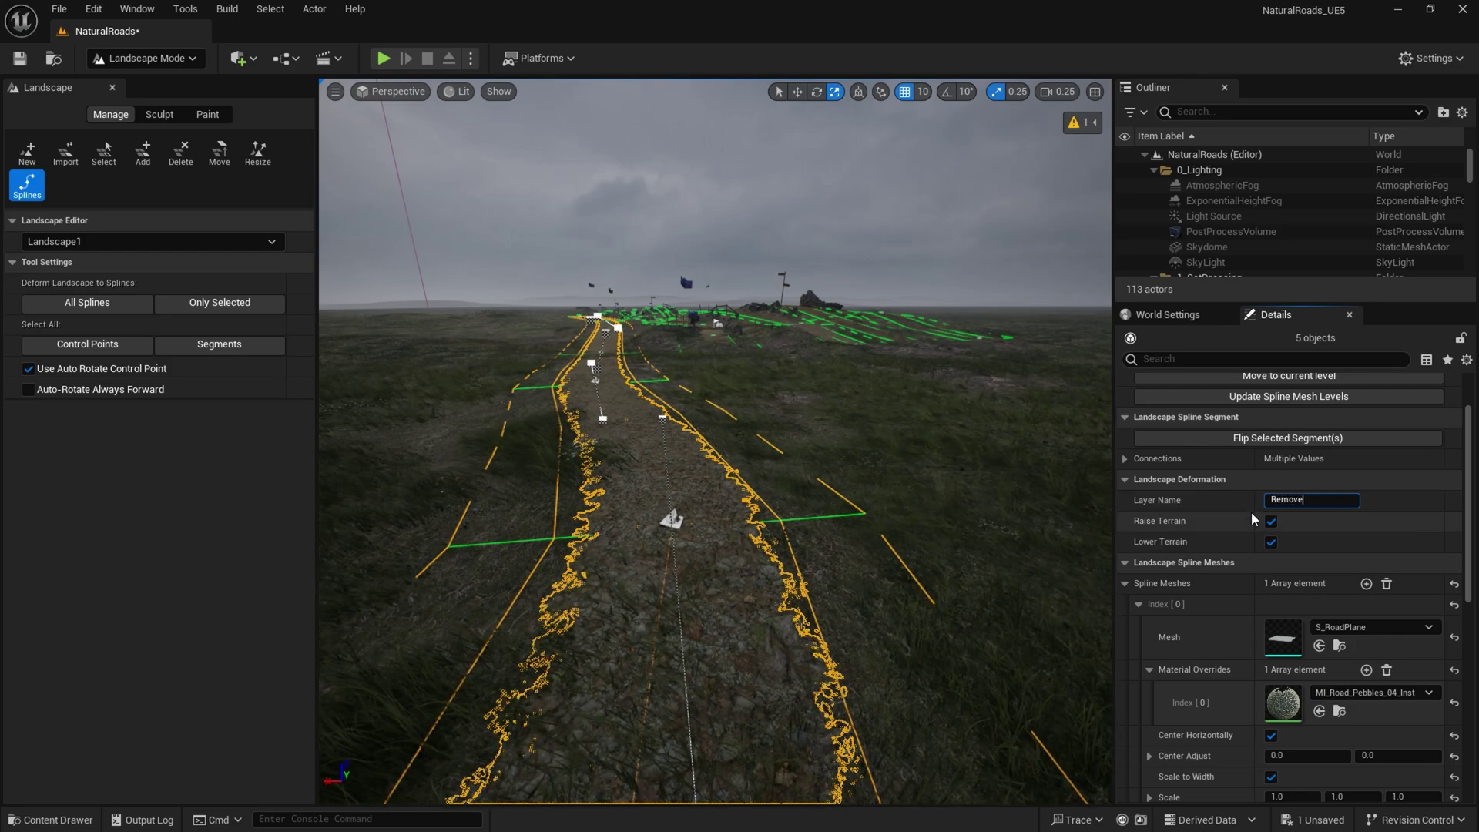
{"action": "type", "text": "Procedural"}
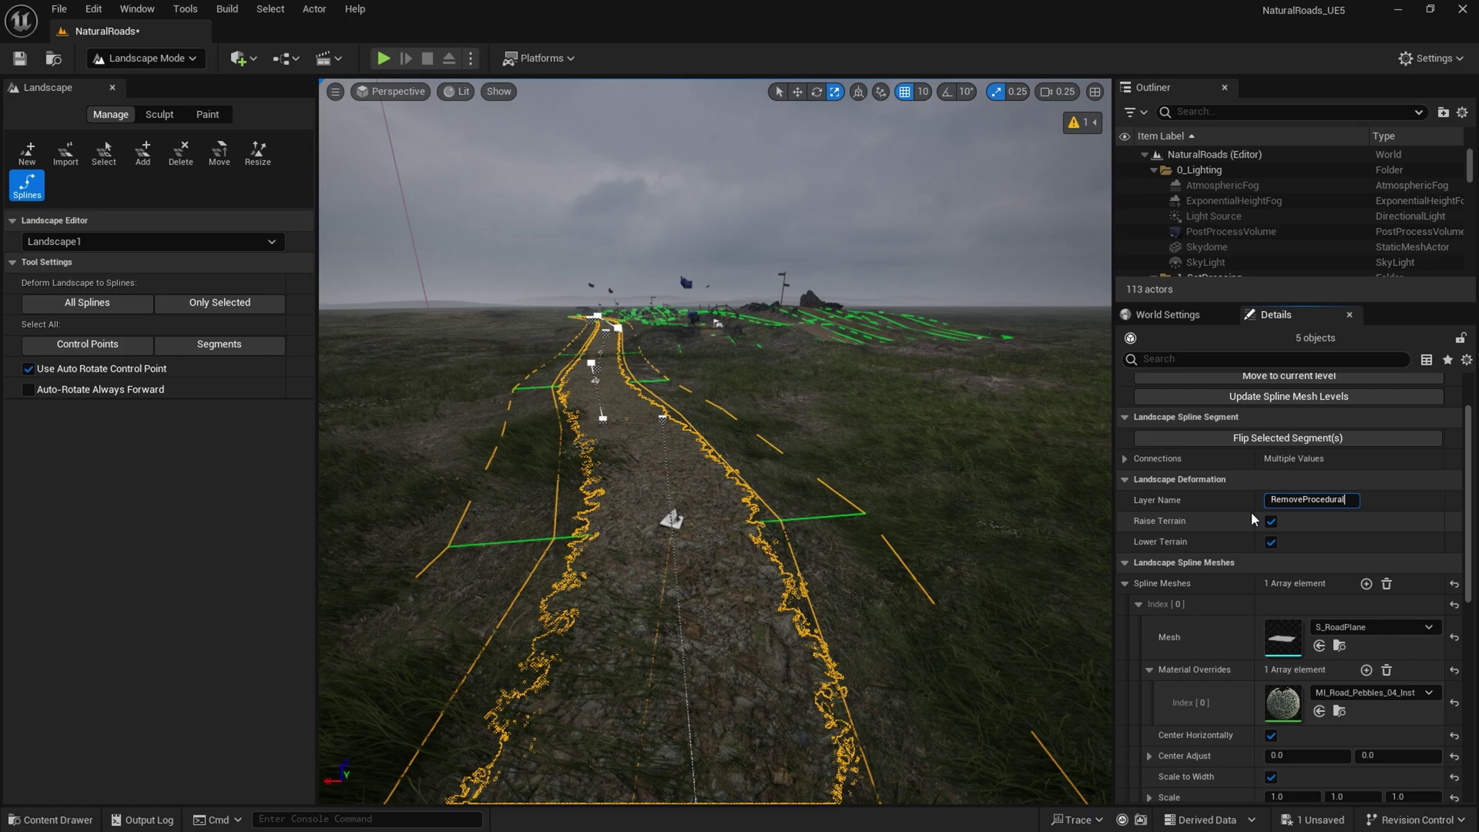
{"action": "key", "text": "Return"}
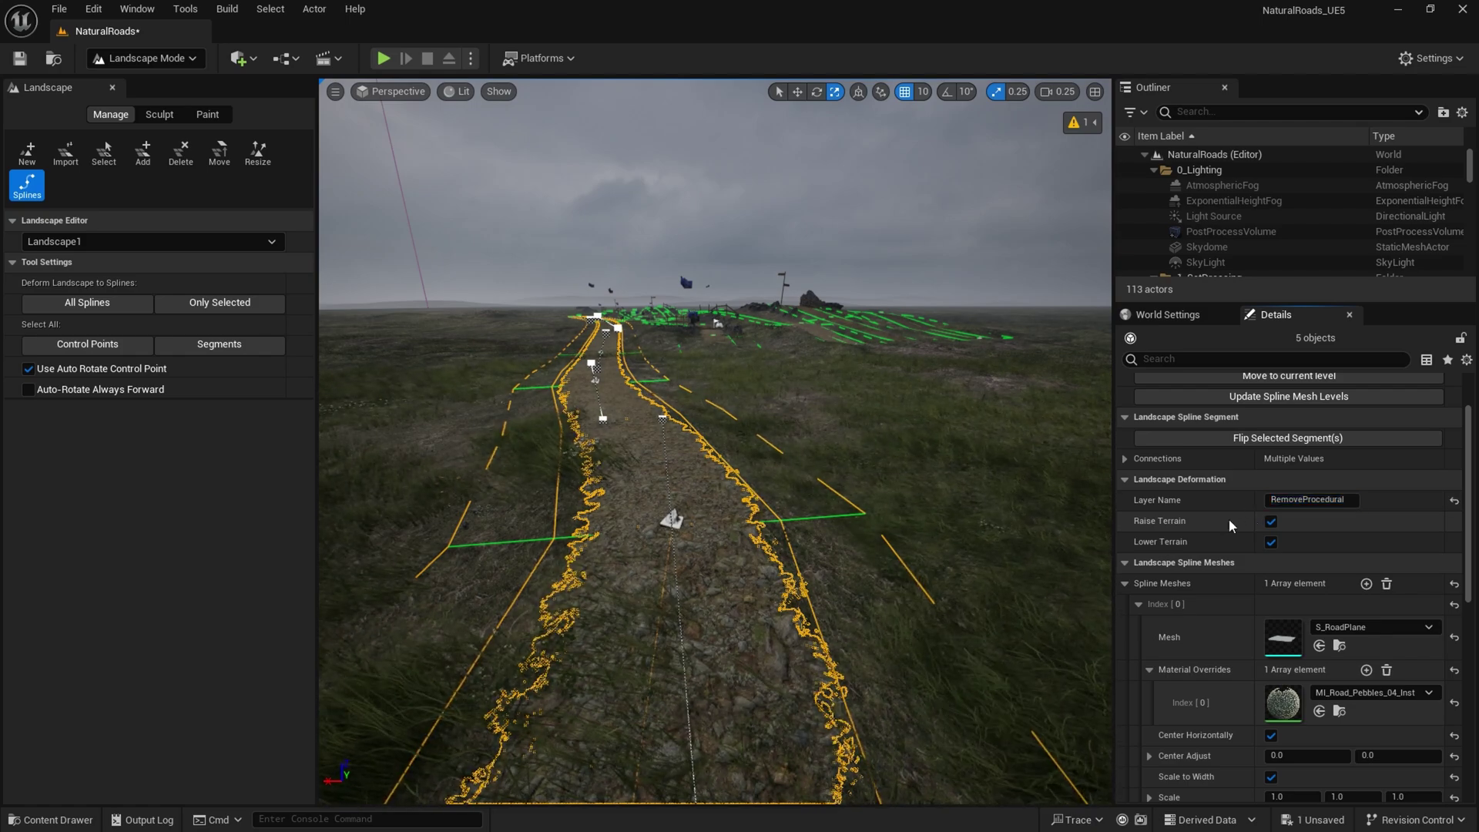
{"action": "left_click", "coordinate": [1271, 521]}
{"action": "left_click", "coordinate": [1271, 542]}
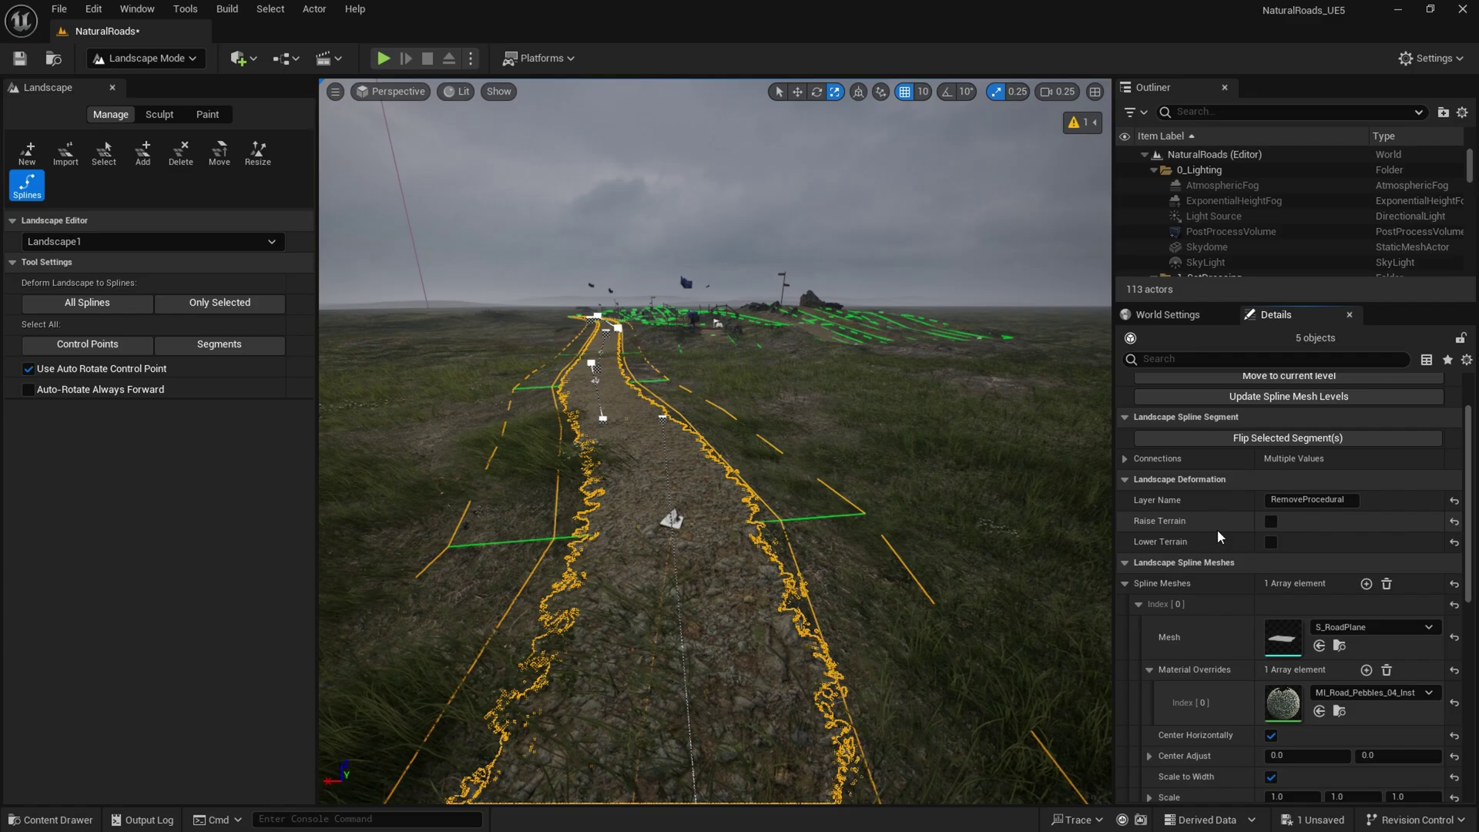
Step: Deform the landscape to only the selected splines to apply the RemoveProcedural layer along the road, and inspect the road surface
{"action": "right_click_drag", "start_coordinate": [925, 477], "coordinate": [949, 420]}
{"action": "key", "text": "s"}
{"action": "key", "text": "w"}
{"action": "right_click_drag", "start_coordinate": [835, 478], "coordinate": [930, 470]}
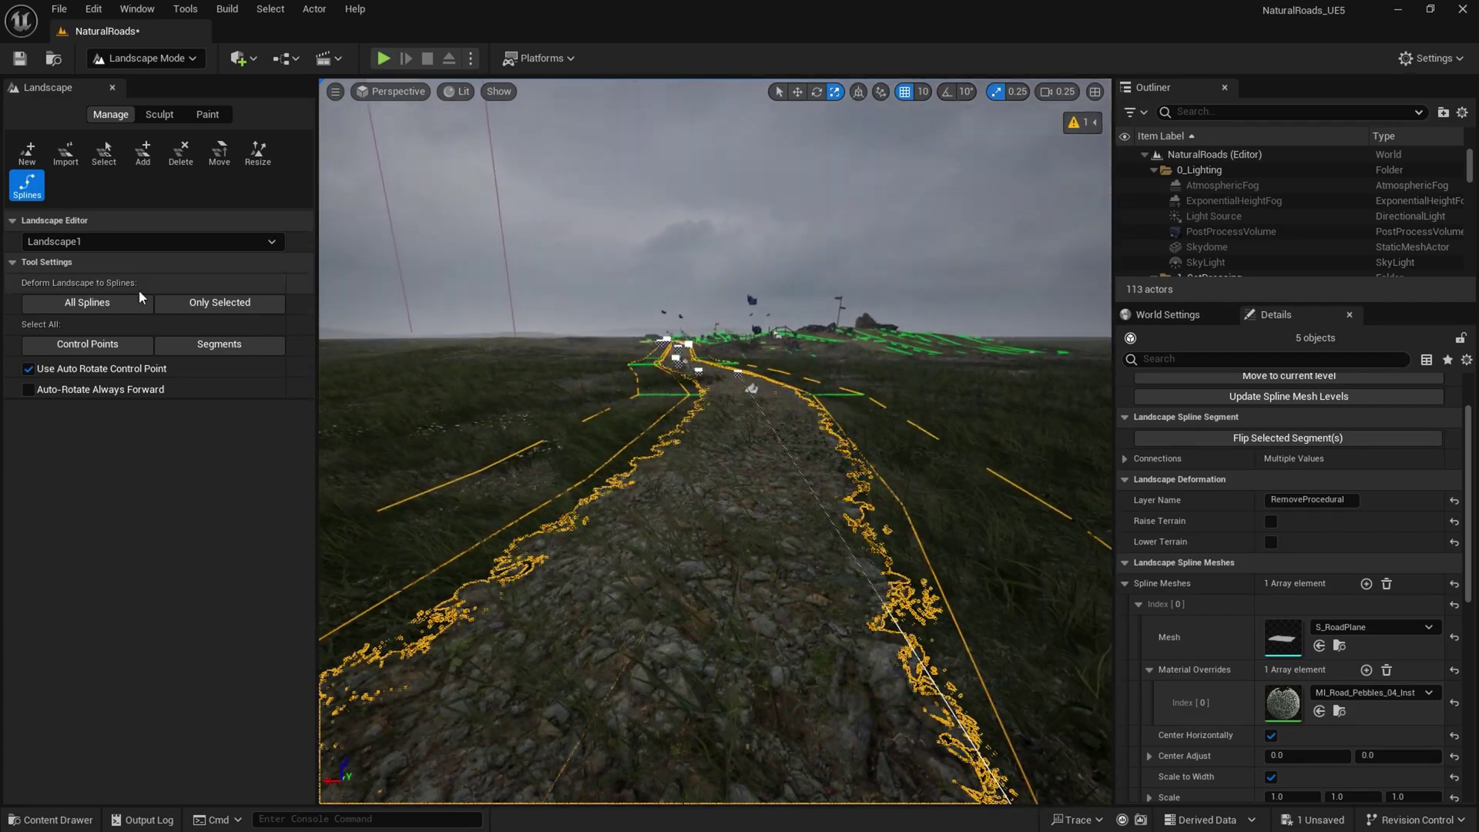
{"action": "left_click", "coordinate": [205, 305]}
{"action": "right_click_drag", "start_coordinate": [785, 363], "coordinate": [835, 346]}
{"action": "key", "text": "g"}
{"action": "key", "text": "s"}
{"action": "right_click_drag", "start_coordinate": [774, 448], "coordinate": [716, 415]}
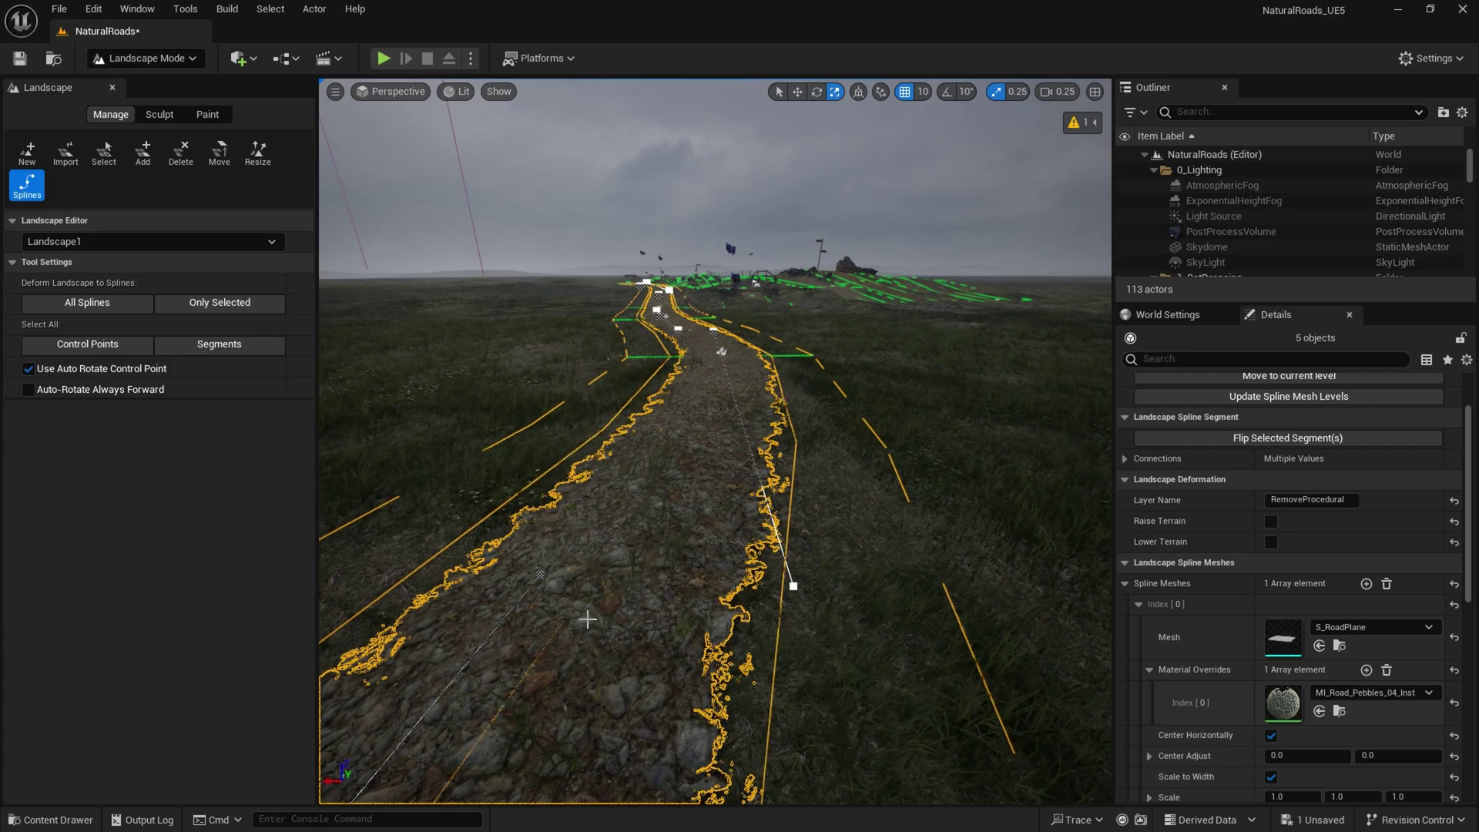
{"action": "key", "text": "w"}
{"action": "right_click_drag", "start_coordinate": [691, 490], "coordinate": [738, 421]}
{"action": "key", "text": "q"}
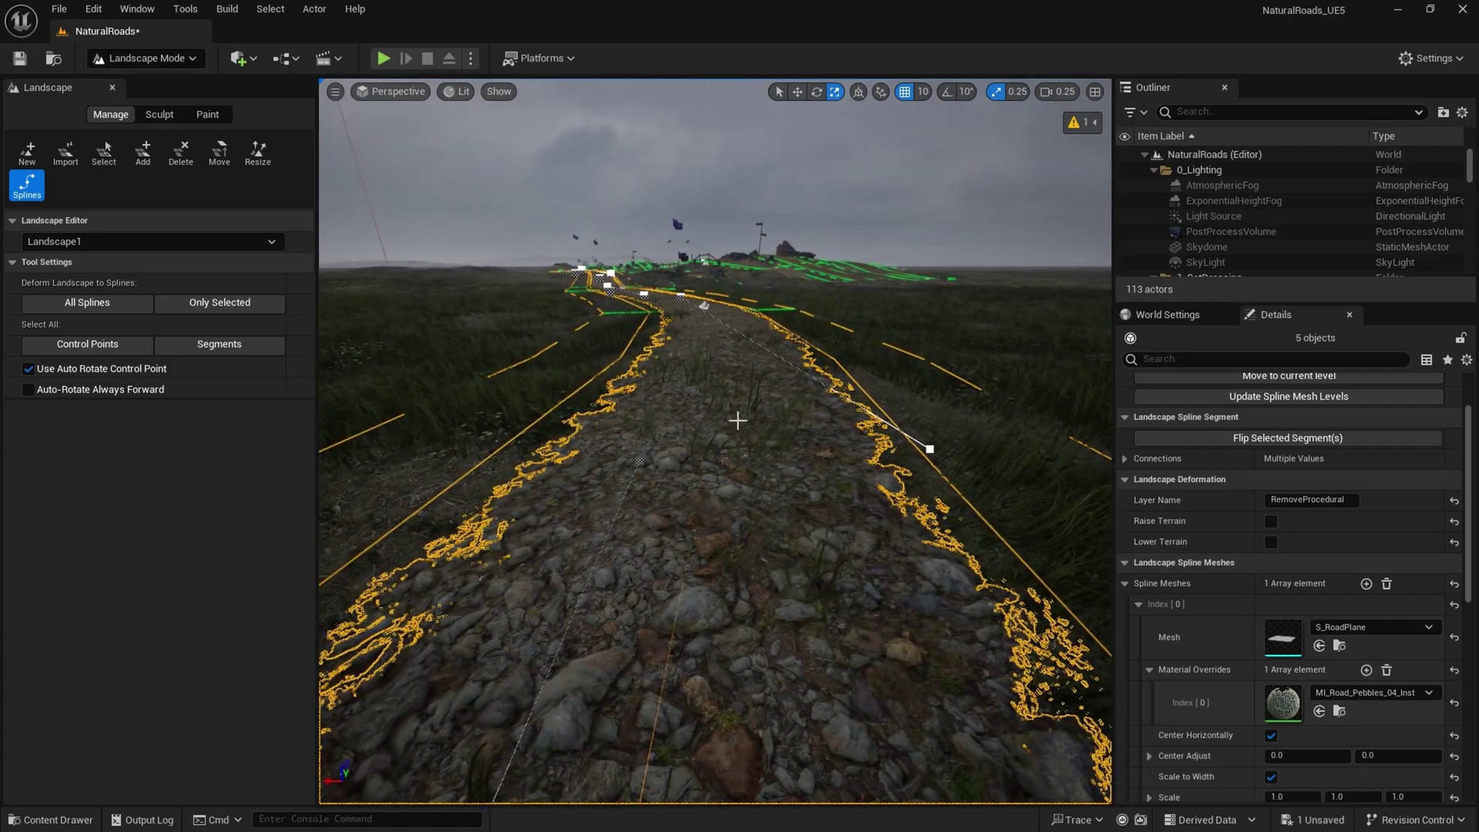
Step: Select all connected control points of the road spline and set their Side Falloff to 300, after trying 200
{"action": "scroll", "coordinate": [750, 482], "scroll_direction": "down", "scroll_amount": 3}
{"action": "scroll", "coordinate": [1165, 640], "scroll_direction": "down", "scroll_amount": 6}
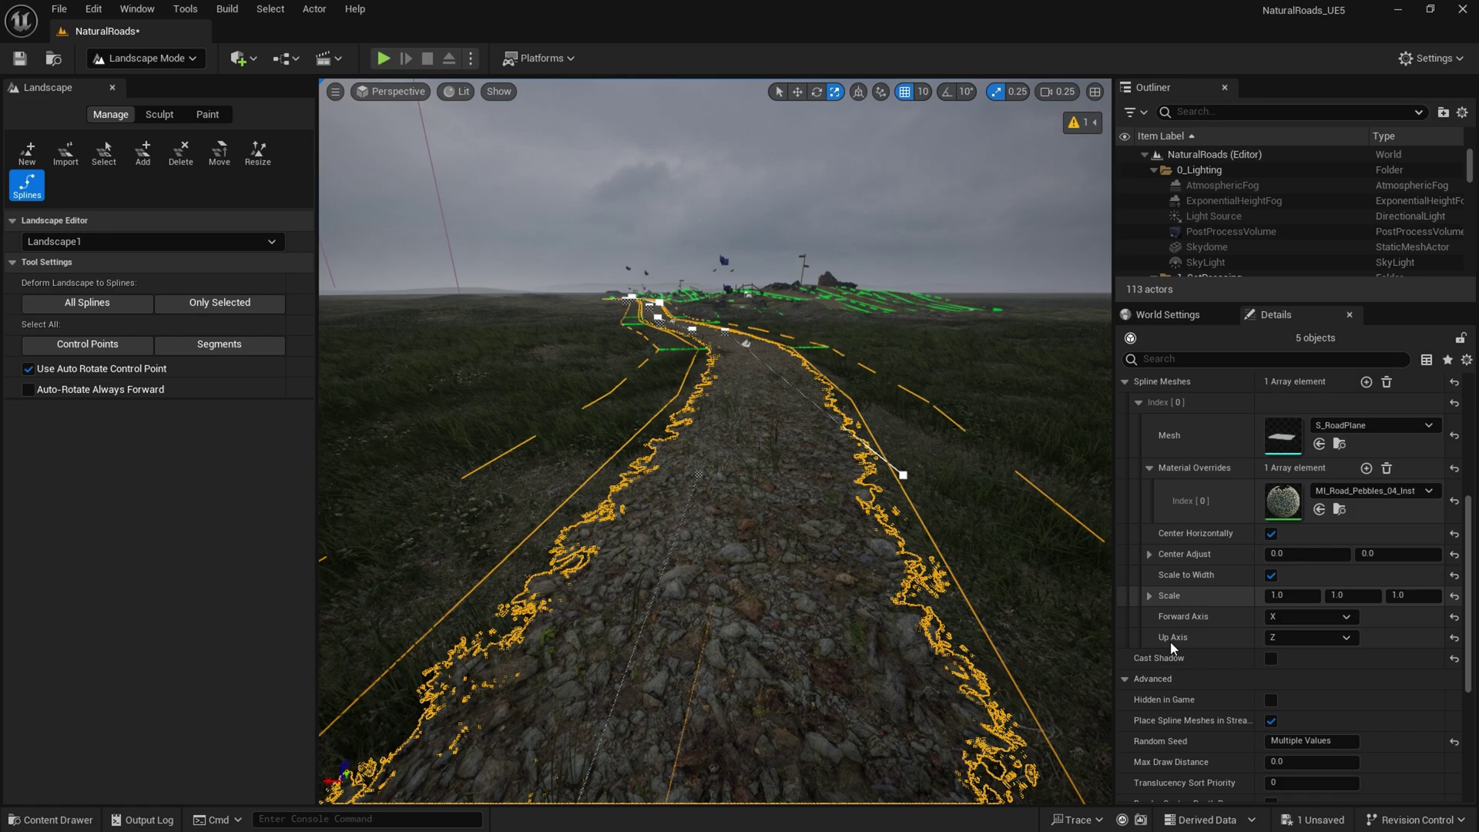
{"action": "scroll", "coordinate": [1166, 637], "scroll_direction": "up", "scroll_amount": 10}
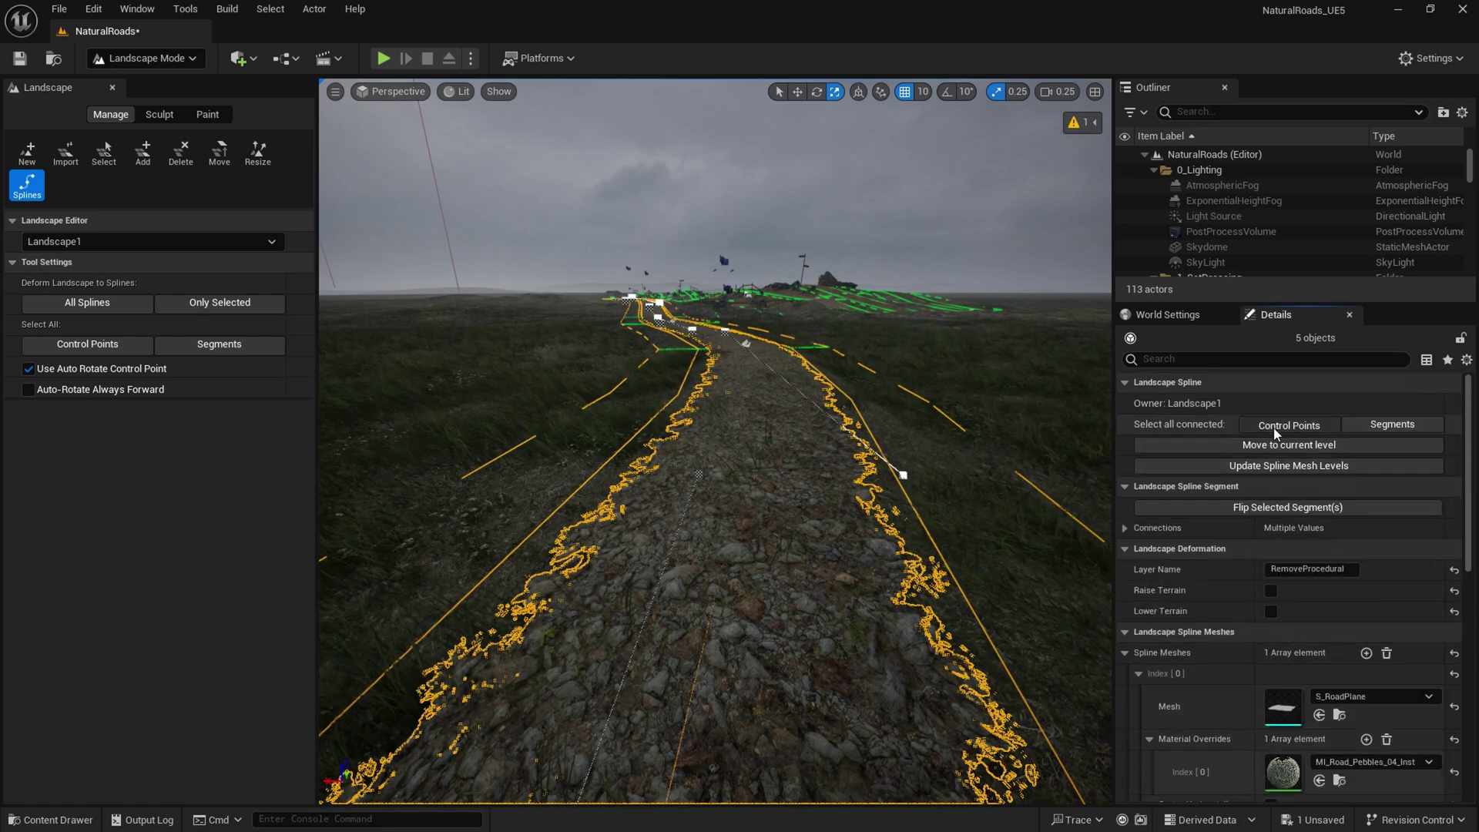
{"action": "left_click", "coordinate": [1275, 427]}
{"action": "scroll", "coordinate": [1239, 532], "scroll_direction": "down", "scroll_amount": 3}
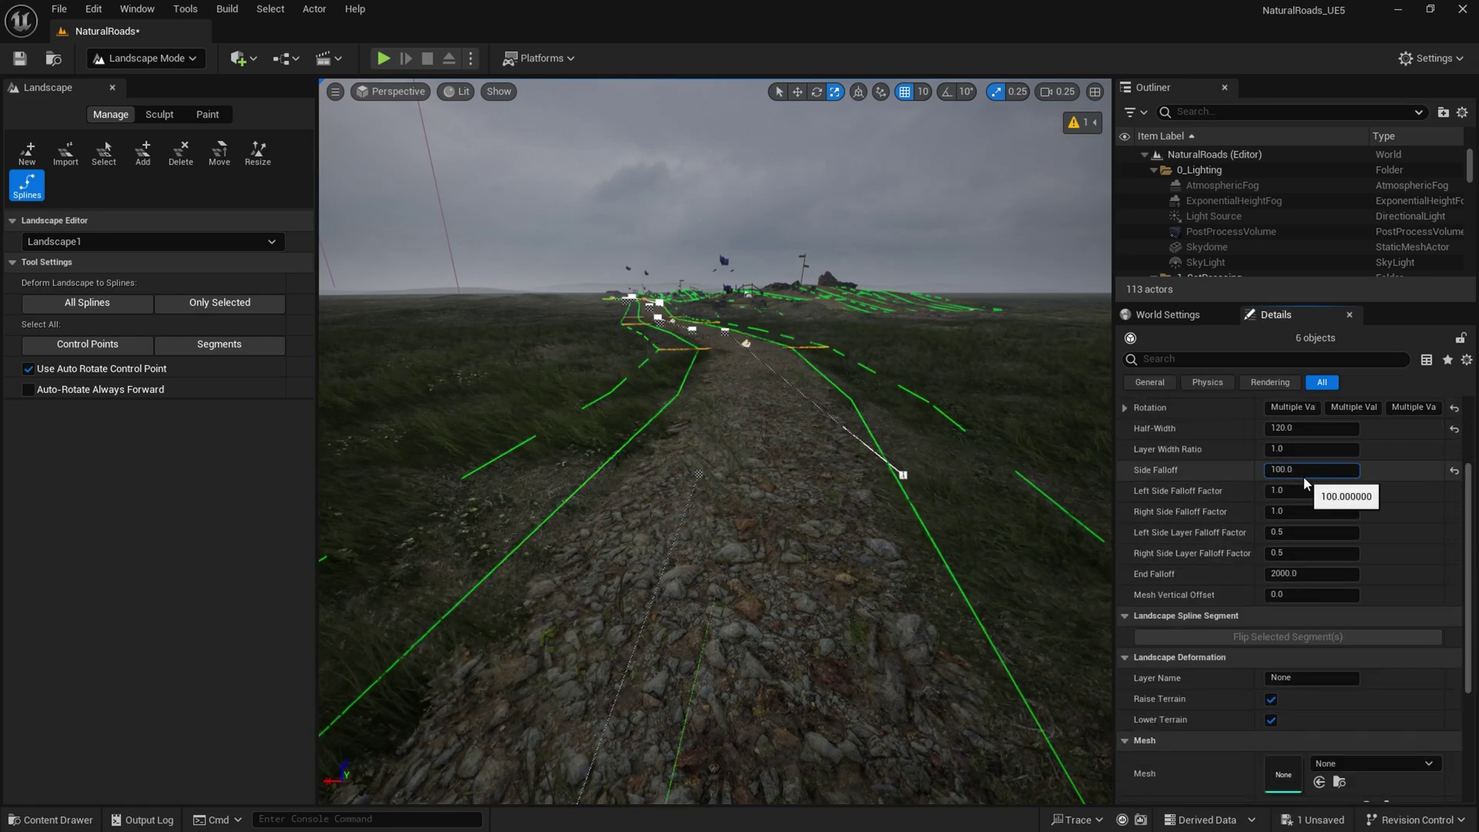
{"action": "left_click", "coordinate": [1283, 469]}
{"action": "type", "text": "200"}
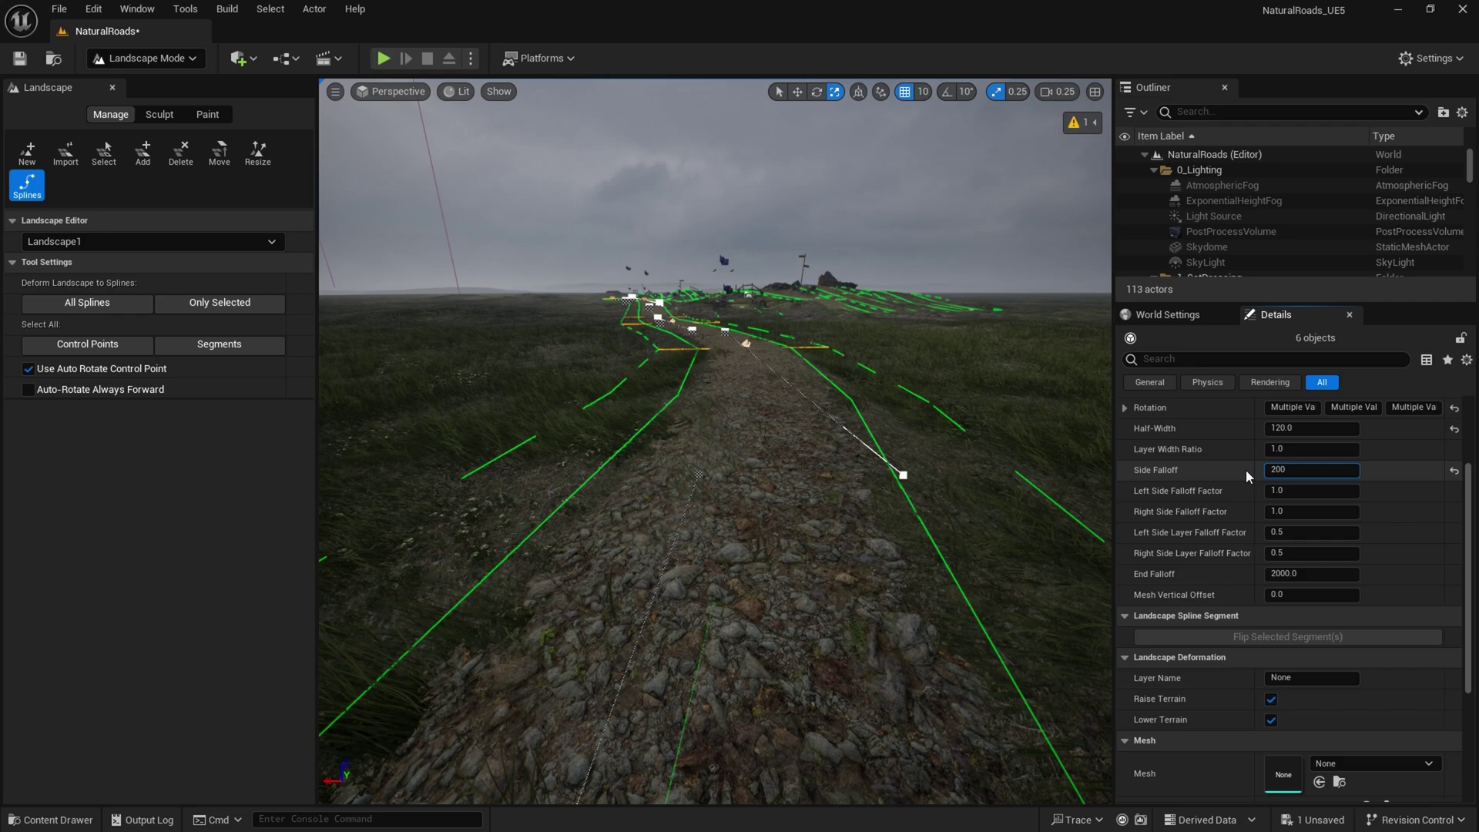
{"action": "key", "text": "Return"}
{"action": "left_click", "coordinate": [1274, 470]}
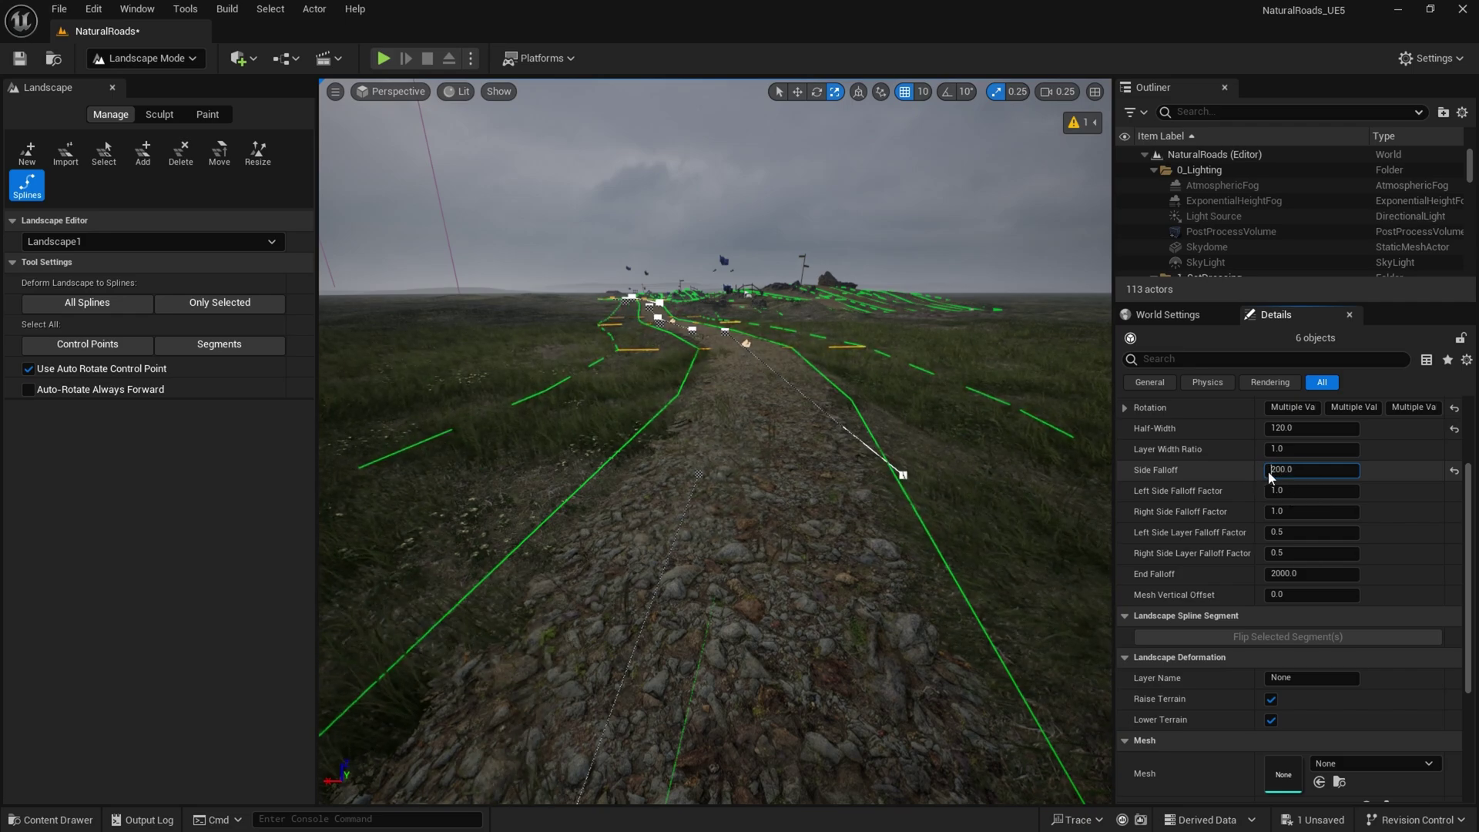
{"action": "type", "text": "3"}
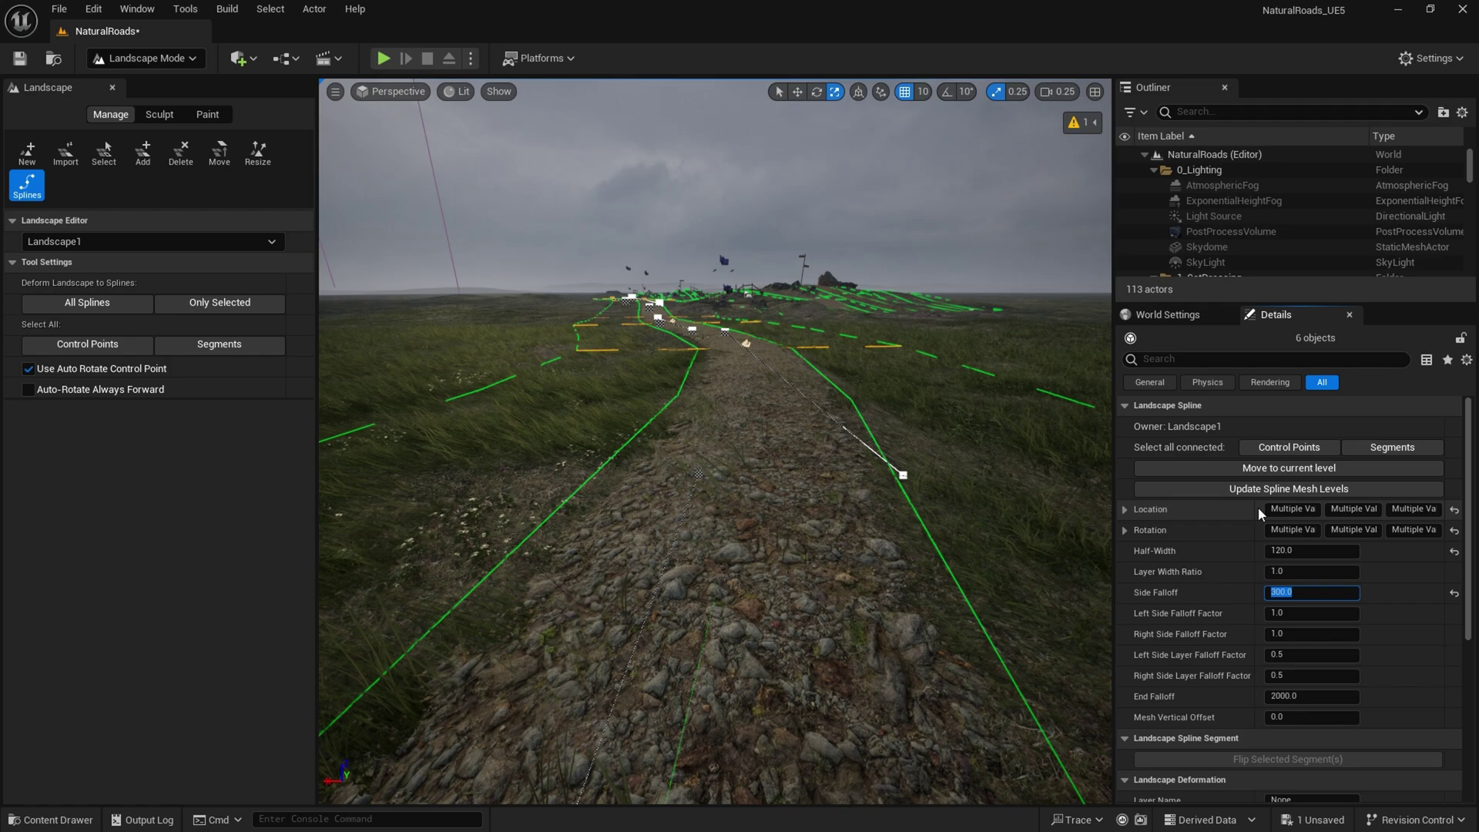
Step: Select all connected segments, deform the landscape to only the selected splines, and inspect the wider cleared area along the road
{"action": "left_click", "coordinate": [1365, 453]}
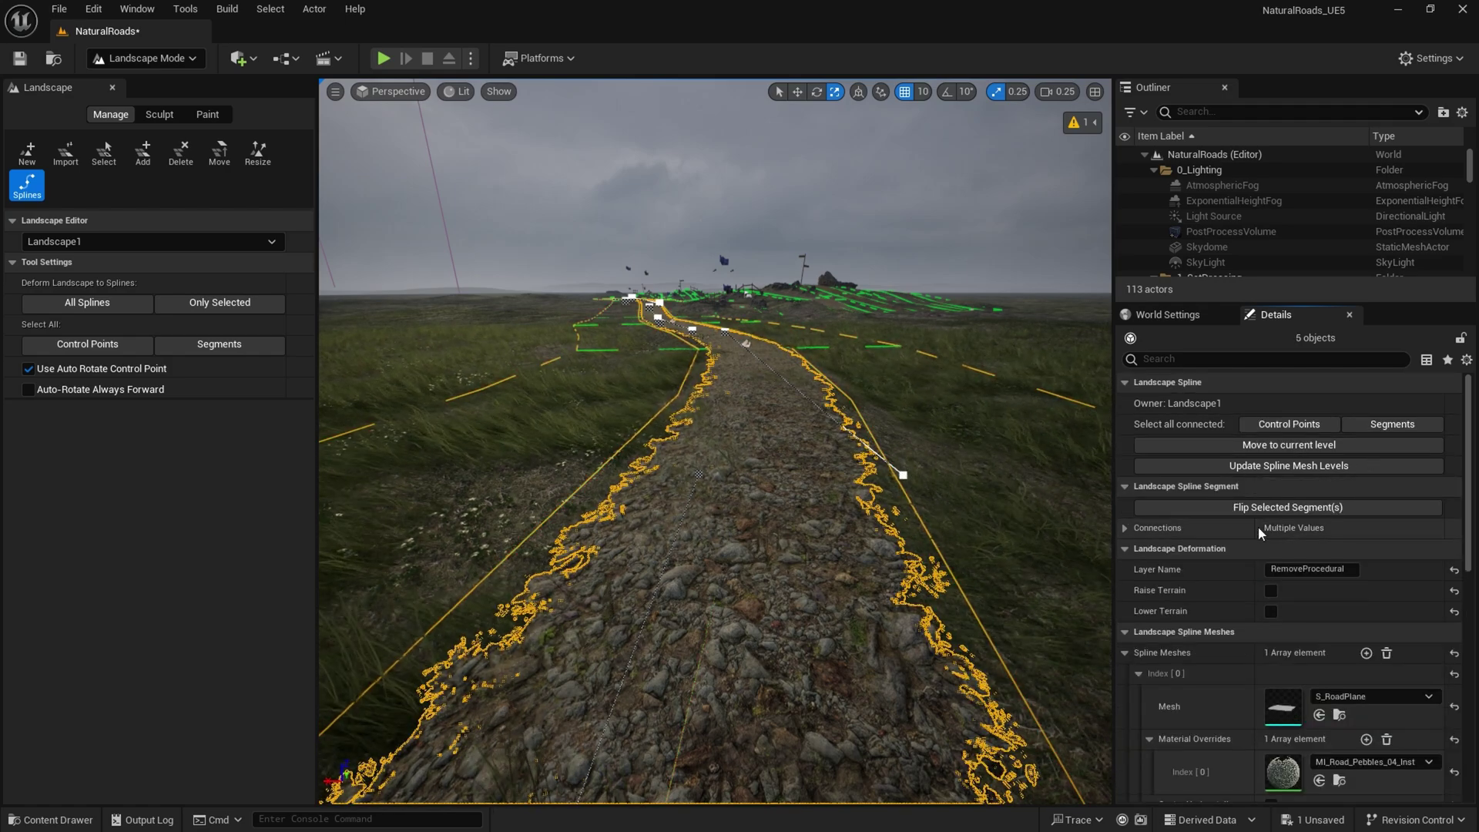
{"action": "scroll", "coordinate": [1324, 550], "scroll_direction": "down", "scroll_amount": 2}
{"action": "scroll", "coordinate": [1321, 551], "scroll_direction": "down", "scroll_amount": 5}
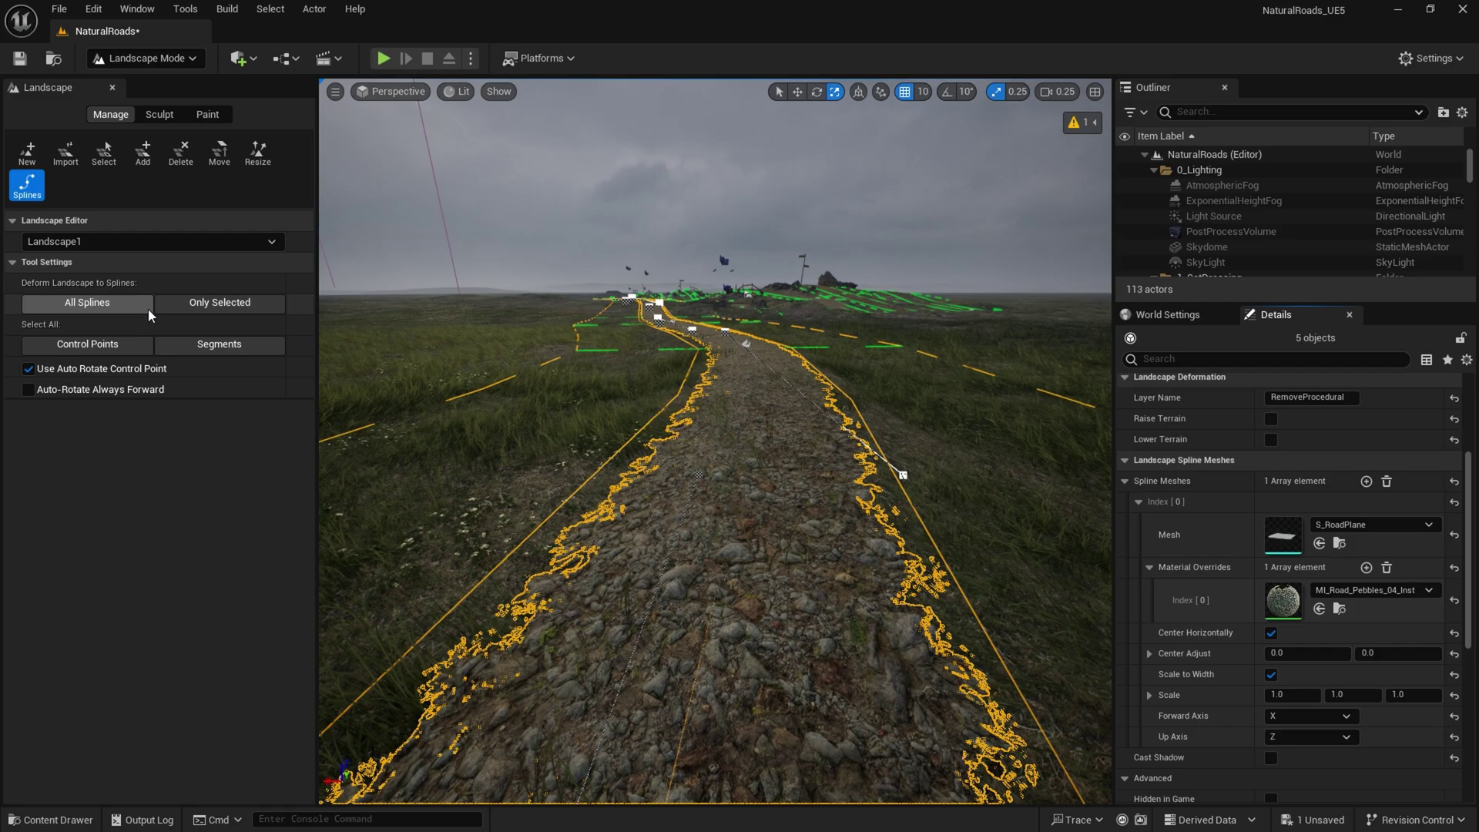
{"action": "left_click", "coordinate": [221, 303]}
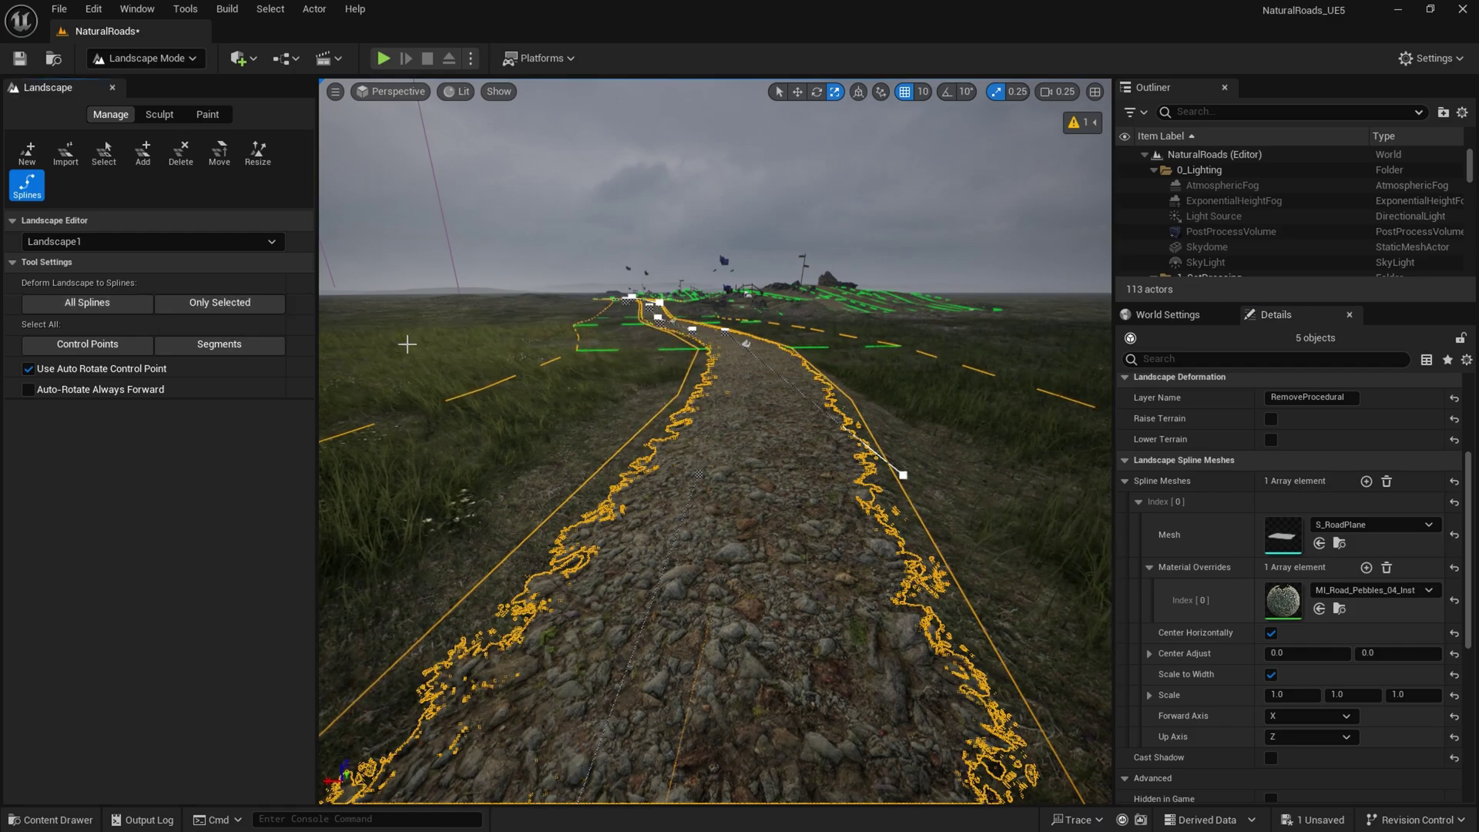
{"action": "right_click_drag", "start_coordinate": [736, 561], "coordinate": [707, 471]}
{"action": "right_click_drag", "start_coordinate": [737, 562], "coordinate": [845, 518]}
{"action": "key", "text": "w"}
{"action": "left_click", "coordinate": [841, 520]}
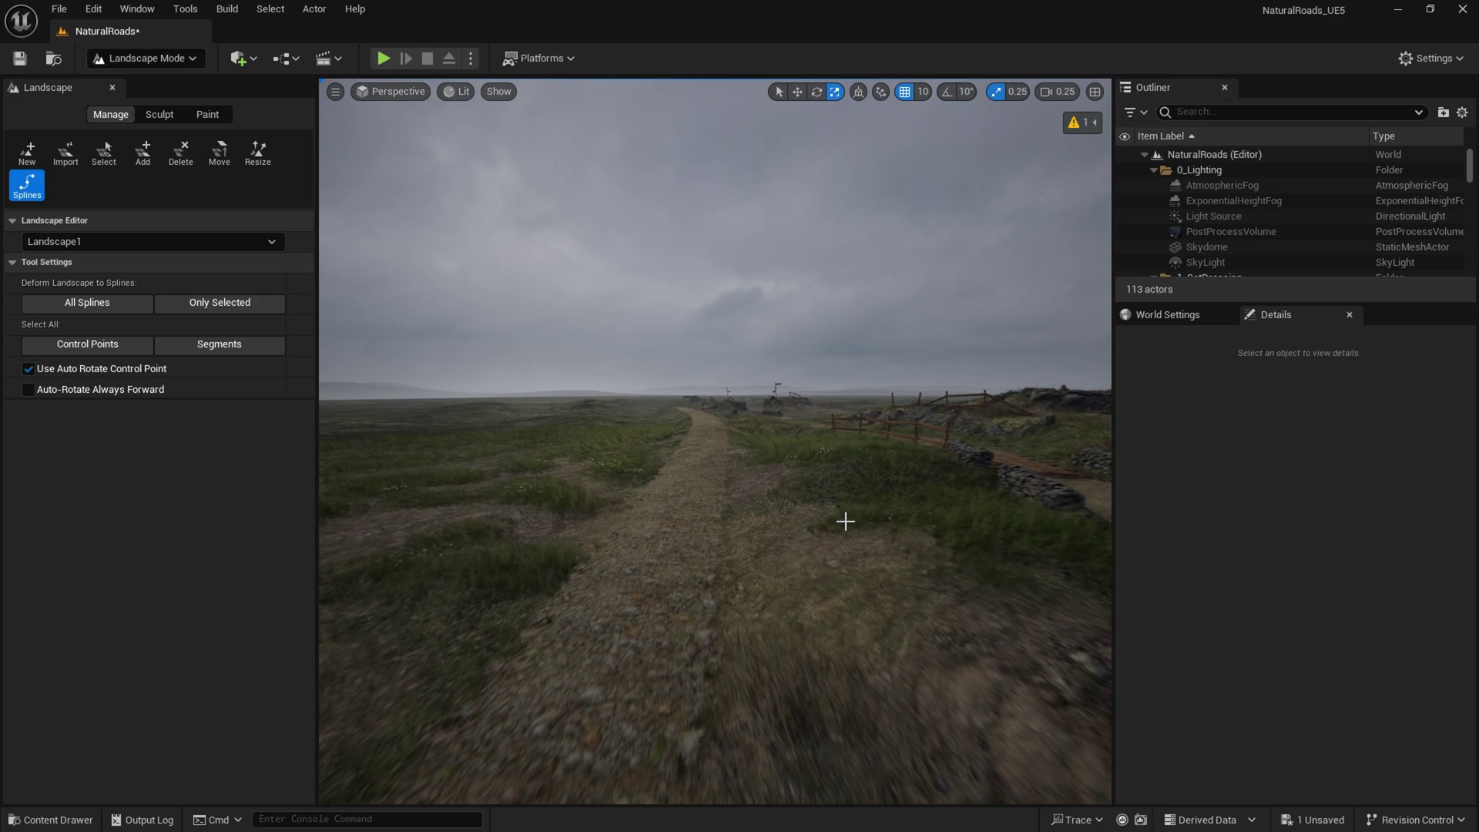
{"action": "left_click", "coordinate": [686, 517]}
{"action": "scroll", "coordinate": [1221, 577], "scroll_direction": "up", "scroll_amount": 3}
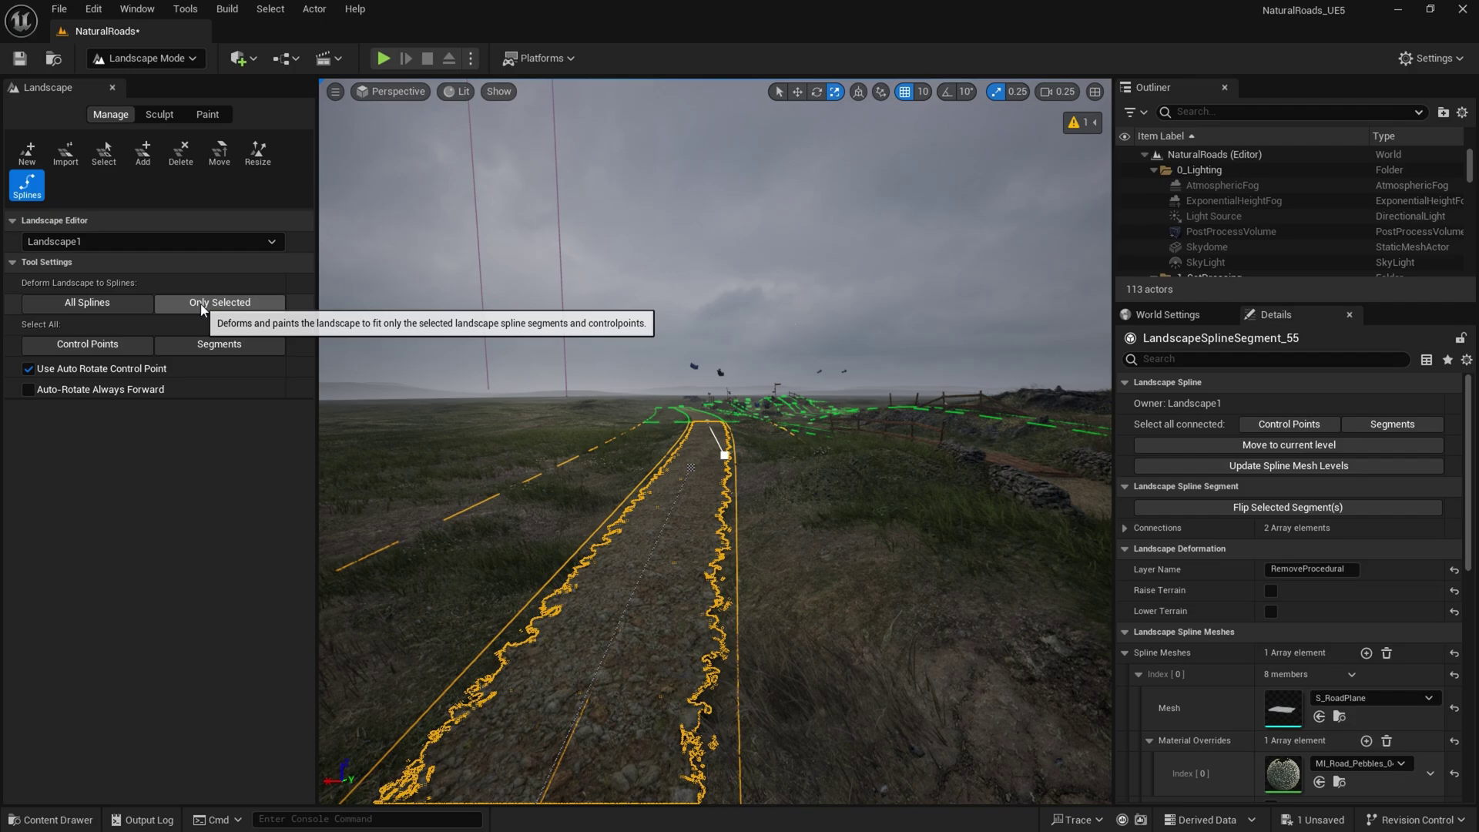
Step: Examine the pebble road at ground level, checking how its surface and edges meet the surrounding terrain
{"action": "left_click", "coordinate": [843, 459]}
{"action": "key", "text": "g"}
{"action": "key", "text": "w"}
{"action": "right_click_drag", "start_coordinate": [842, 459], "coordinate": [1125, 570]}
{"action": "key", "text": "g"}
{"action": "key", "text": "e"}
{"action": "scroll", "coordinate": [834, 465], "scroll_direction": "up", "scroll_amount": 1}
{"action": "key", "text": "w"}
{"action": "key", "text": "q"}
{"action": "scroll", "coordinate": [834, 465], "scroll_direction": "down", "scroll_amount": 4}
{"action": "key", "text": "d"}
{"action": "key", "text": "w"}
{"action": "key", "text": "a"}
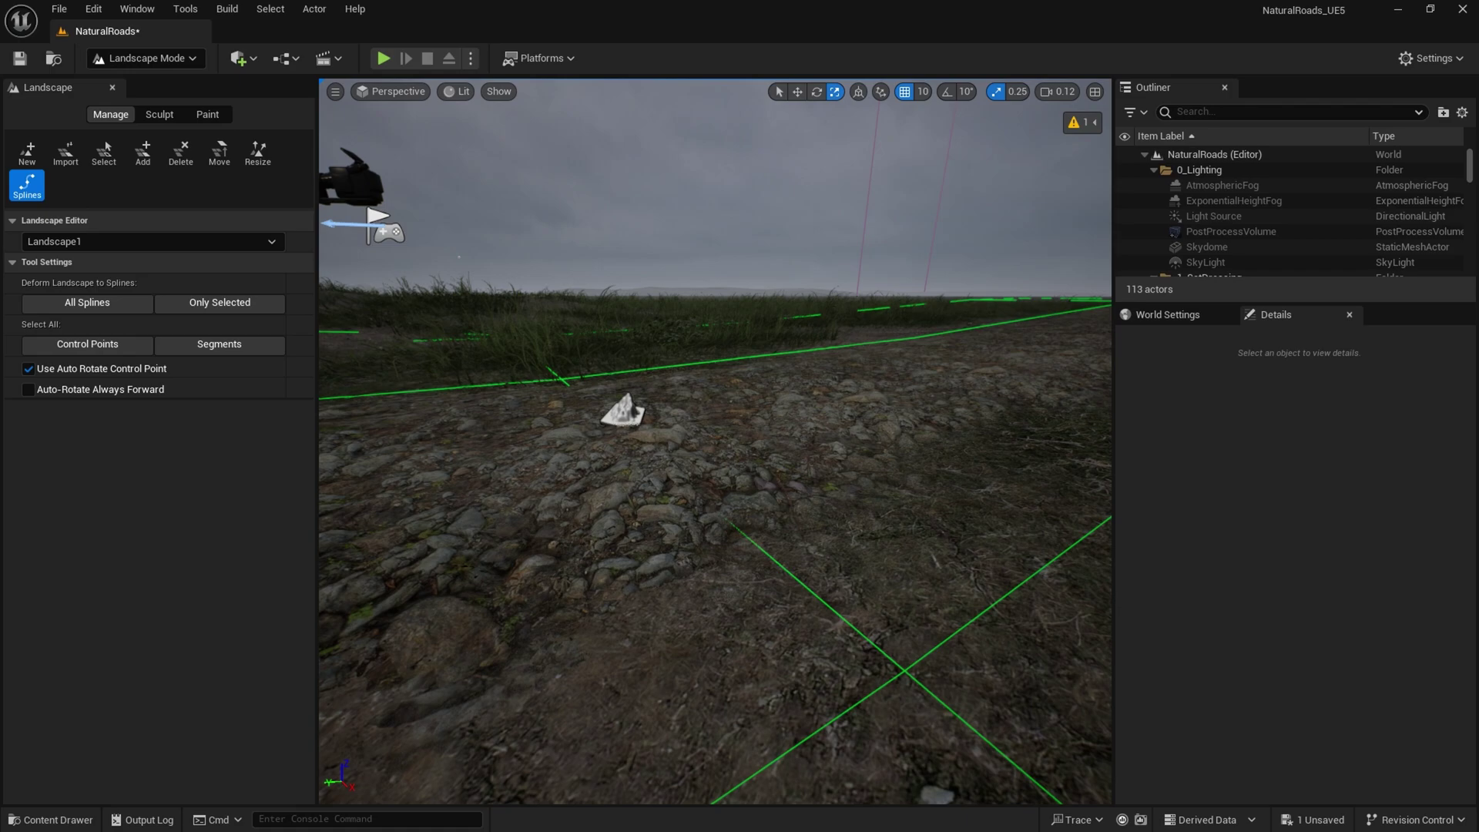
{"action": "left_click", "coordinate": [640, 400]}
{"action": "right_click_drag", "start_coordinate": [634, 412], "coordinate": [767, 440]}
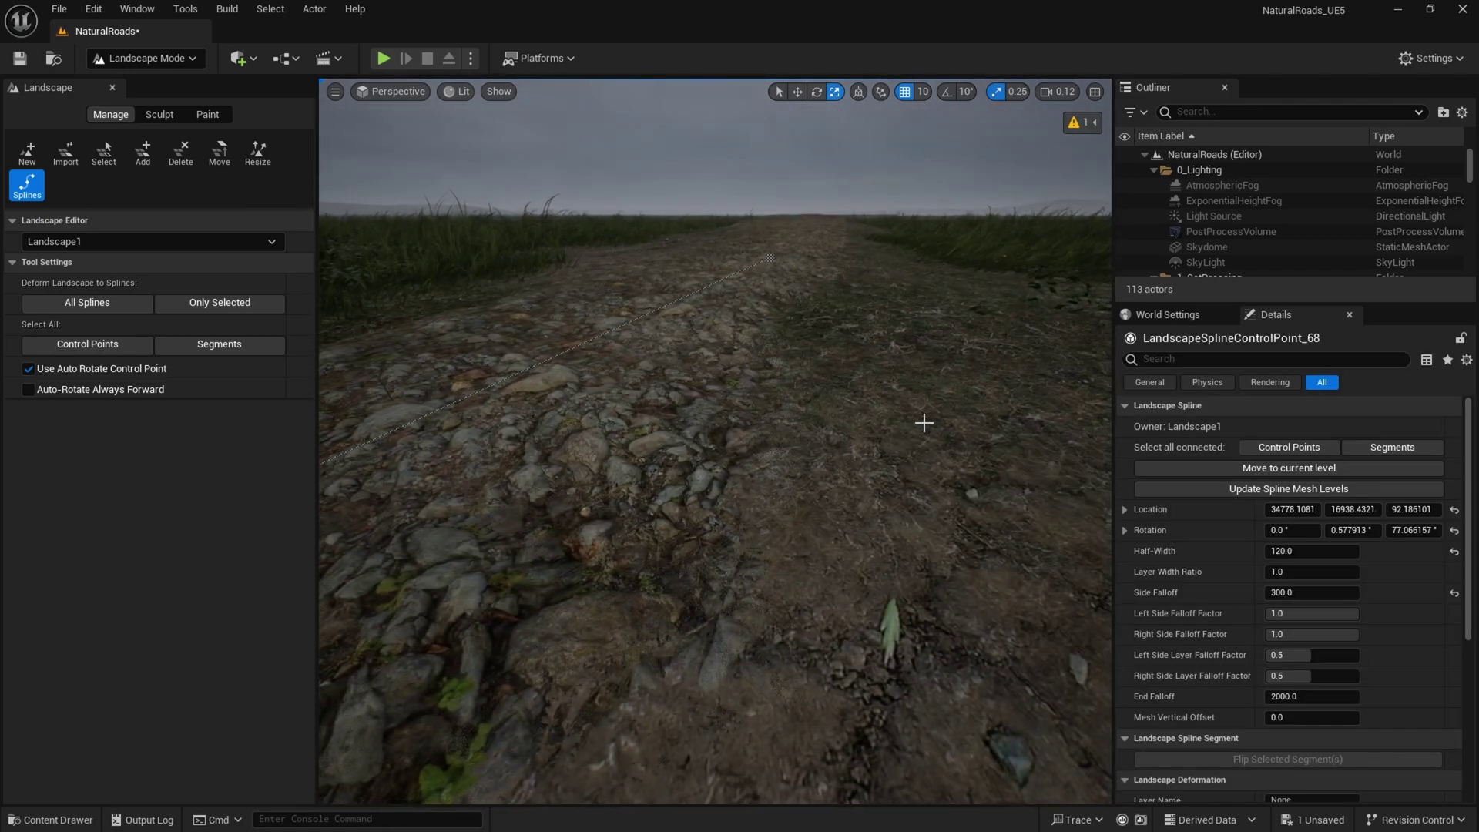
{"action": "mouse_move", "coordinate": [923, 422]}
{"action": "right_mouse_down"}
{"action": "mouse_move", "coordinate": [871, 416]}
{"action": "mouse_move", "coordinate": [886, 436]}
{"action": "mouse_move", "coordinate": [925, 431]}
{"action": "right_mouse_up"}
{"action": "left_click", "coordinate": [841, 436]}
{"action": "left_click", "coordinate": [681, 512]}
{"action": "right_click_drag", "start_coordinate": [680, 512], "coordinate": [743, 470]}
Step: Select all connected road segments, enable Raise Terrain and Lower Terrain, and deform the landscape to only the selected splines
{"action": "left_click", "coordinate": [698, 491]}
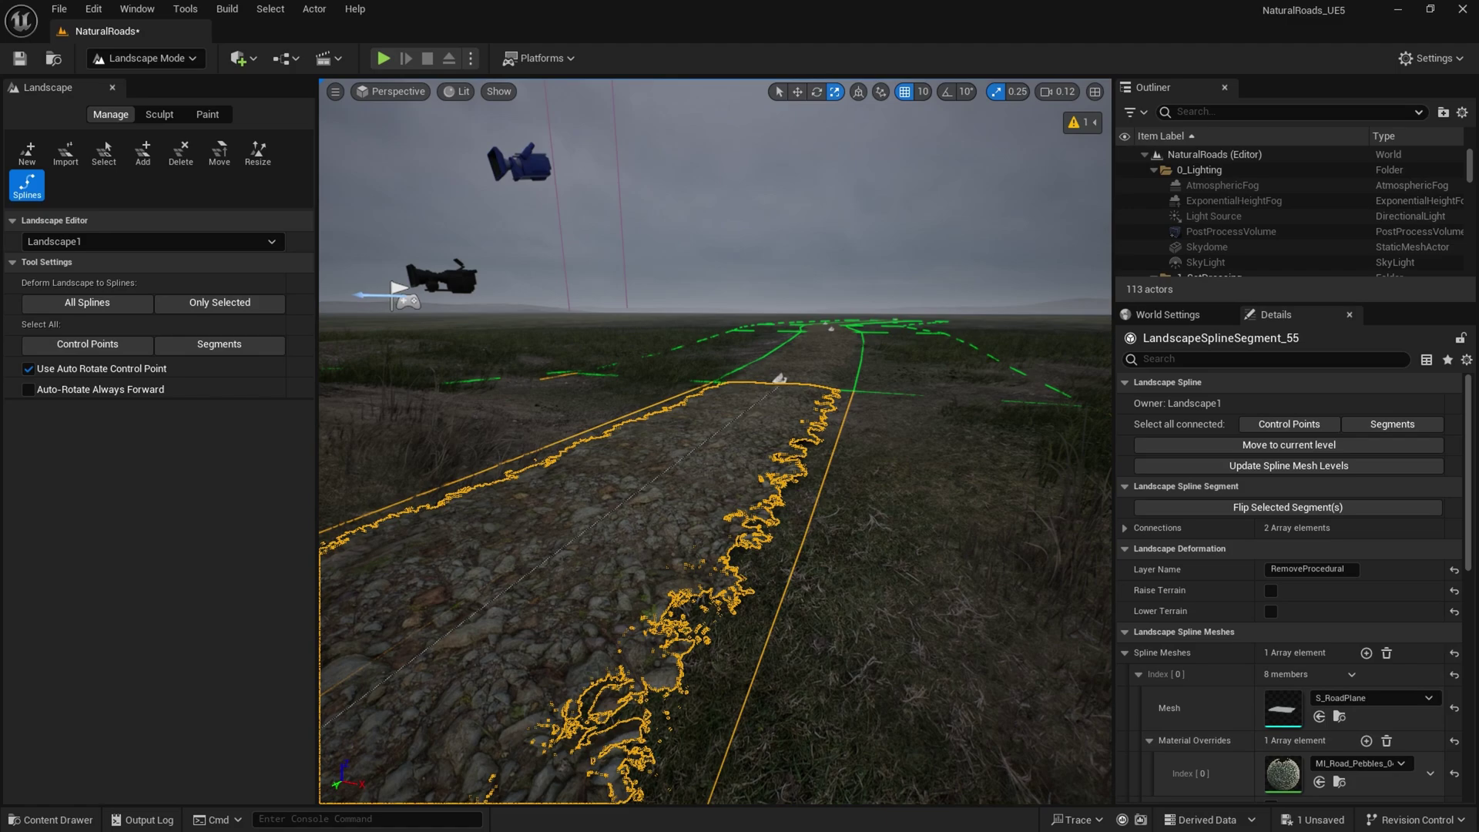
{"action": "left_click", "coordinate": [1392, 423]}
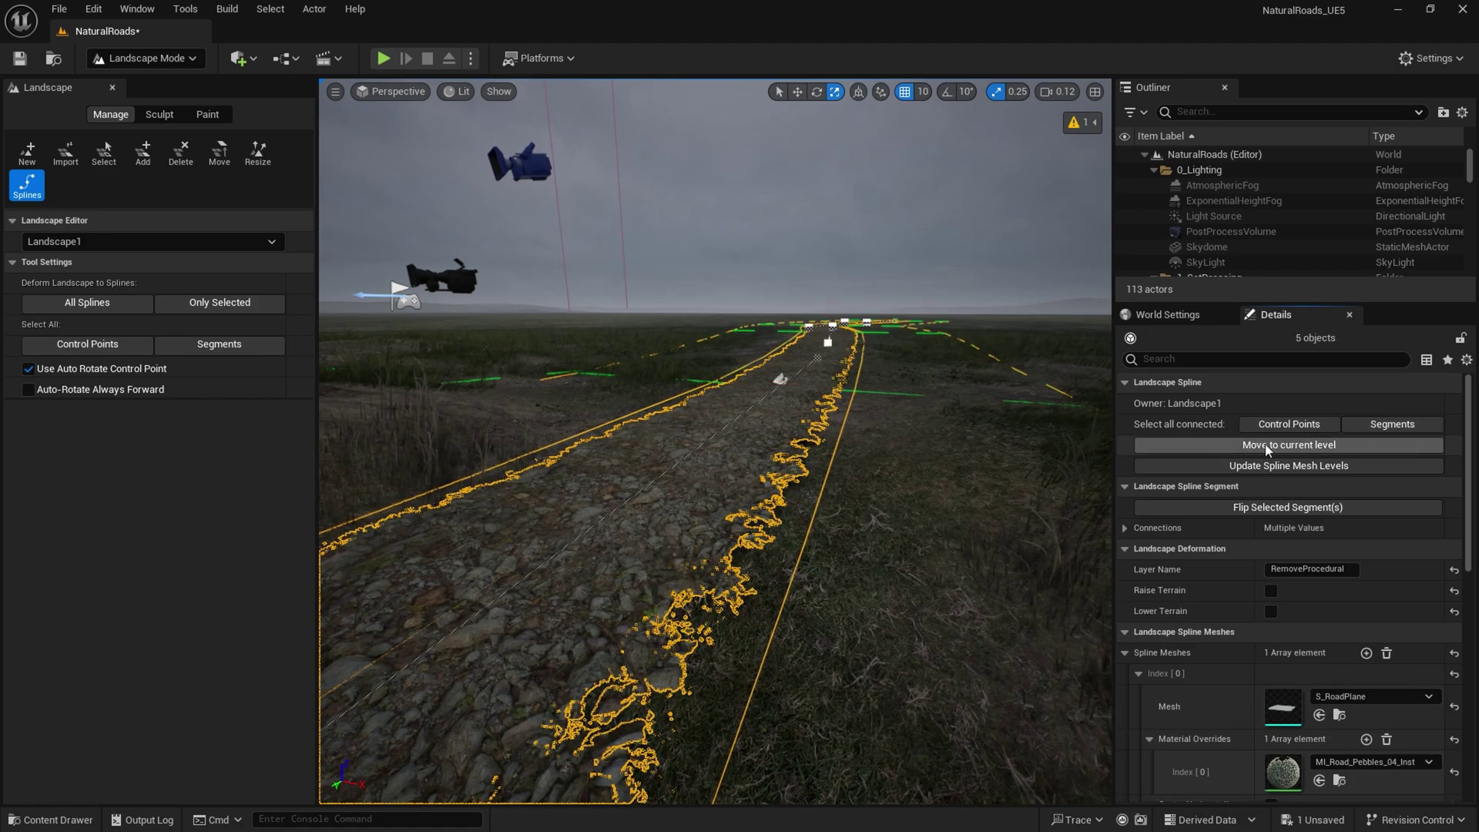
{"action": "left_click", "coordinate": [270, 304]}
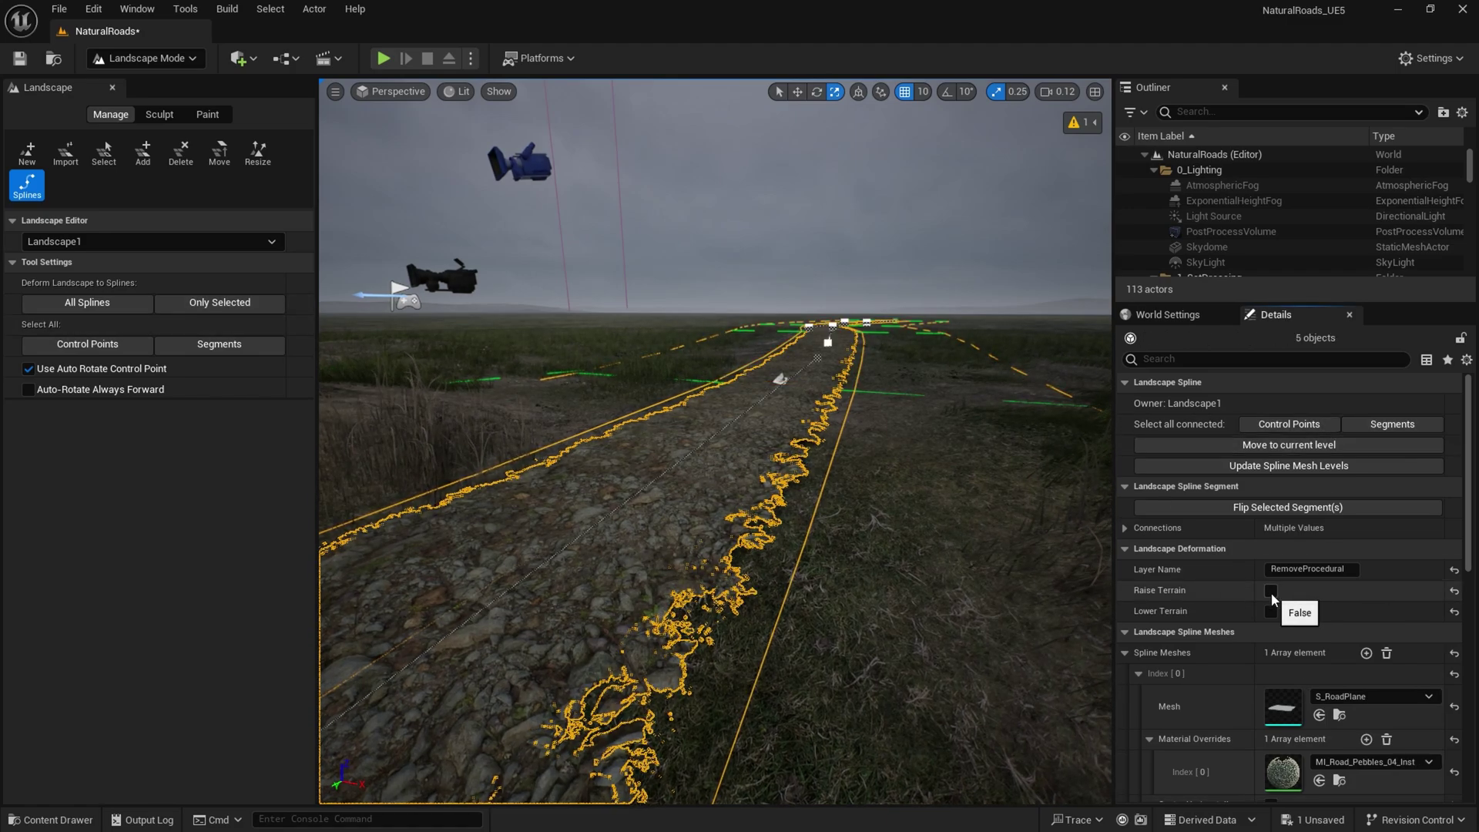
{"action": "left_click", "coordinate": [1271, 591]}
{"action": "left_click", "coordinate": [1271, 612]}
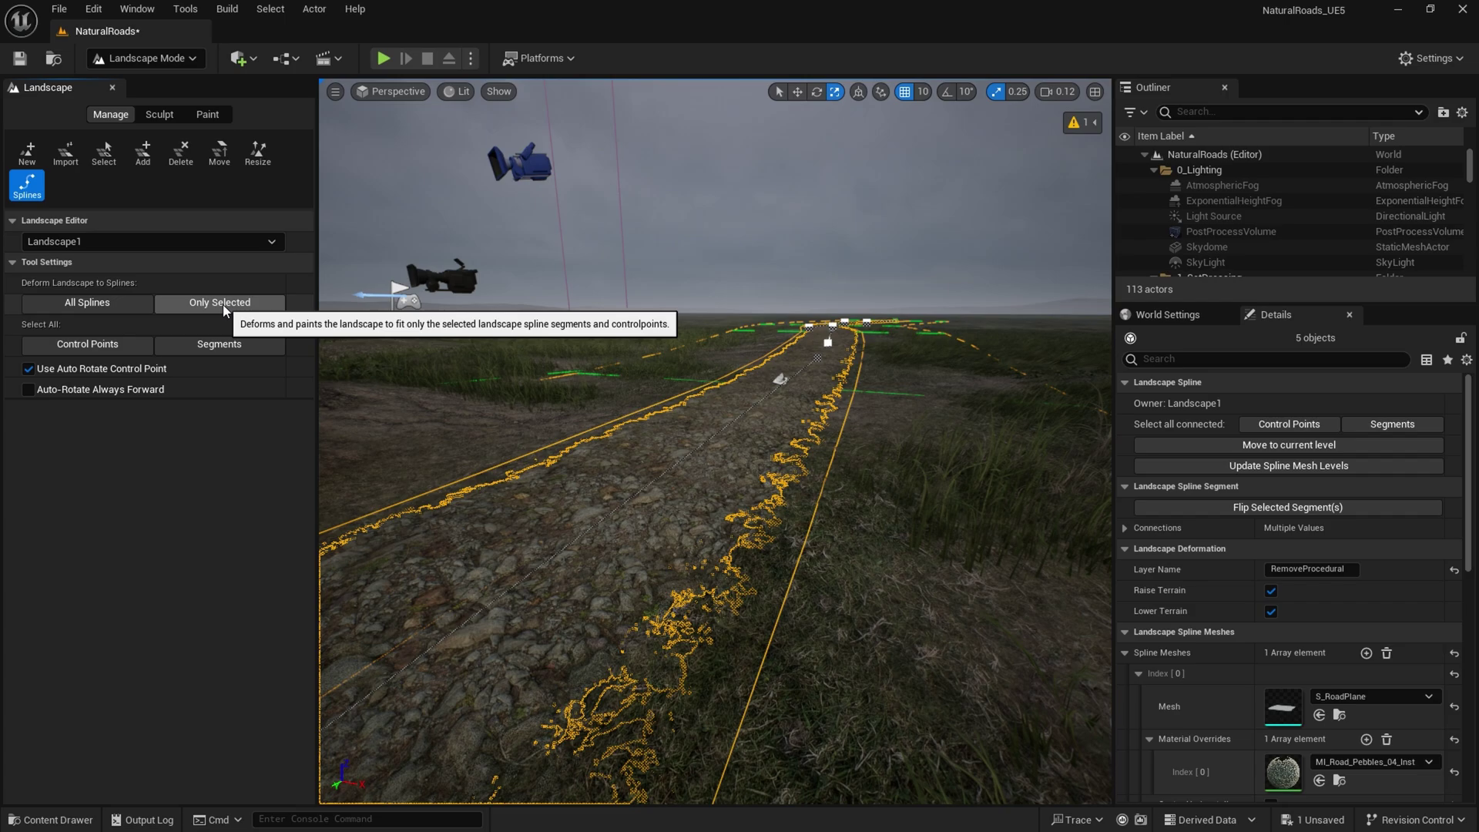
Step: Examine how the deformed landscape fits the pebble road, from ground level and from above
{"action": "left_click", "coordinate": [858, 548]}
{"action": "right_click_drag", "start_coordinate": [858, 548], "coordinate": [401, 500]}
{"action": "key", "text": "g"}
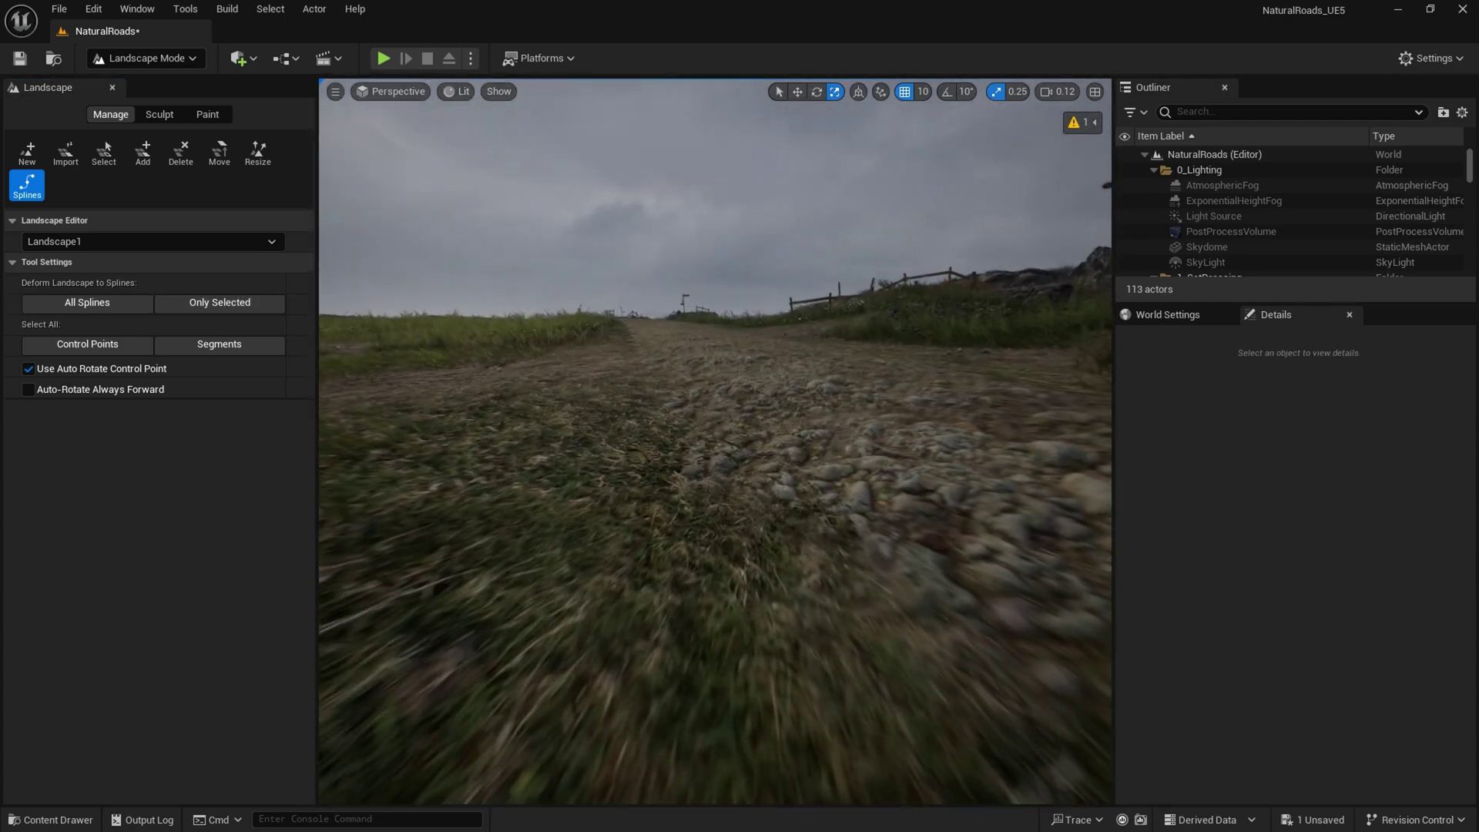
{"action": "right_click_drag", "start_coordinate": [851, 508], "coordinate": [784, 473]}
{"action": "left_click", "coordinate": [798, 452]}
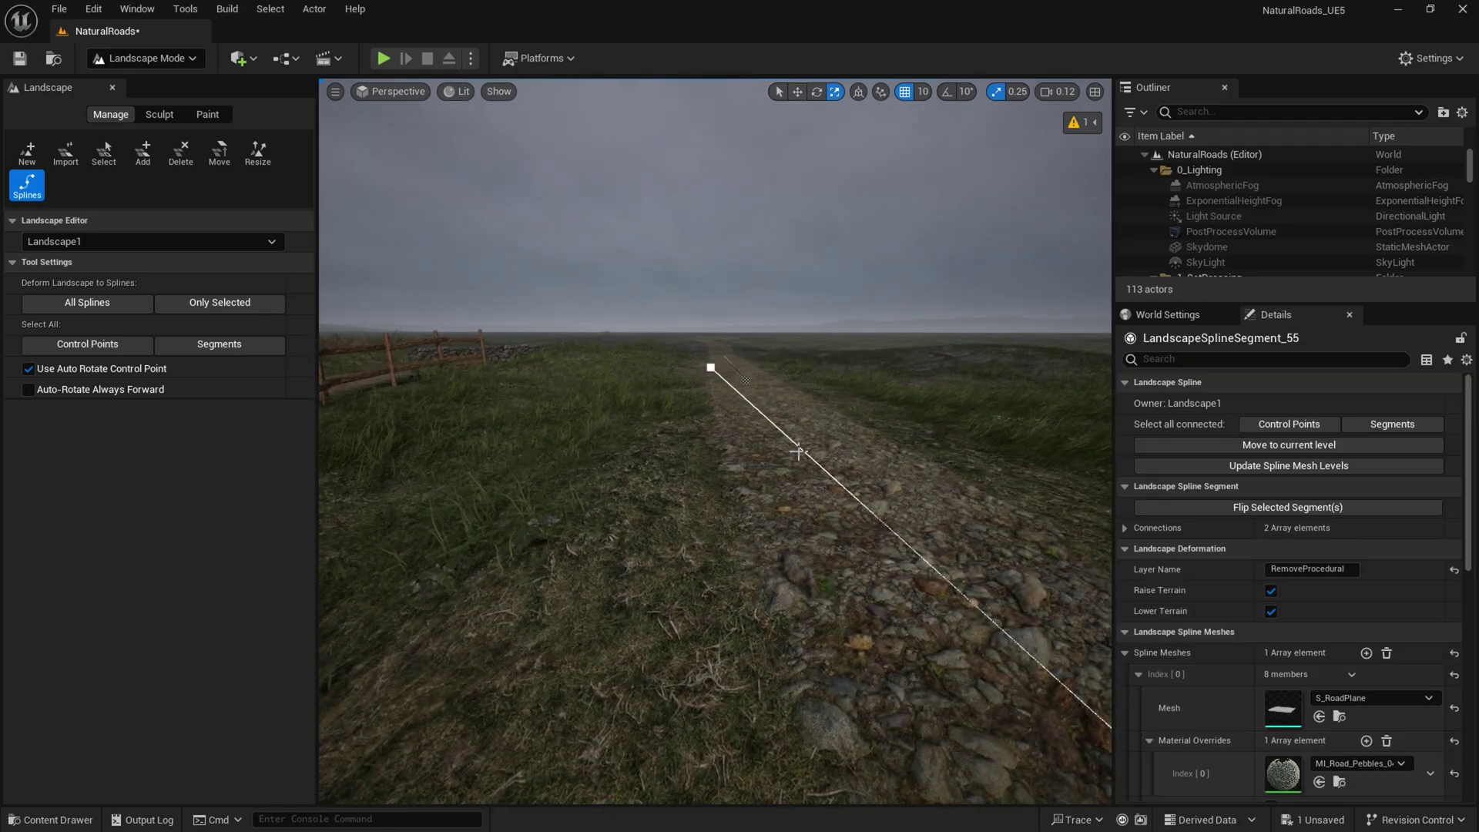
{"action": "left_click", "coordinate": [1354, 424]}
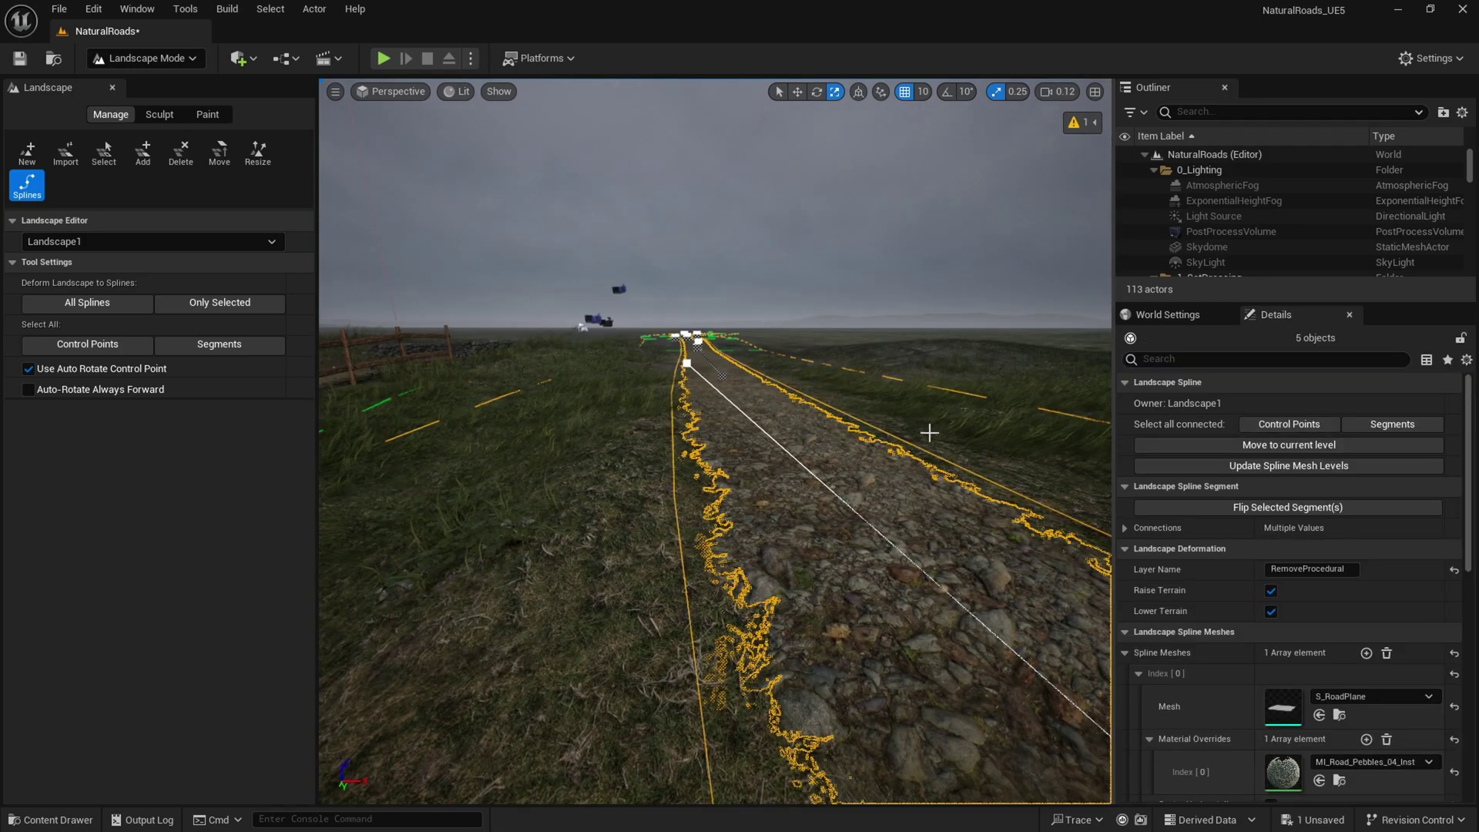
{"action": "right_click_drag", "start_coordinate": [929, 433], "coordinate": [582, 375]}
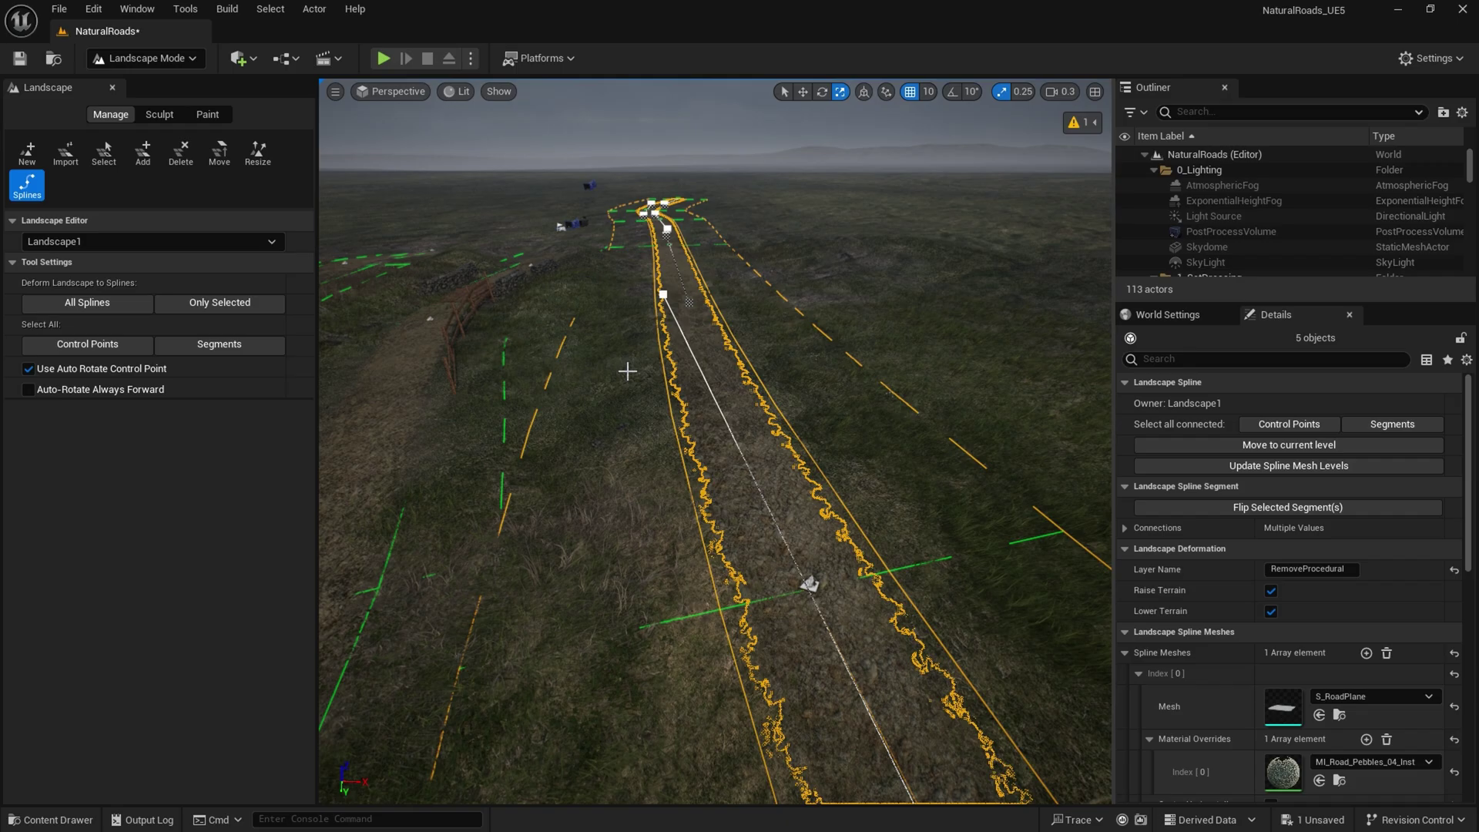
{"action": "right_click_drag", "start_coordinate": [715, 447], "coordinate": [709, 409]}
{"action": "left_click", "coordinate": [715, 447]}
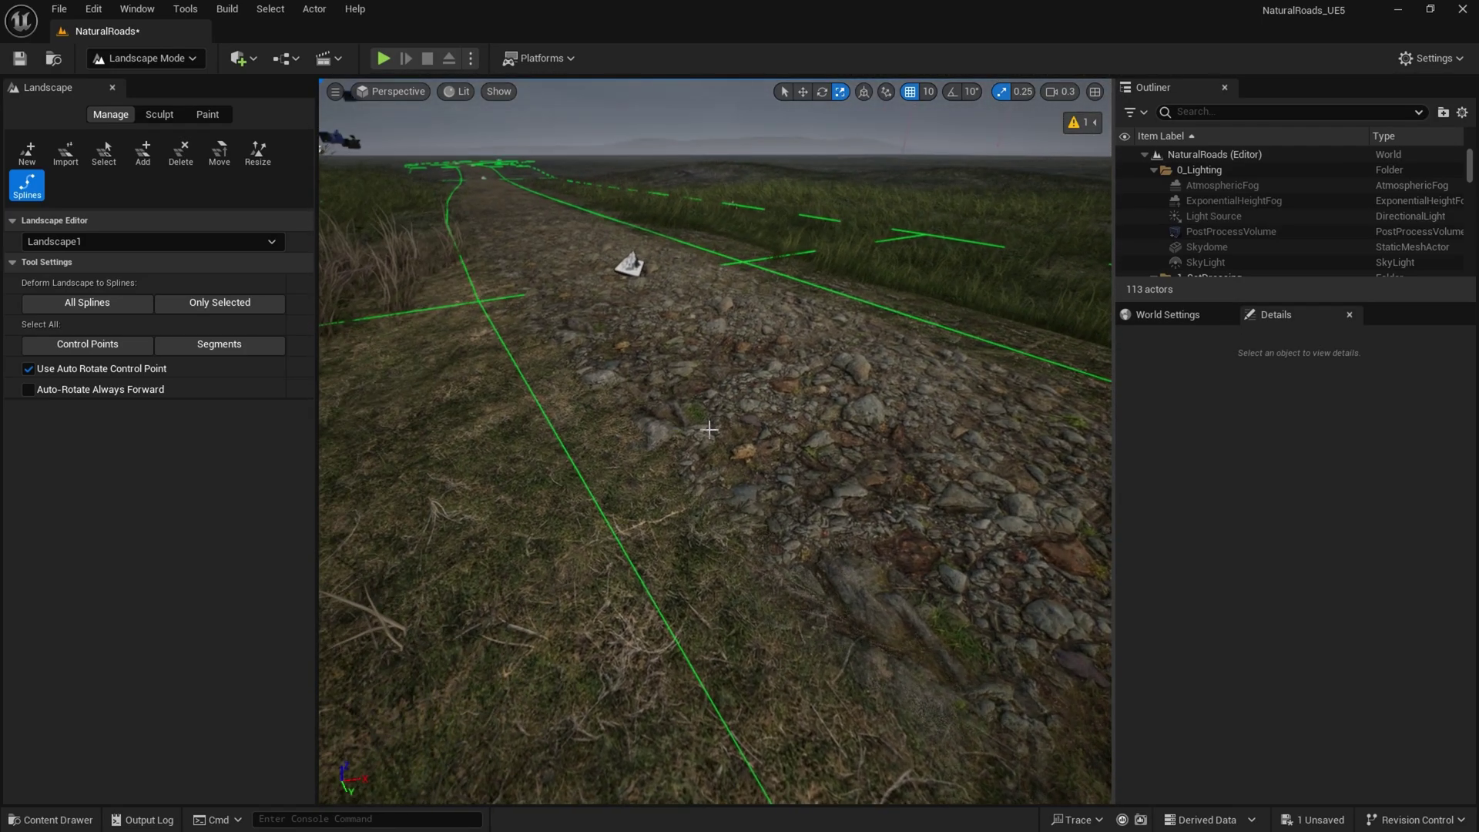
{"action": "right_click_drag", "start_coordinate": [550, 468], "coordinate": [553, 467]}
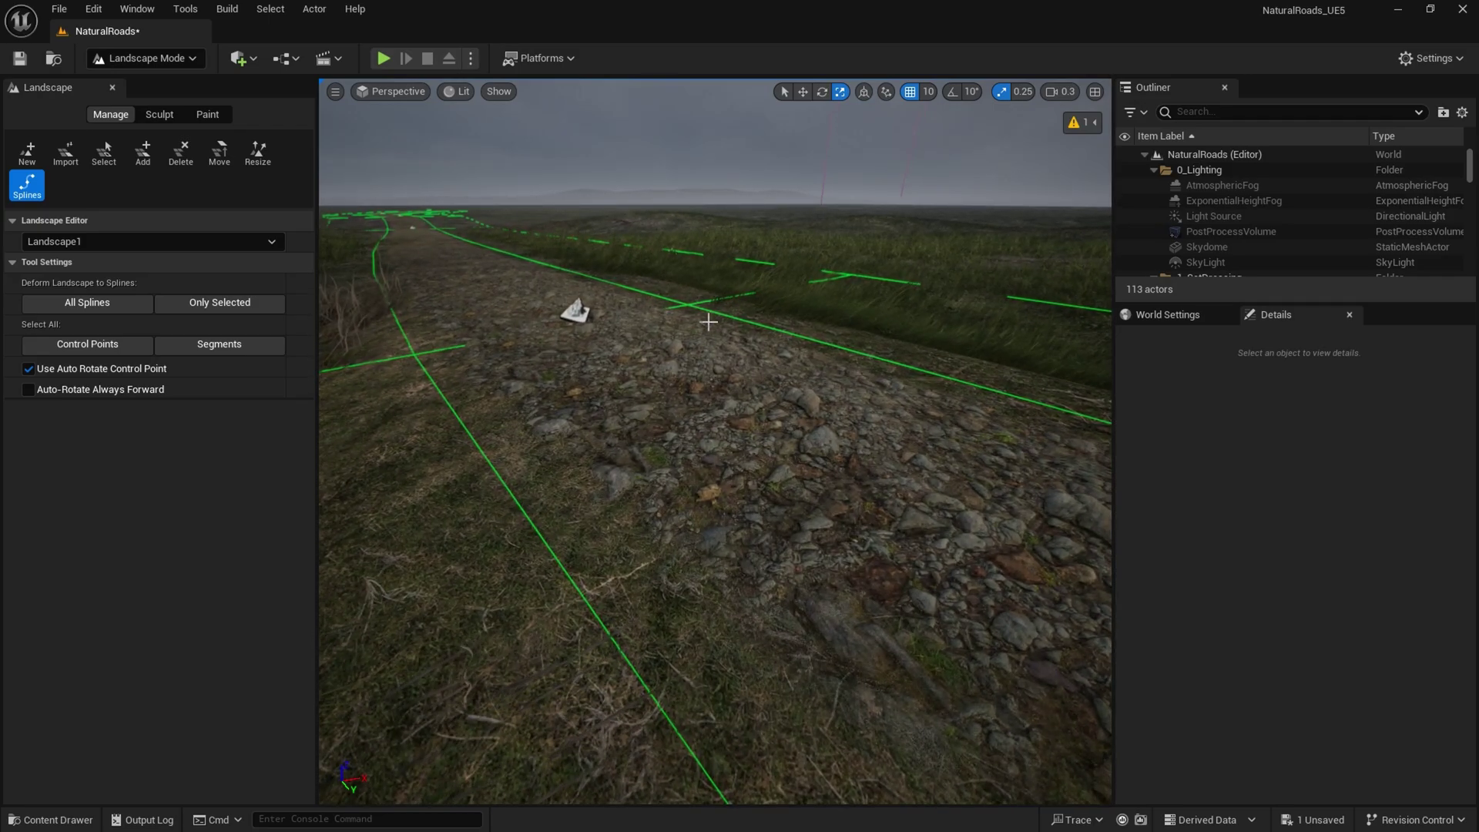
{"action": "mouse_move", "coordinate": [661, 395]}
{"action": "right_mouse_down"}
{"action": "mouse_move", "coordinate": [631, 402]}
{"action": "mouse_move", "coordinate": [643, 417]}
{"action": "right_mouse_up"}
Step: Select a road segment, open its MI_Road_Pebbles_04_Inst material instance beside the viewport, and bring the ObjectBlending parameters into view
{"action": "left_click", "coordinate": [660, 394]}
{"action": "scroll", "coordinate": [1234, 681], "scroll_direction": "down", "scroll_amount": 4}
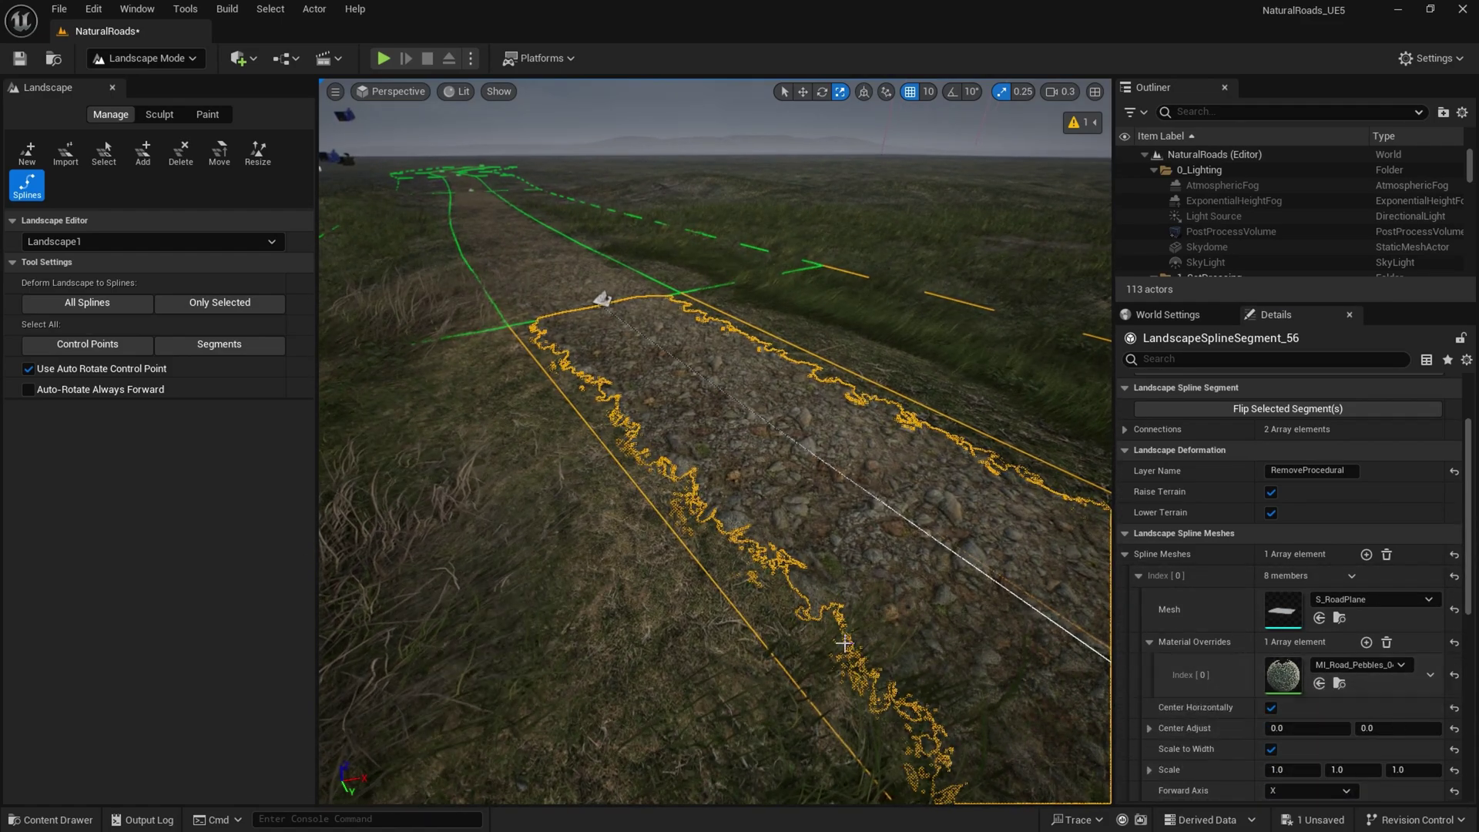
{"action": "left_click_drag", "start_coordinate": [422, 160], "coordinate": [325, 88]}
{"action": "left_click_drag", "start_coordinate": [604, 542], "coordinate": [788, 798]}
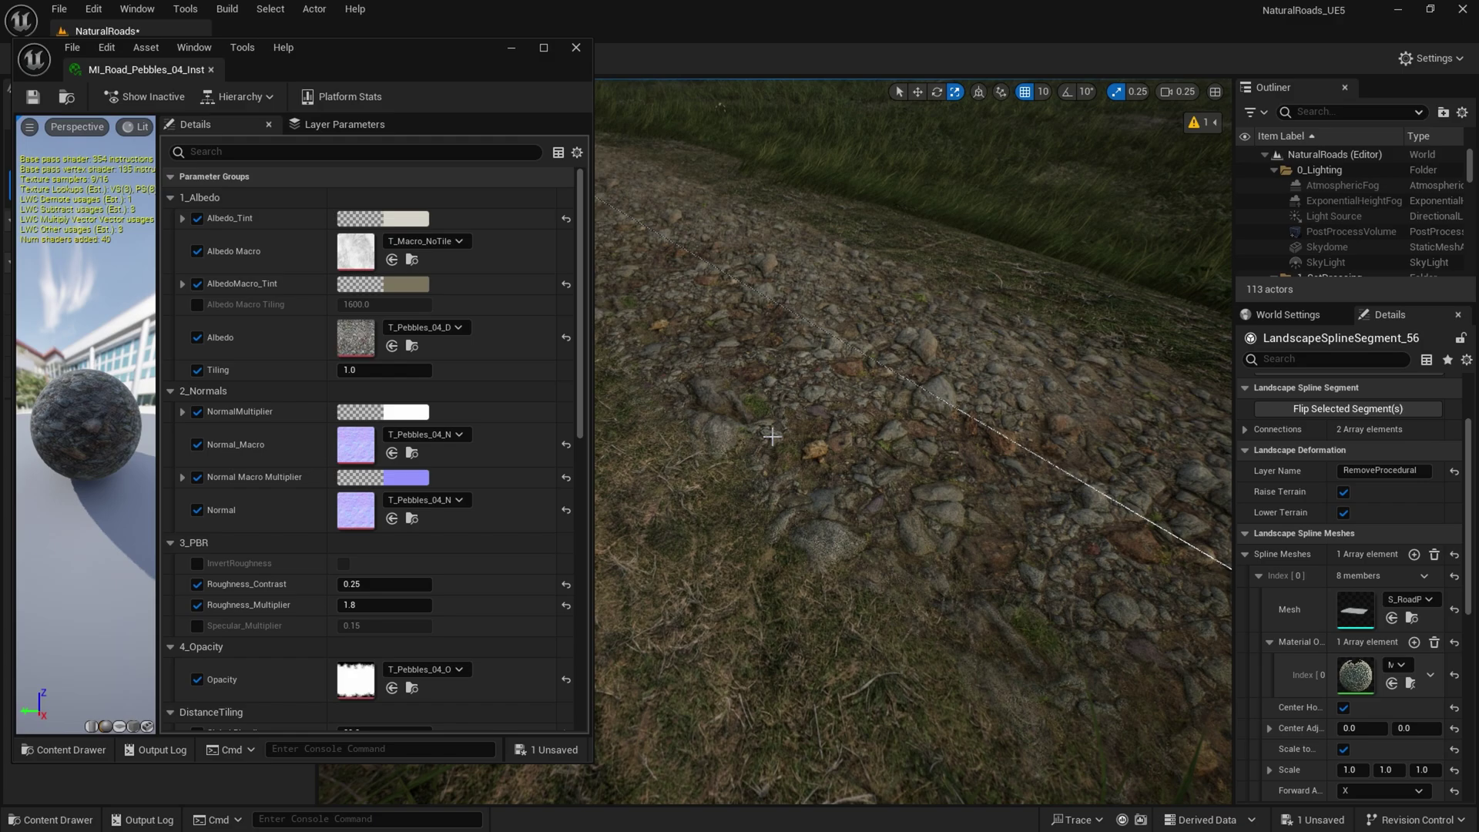
{"action": "left_click_drag", "start_coordinate": [578, 408], "coordinate": [570, 616]}
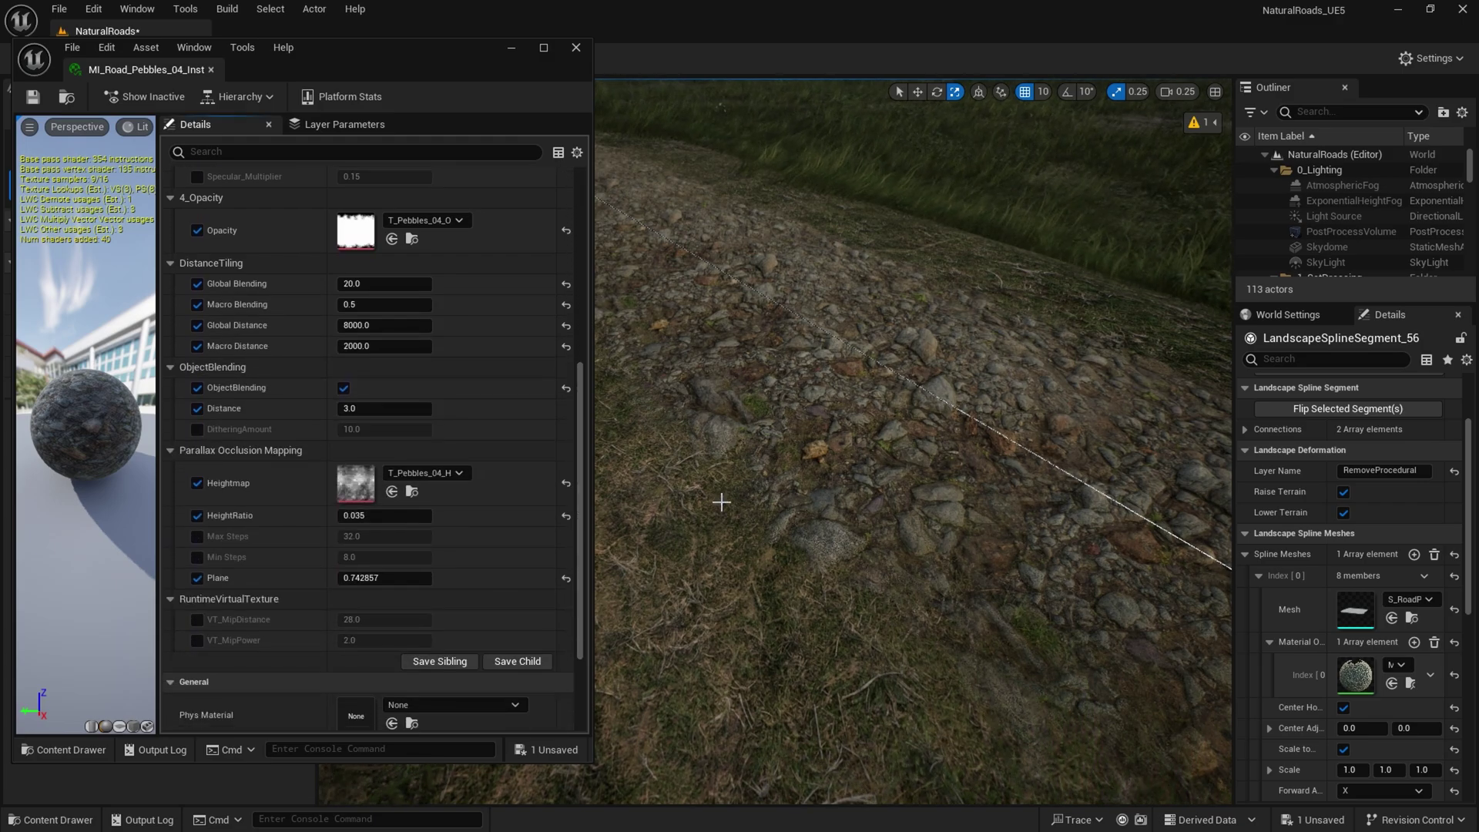
{"action": "right_click_drag", "start_coordinate": [879, 462], "coordinate": [932, 424]}
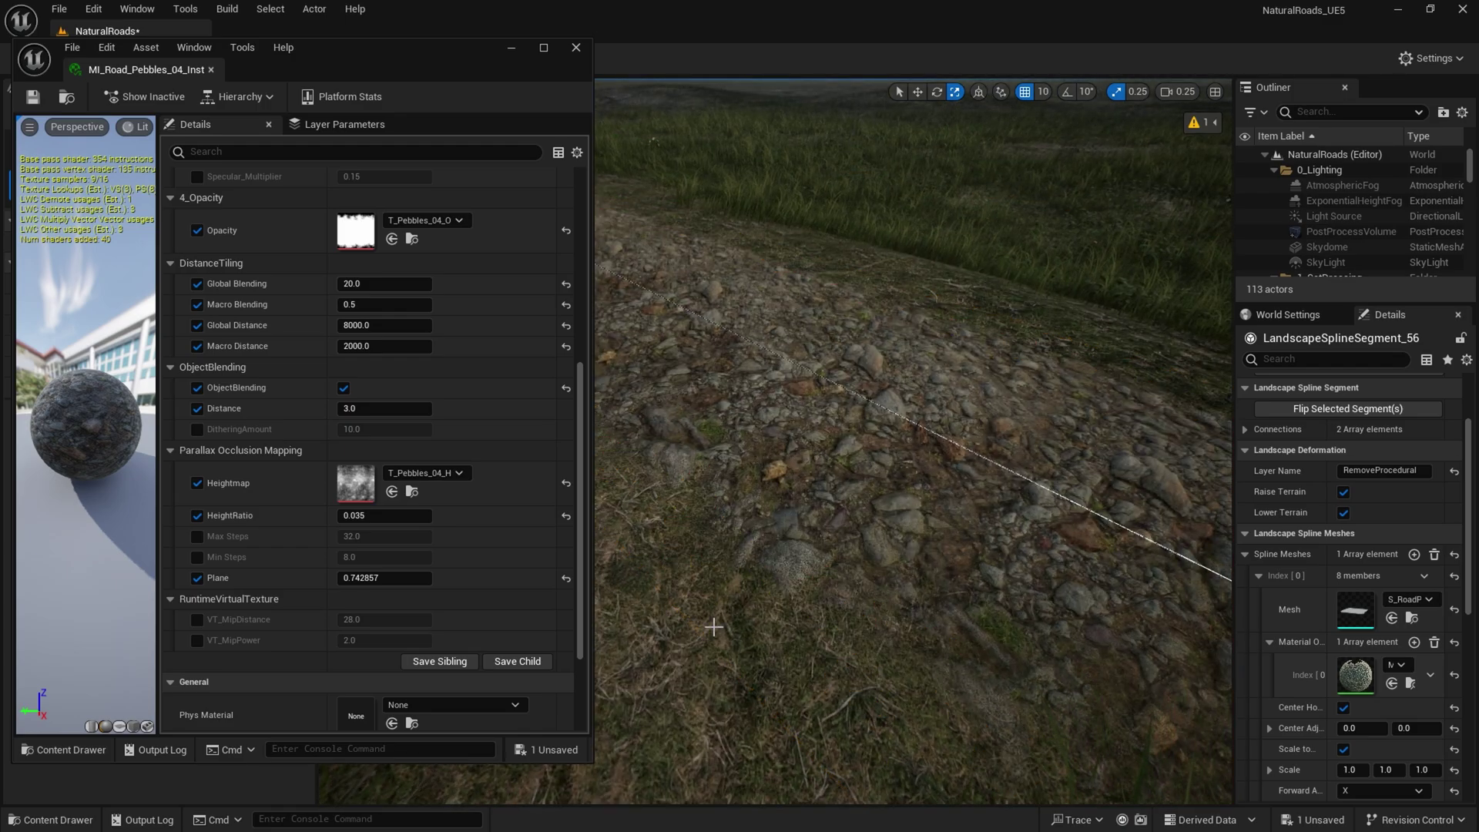
{"action": "right_click_drag", "start_coordinate": [713, 627], "coordinate": [803, 537]}
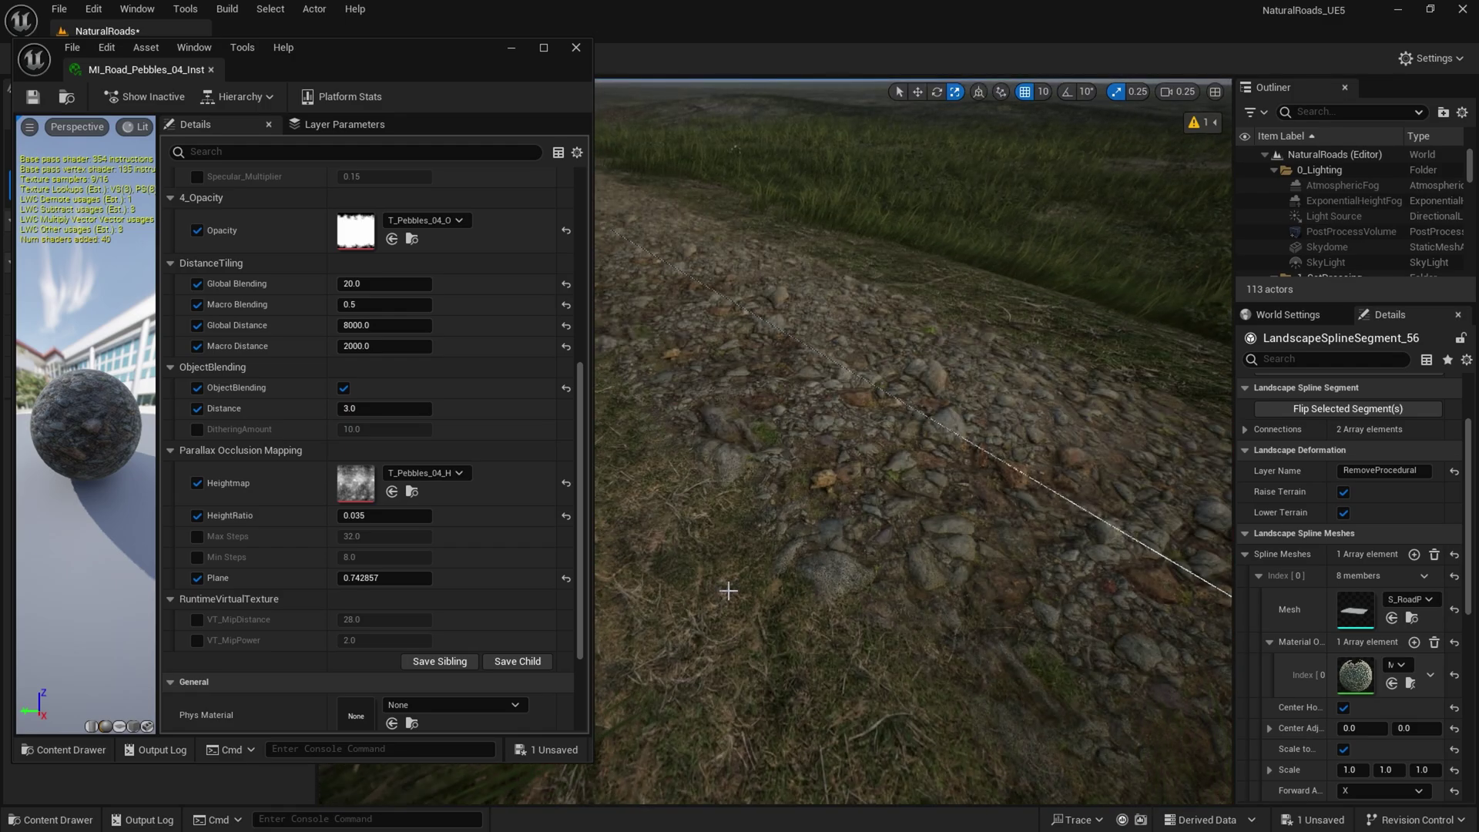
Step: Turn off ObjectBlending in the pebble road material instance and inspect the edge between the pebbles and the grass
{"action": "left_click", "coordinate": [344, 389]}
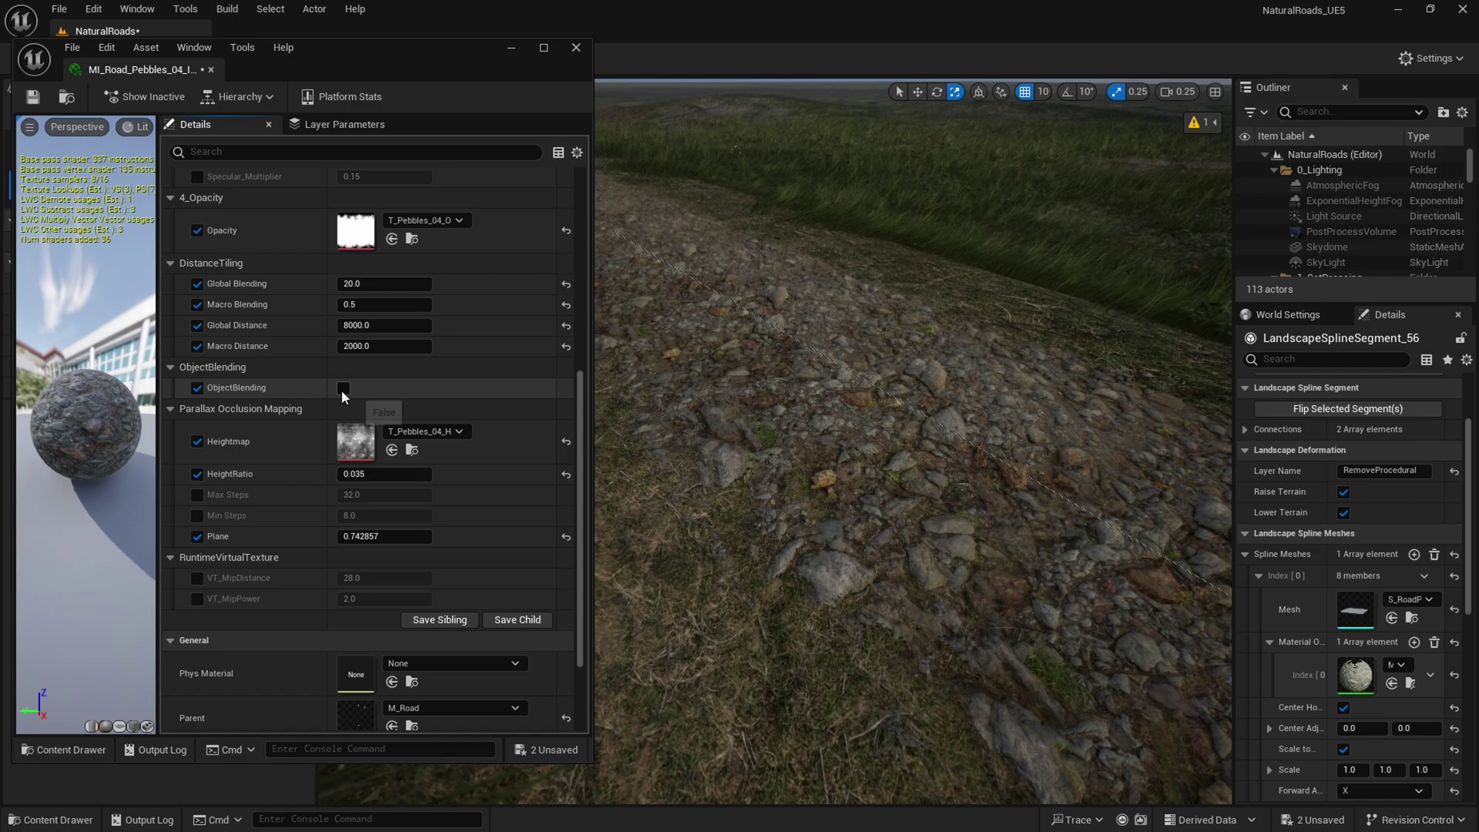
{"action": "right_click_drag", "start_coordinate": [801, 462], "coordinate": [886, 439]}
{"action": "key", "text": "w"}
{"action": "scroll", "coordinate": [759, 481], "scroll_direction": "down", "scroll_amount": 3}
{"action": "key", "text": "w"}
{"action": "key", "text": "s"}
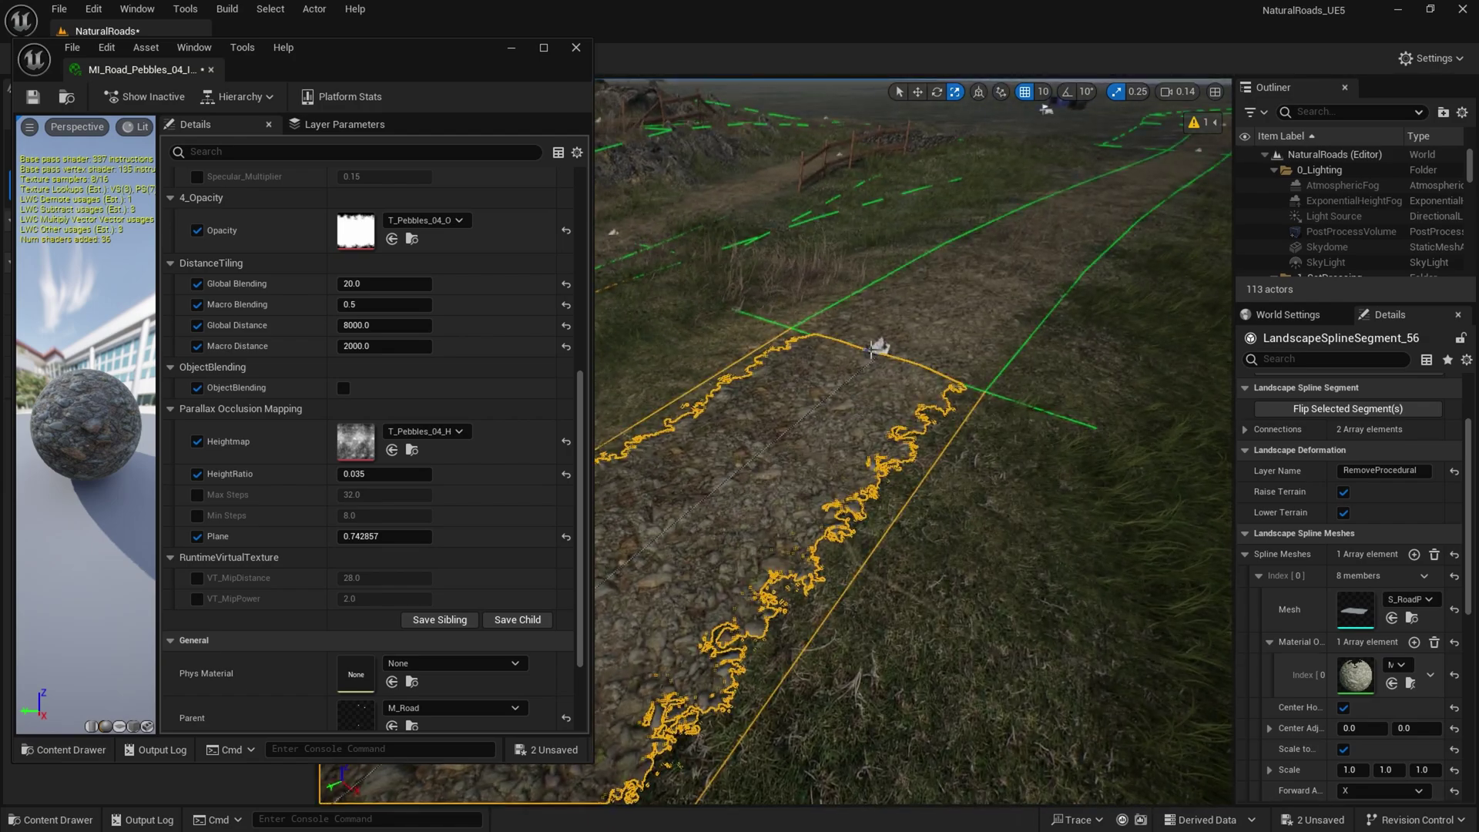
{"action": "left_click", "coordinate": [878, 347]}
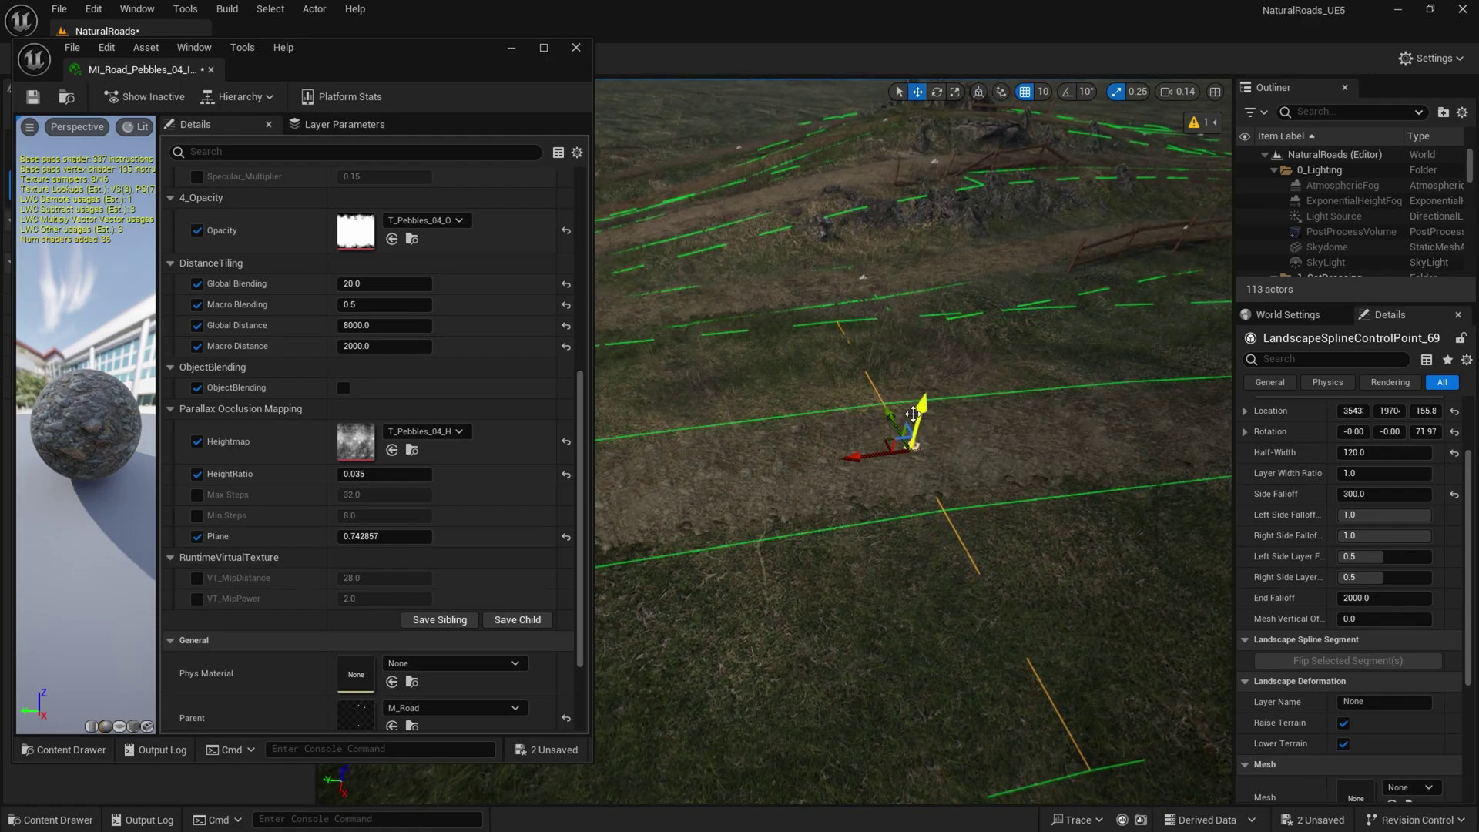
{"action": "left_click_drag", "start_coordinate": [868, 454], "coordinate": [1009, 449], "text": "alt"}
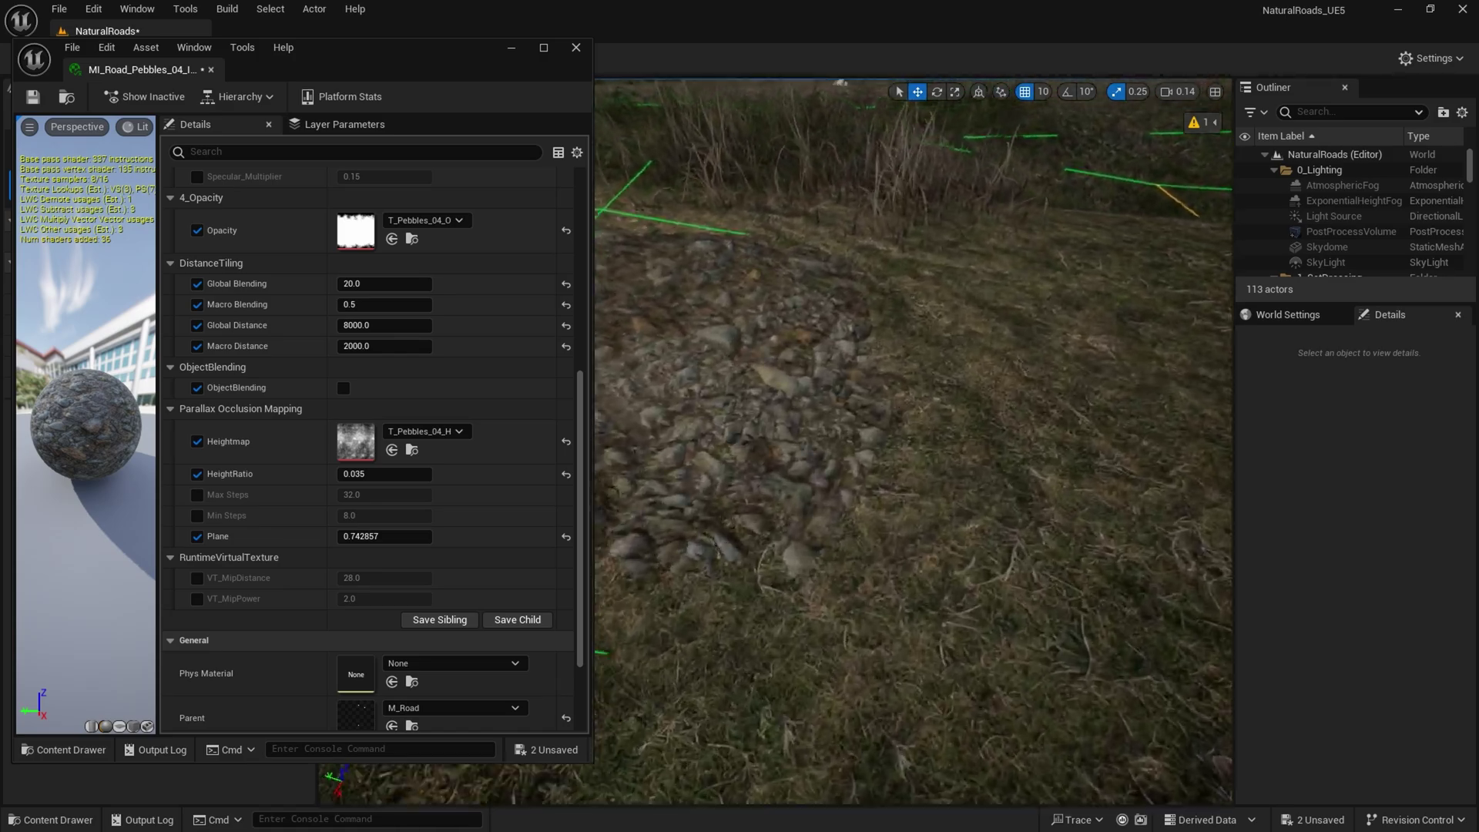
{"action": "right_click_drag", "start_coordinate": [1056, 445], "coordinate": [1056, 445]}
{"action": "right_click_drag", "start_coordinate": [806, 477], "coordinate": [954, 491]}
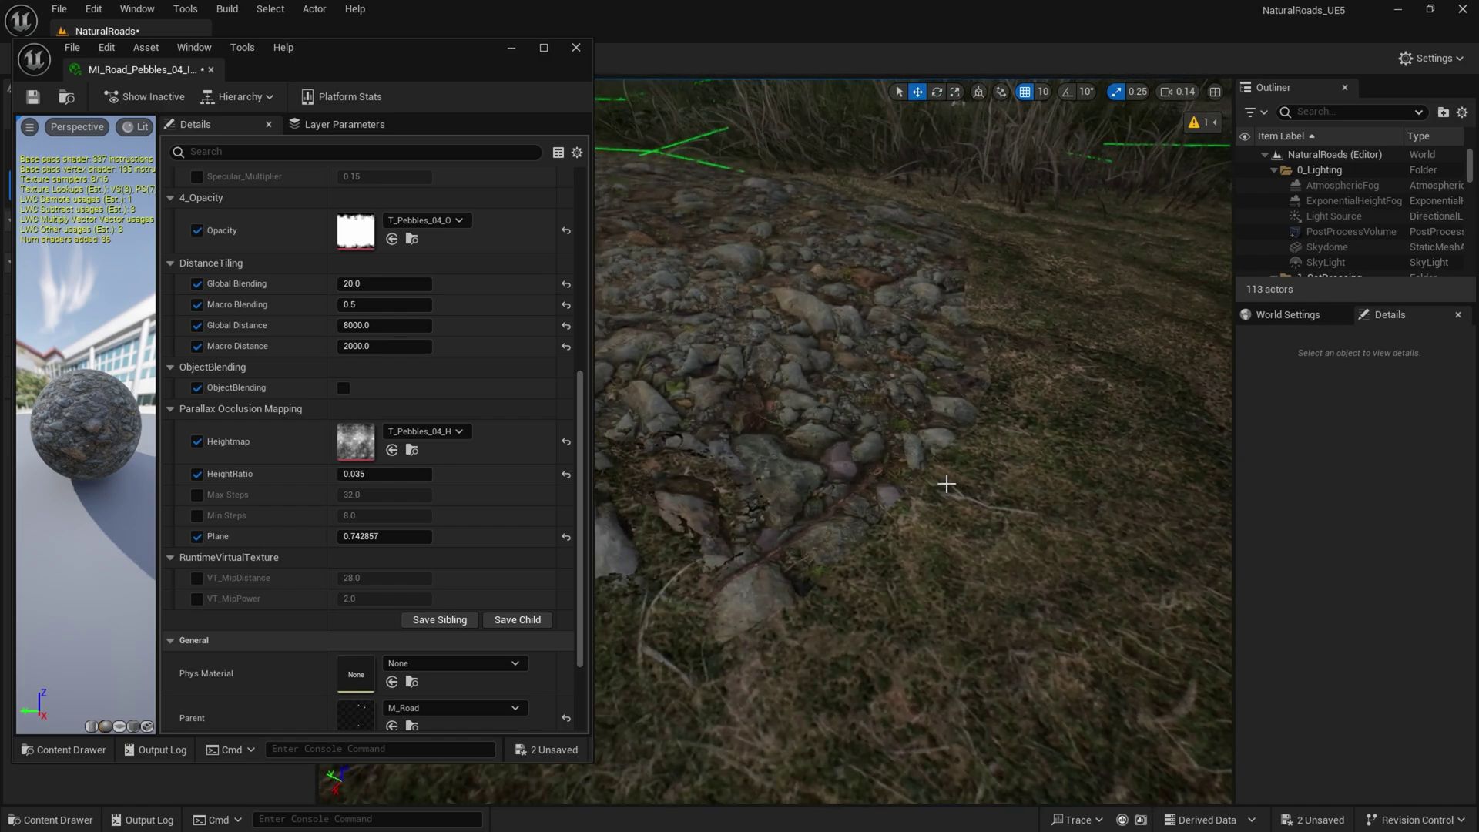
Step: Turn ObjectBlending back on in the pebble road material instance and compare the blending at the road's edge
{"action": "left_click", "coordinate": [344, 388]}
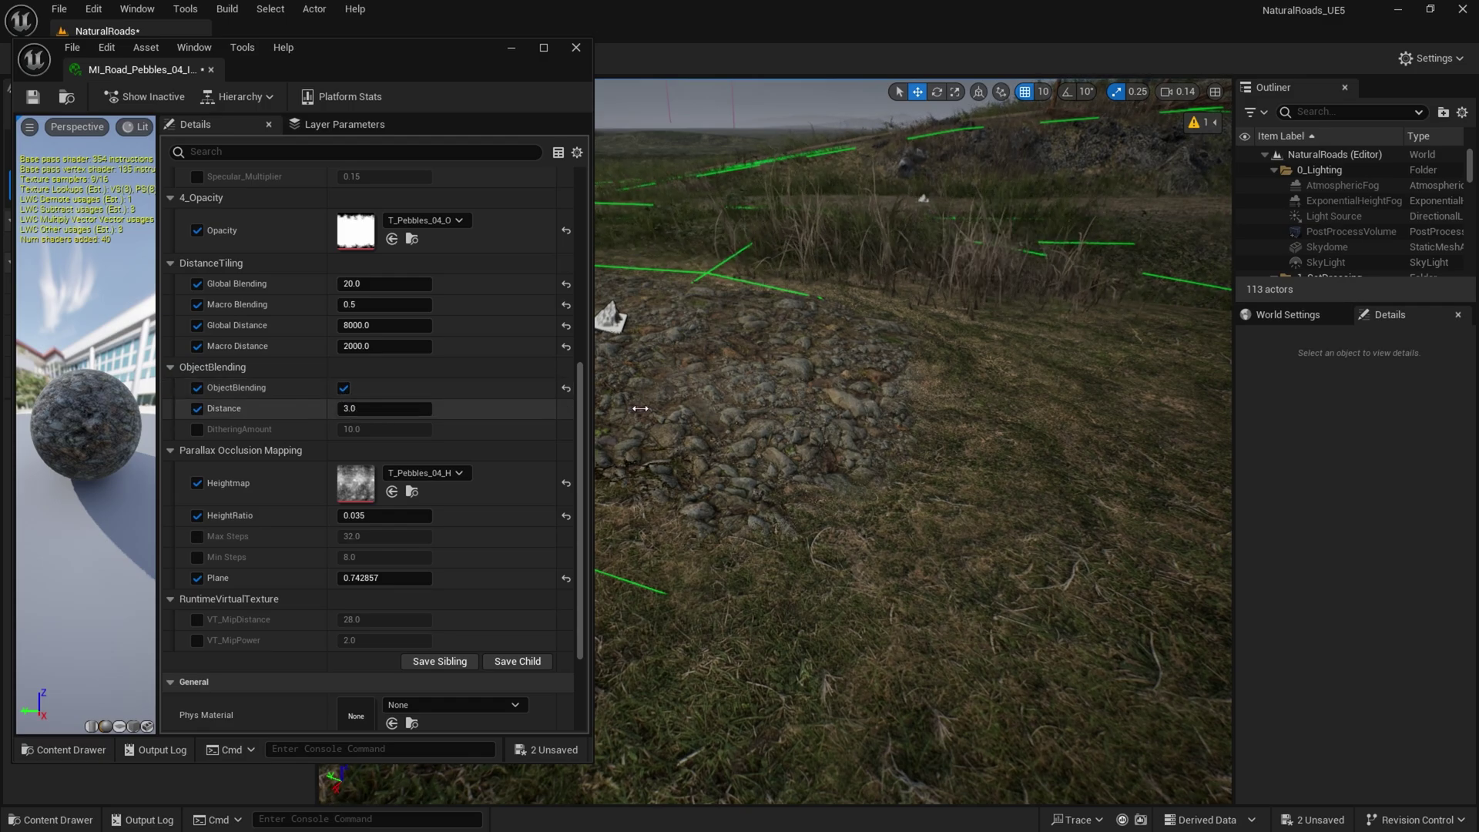
{"action": "key", "text": "w"}
{"action": "right_click_drag", "start_coordinate": [865, 416], "coordinate": [898, 396]}
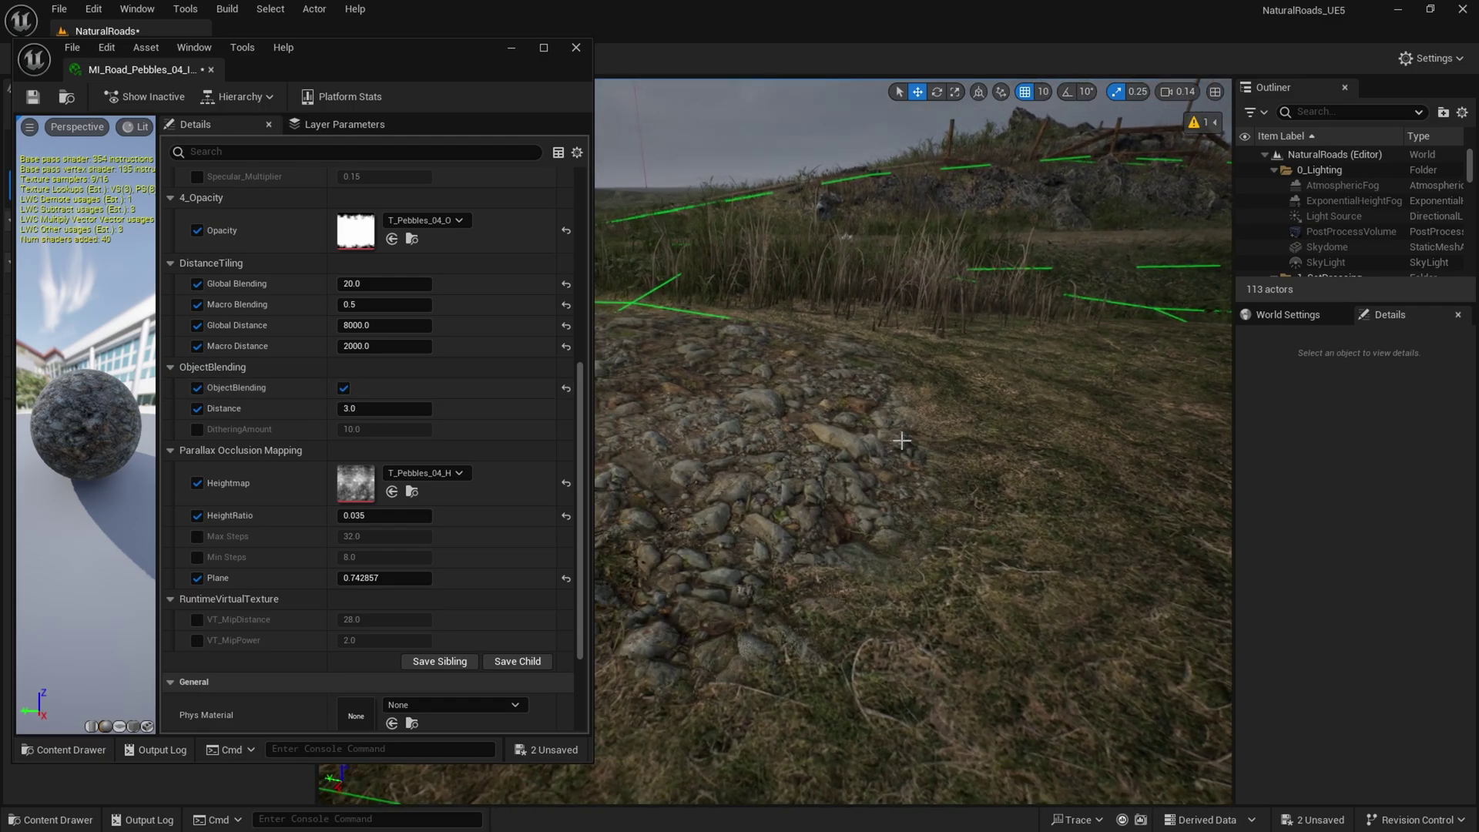
Step: Turn off ObjectBlending in the pebble road material instance and inspect the boundary between road and grass along its side
{"action": "key", "text": "d"}
{"action": "mouse_move", "coordinate": [1023, 442]}
{"action": "right_mouse_down"}
{"action": "mouse_move", "coordinate": [739, 443]}
{"action": "mouse_move", "coordinate": [1001, 455]}
{"action": "mouse_move", "coordinate": [1002, 399]}
{"action": "right_mouse_up"}
{"action": "key", "text": "g"}
{"action": "right_click_drag", "start_coordinate": [1003, 479], "coordinate": [1151, 475]}
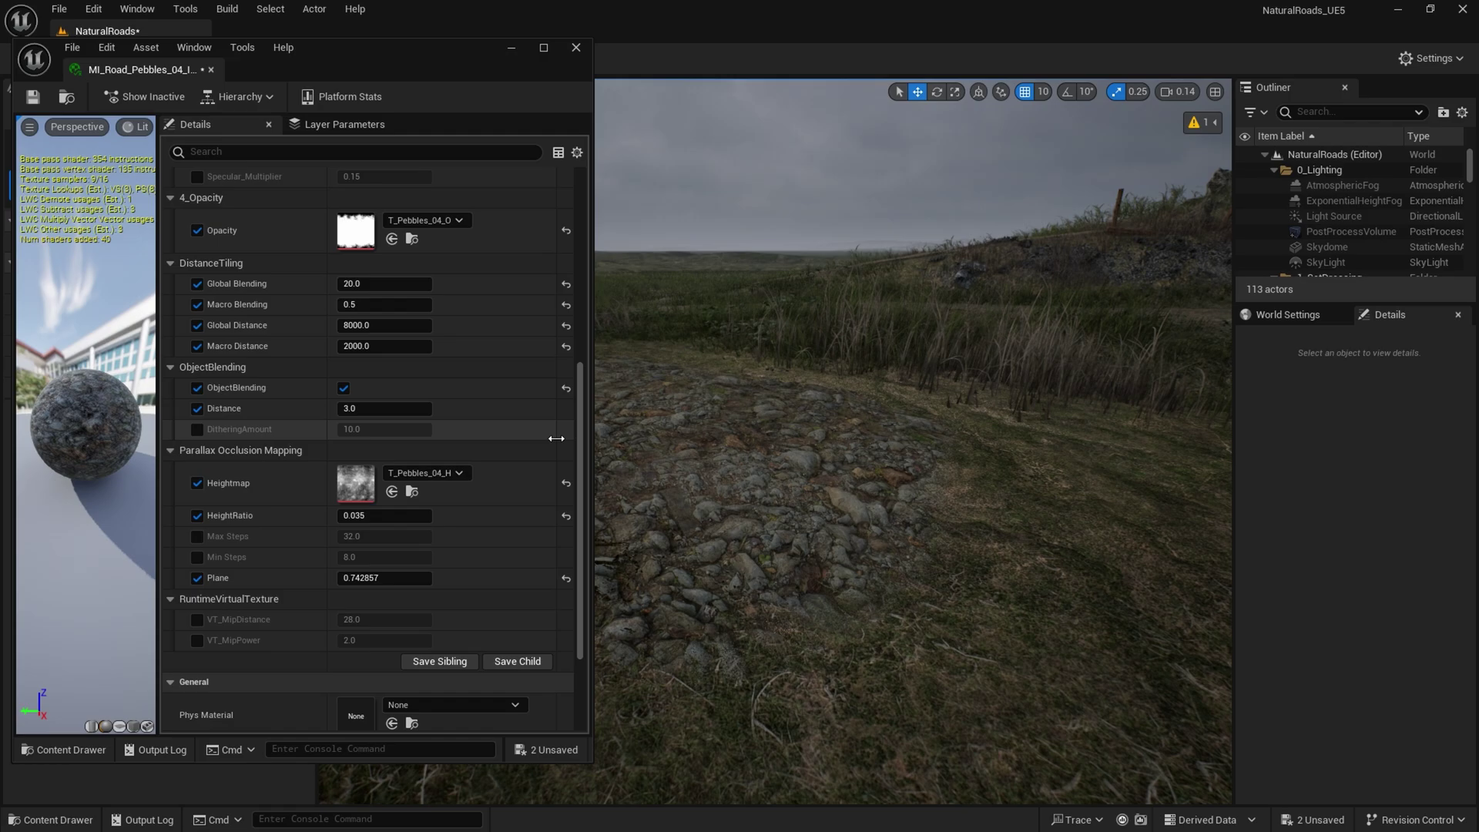
{"action": "scroll", "coordinate": [502, 450], "scroll_direction": "up", "scroll_amount": 3}
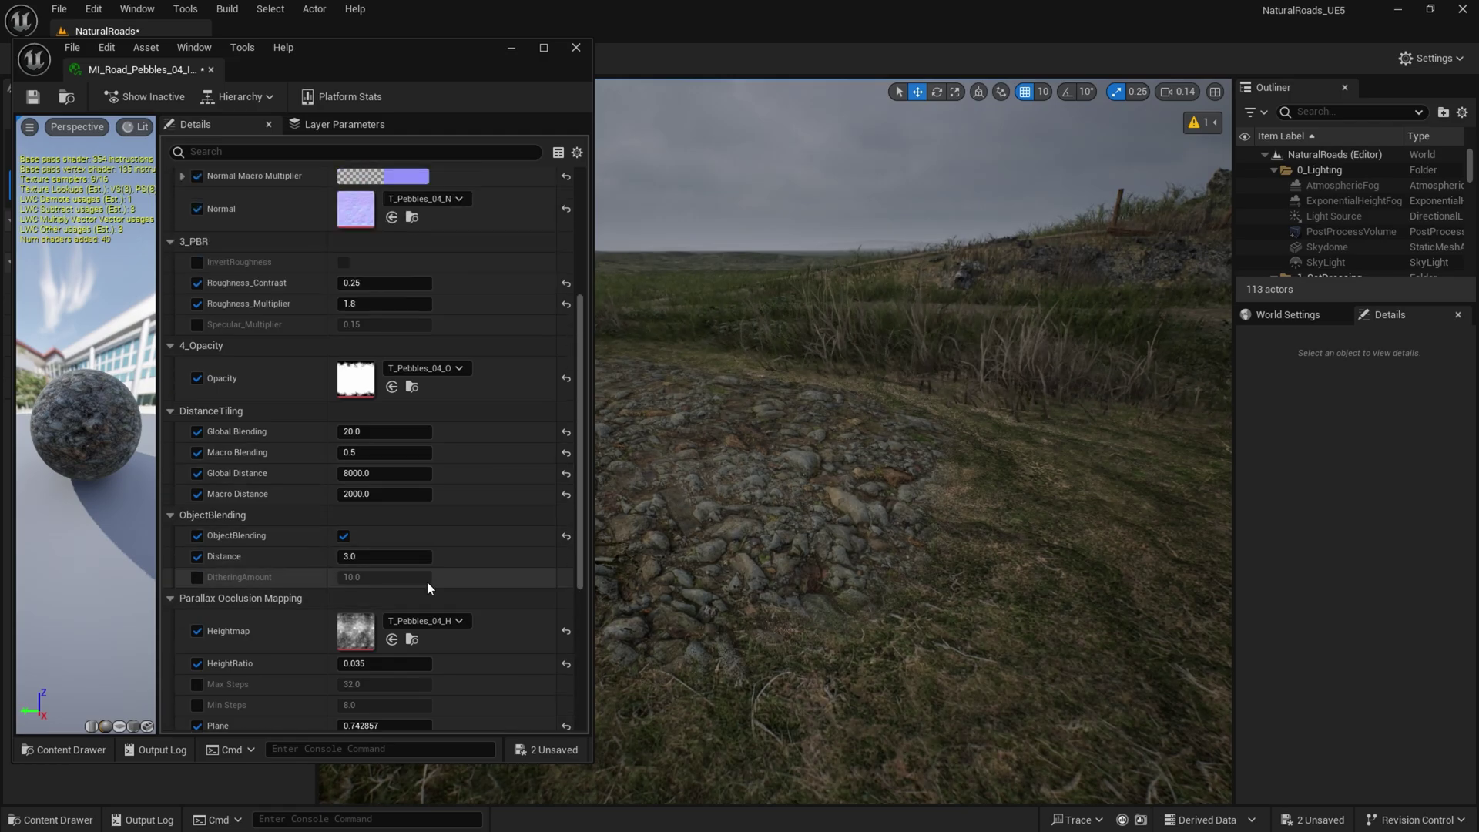
{"action": "left_click", "coordinate": [343, 535]}
{"action": "right_click_drag", "start_coordinate": [686, 539], "coordinate": [631, 540]}
{"action": "right_click_drag", "start_coordinate": [1079, 478], "coordinate": [733, 448]}
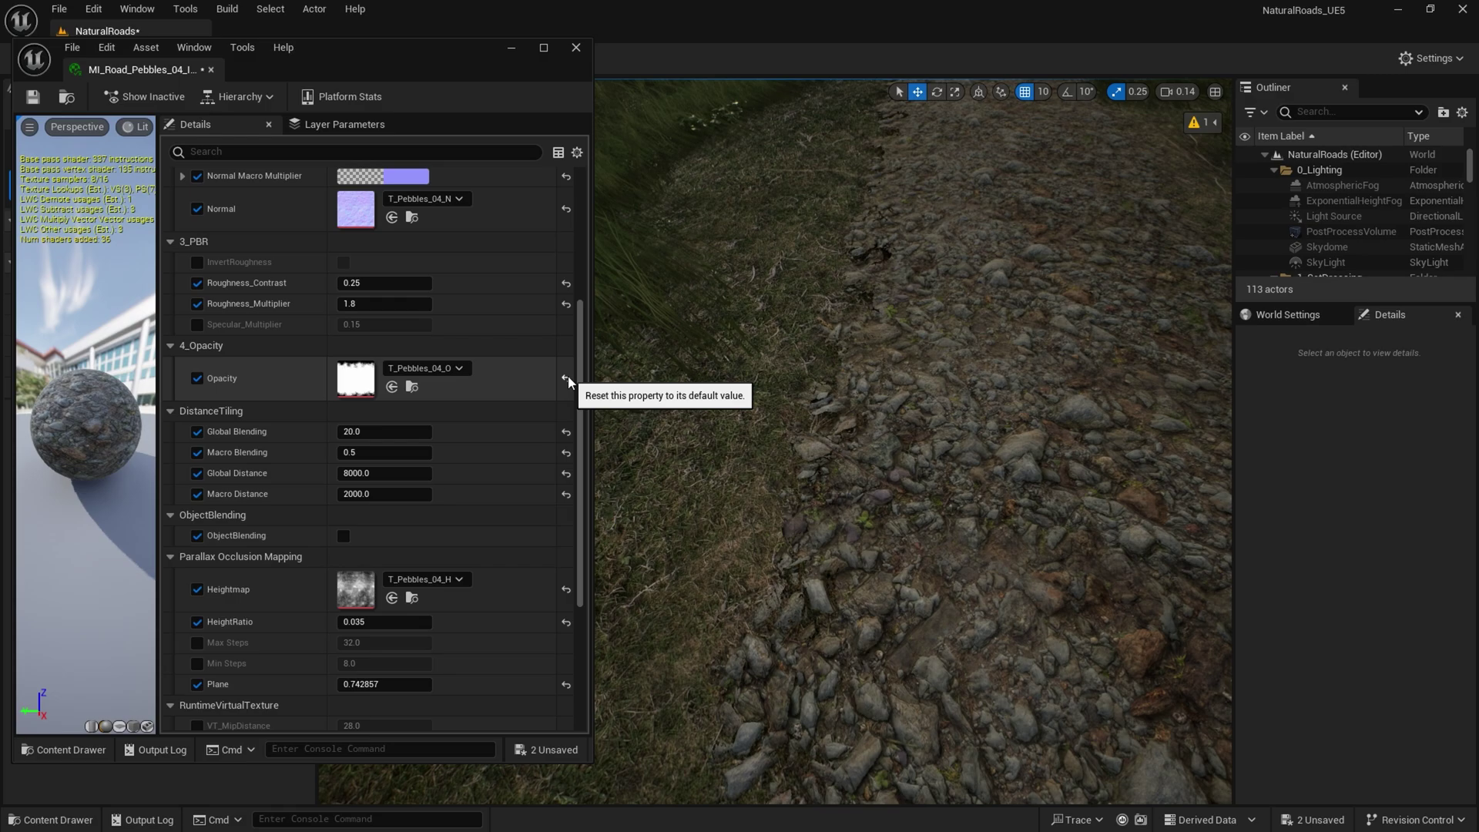
Step: Replace the pebble road material's Opacity texture with WhiteSquareTexture and inspect the edge along the length of the road
{"action": "left_click", "coordinate": [566, 378]}
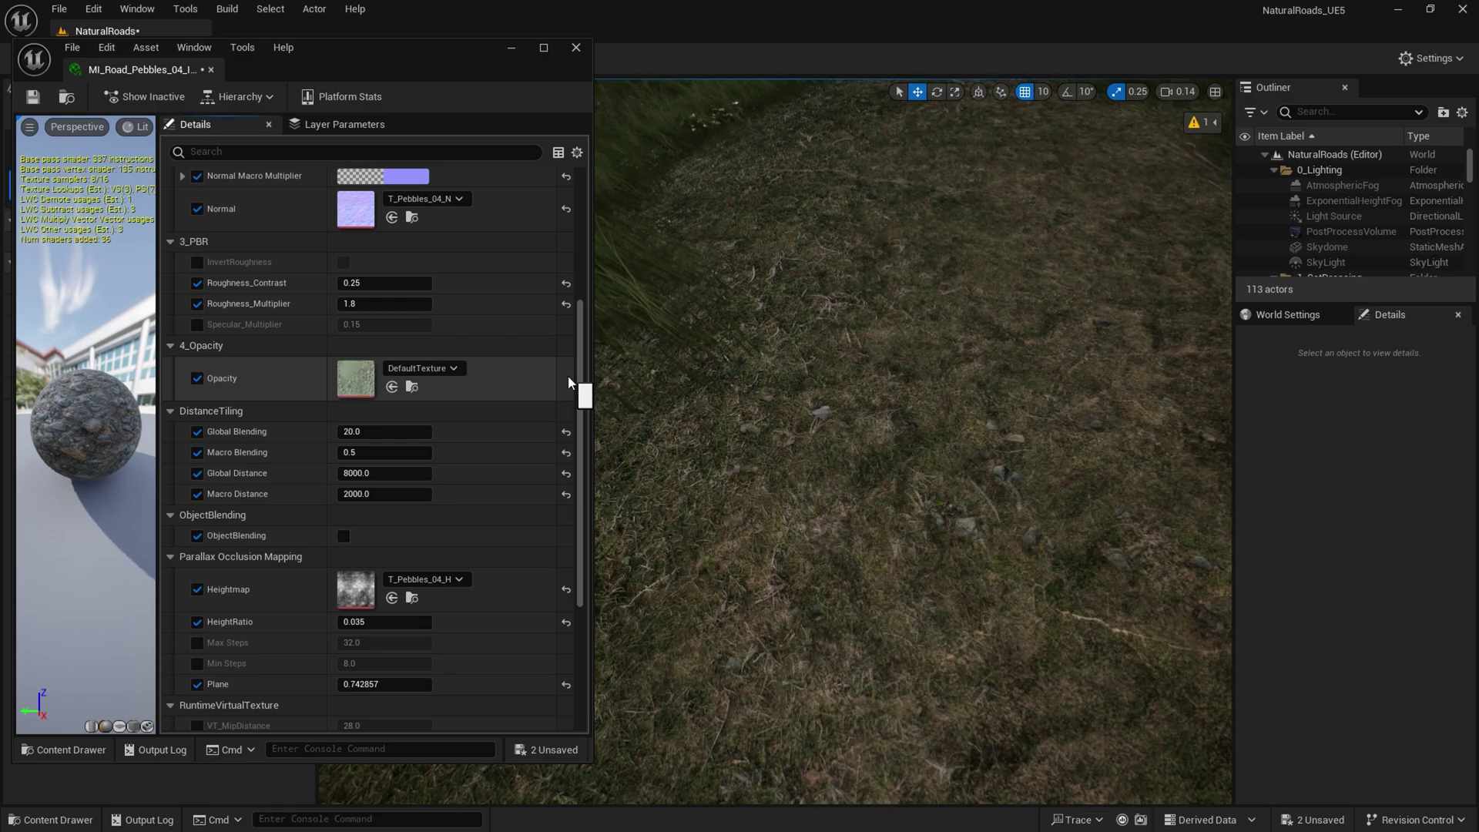
{"action": "left_click", "coordinate": [422, 368]}
{"action": "type", "text": "white"}
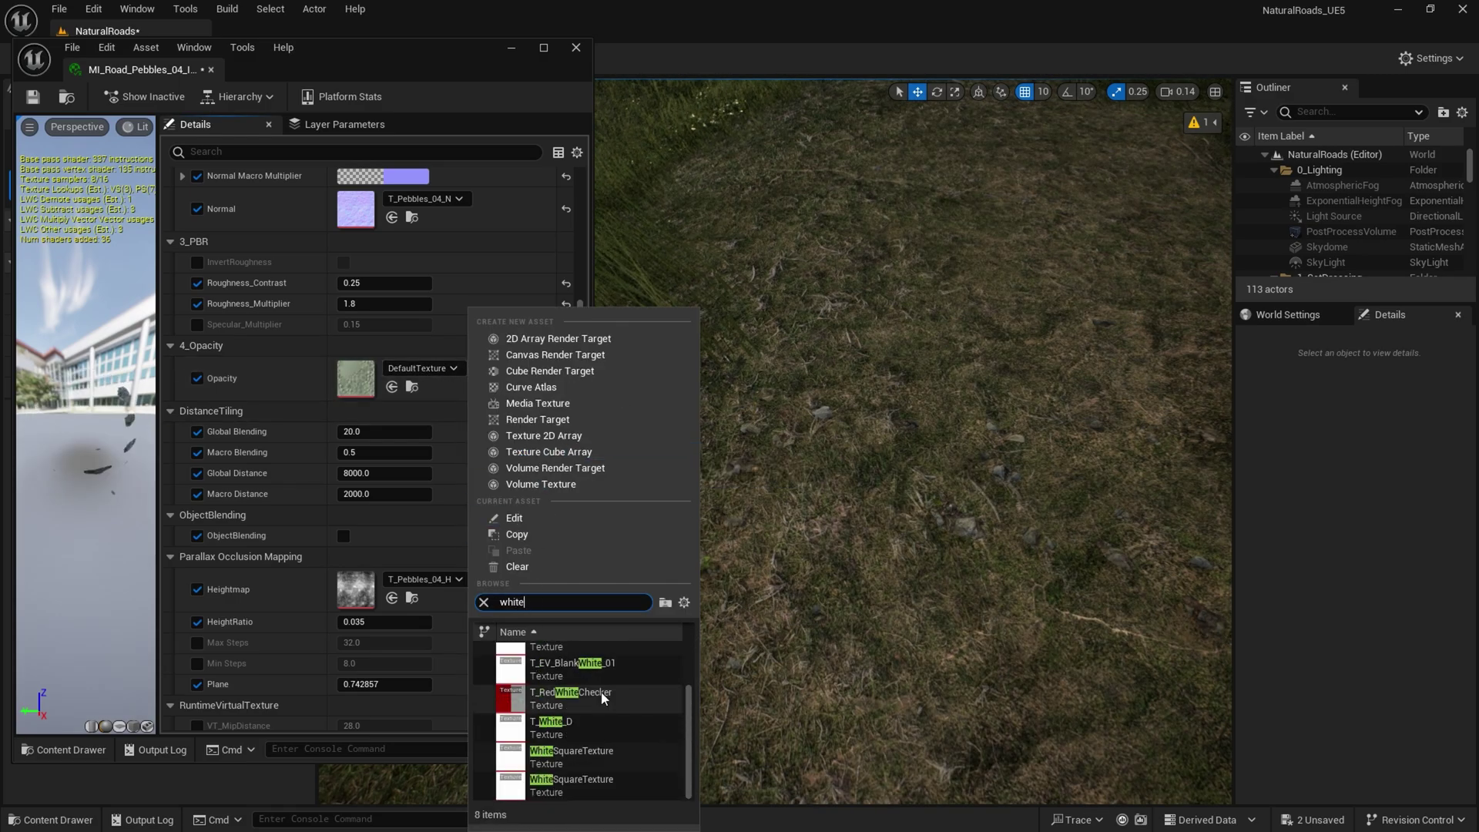
{"action": "left_click", "coordinate": [574, 758]}
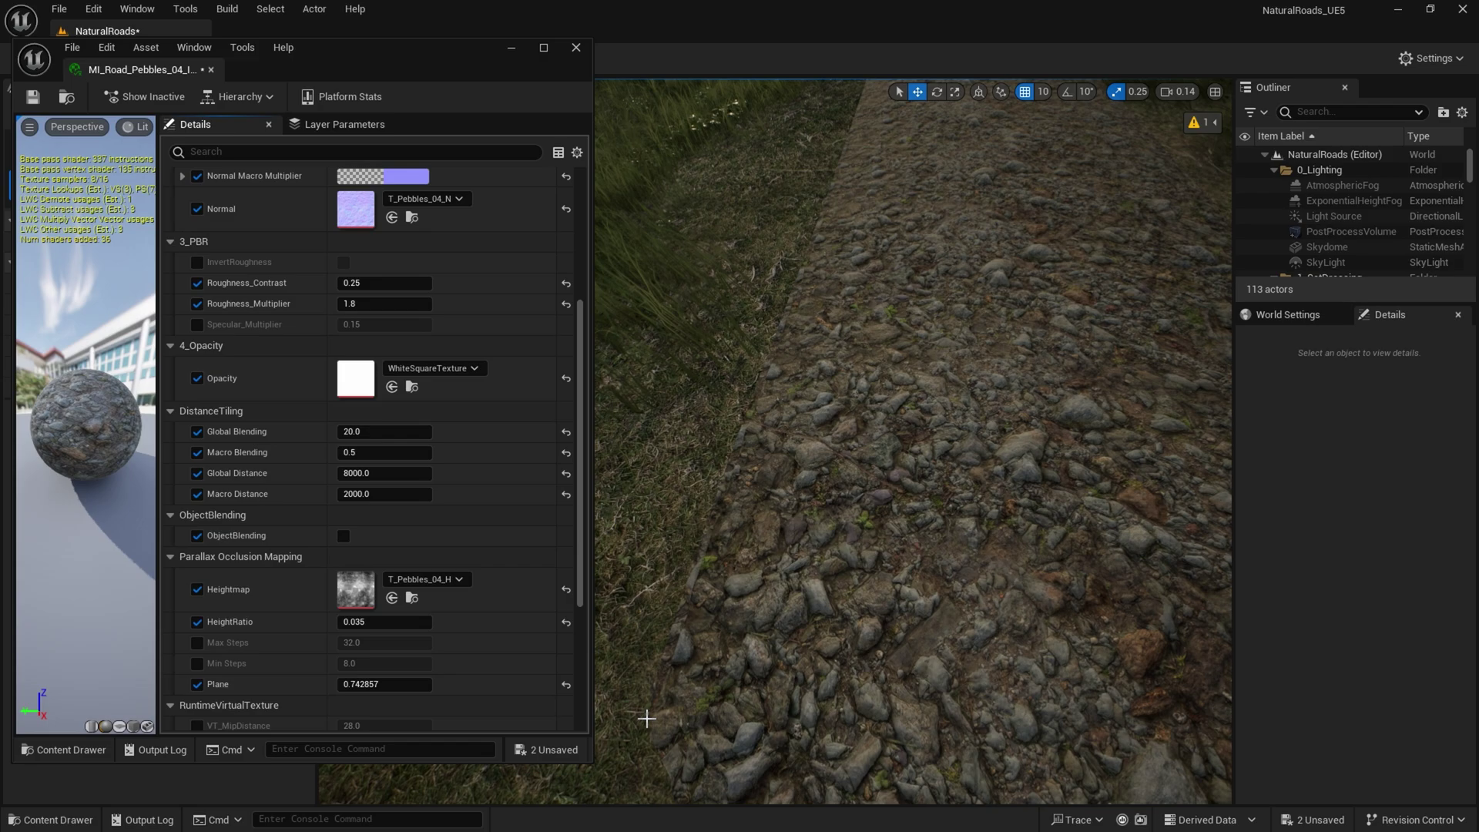
{"action": "right_click_drag", "start_coordinate": [647, 718], "coordinate": [748, 524]}
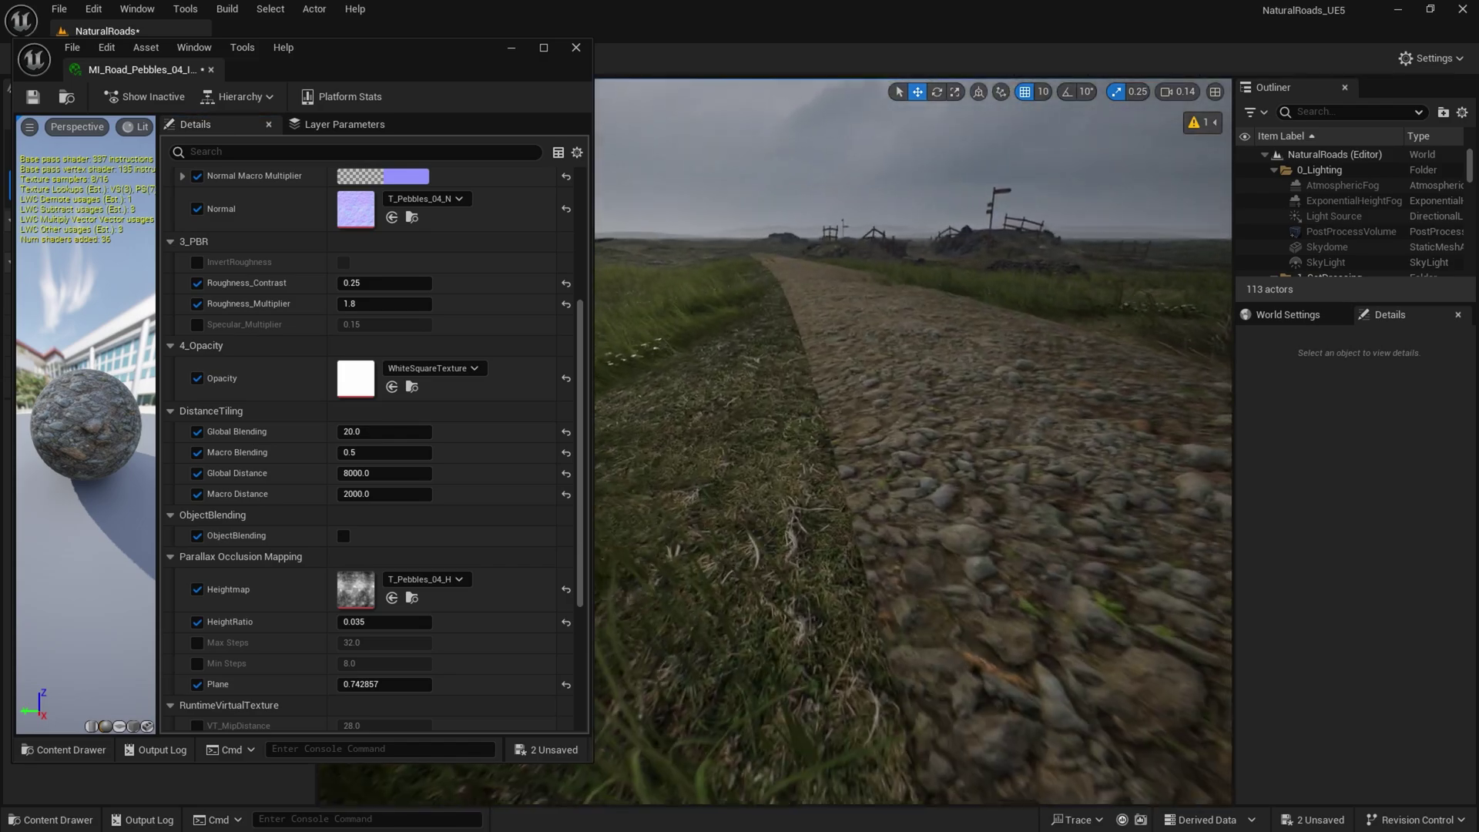
{"action": "right_click_drag", "start_coordinate": [832, 314], "coordinate": [801, 320]}
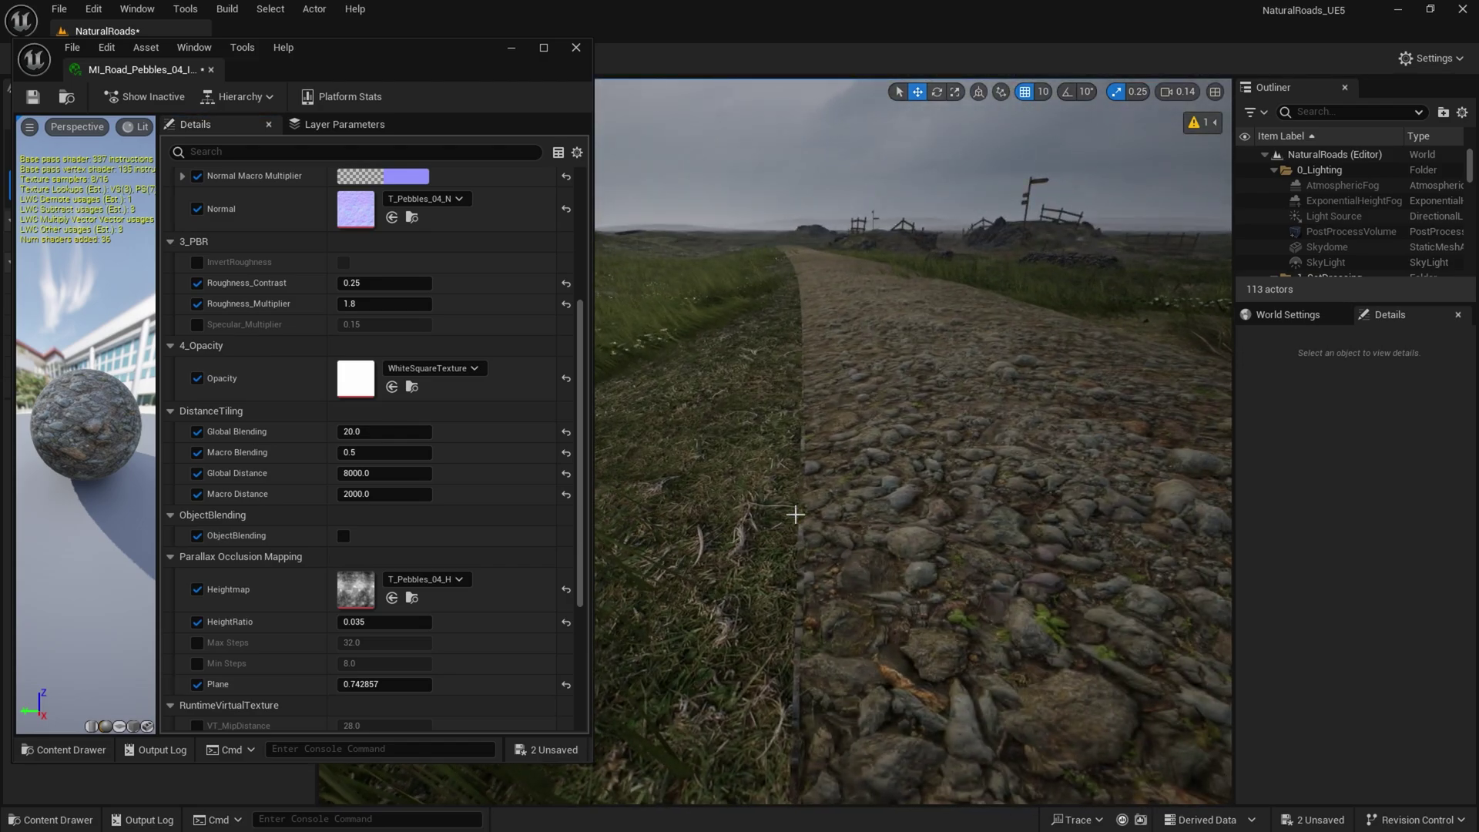
Step: Undo the Opacity texture and ObjectBlending changes in the pebble road material instance
{"action": "key", "text": "ctrl+z"}
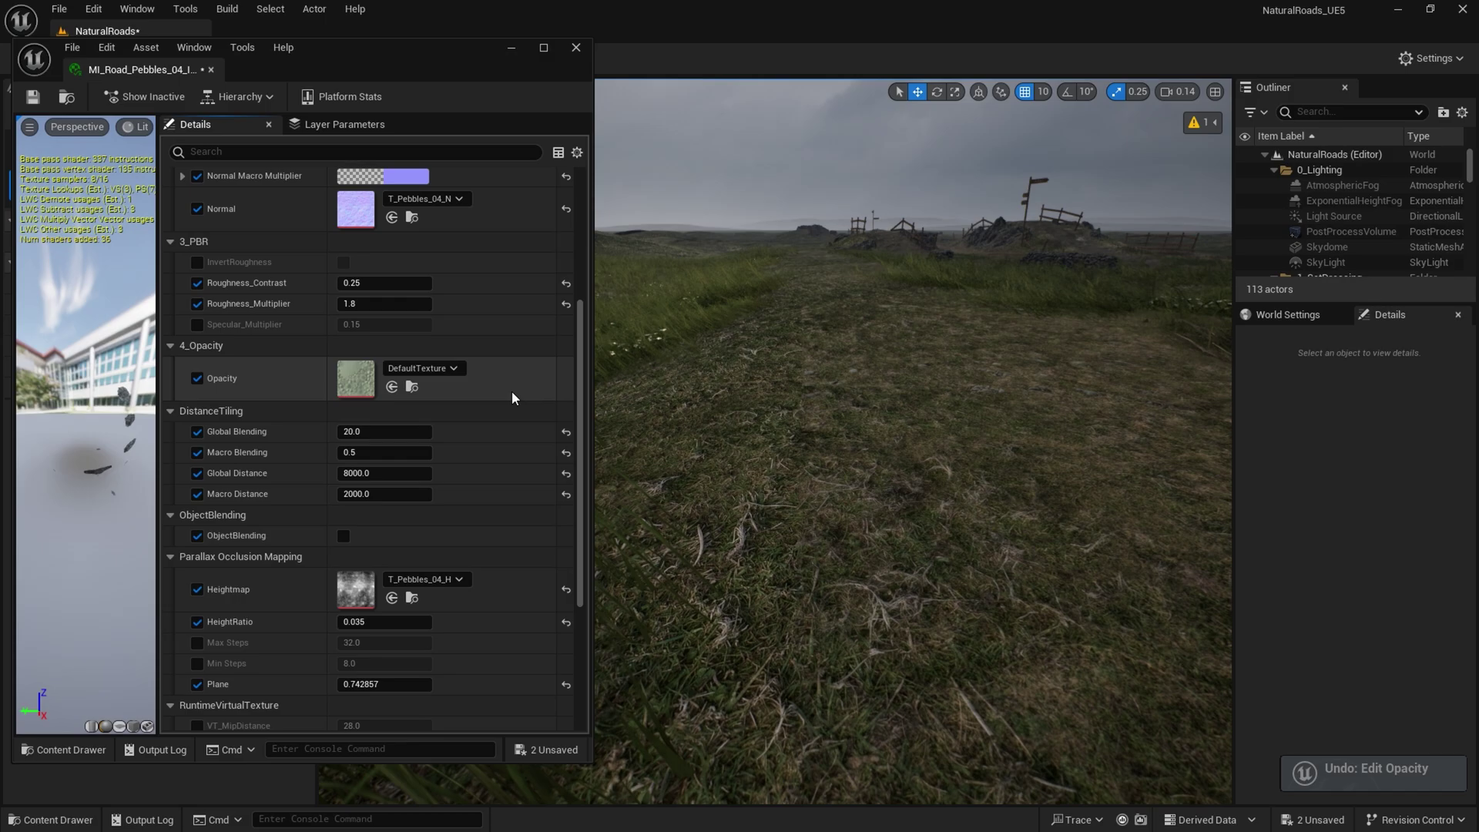
{"action": "key", "text": "ctrl+z"}
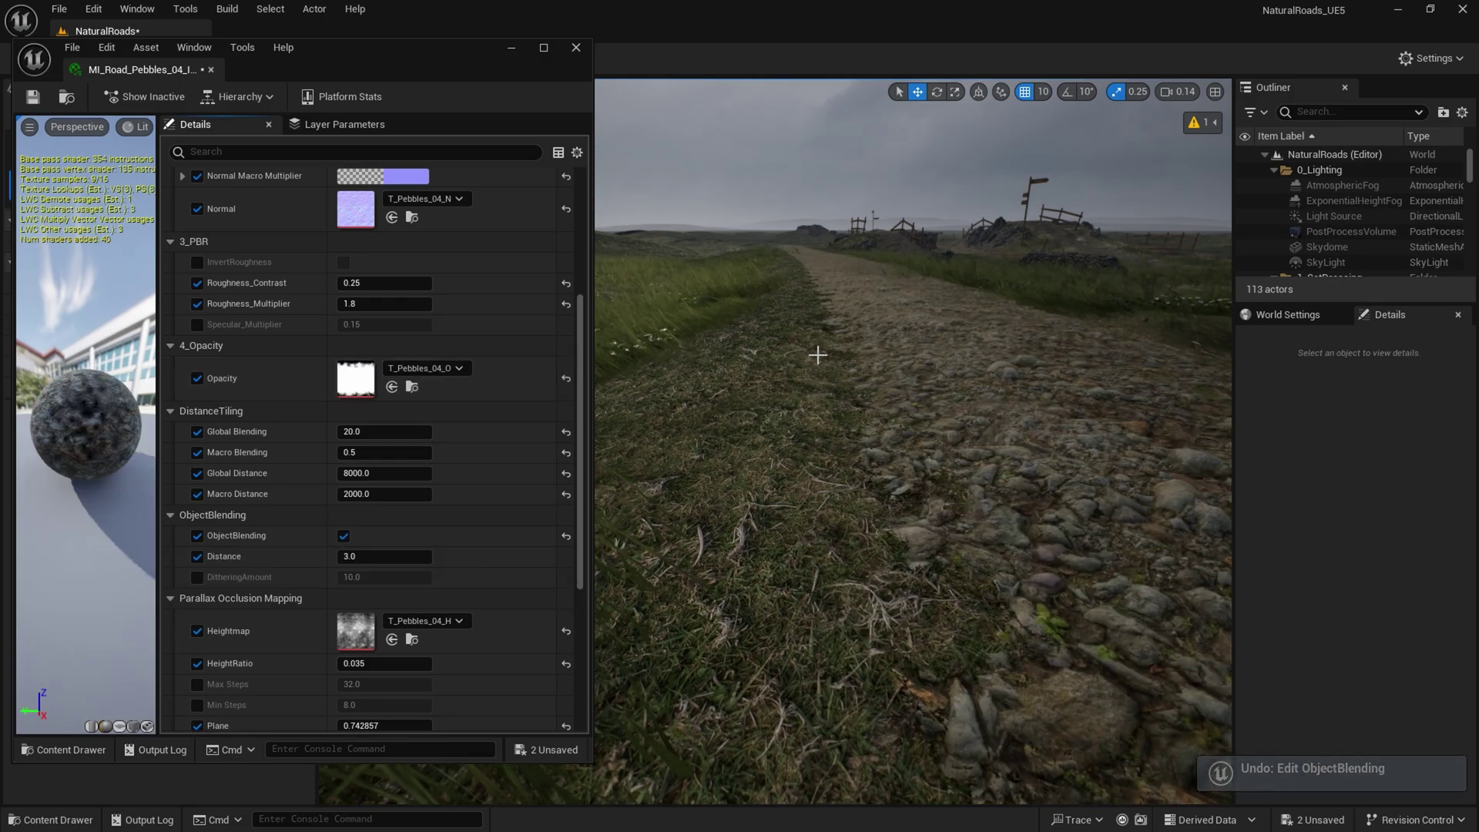
Step: Toggle ObjectBlending off and on again in the pebble road material while comparing the end of the road
{"action": "right_click_drag", "start_coordinate": [832, 463], "coordinate": [825, 524]}
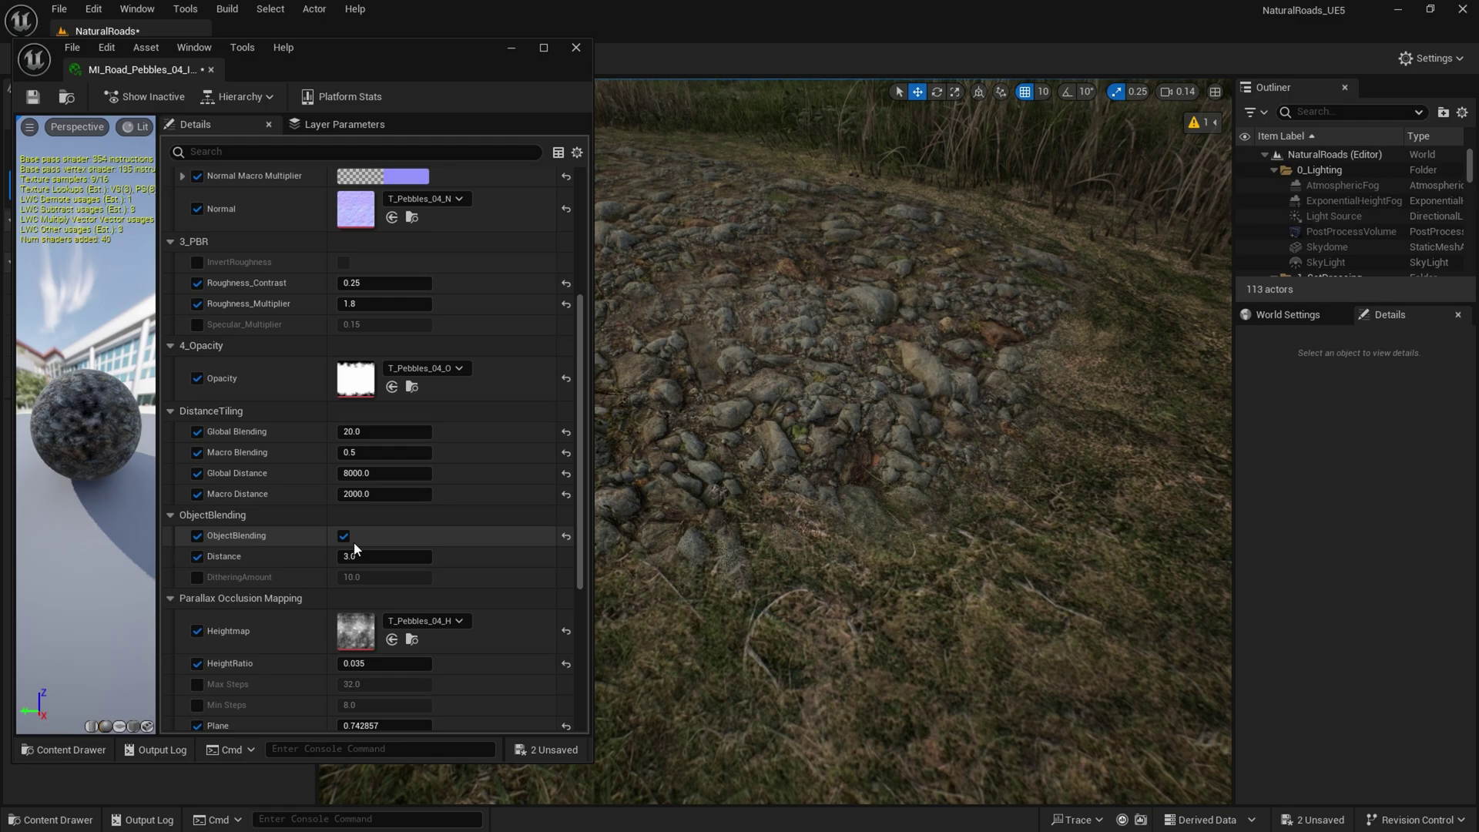
{"action": "left_click", "coordinate": [344, 536]}
{"action": "left_click", "coordinate": [344, 536]}
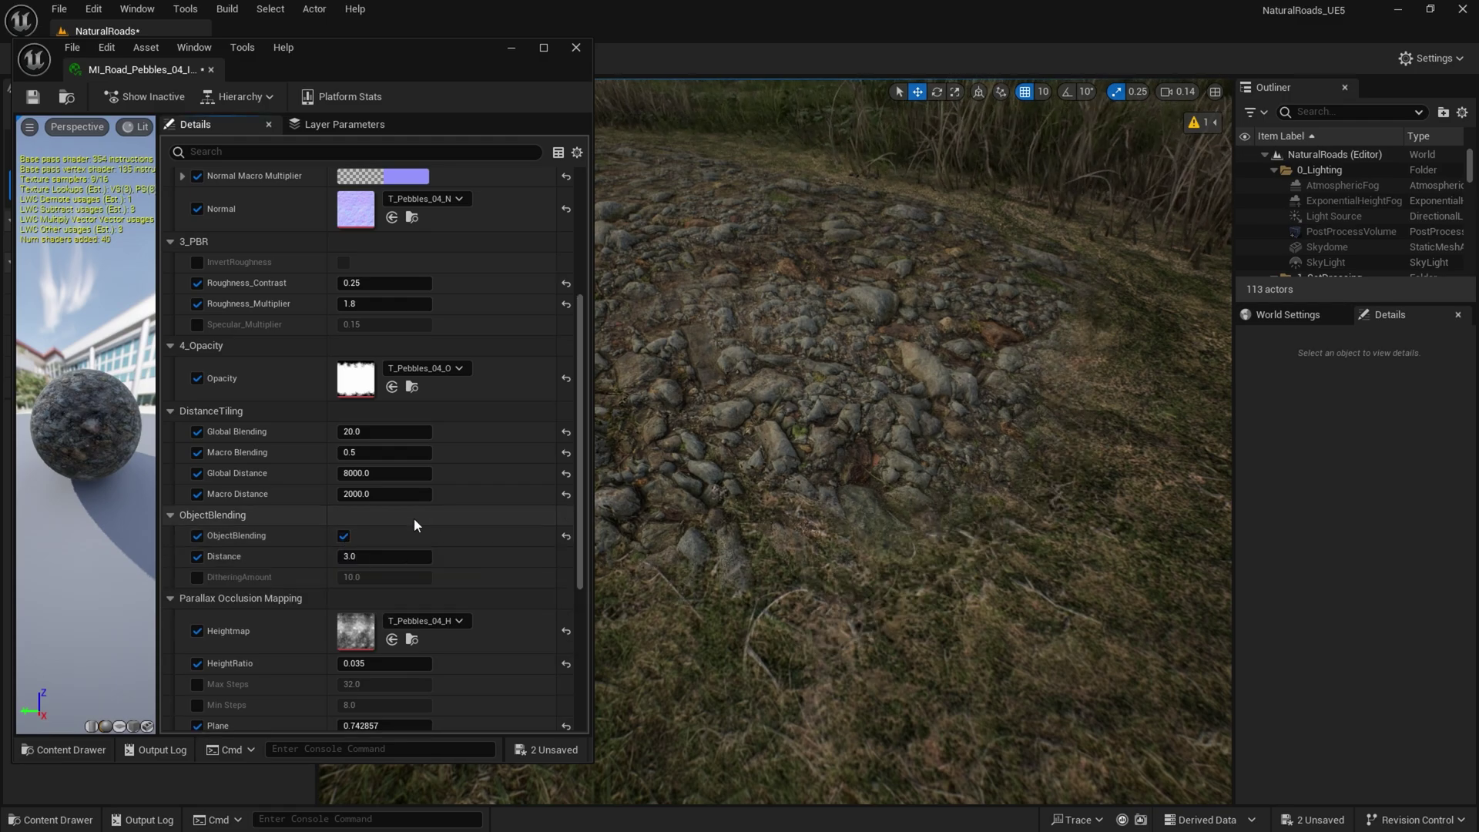
{"action": "right_click_drag", "start_coordinate": [731, 449], "coordinate": [935, 420]}
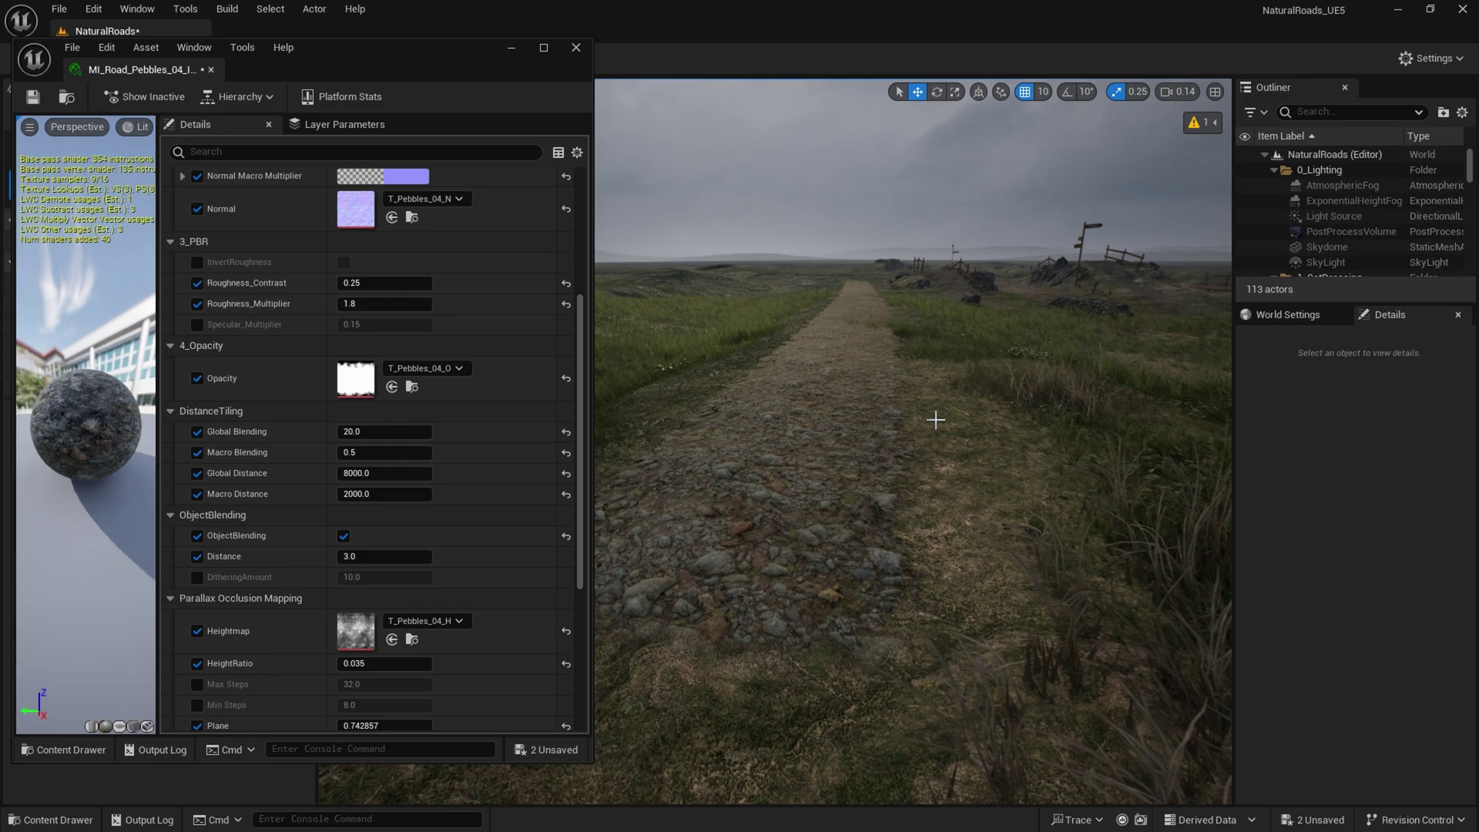
Step: Raise the landscape spline control point in the grass by about 40 units and delete it, joining its two attached segments
{"action": "right_click_drag", "start_coordinate": [909, 370], "coordinate": [794, 424]}
{"action": "key", "text": "g"}
{"action": "key", "text": "s"}
{"action": "key", "text": "a"}
{"action": "scroll", "coordinate": [939, 399], "scroll_direction": "up", "scroll_amount": 1}
{"action": "key", "text": "q"}
{"action": "key", "text": "q"}
{"action": "key", "text": "w"}
{"action": "left_click", "coordinate": [829, 392]}
{"action": "key", "text": "e"}
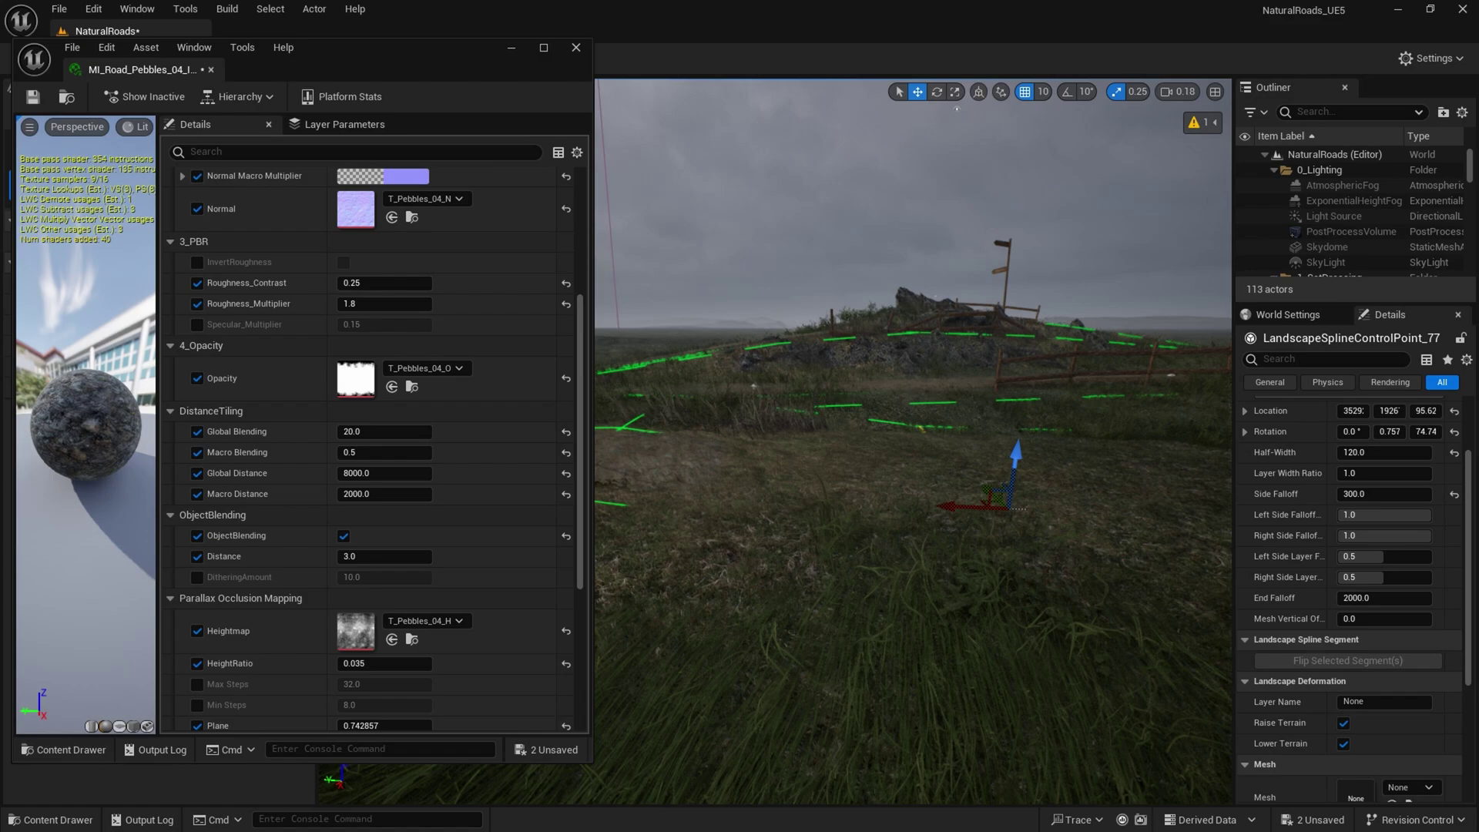
{"action": "right_click_drag", "start_coordinate": [930, 464], "coordinate": [946, 476]}
{"action": "left_click_drag", "start_coordinate": [984, 482], "coordinate": [997, 451]}
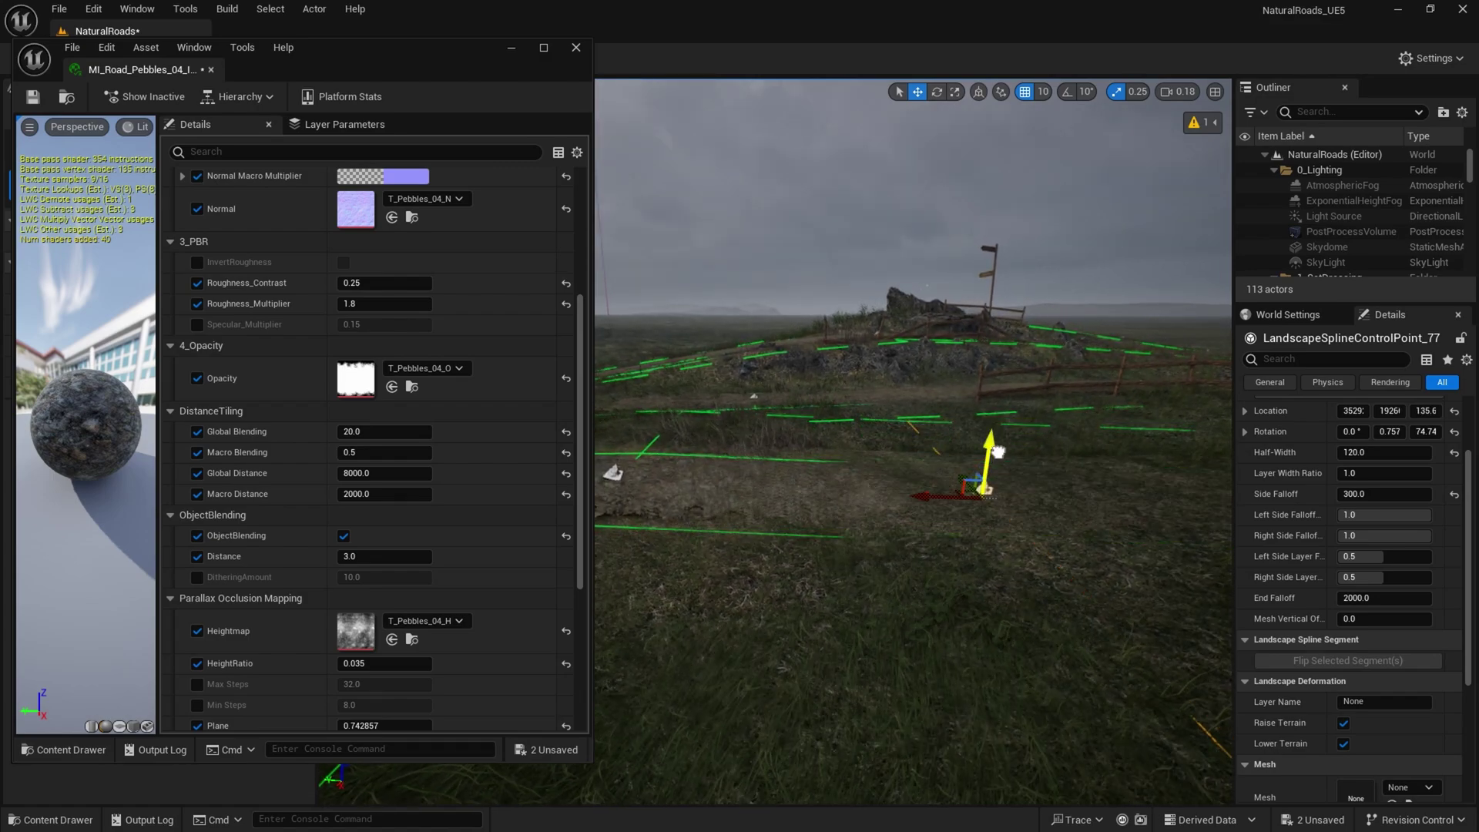
{"action": "key", "text": "Delete"}
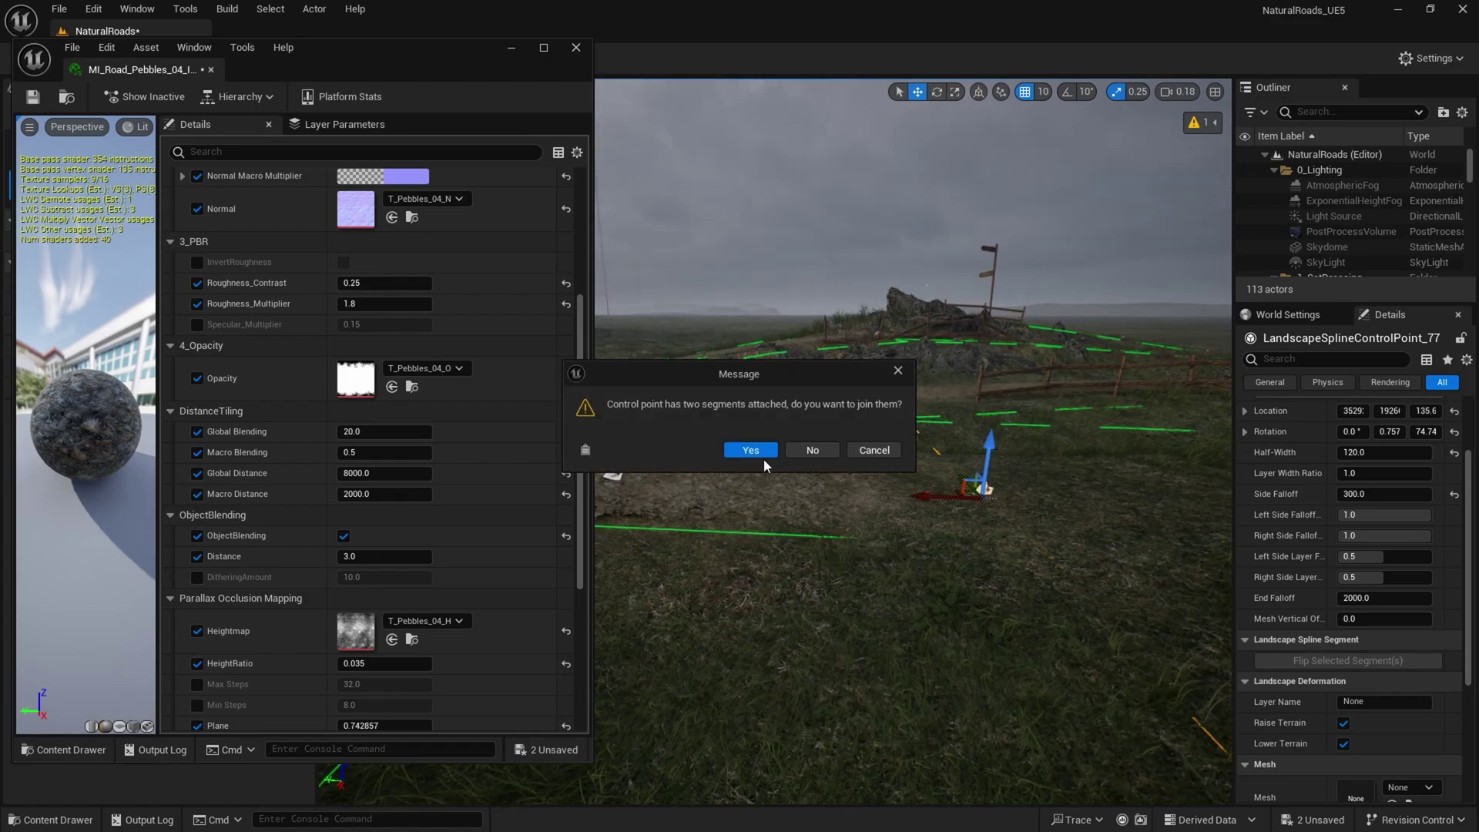
{"action": "left_click", "coordinate": [761, 454]}
Step: Turn off grid snapping and lower the spline control point in the middle of the pebble road to a height of about 147
{"action": "right_click_drag", "start_coordinate": [761, 455], "coordinate": [704, 499]}
{"action": "left_click", "coordinate": [869, 449]}
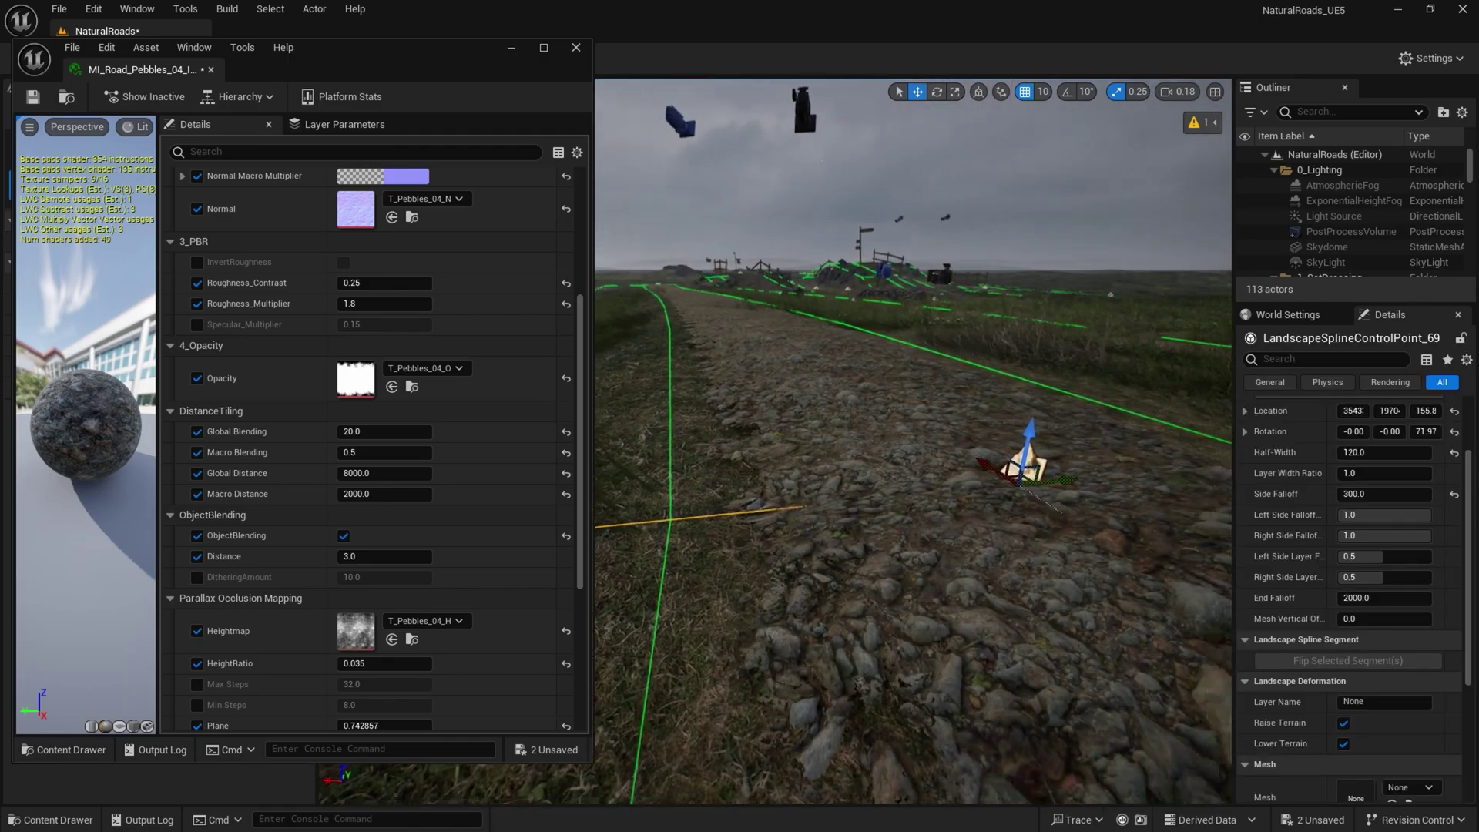
{"action": "right_click_drag", "start_coordinate": [847, 452], "coordinate": [969, 443]}
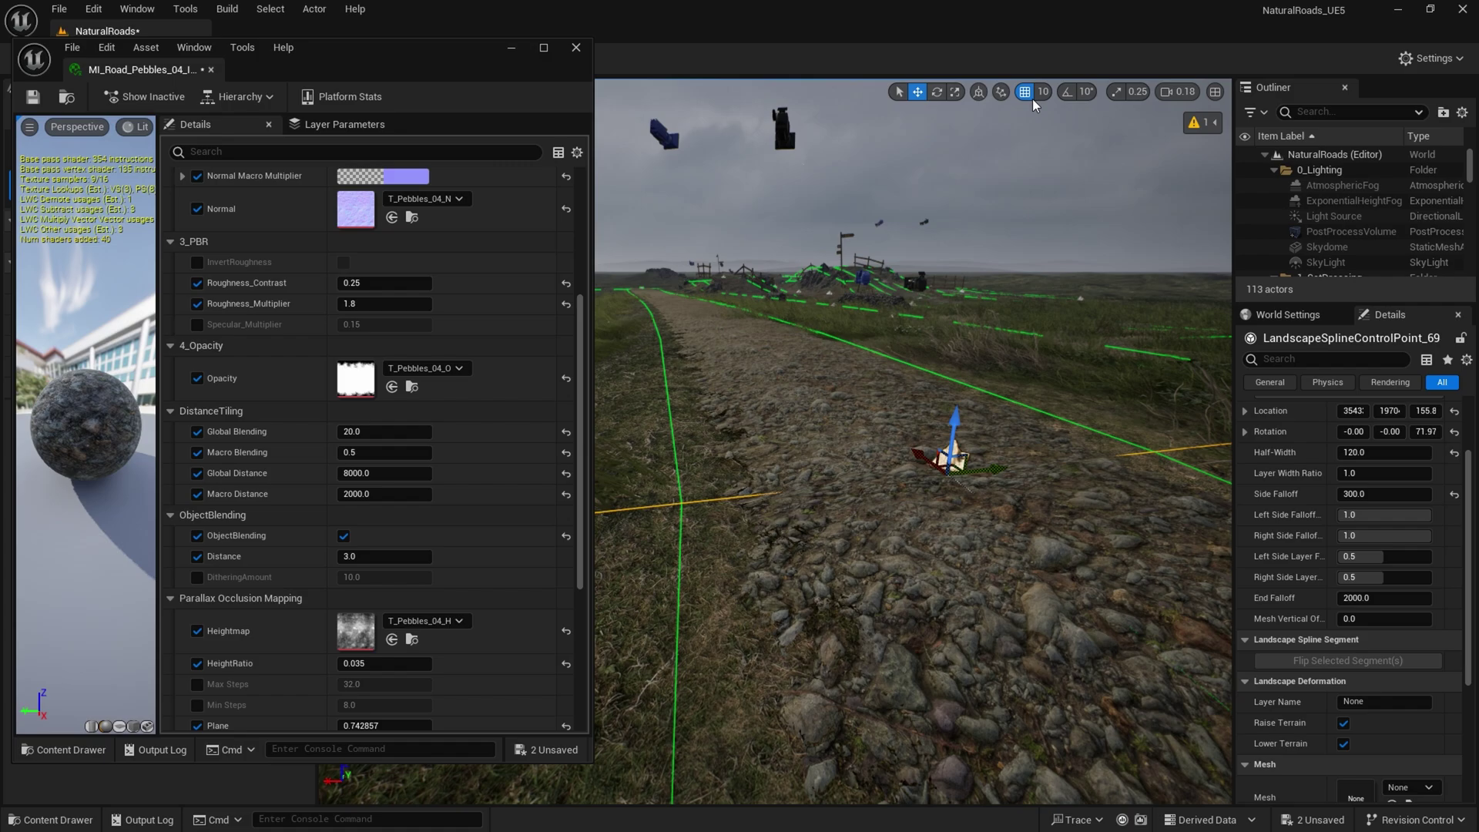
{"action": "left_click_drag", "start_coordinate": [957, 406], "coordinate": [956, 430]}
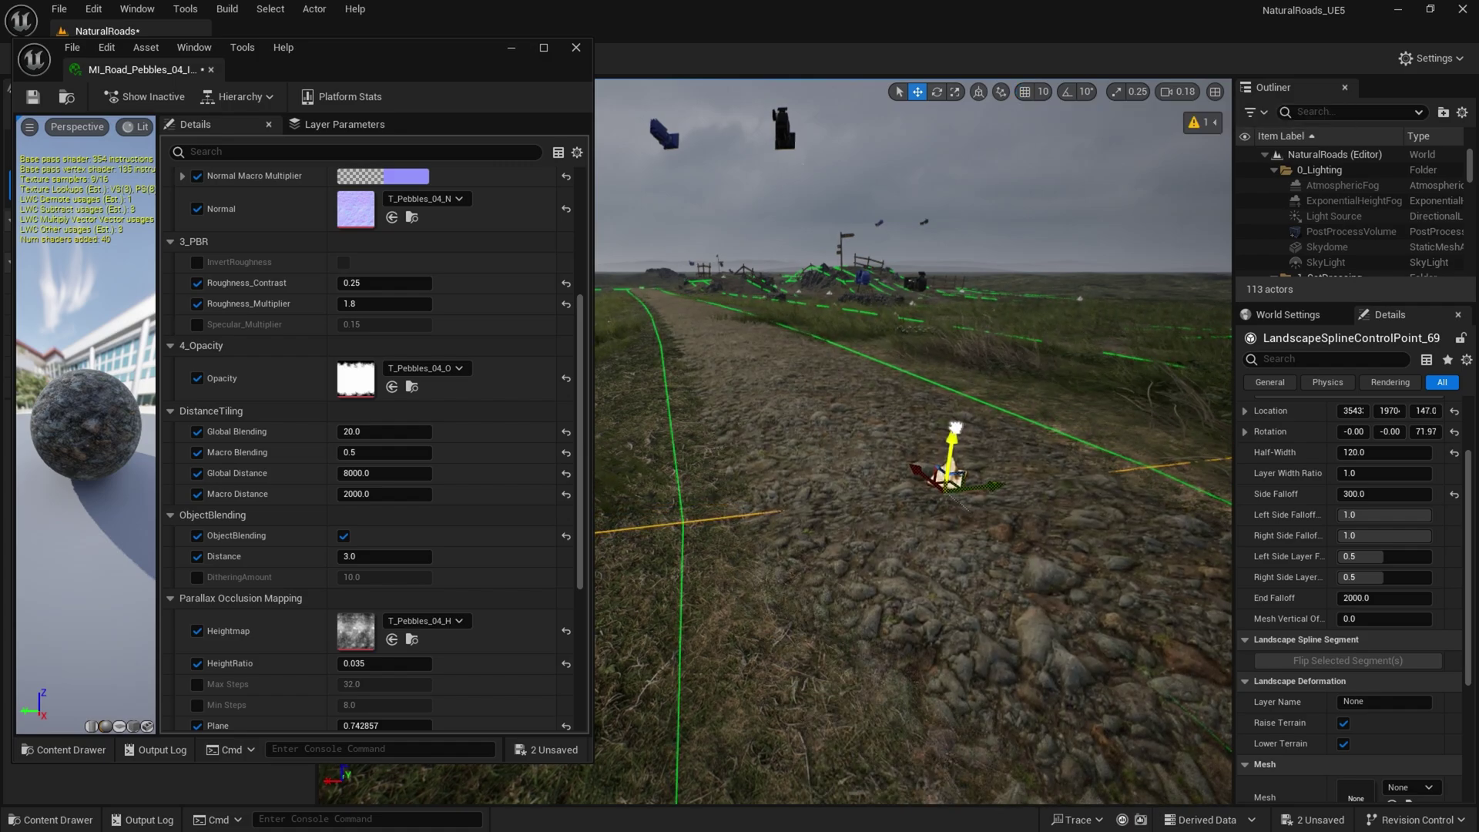
{"action": "left_click", "coordinate": [723, 494]}
{"action": "right_click_drag", "start_coordinate": [724, 494], "coordinate": [662, 484]}
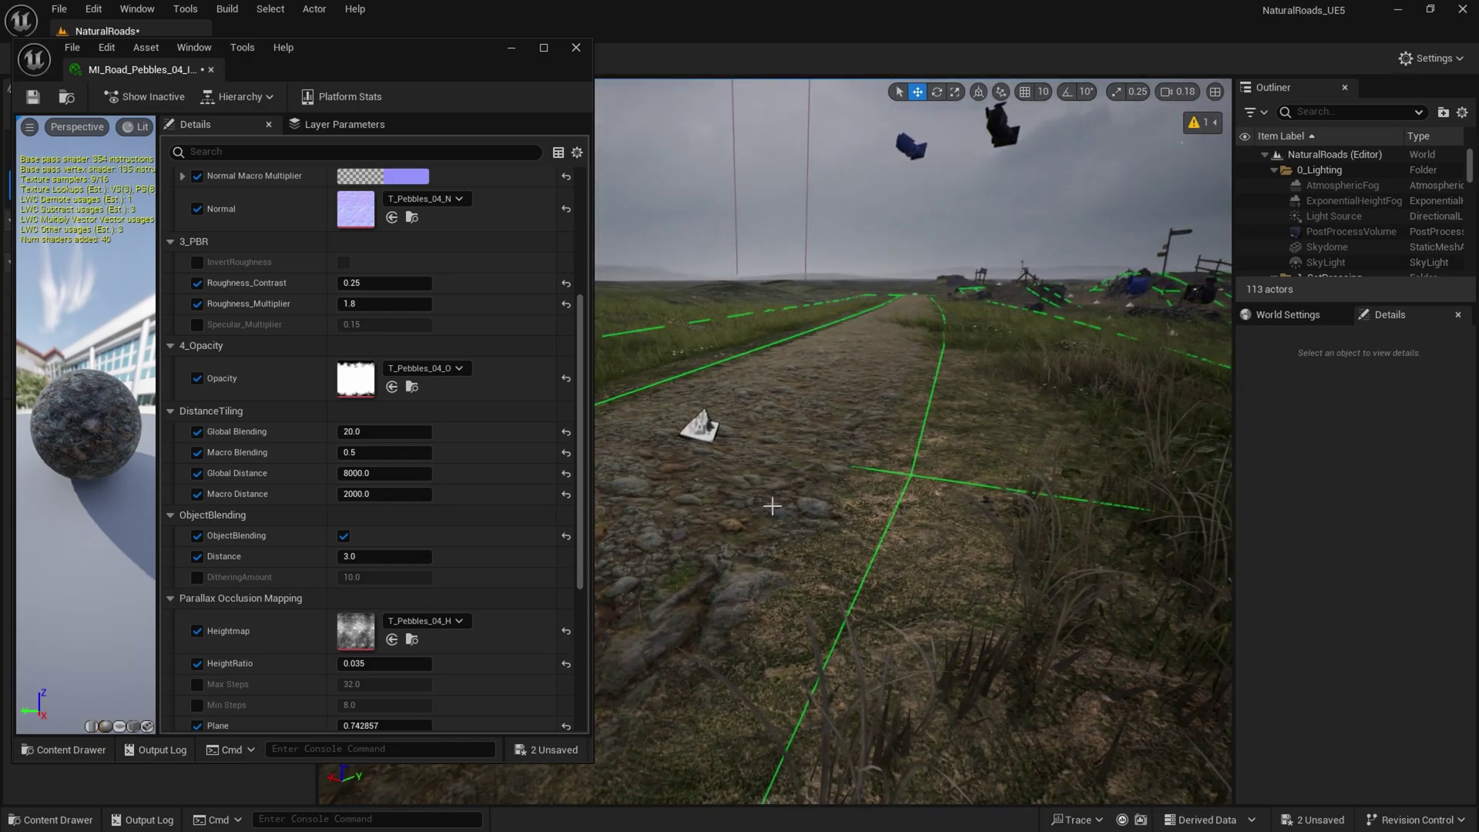
Step: Examine how the pebble road meets the grass around the lowered control point from several ground-level angles
{"action": "key", "text": "g"}
{"action": "right_click_drag", "start_coordinate": [773, 506], "coordinate": [845, 501]}
{"action": "left_click", "coordinate": [836, 423]}
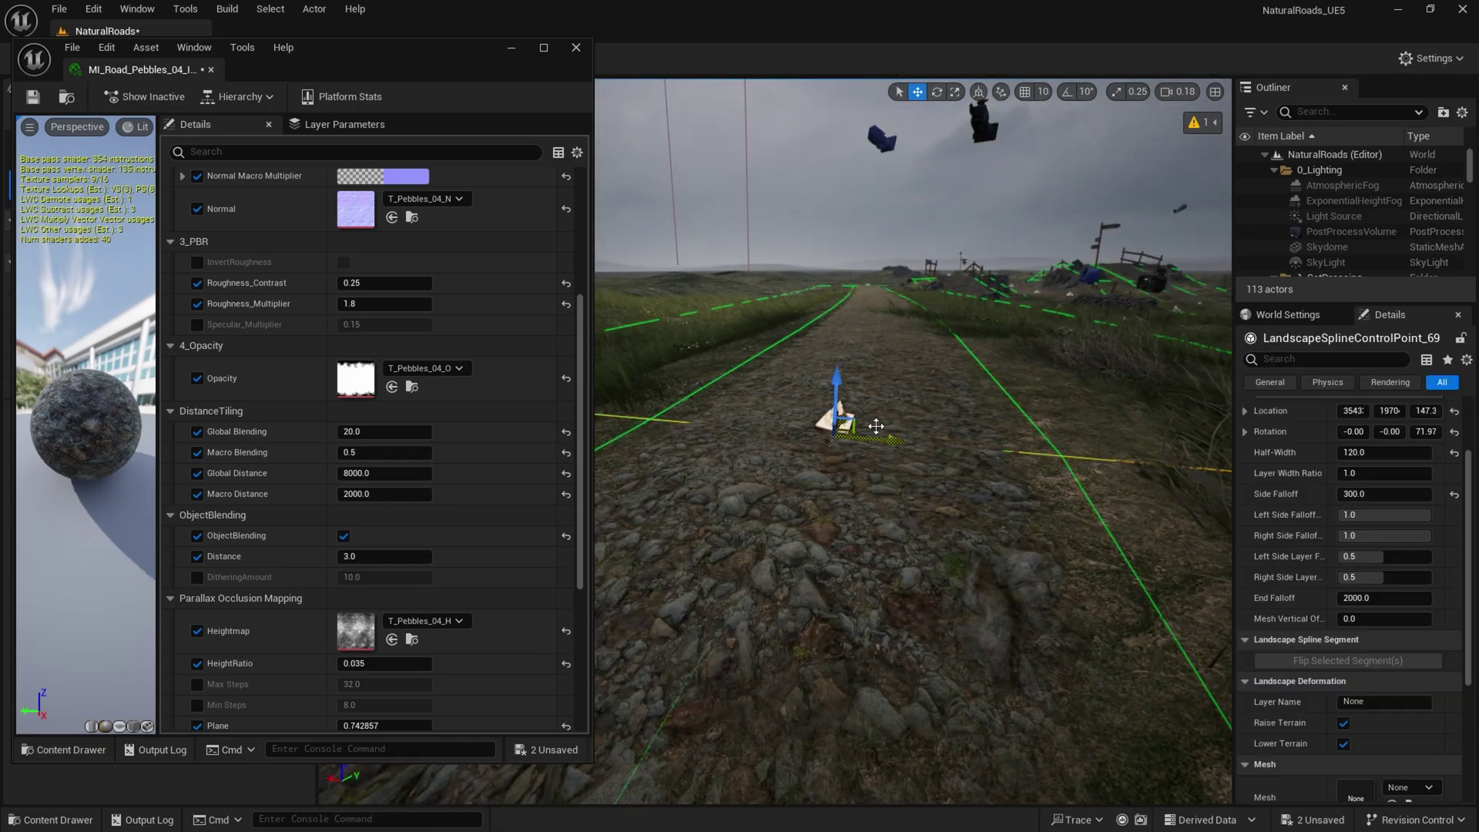
{"action": "right_click_drag", "start_coordinate": [875, 425], "coordinate": [905, 371]}
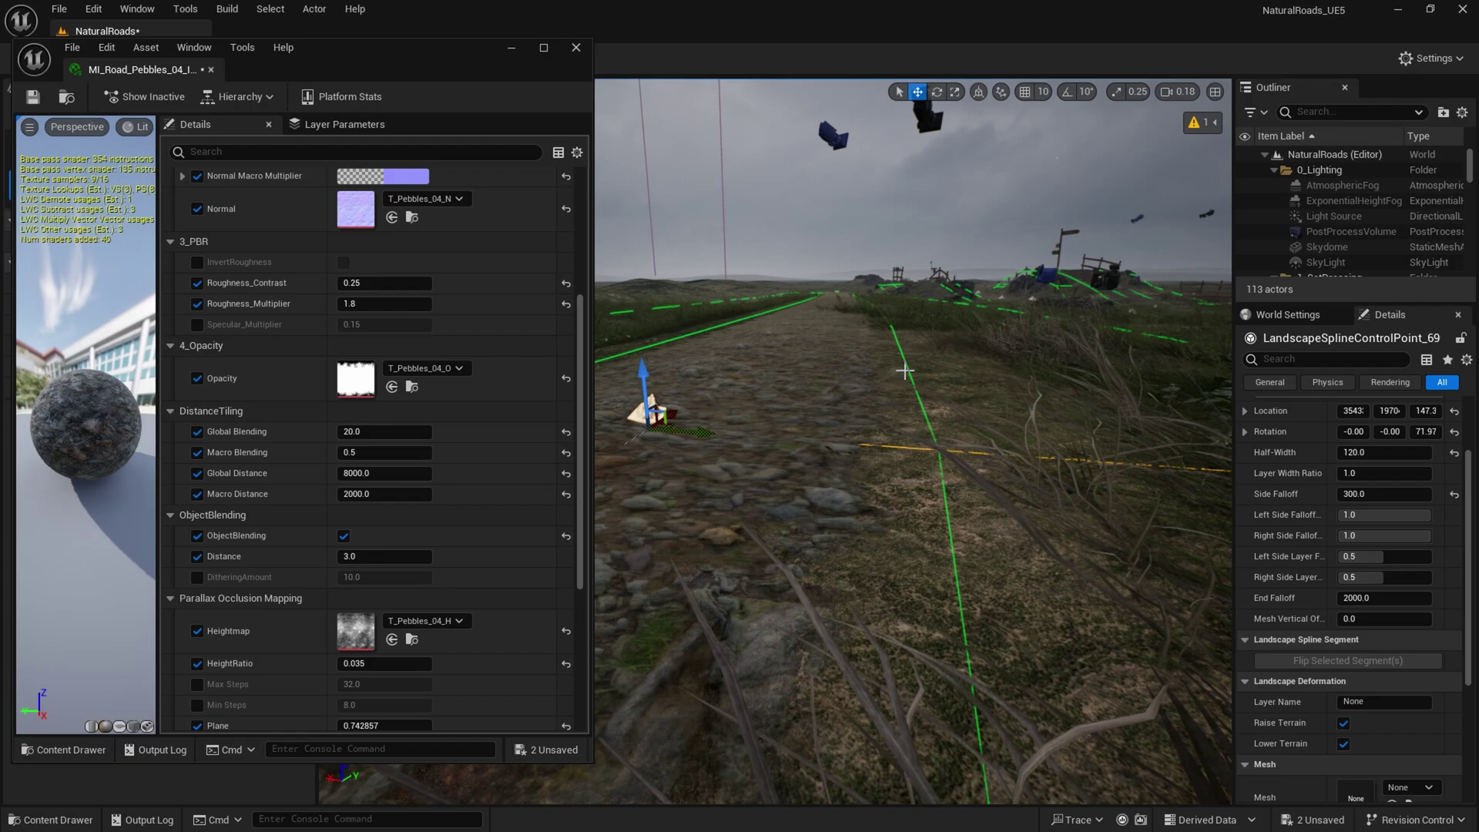
{"action": "left_click", "coordinate": [946, 392]}
{"action": "left_click_drag", "start_coordinate": [940, 390], "coordinate": [985, 299]}
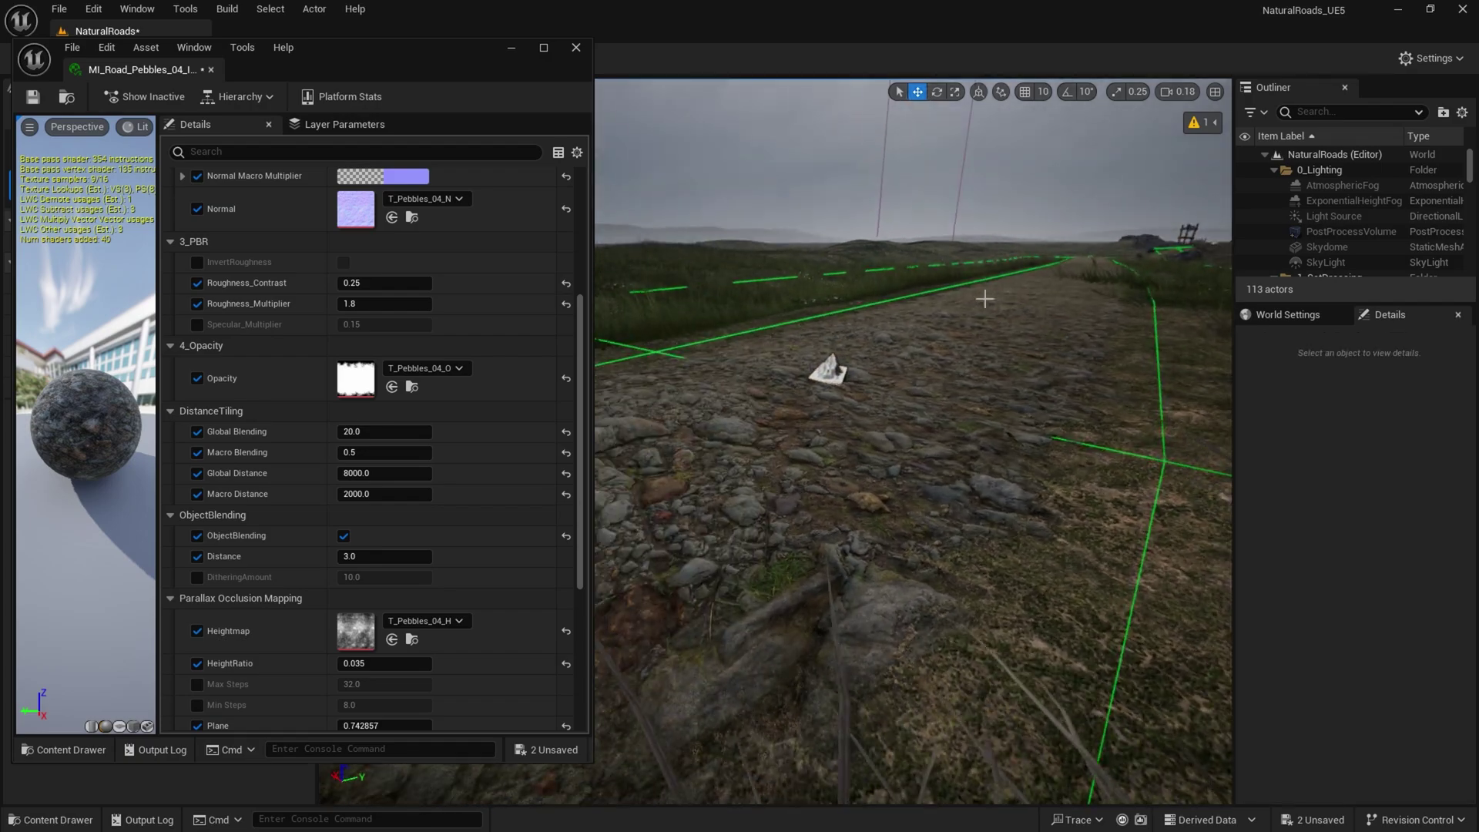
{"action": "right_click_drag", "start_coordinate": [1158, 361], "coordinate": [1291, 307]}
Step: Set the Parallax Occlusion Mapping HeightRatio to 0 in the pebble road material and inspect the pebble surface at ground level
{"action": "key", "text": "a"}
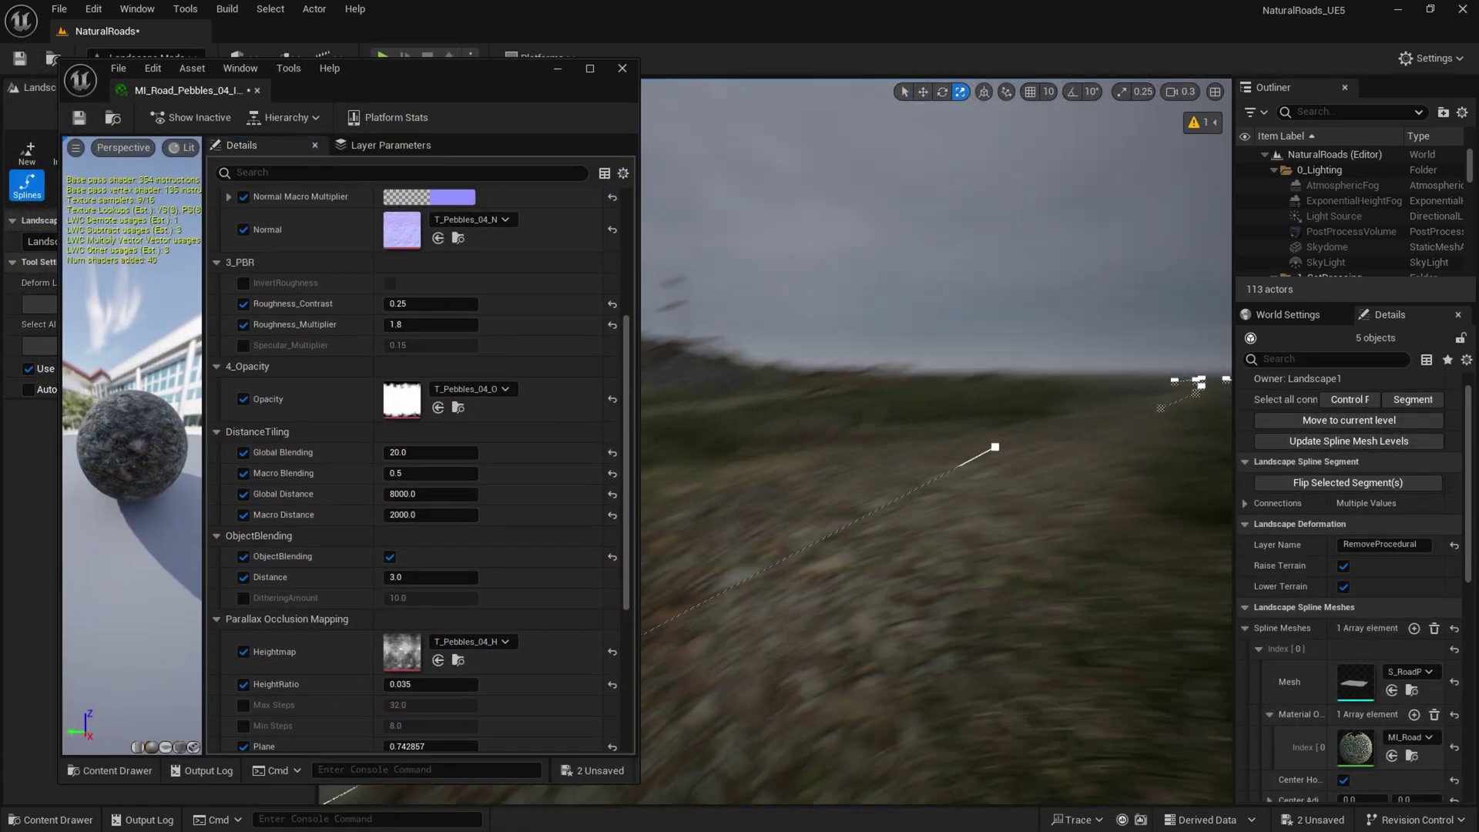
{"action": "key", "text": "w"}
{"action": "scroll", "coordinate": [936, 441], "scroll_direction": "down", "scroll_amount": 1}
{"action": "mouse_move", "coordinate": [936, 440]}
{"action": "right_mouse_down"}
{"action": "mouse_move", "coordinate": [855, 427]}
{"action": "mouse_move", "coordinate": [894, 382]}
{"action": "mouse_move", "coordinate": [948, 404]}
{"action": "mouse_move", "coordinate": [924, 416]}
{"action": "right_mouse_up"}
{"action": "scroll", "coordinate": [948, 405], "scroll_direction": "down", "scroll_amount": 1}
{"action": "scroll", "coordinate": [944, 408], "scroll_direction": "down", "scroll_amount": 2}
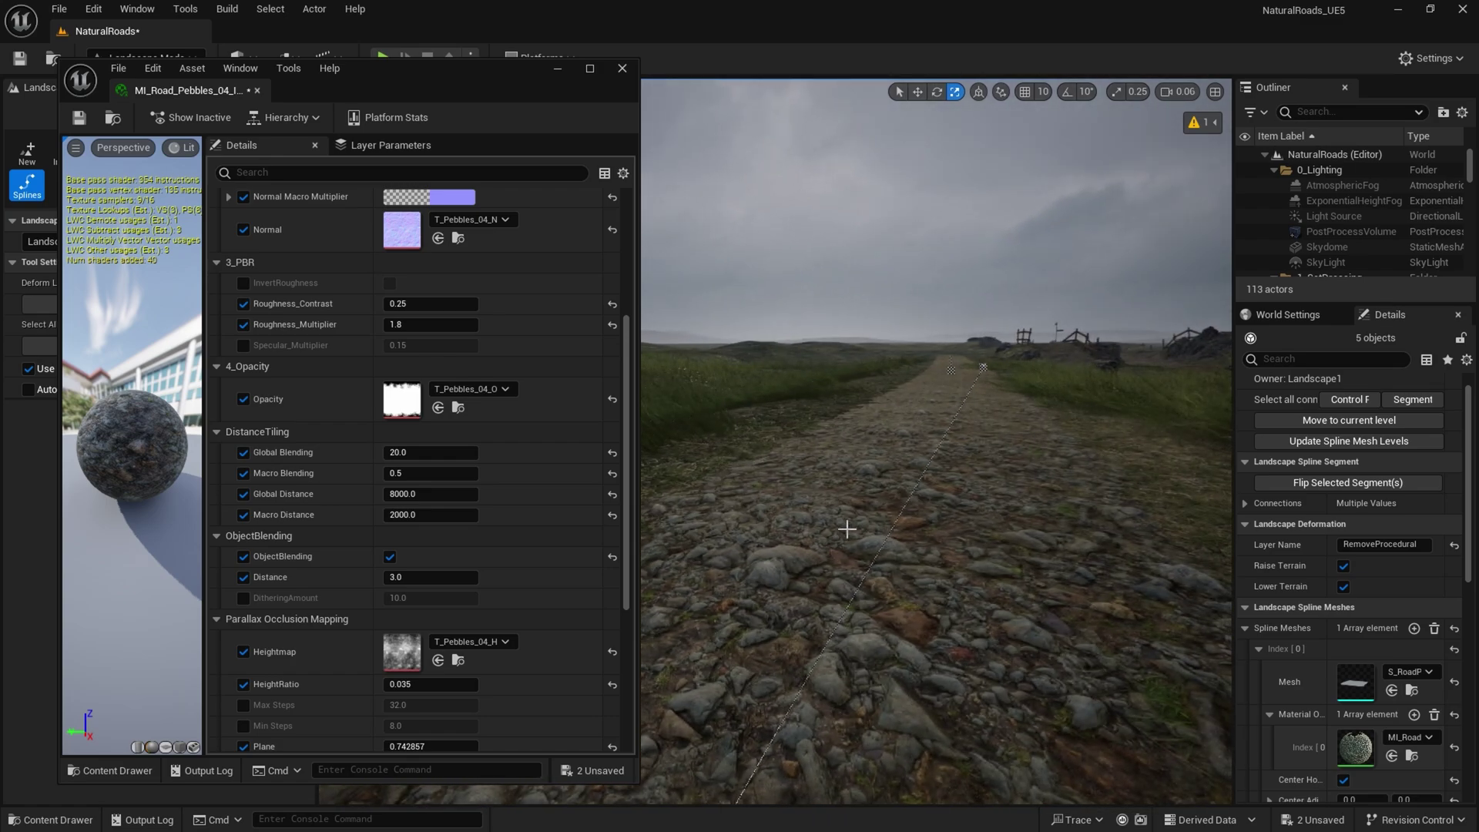
{"action": "right_click_drag", "start_coordinate": [847, 528], "coordinate": [845, 539]}
{"action": "scroll", "coordinate": [521, 498], "scroll_direction": "down", "scroll_amount": 5}
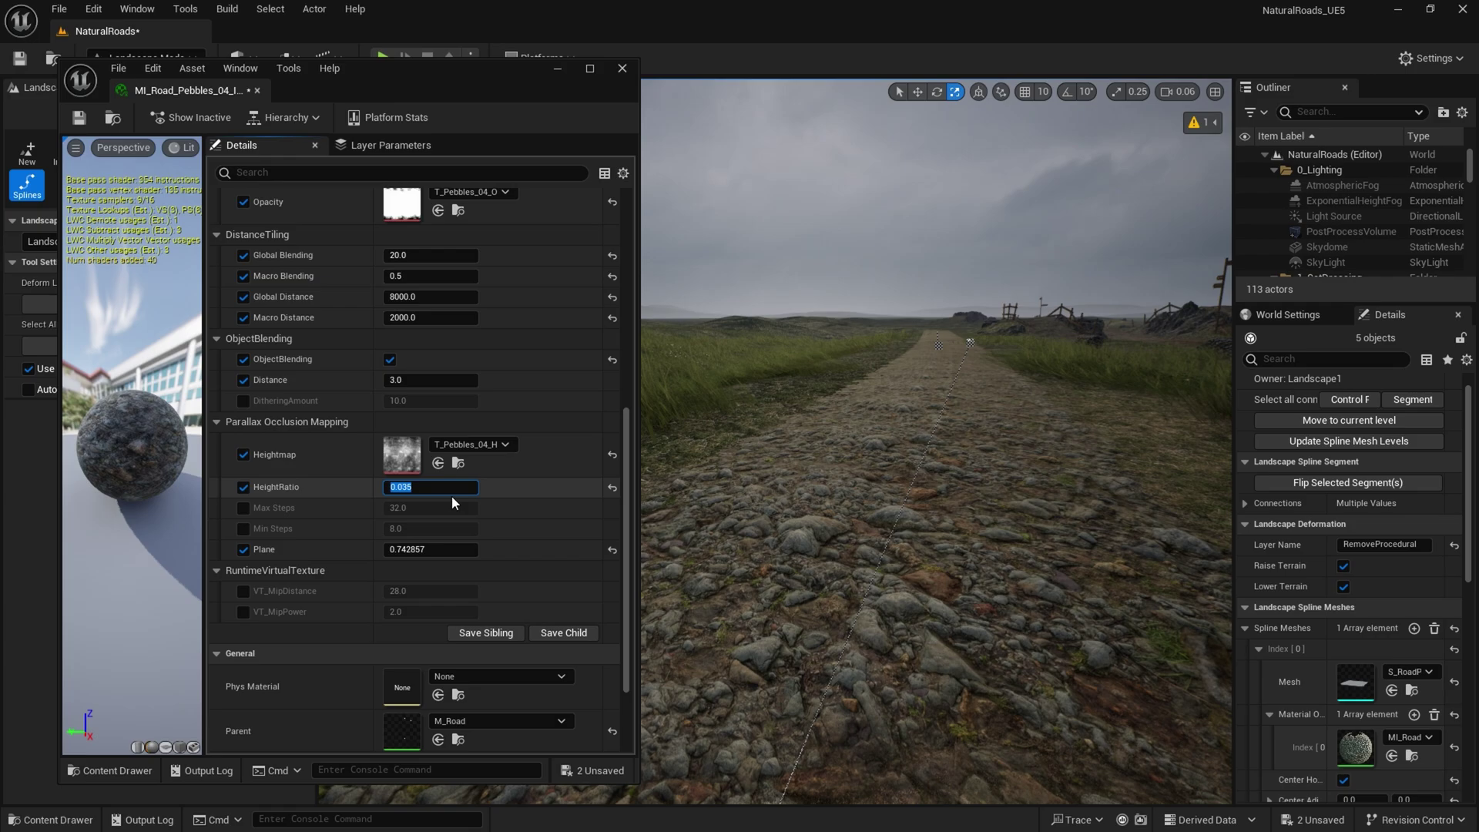
{"action": "type", "text": "0"}
{"action": "key", "text": "Return"}
{"action": "right_click_drag", "start_coordinate": [1014, 443], "coordinate": [1079, 436]}
{"action": "key", "text": "g"}
{"action": "key", "text": "g"}
{"action": "right_click_drag", "start_coordinate": [809, 459], "coordinate": [826, 459]}
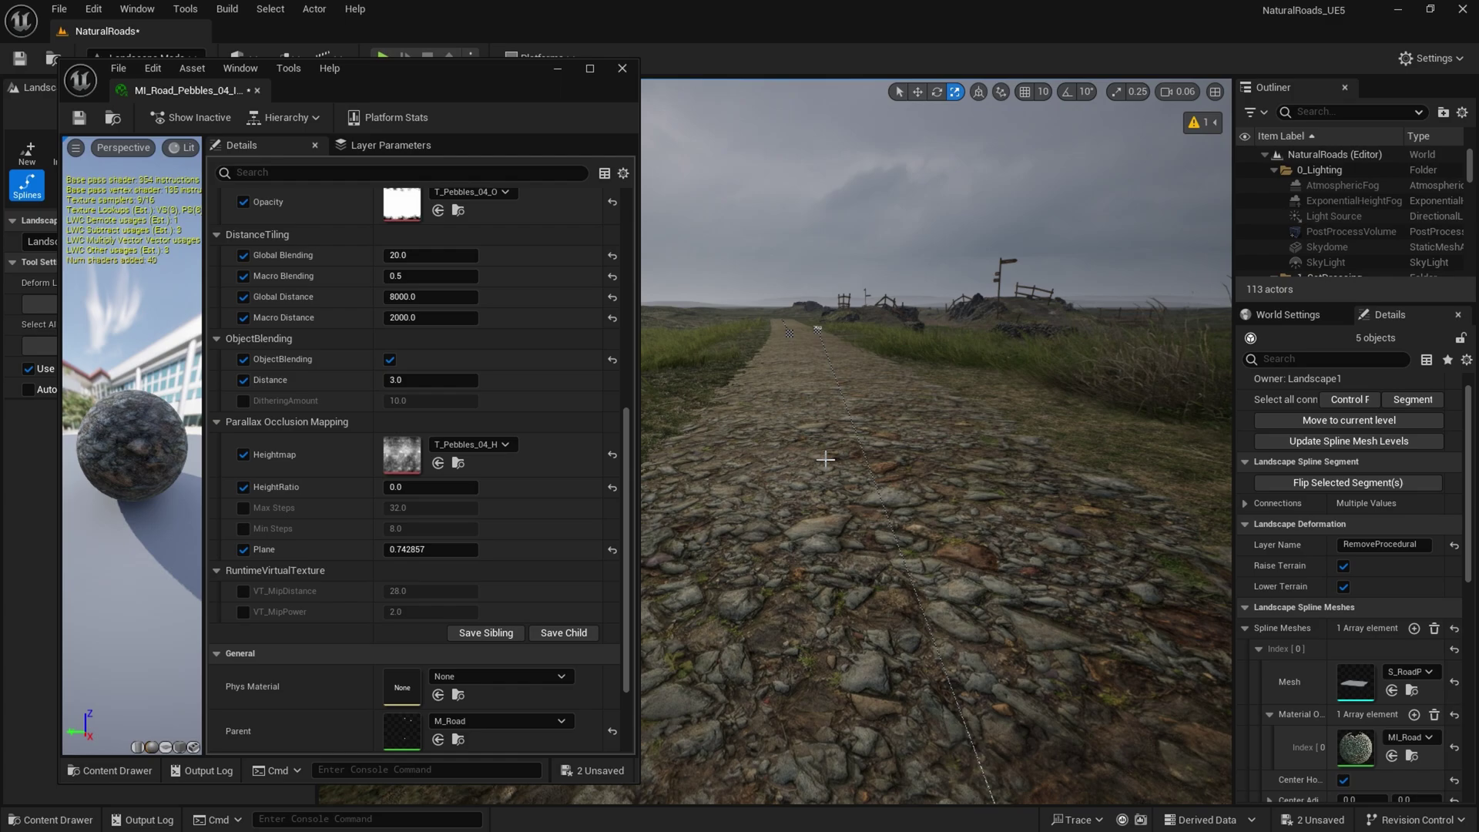
{"action": "key", "text": "d"}
Step: Try a HeightRatio of 0.08 in the pebble road material, restore it to 0.035, and compare the depth of the pebbles
{"action": "right_click_drag", "start_coordinate": [826, 460], "coordinate": [724, 462]}
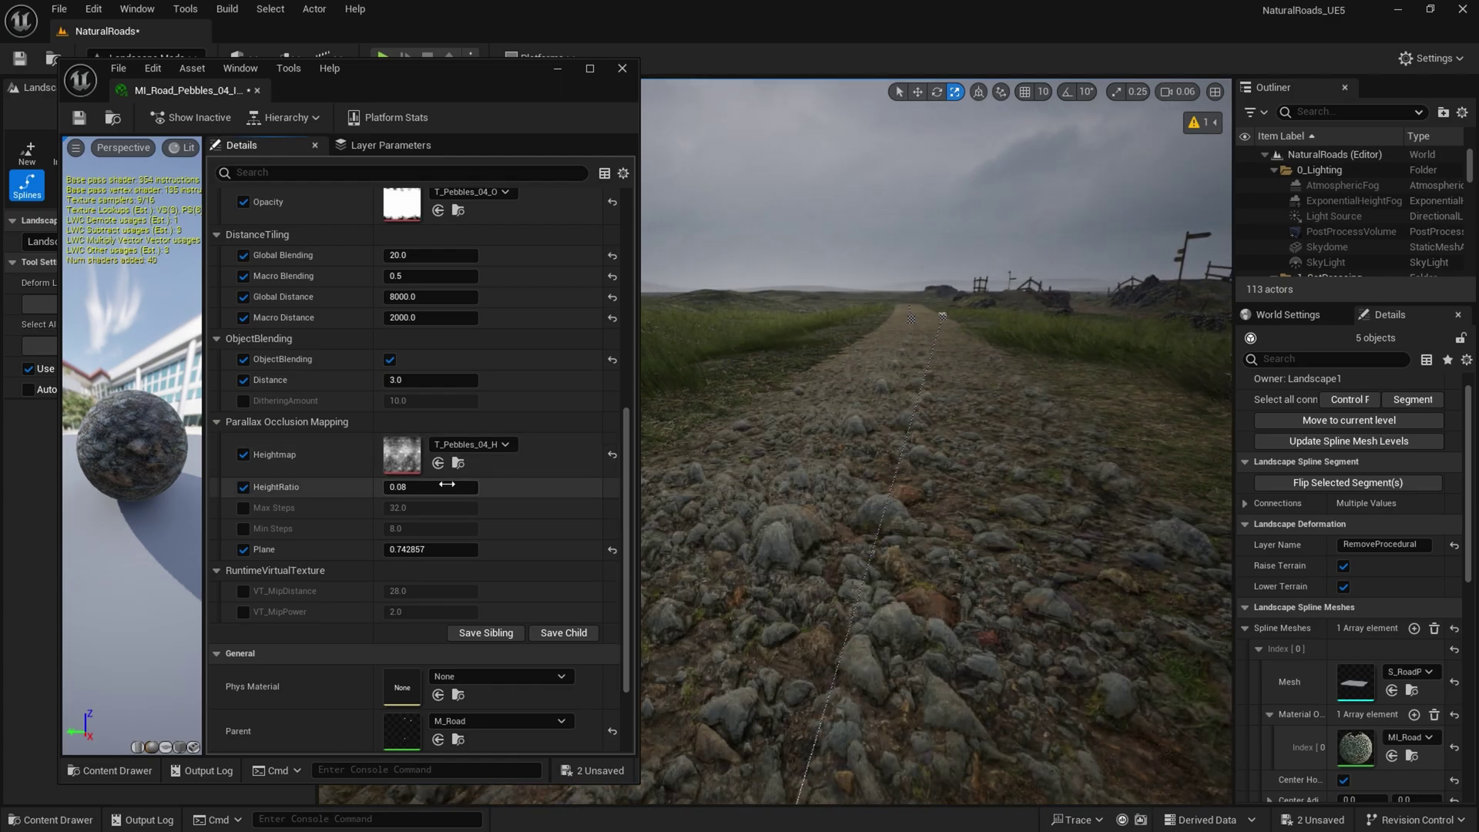
{"action": "left_click_drag", "start_coordinate": [448, 487], "coordinate": [471, 487]}
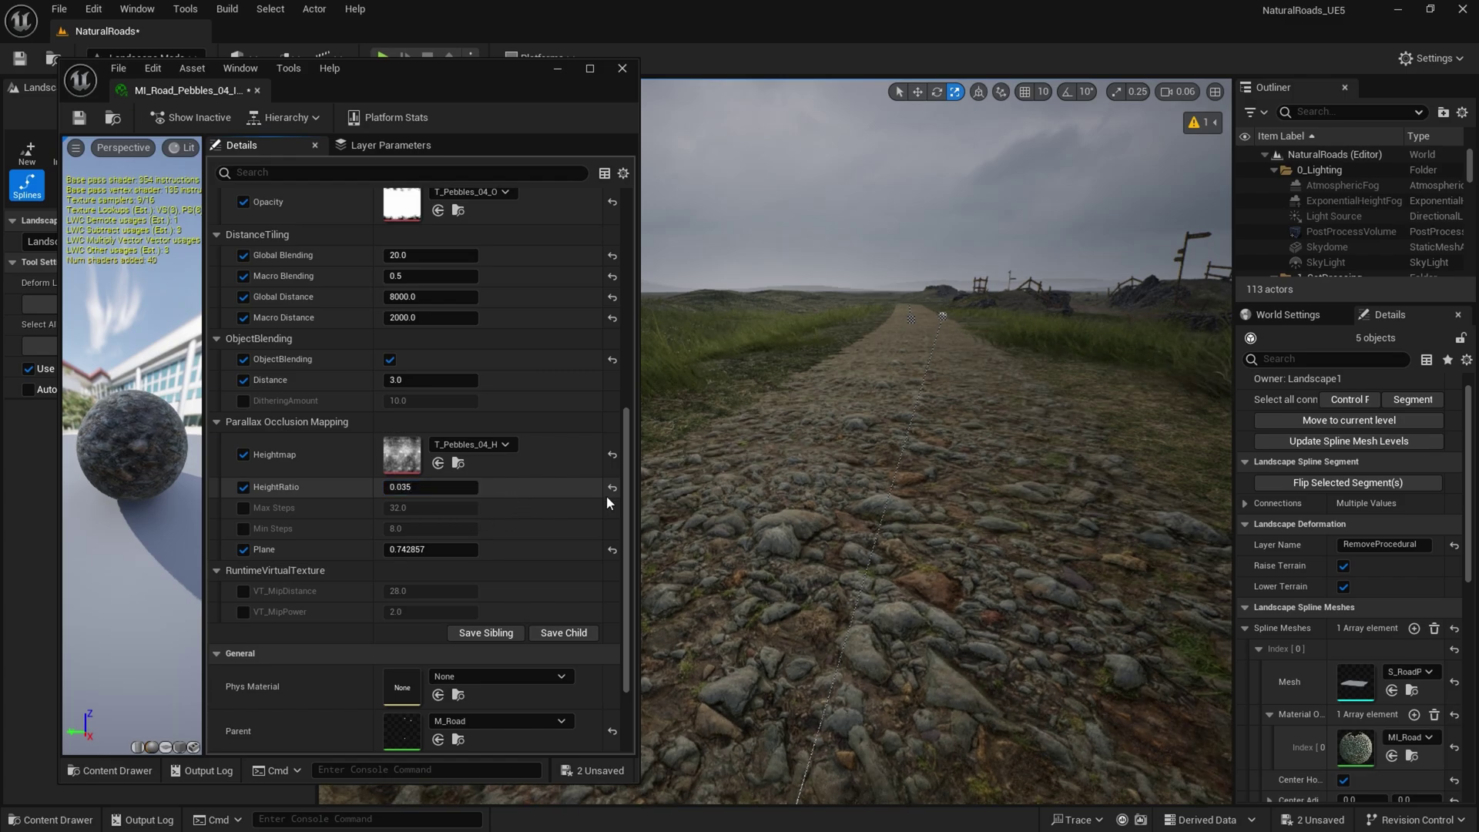
{"action": "right_click_drag", "start_coordinate": [693, 495], "coordinate": [855, 482]}
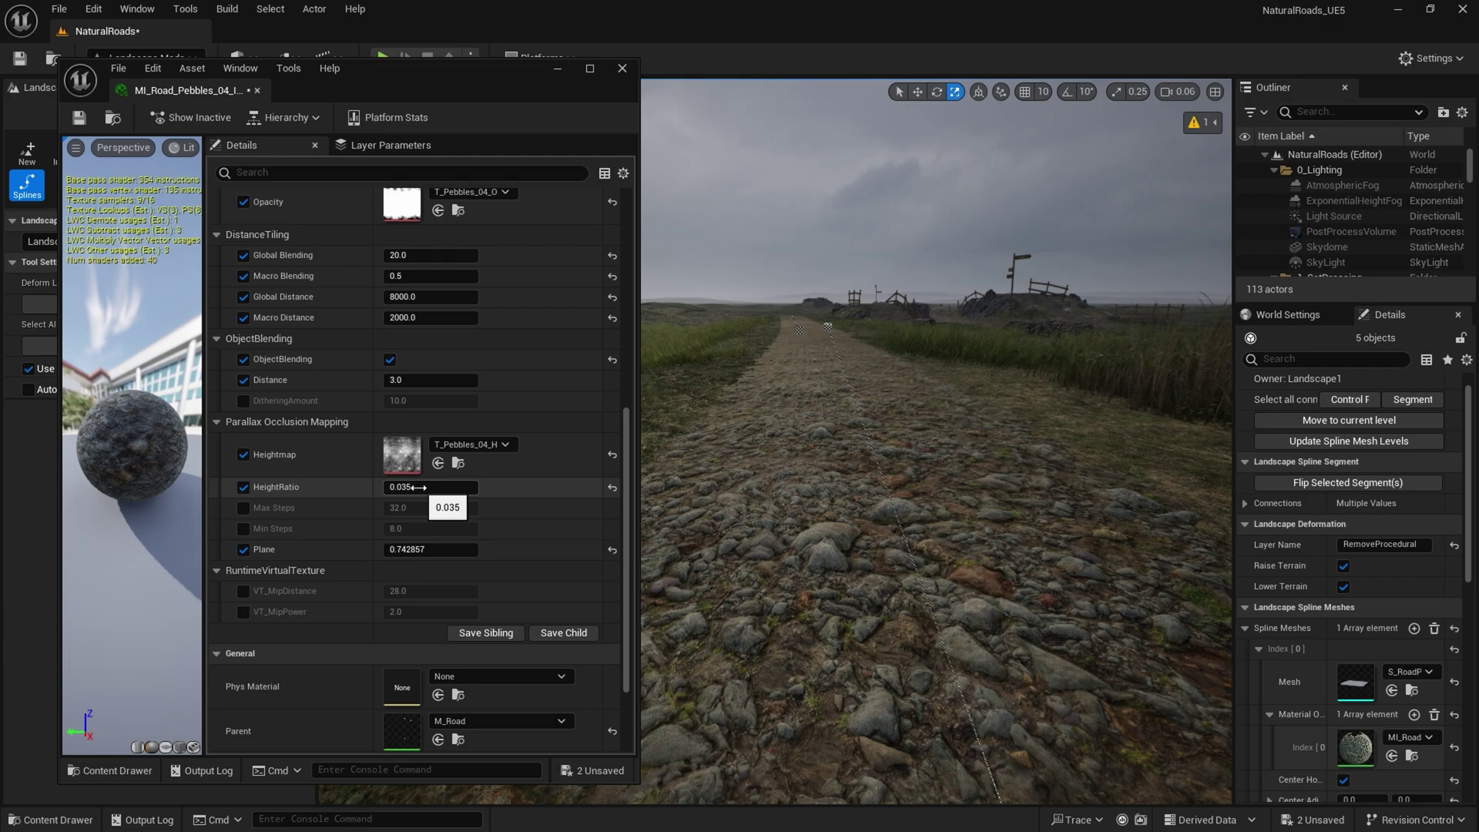
{"action": "right_click_drag", "start_coordinate": [694, 496], "coordinate": [770, 466]}
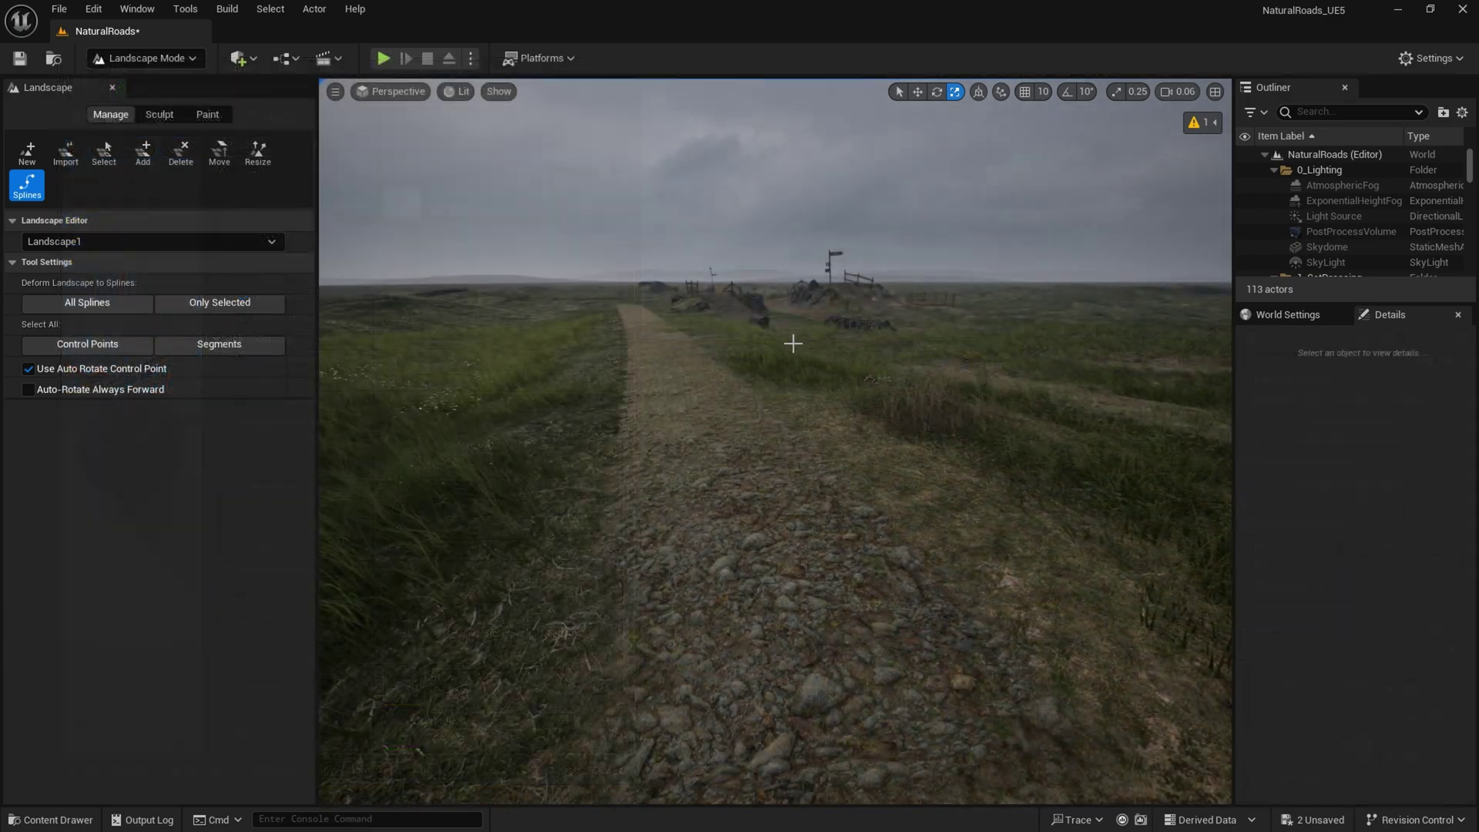
Step: Examine the level's other spline roads from above and frame the control point on the path between the stone walls
{"action": "right_click_drag", "start_coordinate": [793, 343], "coordinate": [793, 312]}
{"action": "scroll", "coordinate": [793, 343], "scroll_direction": "up", "scroll_amount": 3}
{"action": "key", "text": "e"}
{"action": "right_click_drag", "start_coordinate": [801, 372], "coordinate": [801, 409]}
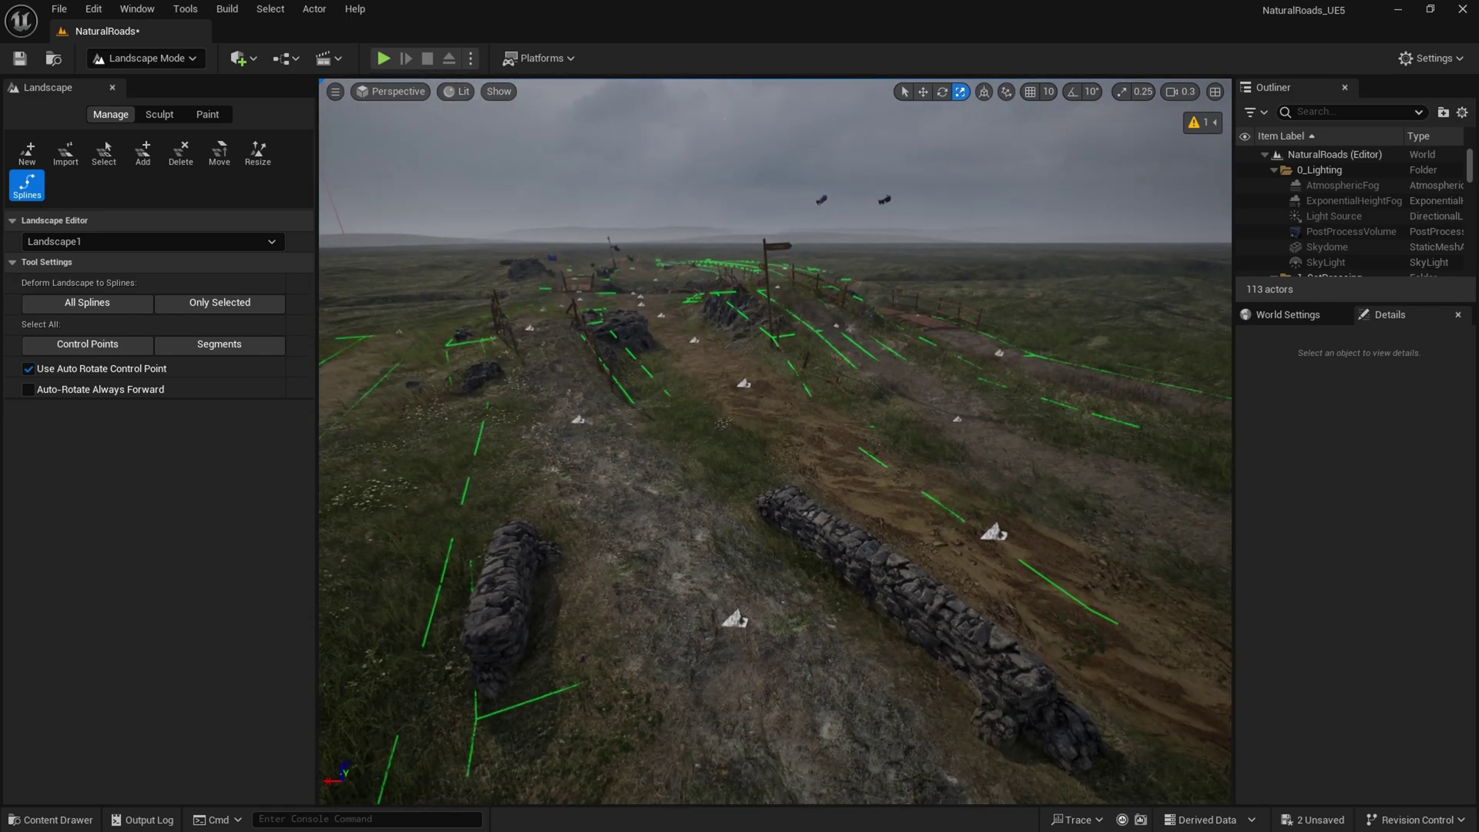
{"action": "left_click", "coordinate": [734, 617]}
{"action": "key", "text": "f"}
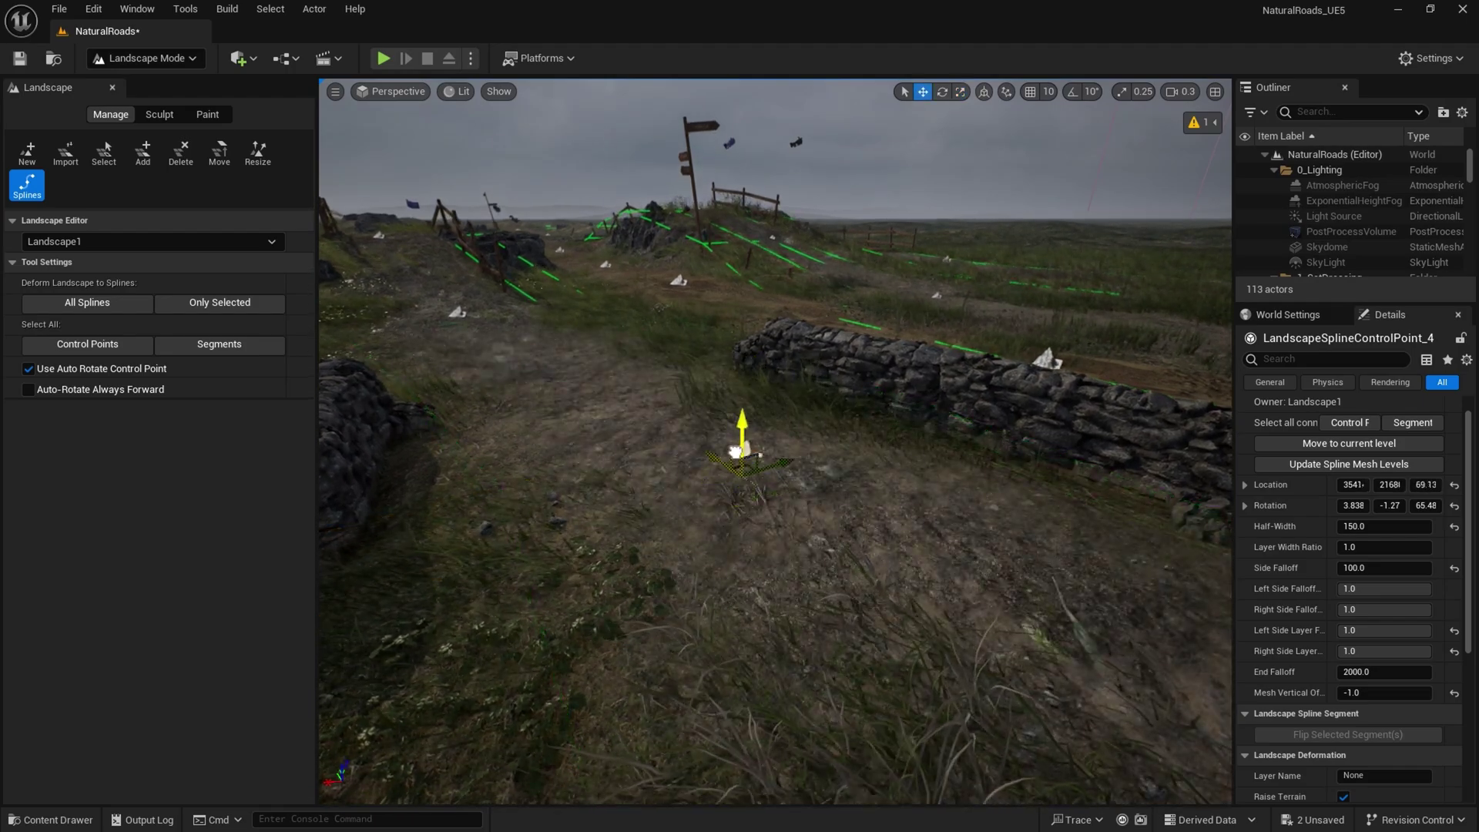
Step: Inspect the muddy road between the rocks and the wet path beside the wooden fence, framing a control point on each
{"action": "right_click_drag", "start_coordinate": [742, 445], "coordinate": [752, 411]}
{"action": "left_click", "coordinate": [751, 411]}
{"action": "key", "text": "f"}
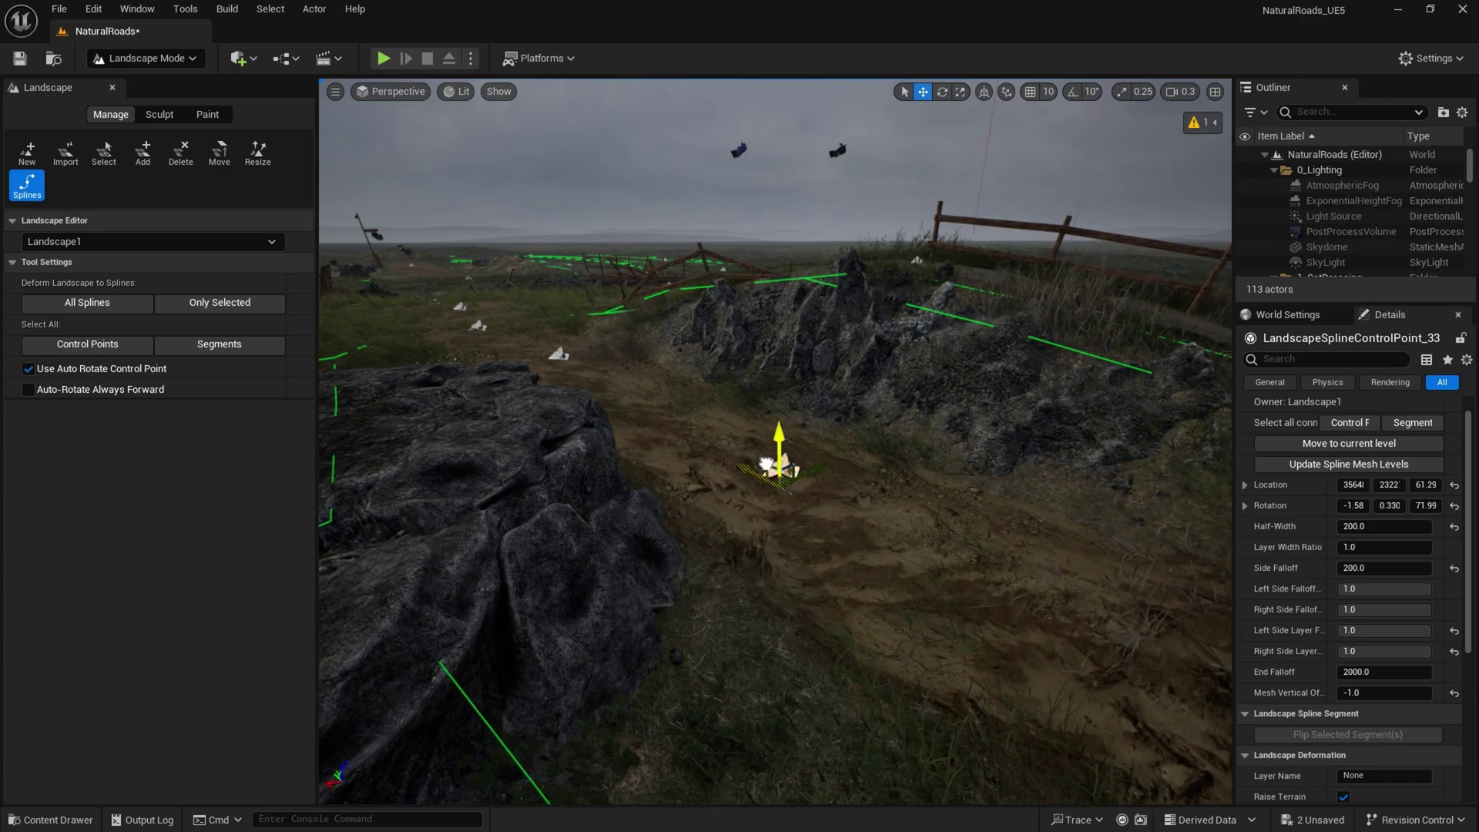
{"action": "right_click_drag", "start_coordinate": [759, 463], "coordinate": [758, 485]}
{"action": "left_click", "coordinate": [645, 487]}
{"action": "right_click_drag", "start_coordinate": [646, 487], "coordinate": [585, 501]}
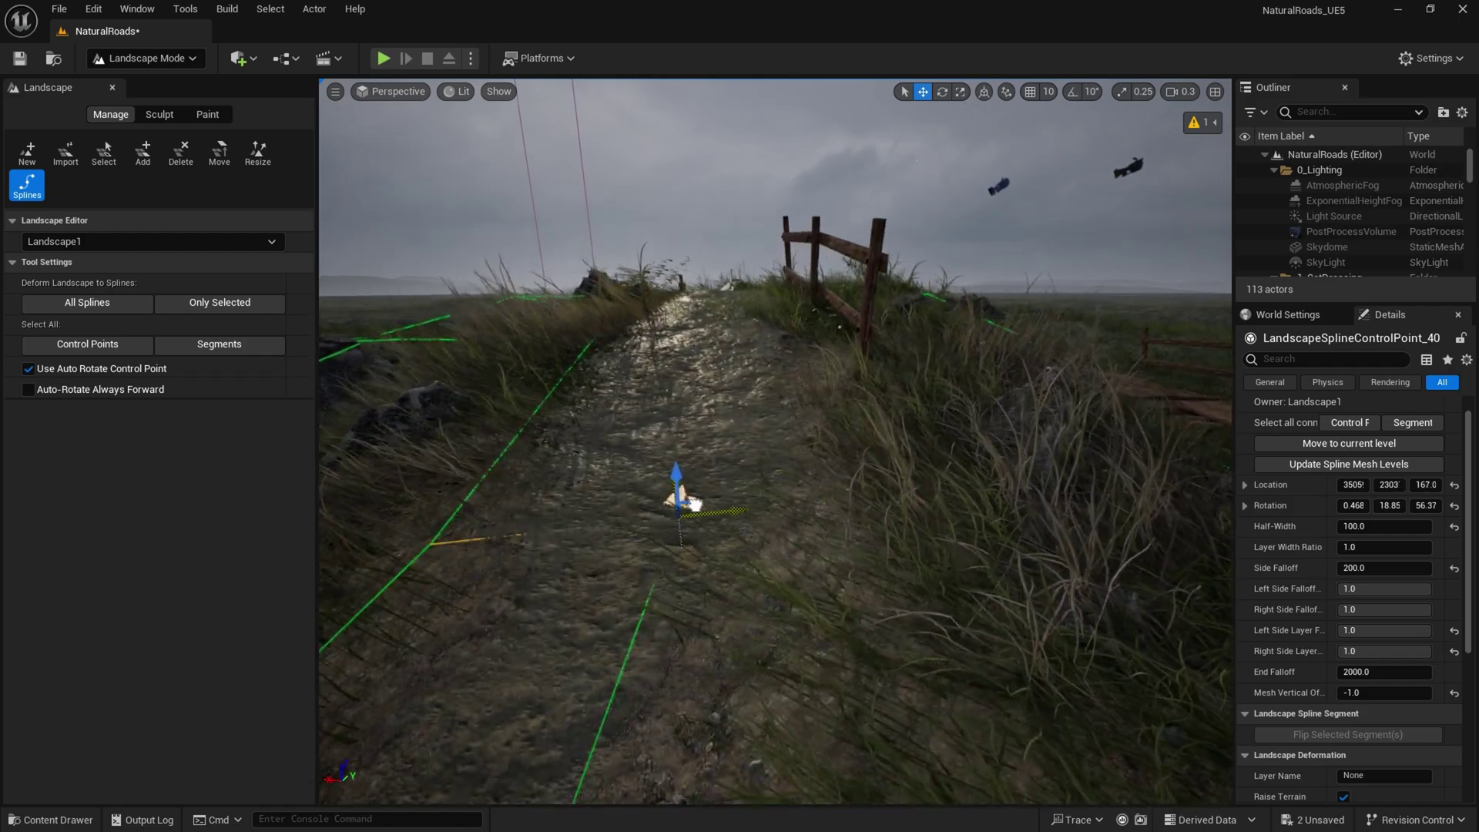
Step: Adjust the height of the landscape spline control point on the raised path beside the wooden fence
{"action": "right_click_drag", "start_coordinate": [696, 505], "coordinate": [674, 561]}
{"action": "left_click", "coordinate": [931, 522]}
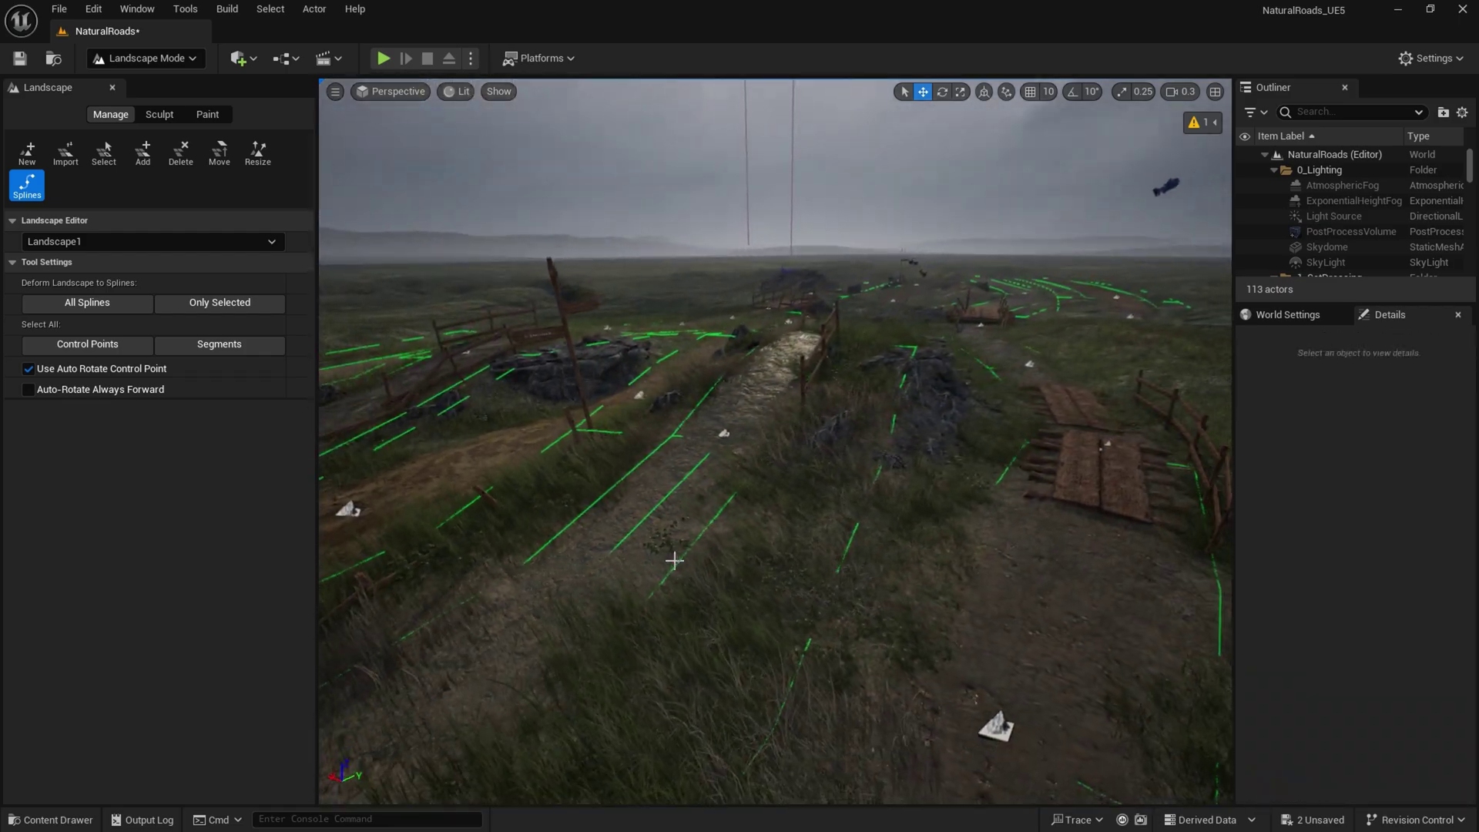
{"action": "scroll", "coordinate": [849, 328], "scroll_direction": "up", "scroll_amount": 10}
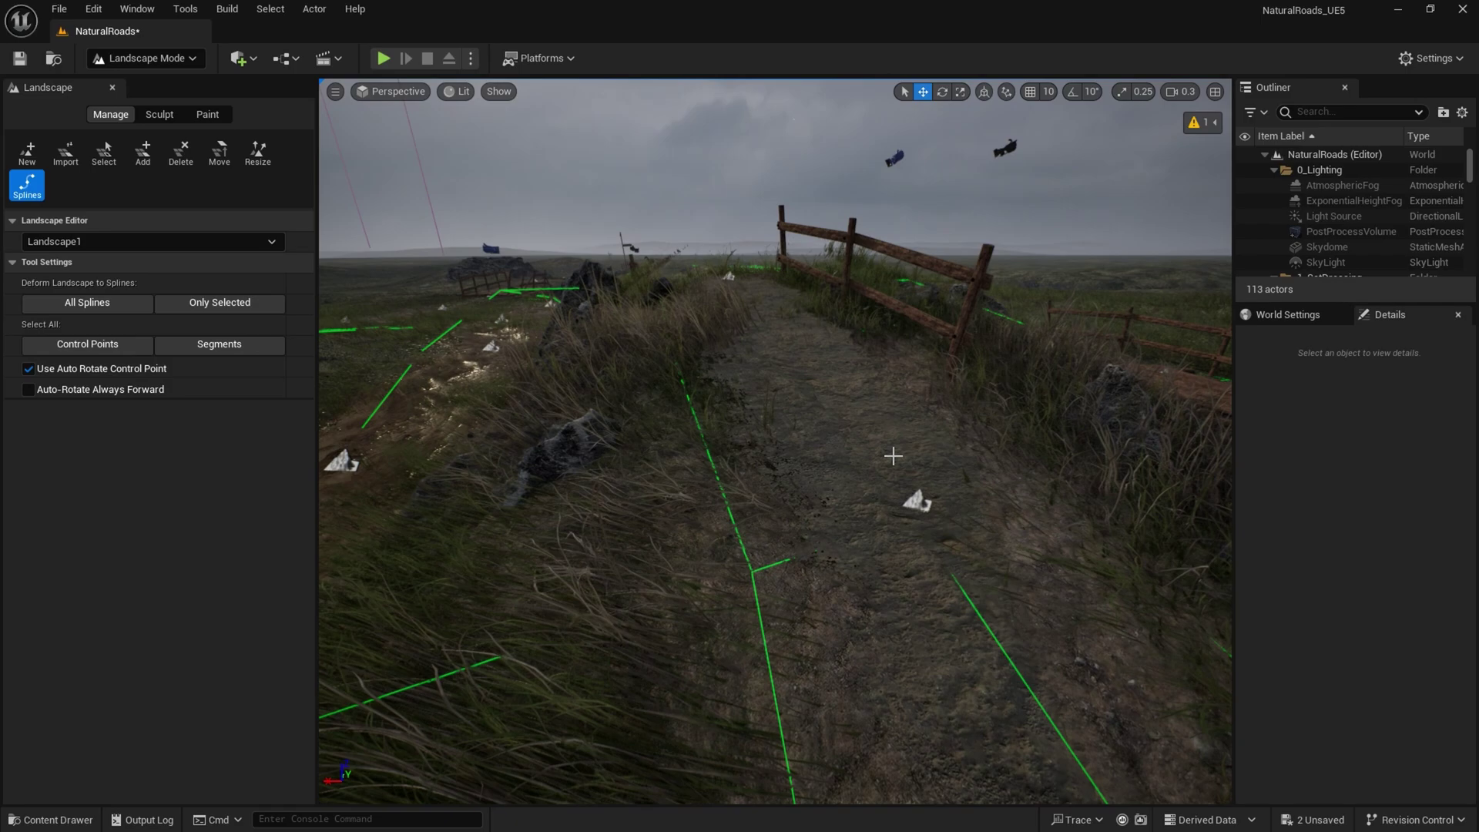
{"action": "left_click", "coordinate": [918, 497]}
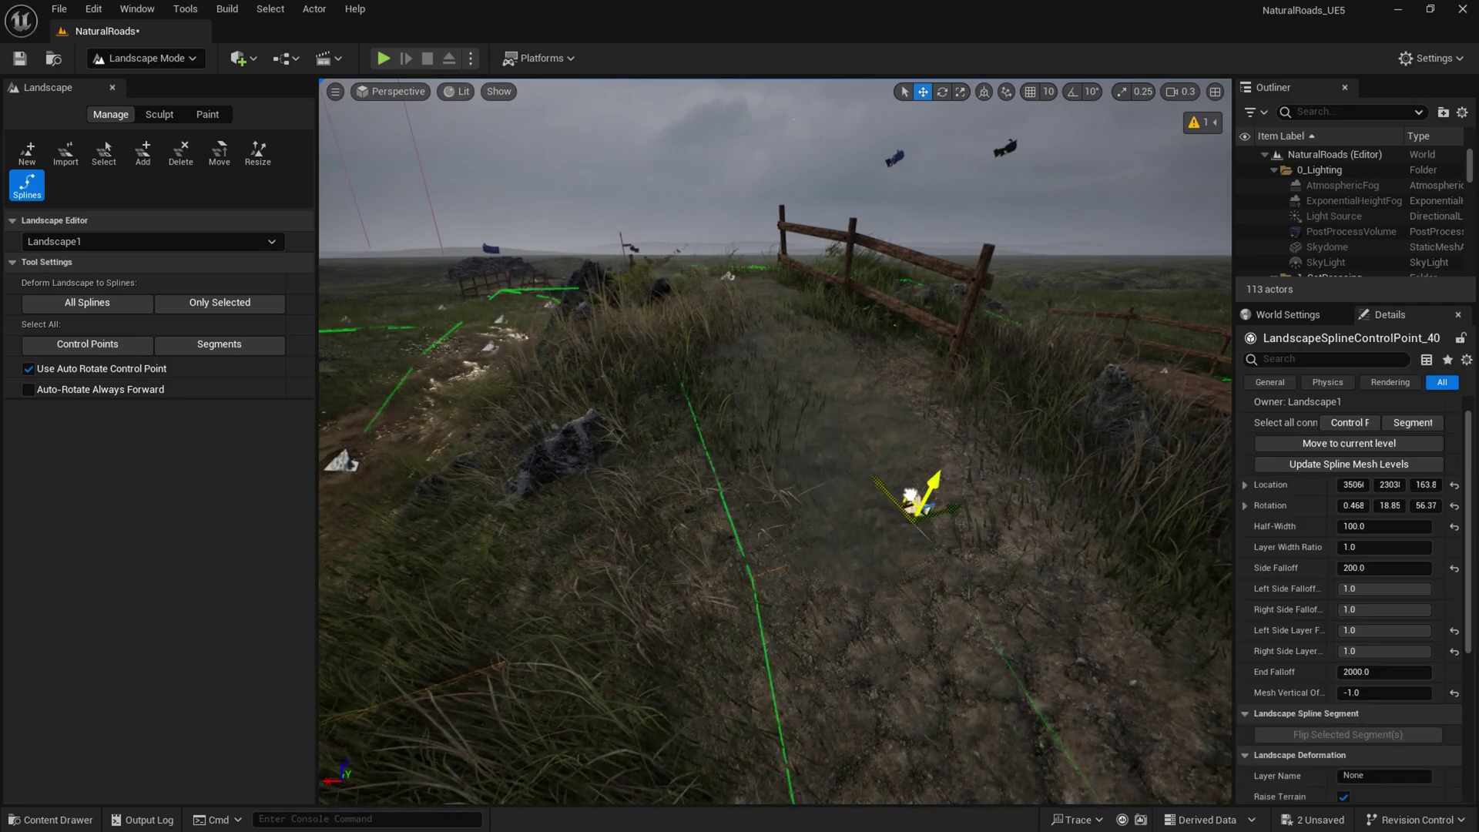
{"action": "left_click", "coordinate": [846, 537]}
{"action": "right_click_drag", "start_coordinate": [846, 537], "coordinate": [738, 458]}
{"action": "left_click", "coordinate": [724, 470]}
{"action": "key", "text": "e"}
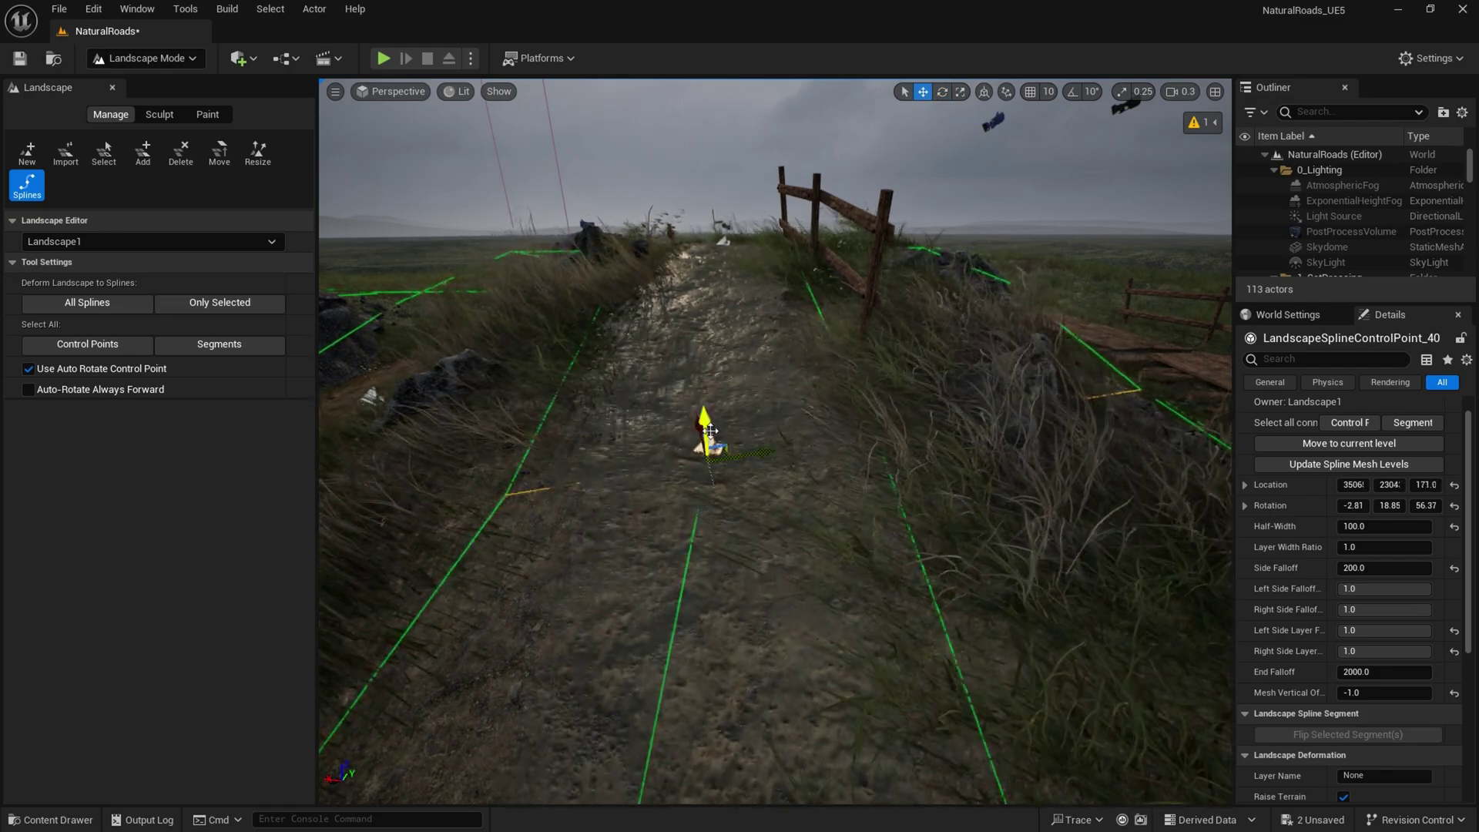
{"action": "right_click_drag", "start_coordinate": [711, 432], "coordinate": [924, 440]}
Step: Select and frame the control point on the dirt path in front of the wooden plank bridge
{"action": "left_click", "coordinate": [728, 599]}
{"action": "mouse_move", "coordinate": [728, 599]}
{"action": "right_mouse_down"}
{"action": "mouse_move", "coordinate": [704, 599]}
{"action": "mouse_move", "coordinate": [727, 599]}
{"action": "right_mouse_up"}
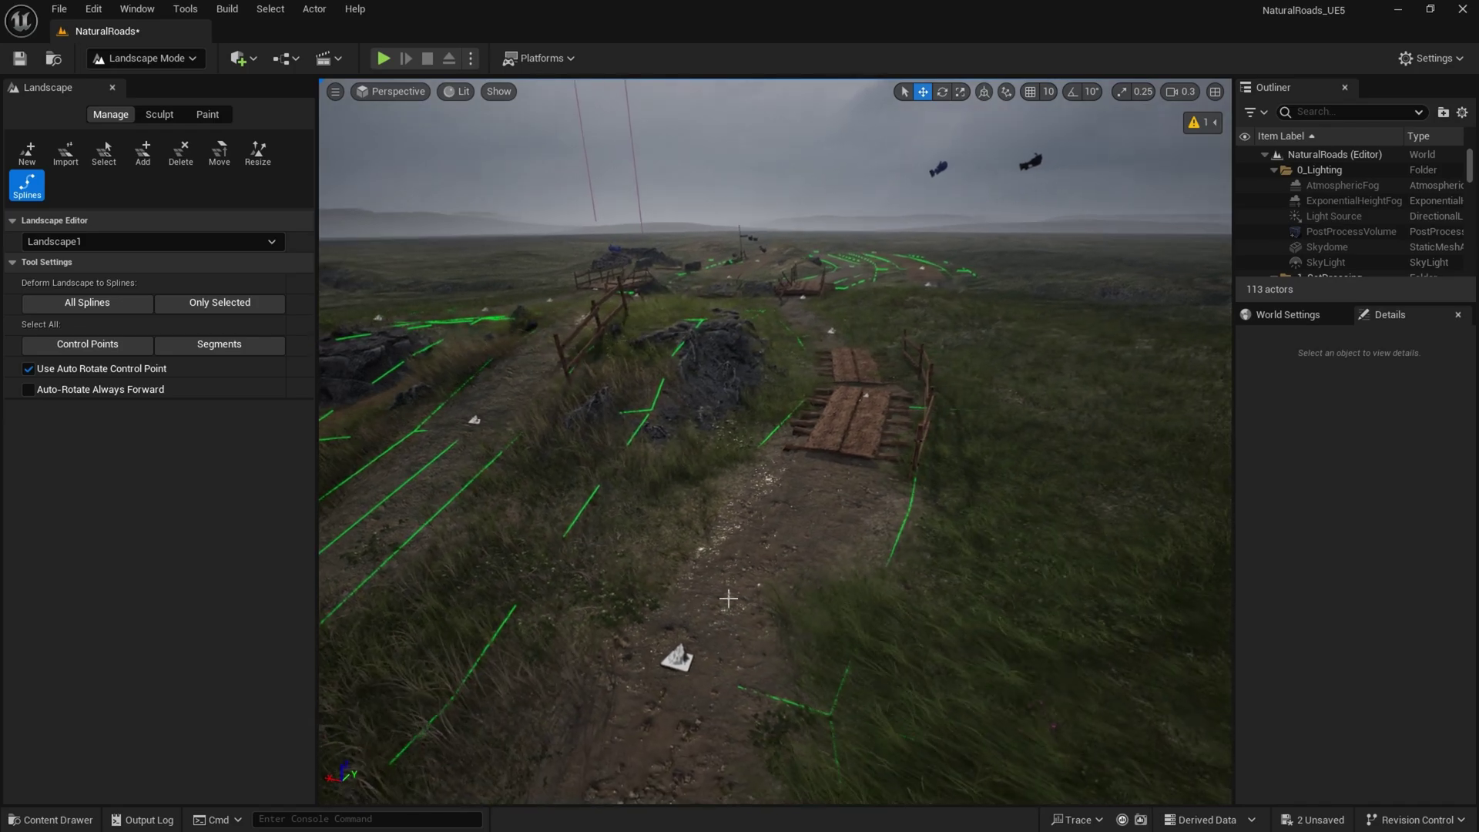
{"action": "left_click", "coordinate": [678, 659]}
{"action": "key", "text": "f"}
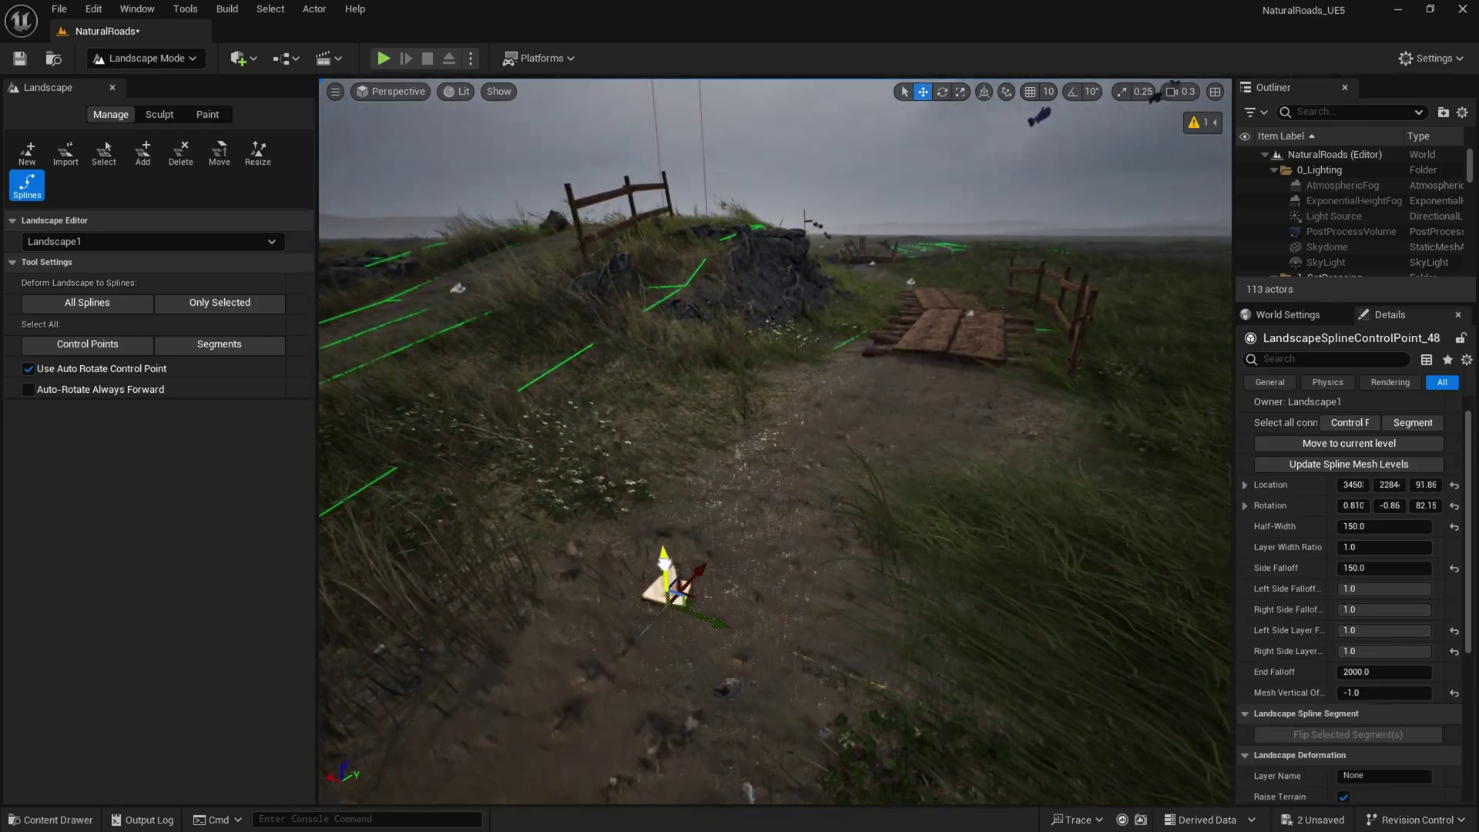
Step: Try rotating the control point on the grassy dirt path near the plank bridge, and undo the control point change
{"action": "left_click", "coordinate": [1096, 433]}
{"action": "right_click_drag", "start_coordinate": [1096, 433], "coordinate": [1078, 468]}
{"action": "left_click", "coordinate": [878, 555]}
{"action": "key", "text": "e"}
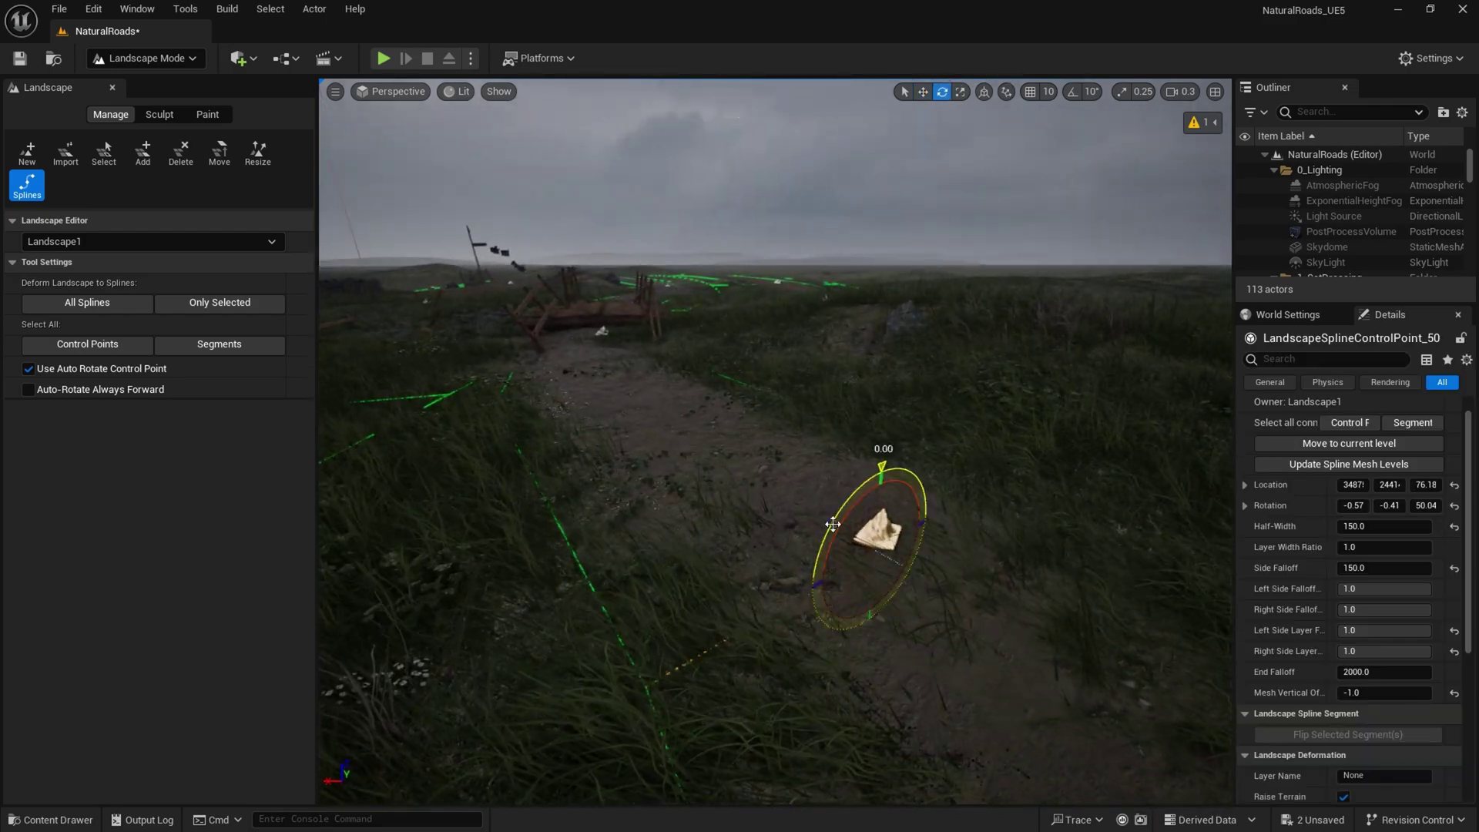
{"action": "right_click_drag", "start_coordinate": [878, 539], "coordinate": [738, 473]}
{"action": "key", "text": "ctrl+z"}
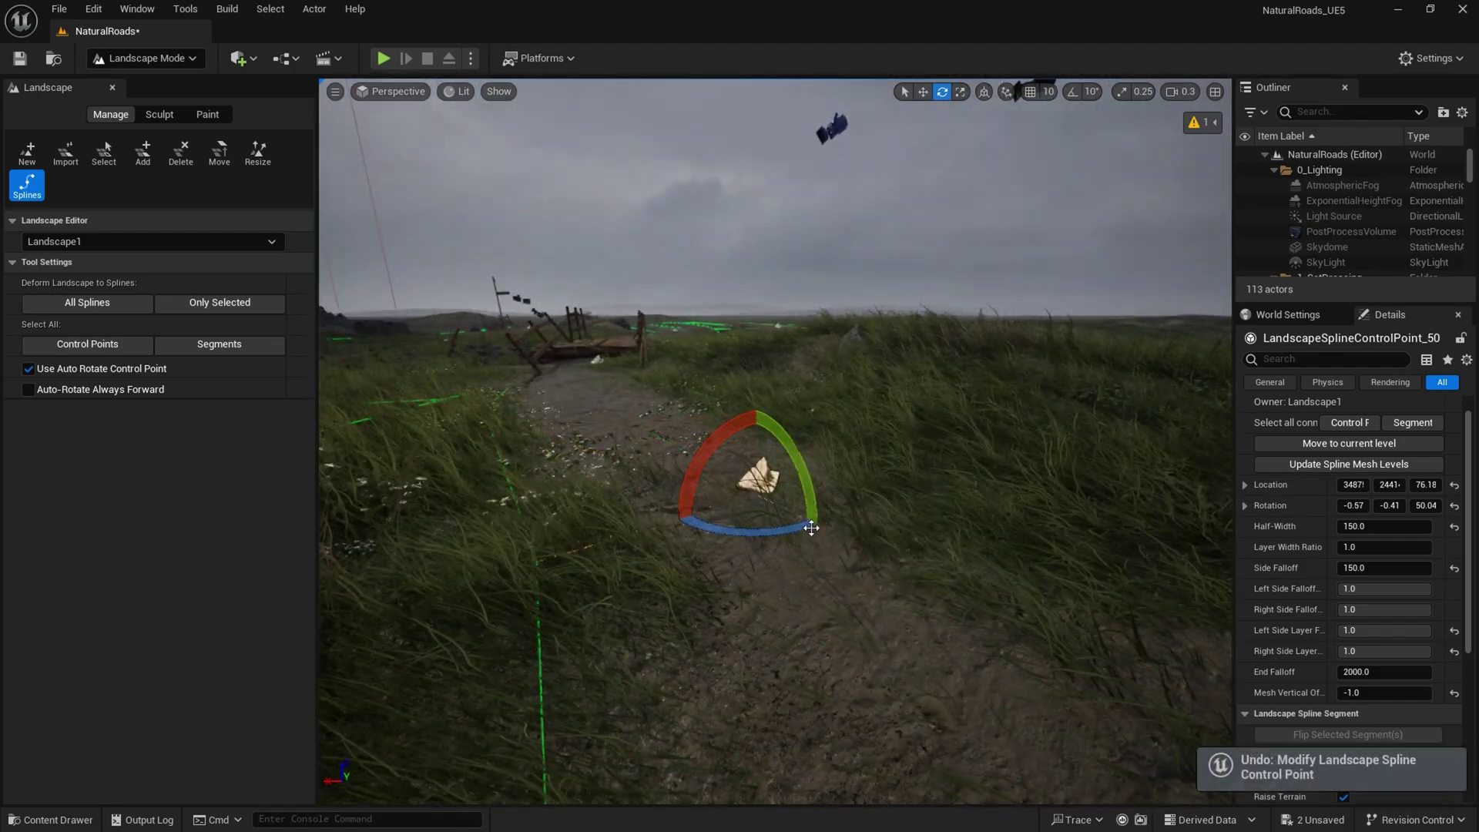